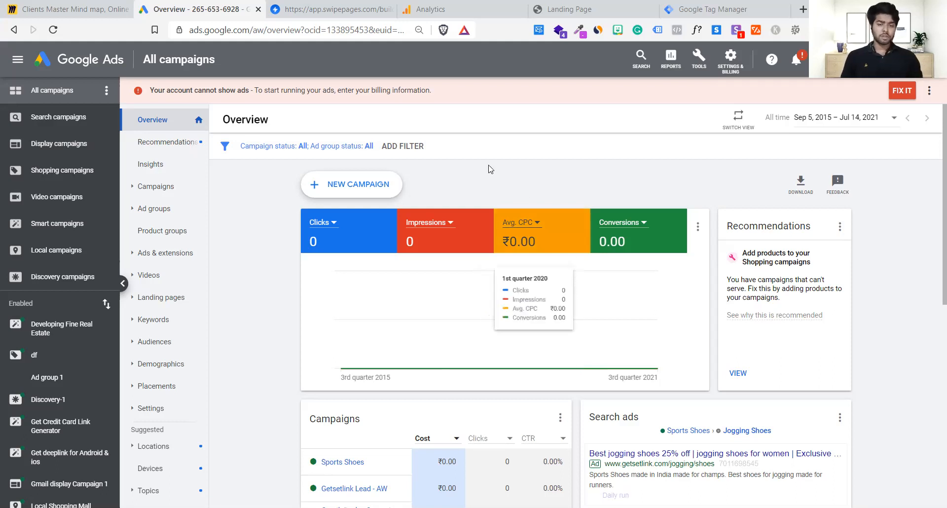
{"action": "left_click", "coordinate": [353, 192]}
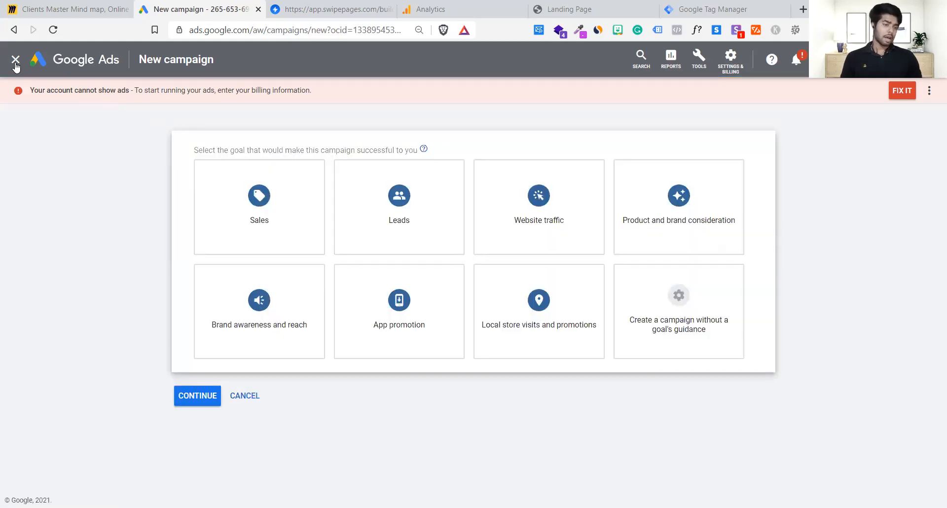
{"action": "left_click", "coordinate": [16, 61]}
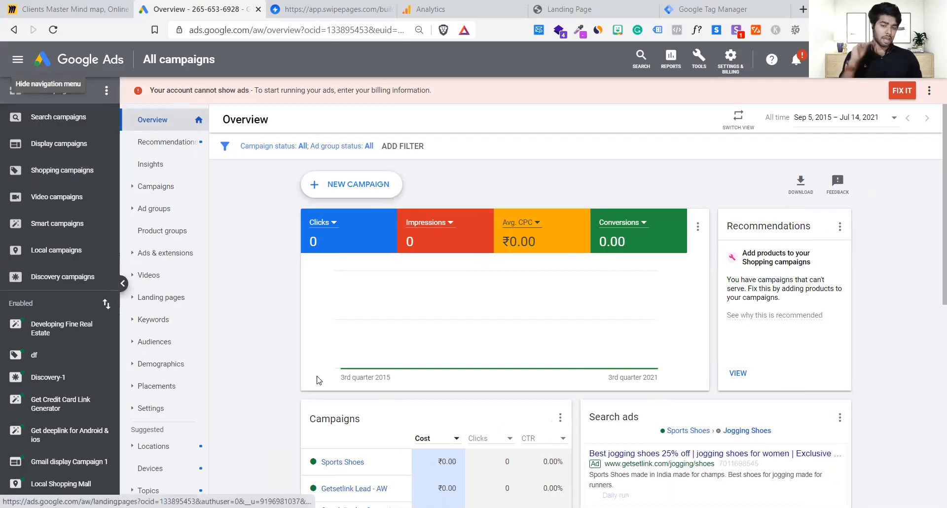
{"action": "scroll", "coordinate": [310, 378], "scroll_direction": "down", "scroll_amount": 3}
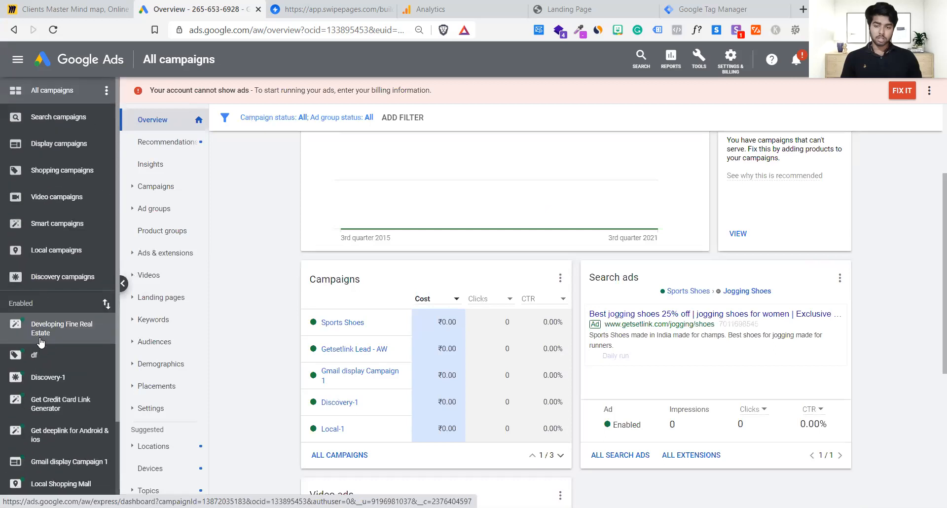
- Filter to the display campaigns and open the Audiences page of Gmail display Campaign 1
{"action": "left_click", "coordinate": [54, 121]}
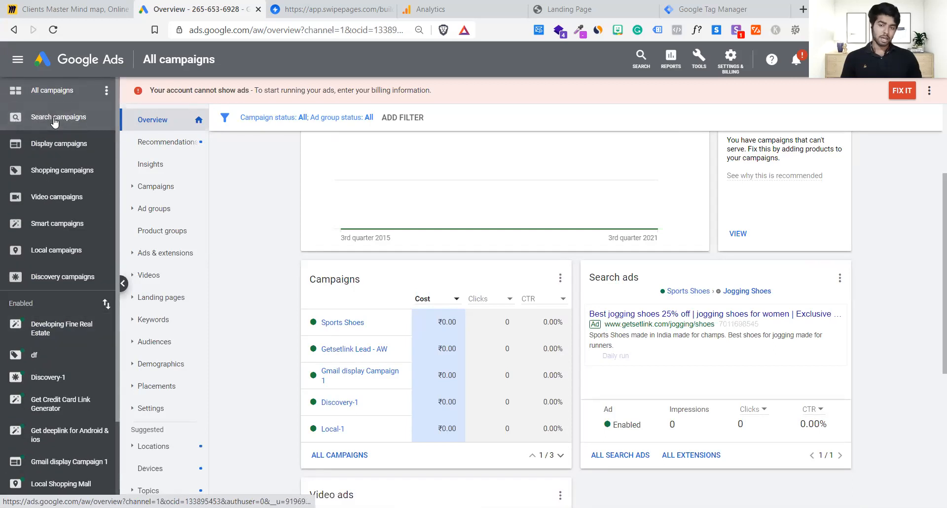
{"action": "left_click", "coordinate": [61, 144]}
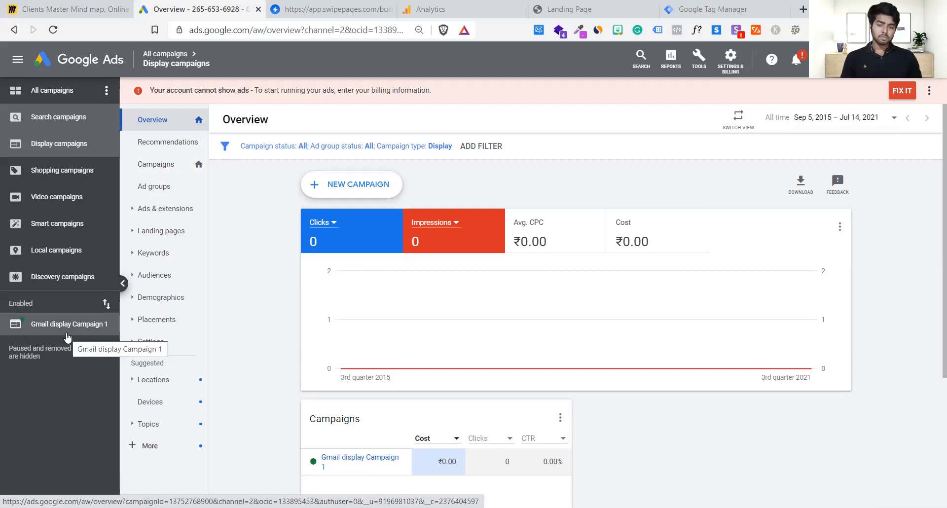
{"action": "scroll", "coordinate": [364, 339], "scroll_direction": "down", "scroll_amount": 4}
{"action": "scroll", "coordinate": [363, 339], "scroll_direction": "up", "scroll_amount": 4}
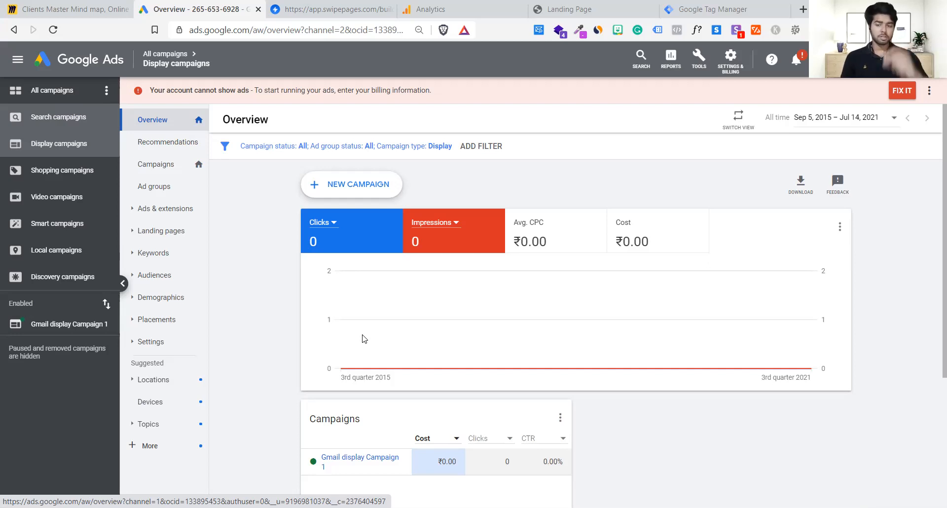
{"action": "left_click", "coordinate": [70, 324]}
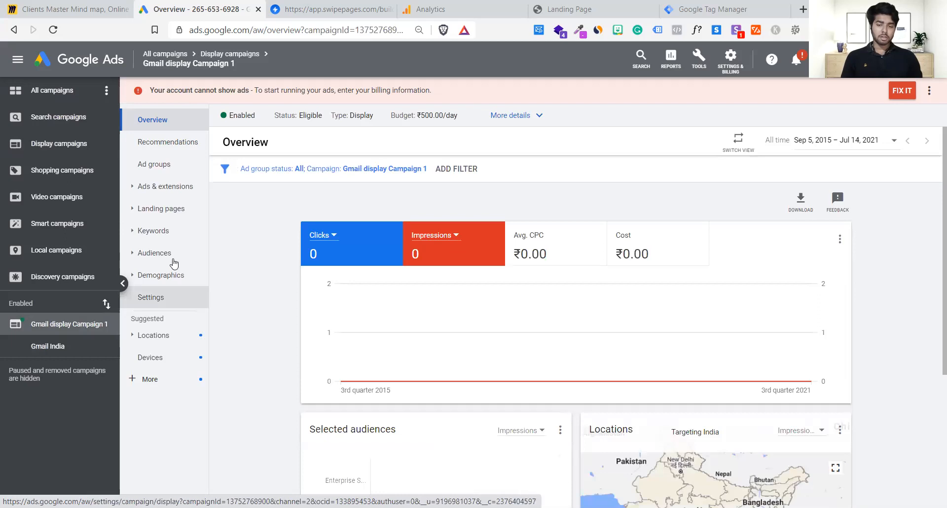
{"action": "left_click", "coordinate": [154, 254]}
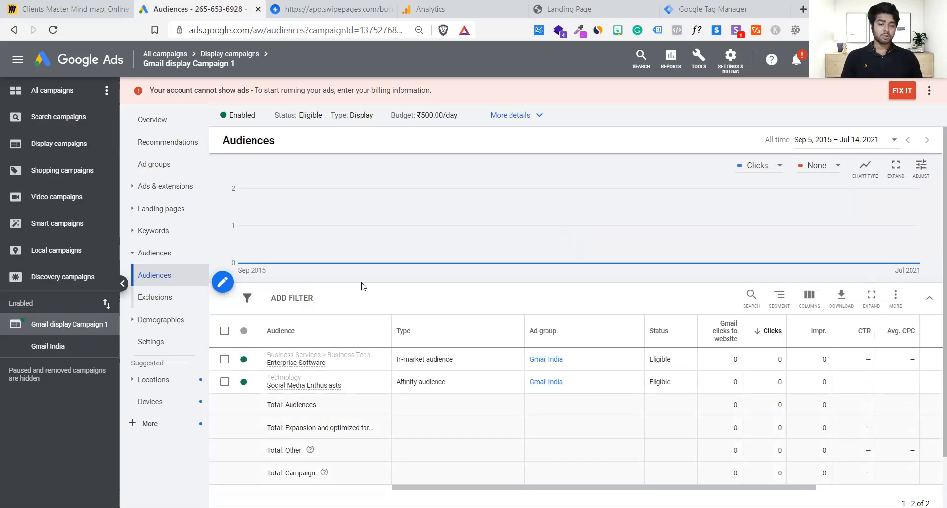
- Examine the audience types assigned to the Gmail India ad group in the audiences table
{"action": "scroll", "coordinate": [363, 281], "scroll_direction": "down", "scroll_amount": 2}
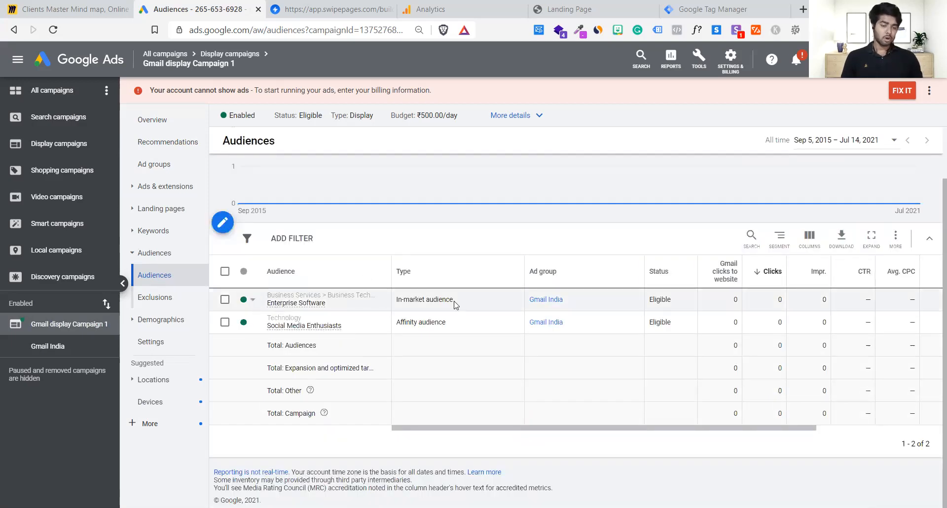
{"action": "left_click_drag", "start_coordinate": [396, 322], "coordinate": [462, 324]}
{"action": "left_click_drag", "start_coordinate": [404, 299], "coordinate": [450, 301]}
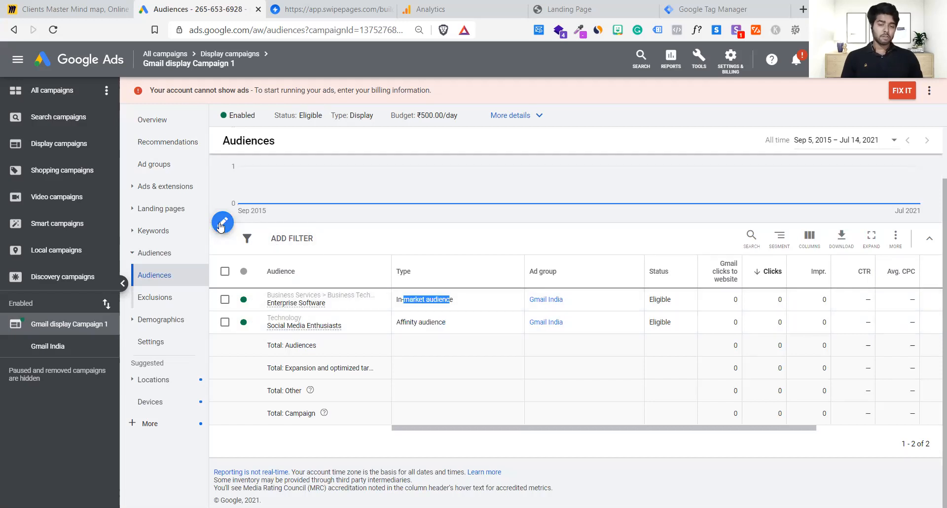
{"action": "left_click", "coordinate": [221, 225]}
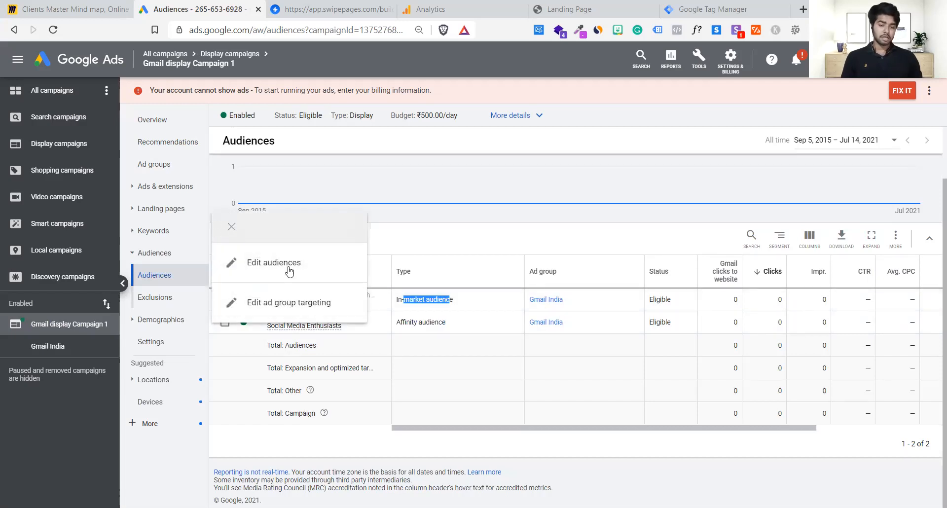
{"action": "left_click", "coordinate": [289, 271]}
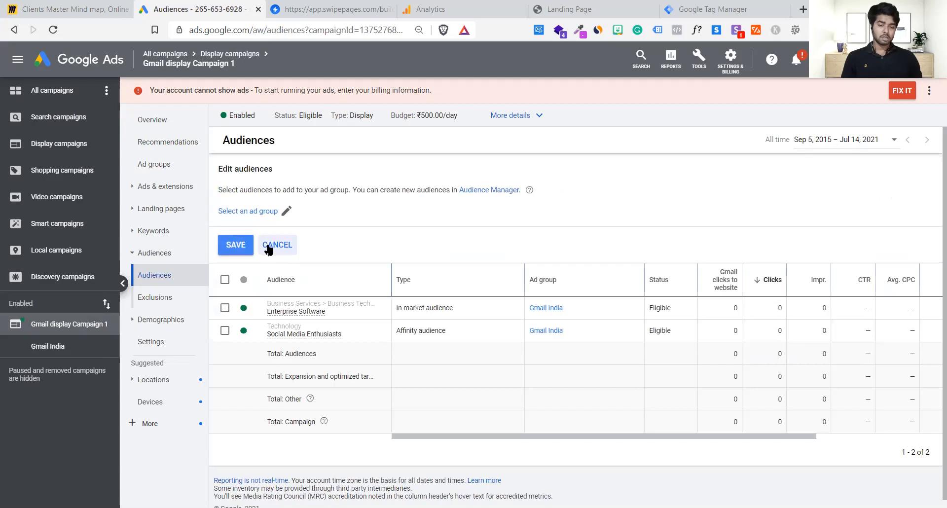
{"action": "left_click", "coordinate": [269, 247]}
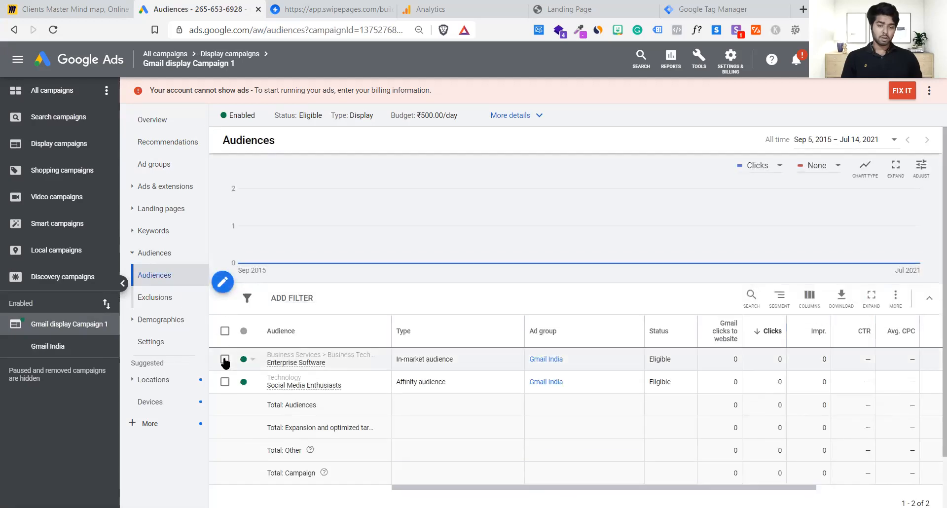
{"action": "left_click", "coordinate": [225, 361]}
{"action": "left_click", "coordinate": [286, 298]}
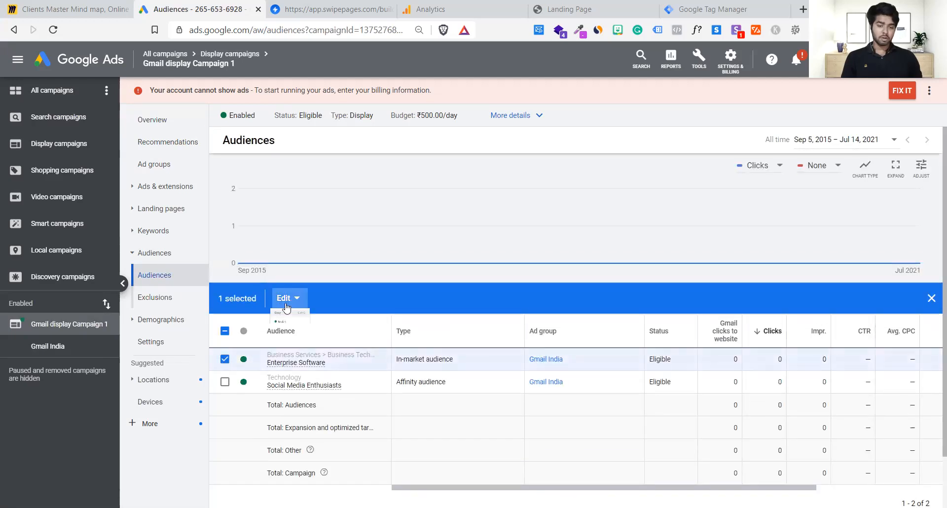
{"action": "left_click", "coordinate": [410, 331]}
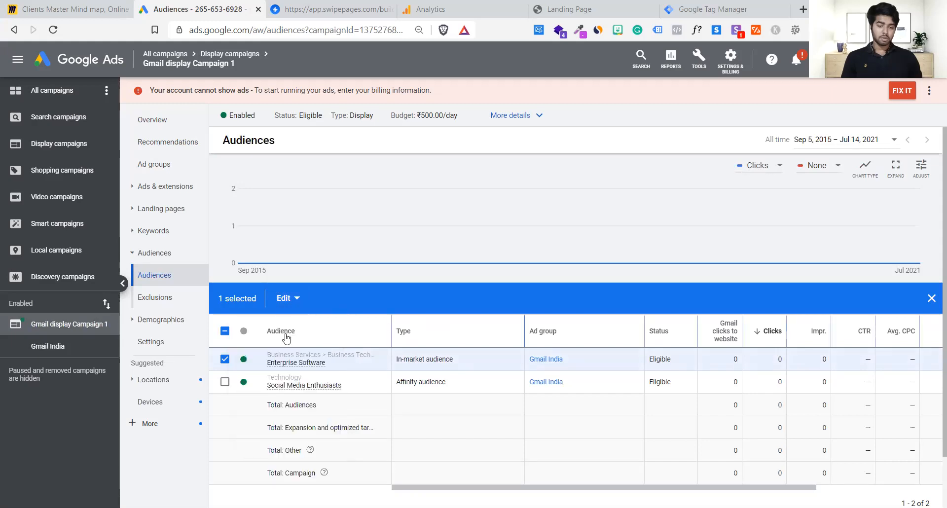
{"action": "left_click", "coordinate": [225, 331]}
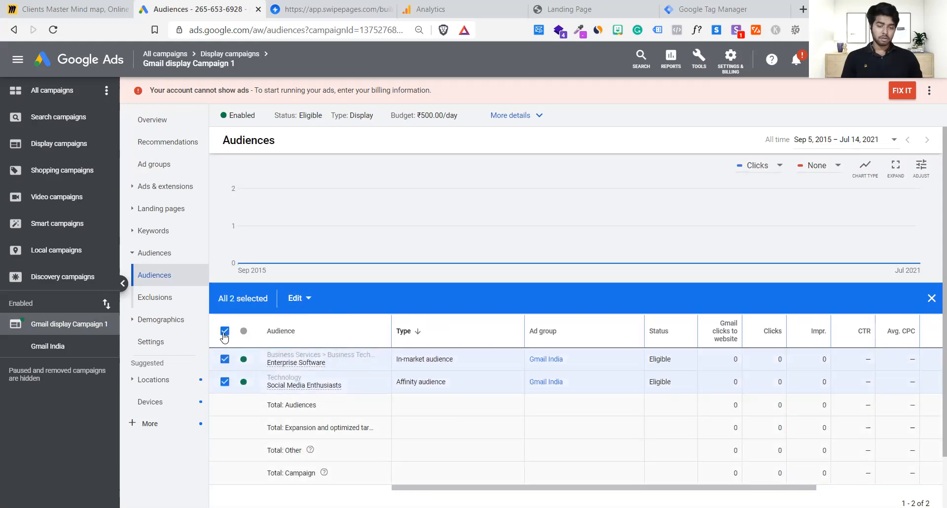
{"action": "left_click", "coordinate": [224, 332]}
- Open ad group targeting for editing on the Gmail India ad group and check its details summary
{"action": "left_click", "coordinate": [224, 285]}
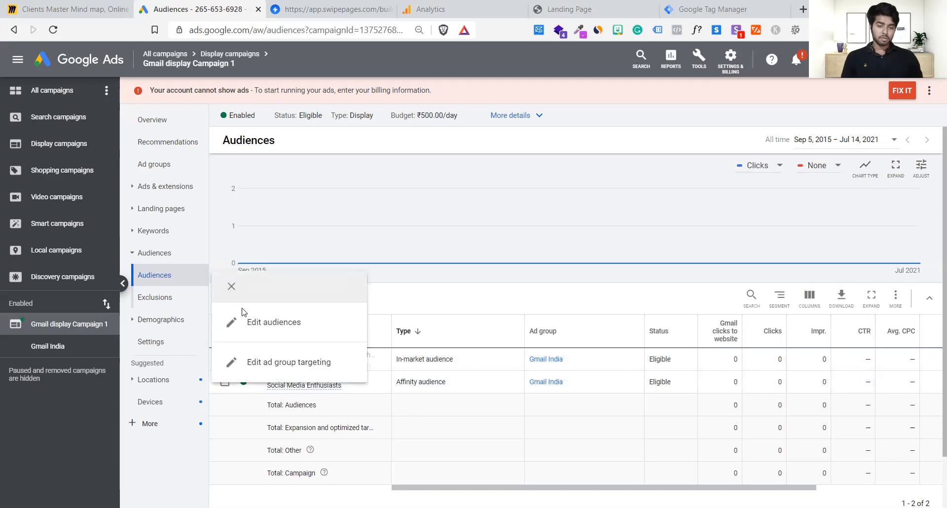
{"action": "left_click", "coordinate": [269, 363]}
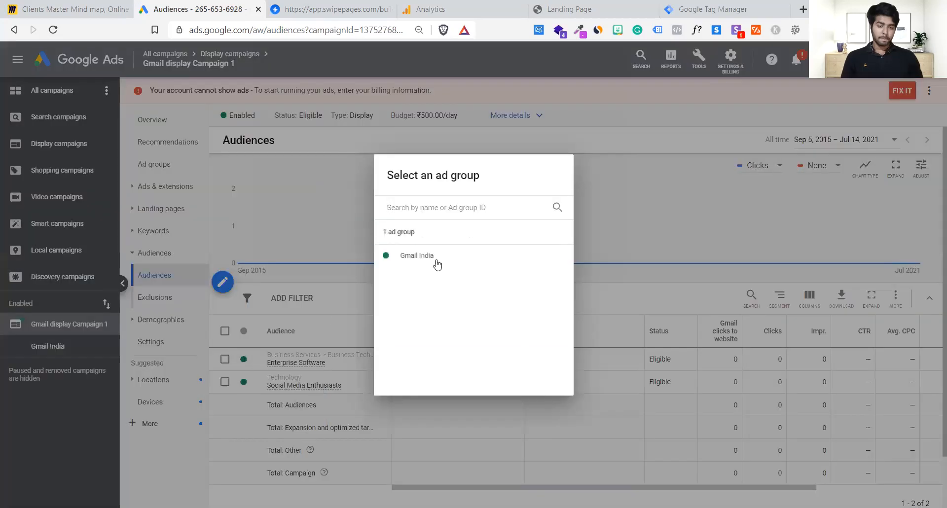
{"action": "left_click", "coordinate": [433, 258]}
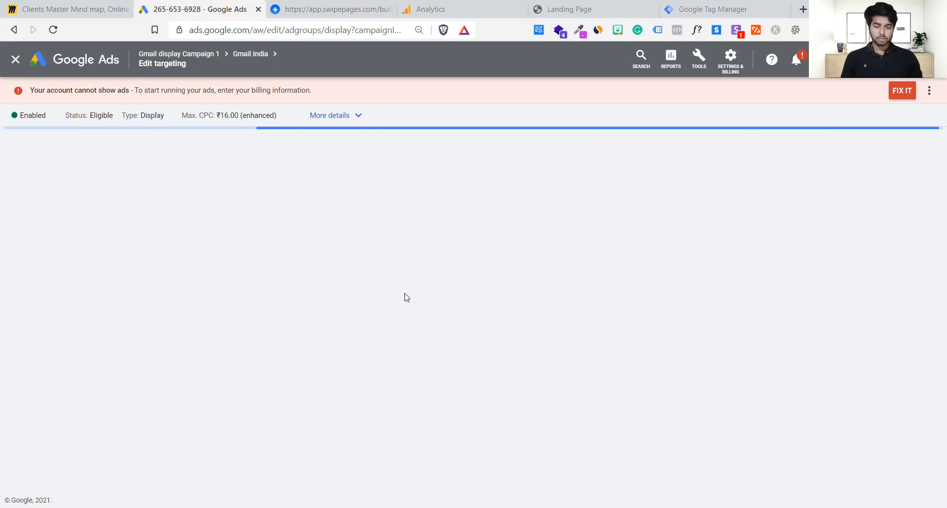
{"action": "left_click", "coordinate": [334, 114]}
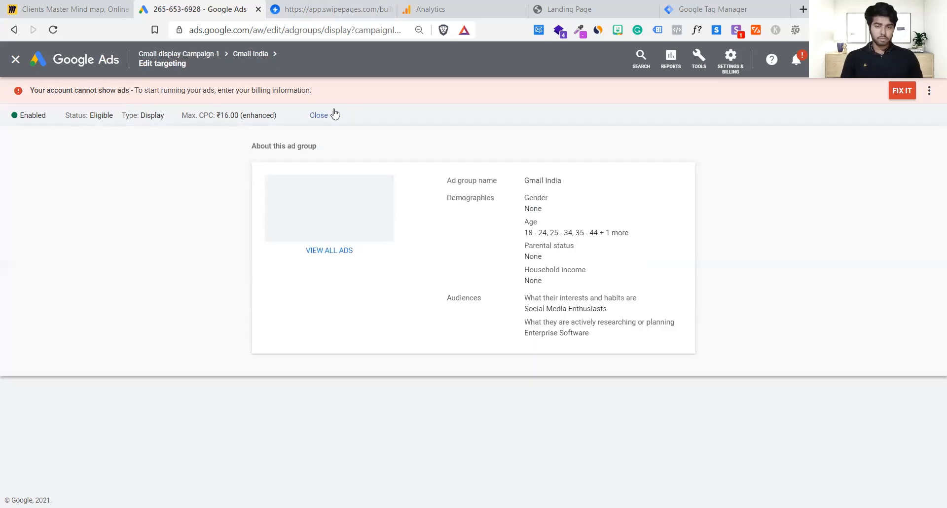
{"action": "left_click", "coordinate": [334, 114]}
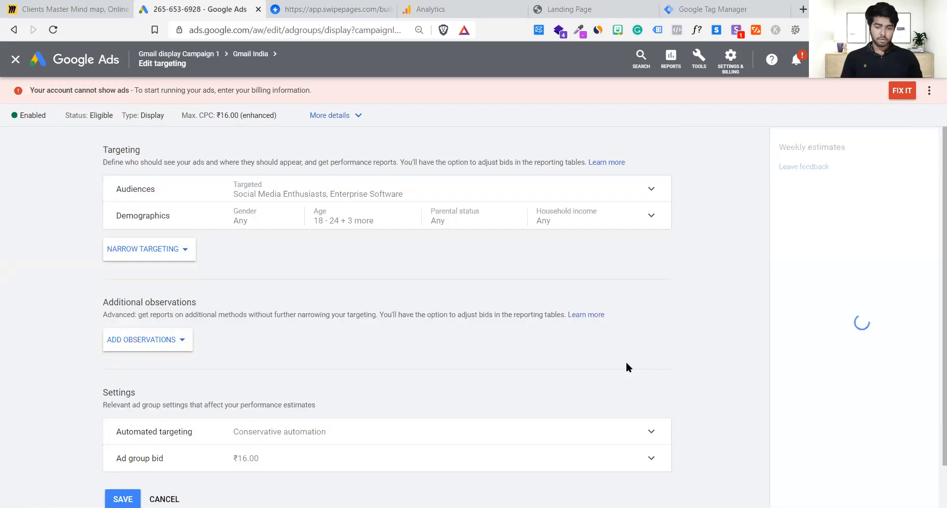
- Expand the ad group's audience targeting and open its targeted audiences for editing
{"action": "scroll", "coordinate": [418, 321], "scroll_direction": "up", "scroll_amount": 1}
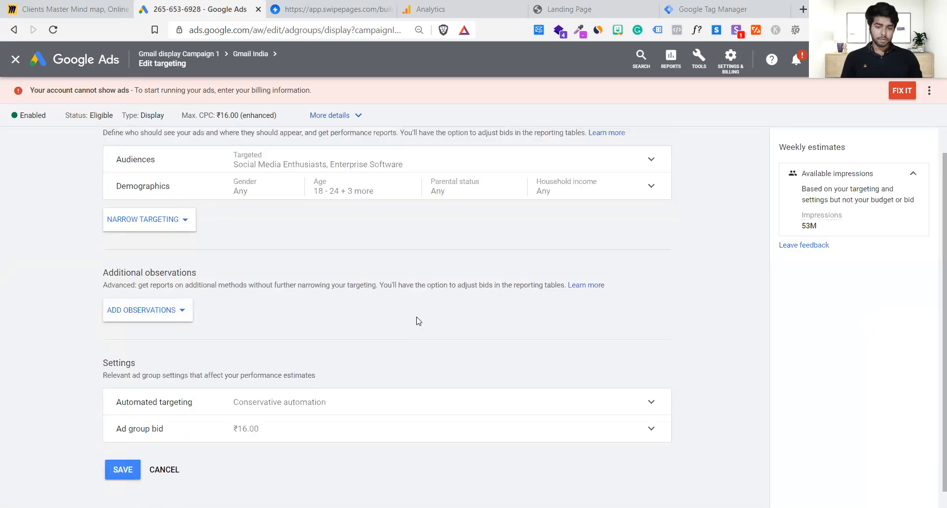
{"action": "left_click", "coordinate": [616, 197]}
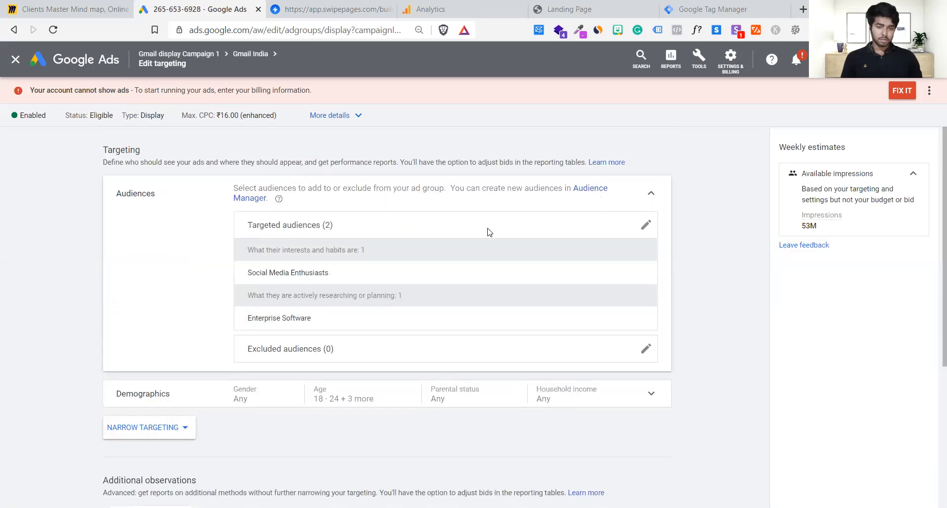
{"action": "left_click", "coordinate": [645, 225]}
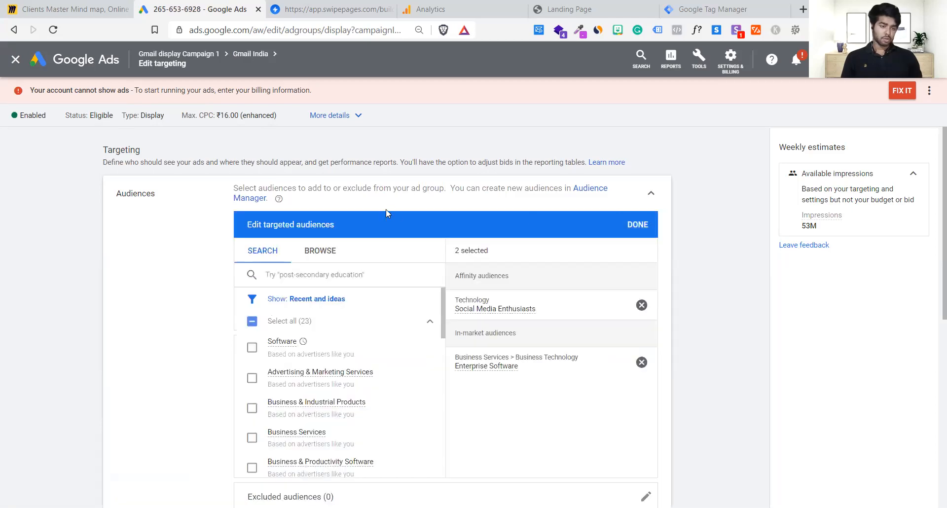
{"action": "scroll", "coordinate": [387, 212], "scroll_direction": "down", "scroll_amount": 3}
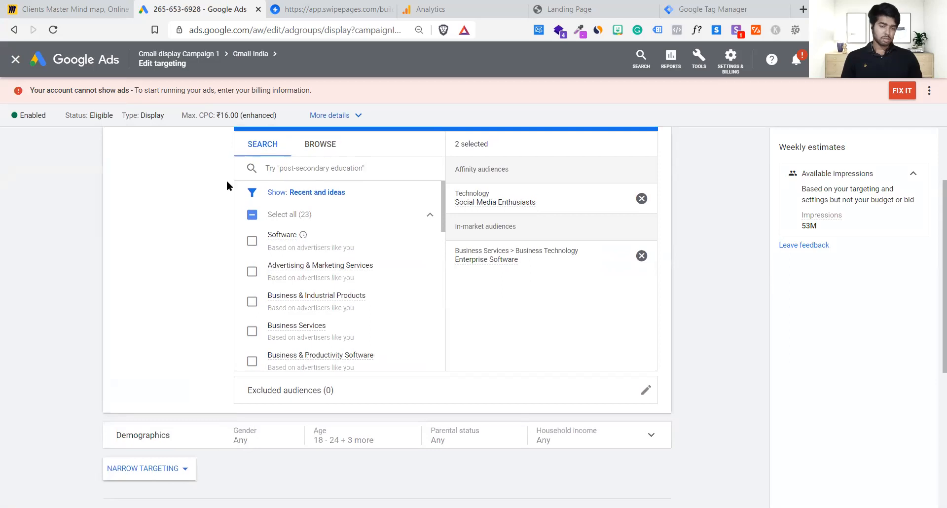
{"action": "scroll", "coordinate": [456, 265], "scroll_direction": "up", "scroll_amount": 1}
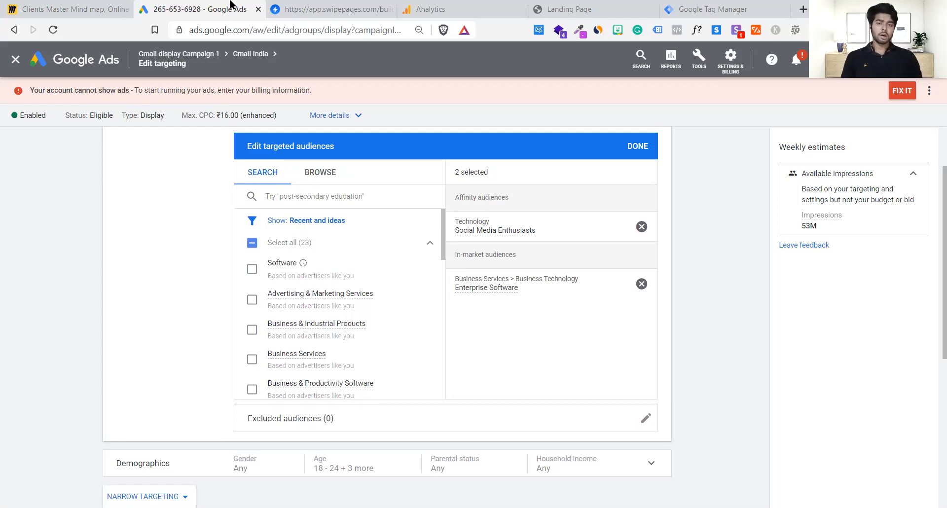
- Switch to the Swipe Pages builder and open the published version of the landing page
{"action": "left_click", "coordinate": [325, 5]}
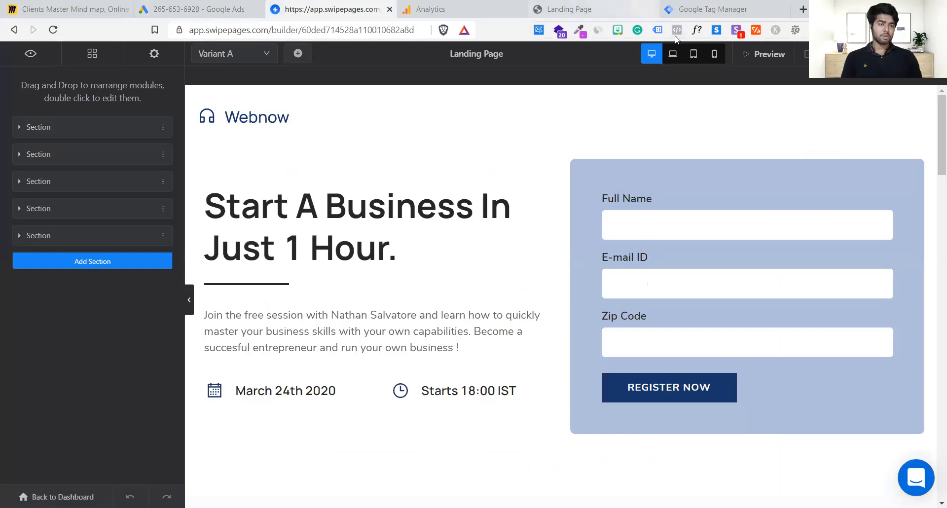
{"action": "left_click", "coordinate": [872, 54]}
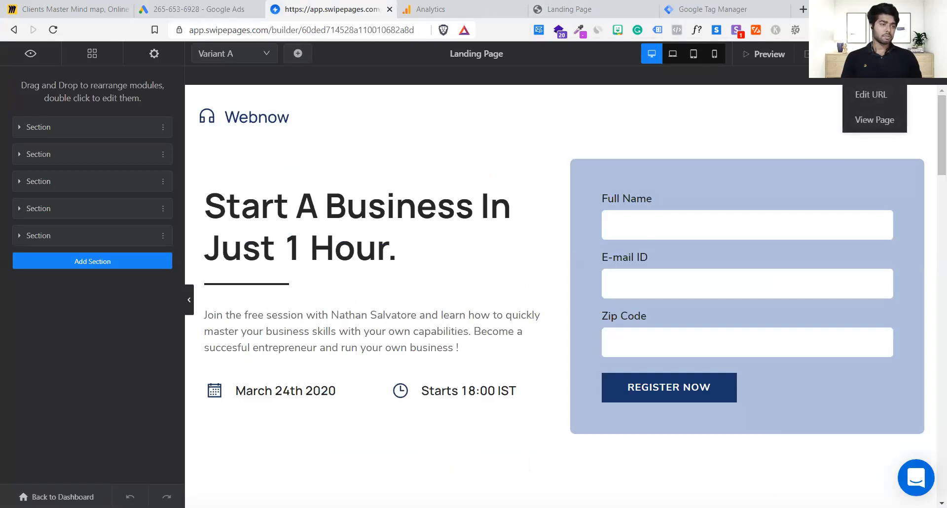
{"action": "left_click", "coordinate": [868, 117]}
{"action": "mouse_move", "coordinate": [883, 106]}
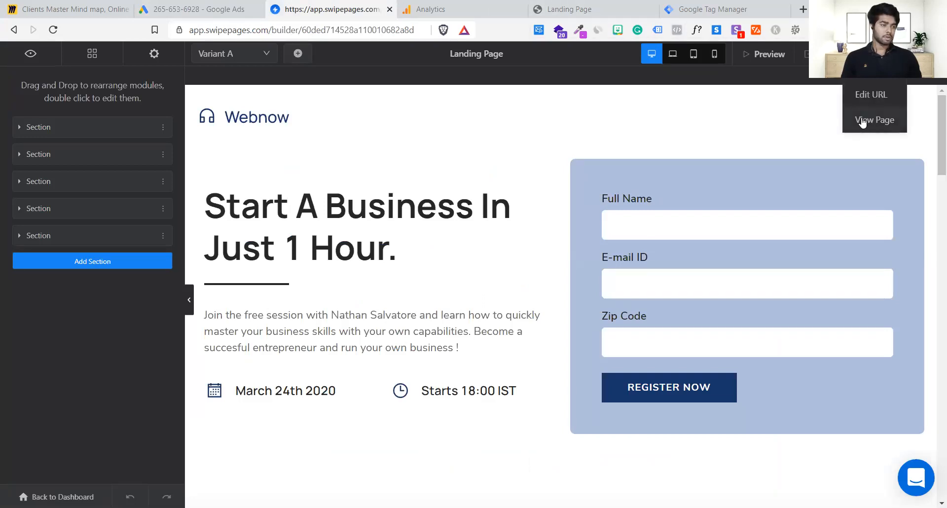
{"action": "left_click", "coordinate": [861, 120]}
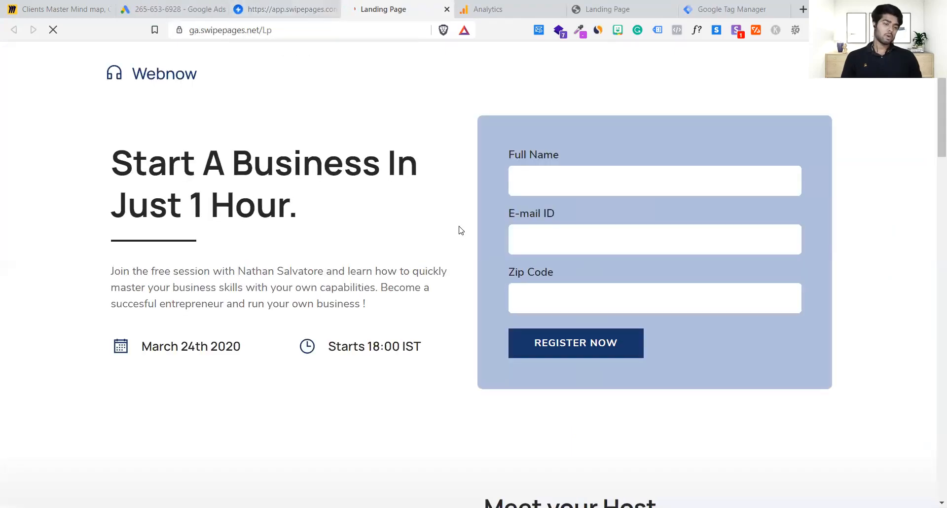
- Examine the published landing page's content and compare it with the suggested audiences in Google Ads
{"action": "scroll", "coordinate": [459, 231], "scroll_direction": "down", "scroll_amount": 14}
{"action": "scroll", "coordinate": [459, 231], "scroll_direction": "up", "scroll_amount": 12}
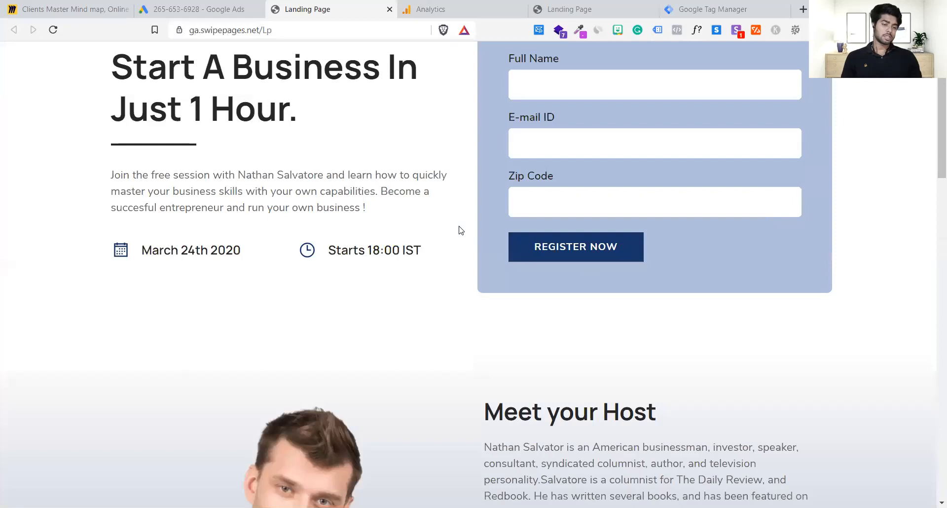
{"action": "scroll", "coordinate": [459, 230], "scroll_direction": "down", "scroll_amount": 15}
{"action": "scroll", "coordinate": [459, 228], "scroll_direction": "up", "scroll_amount": 15}
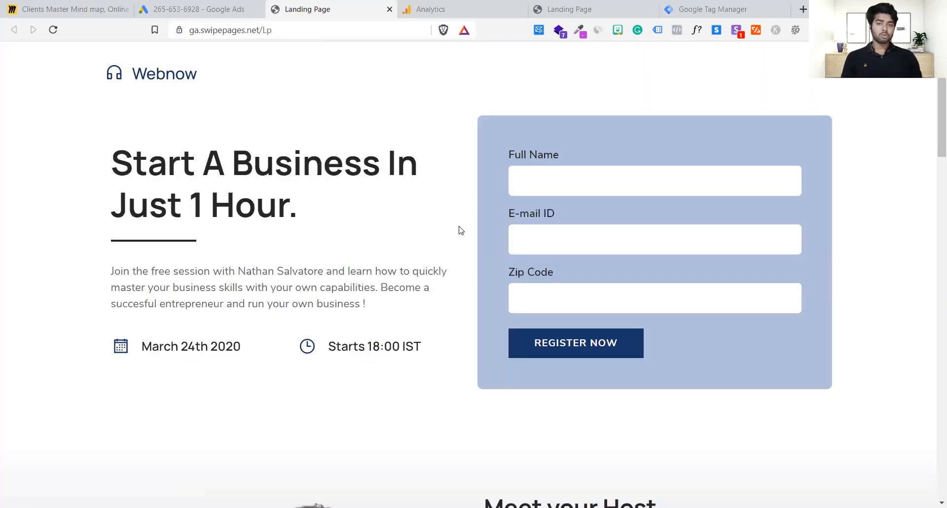
{"action": "left_click", "coordinate": [201, 8]}
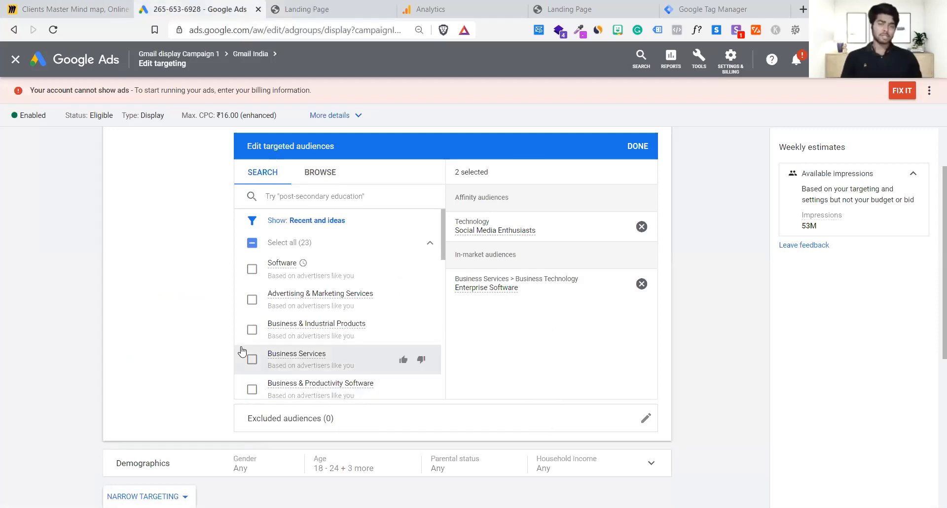
{"action": "left_click", "coordinate": [316, 9]}
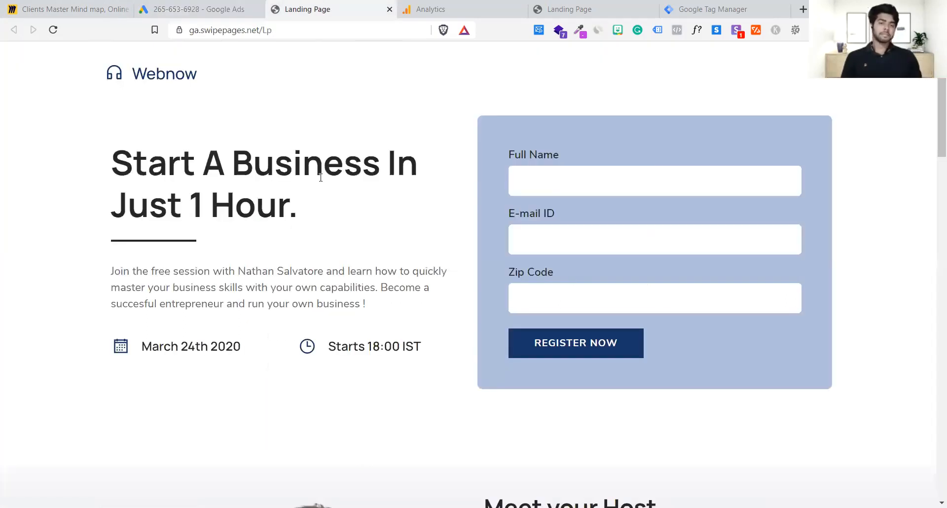
{"action": "scroll", "coordinate": [338, 277], "scroll_direction": "down", "scroll_amount": 7}
{"action": "scroll", "coordinate": [338, 277], "scroll_direction": "up", "scroll_amount": 7}
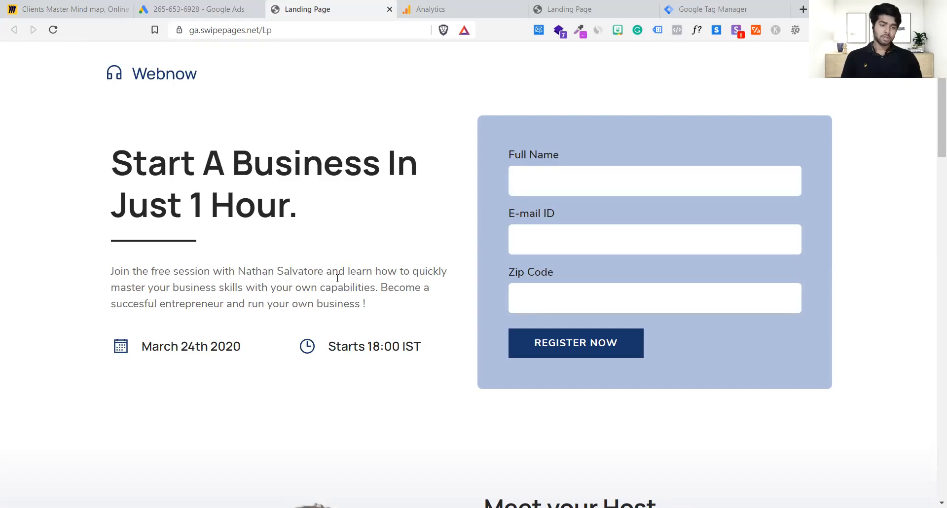
- Examine the landing page's registration form fields and the host and countdown sections further down
{"action": "left_click", "coordinate": [606, 179]}
{"action": "left_click", "coordinate": [611, 260]}
{"action": "left_click", "coordinate": [619, 289]}
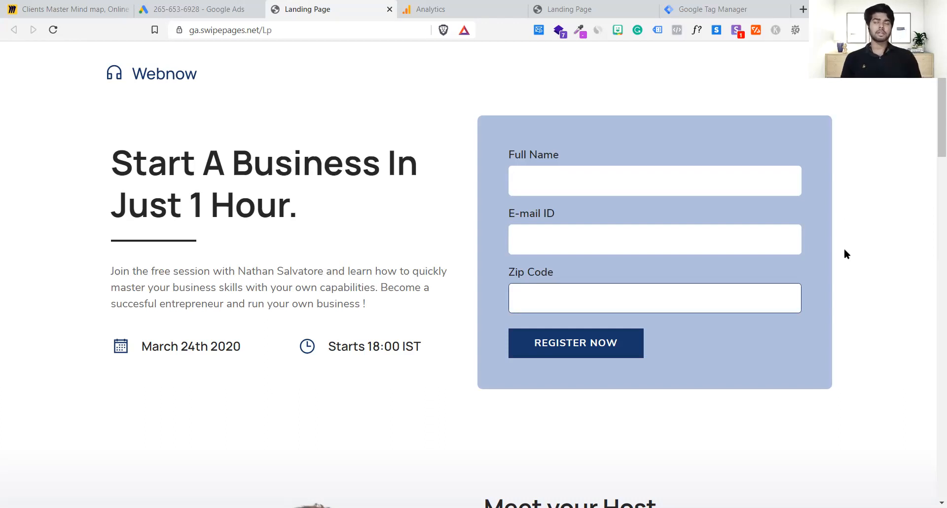
{"action": "left_click", "coordinate": [367, 190]}
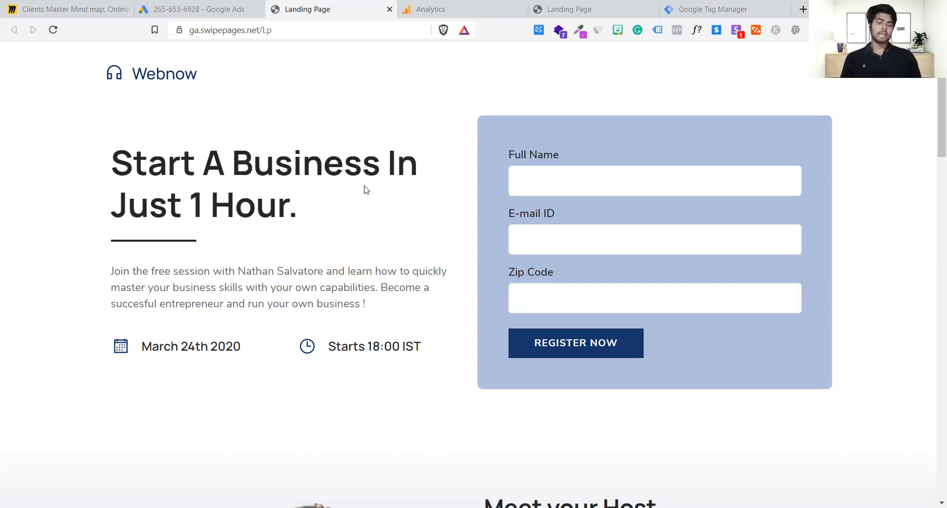
{"action": "scroll", "coordinate": [366, 190], "scroll_direction": "down", "scroll_amount": 10}
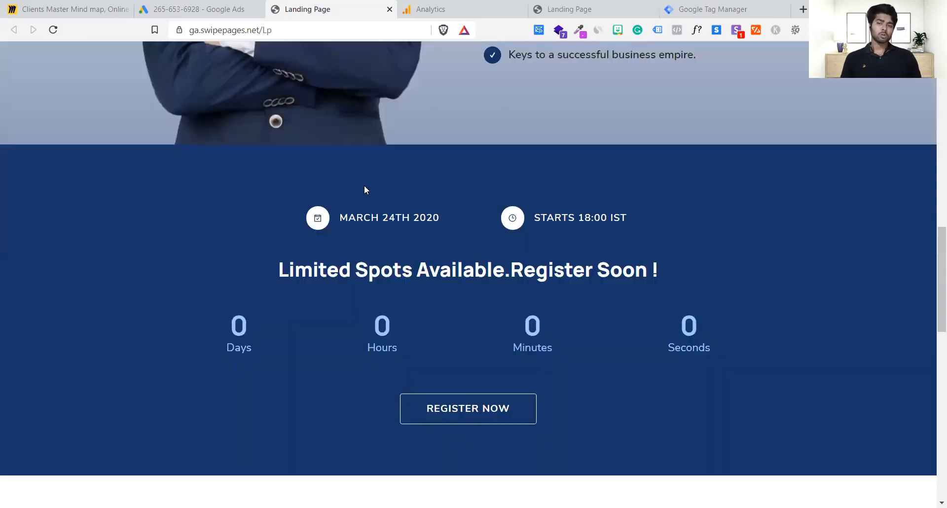
{"action": "scroll", "coordinate": [364, 186], "scroll_direction": "up", "scroll_amount": 10}
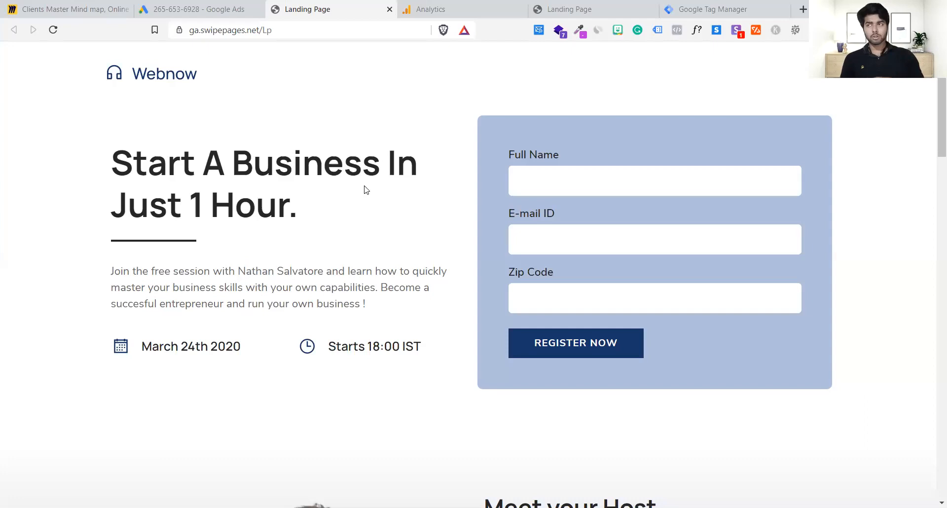
{"action": "scroll", "coordinate": [366, 190], "scroll_direction": "down", "scroll_amount": 6}
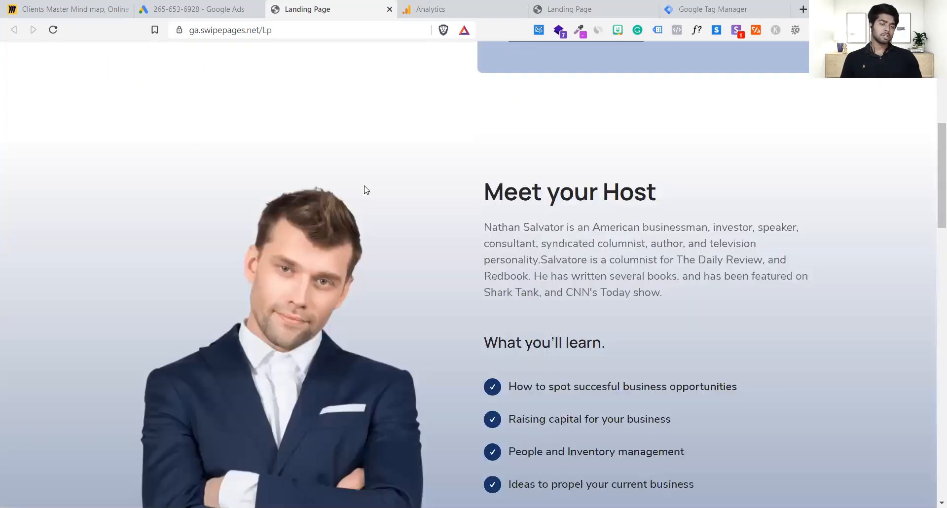
{"action": "scroll", "coordinate": [366, 190], "scroll_direction": "up", "scroll_amount": 6}
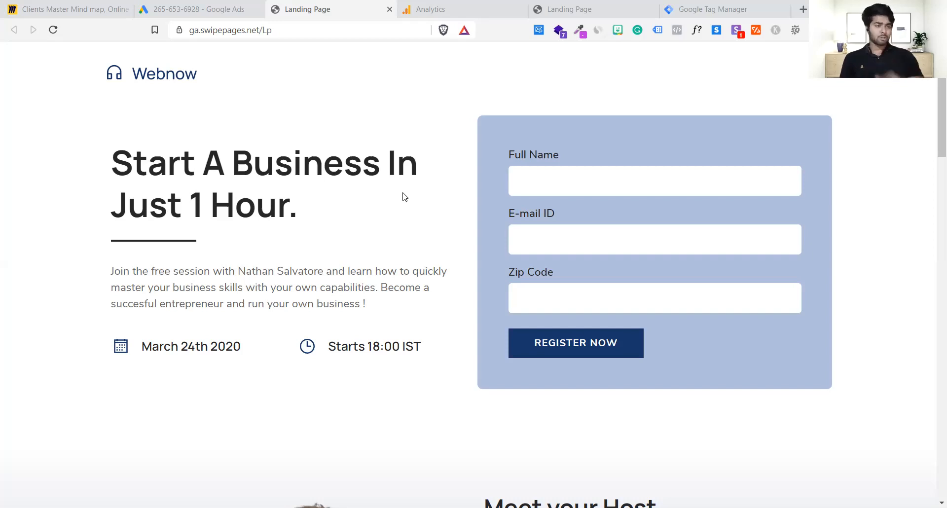
{"action": "scroll", "coordinate": [405, 198], "scroll_direction": "down", "scroll_amount": 1}
{"action": "scroll", "coordinate": [405, 197], "scroll_direction": "up", "scroll_amount": 1}
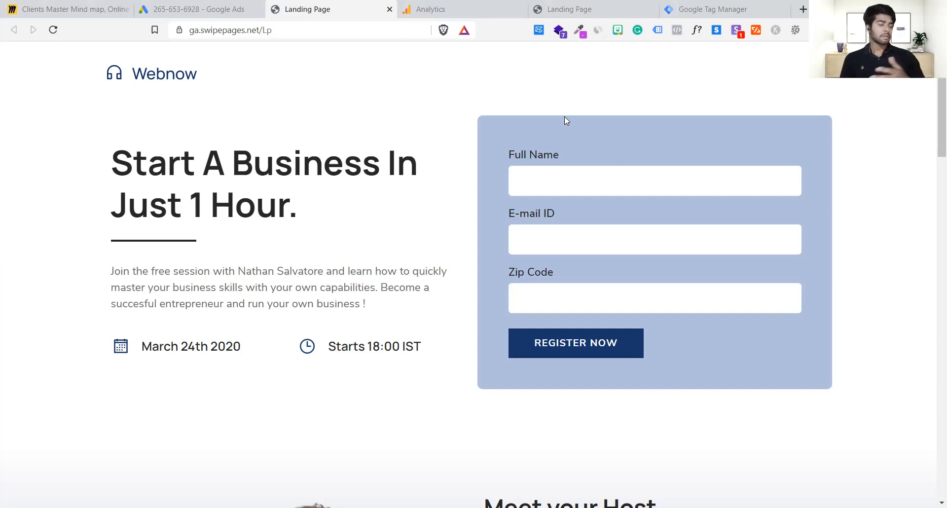
{"action": "scroll", "coordinate": [595, 112], "scroll_direction": "down", "scroll_amount": 1}
{"action": "scroll", "coordinate": [594, 111], "scroll_direction": "down", "scroll_amount": 4}
{"action": "scroll", "coordinate": [594, 111], "scroll_direction": "up", "scroll_amount": 4}
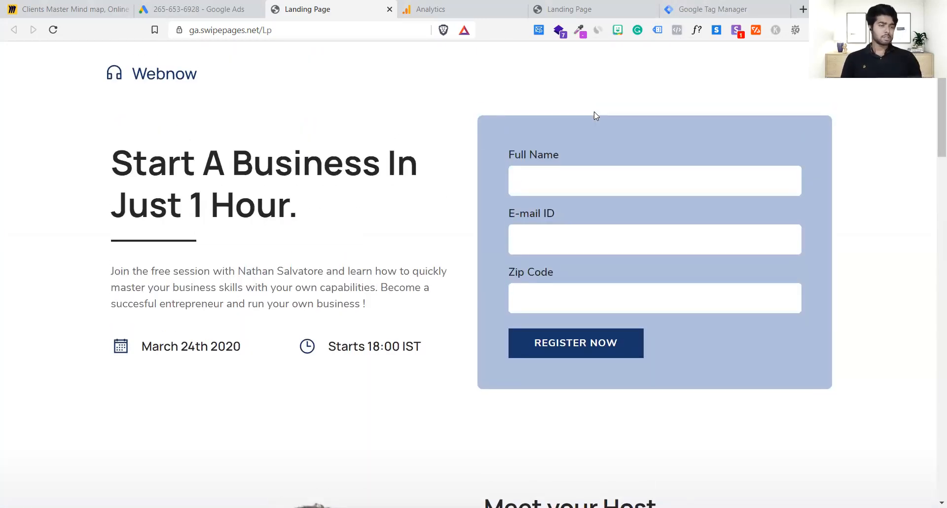
- Enable Tag Assistant Legacy on the landing page, reload the page and check its tag analysis
{"action": "left_click", "coordinate": [659, 31]}
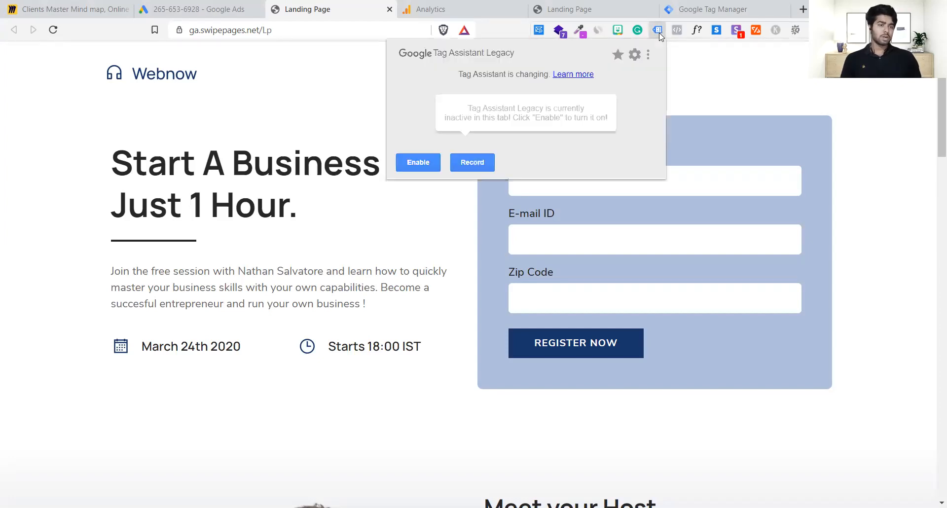
{"action": "left_click", "coordinate": [427, 169]}
{"action": "left_click", "coordinate": [379, 231]}
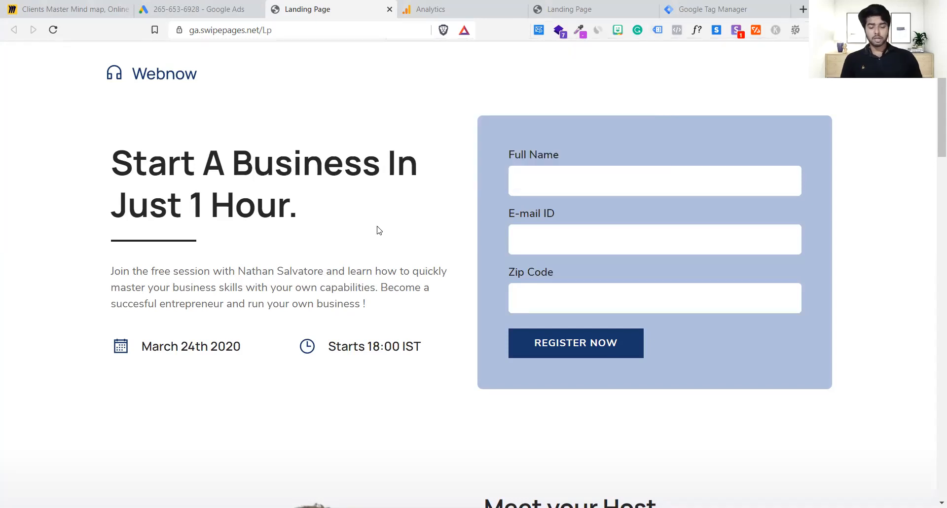
{"action": "key", "text": "F5"}
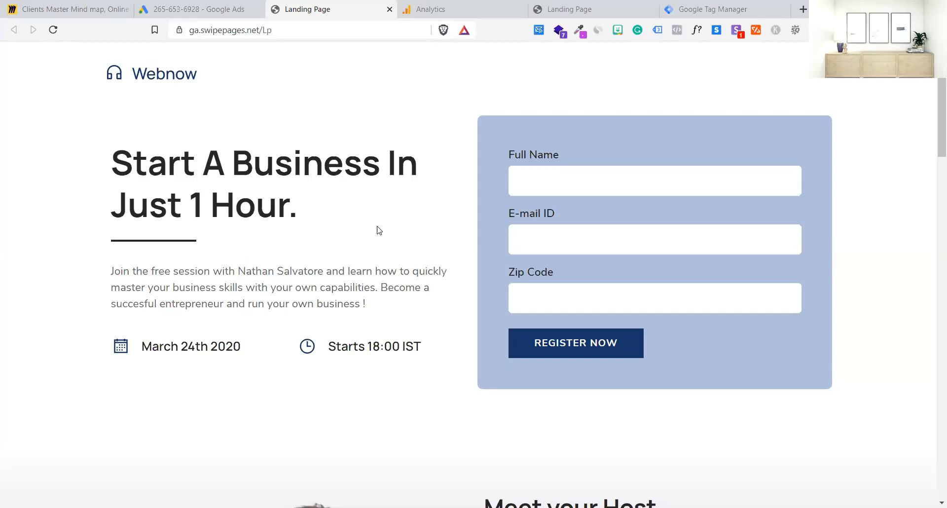
{"action": "left_click", "coordinate": [658, 30]}
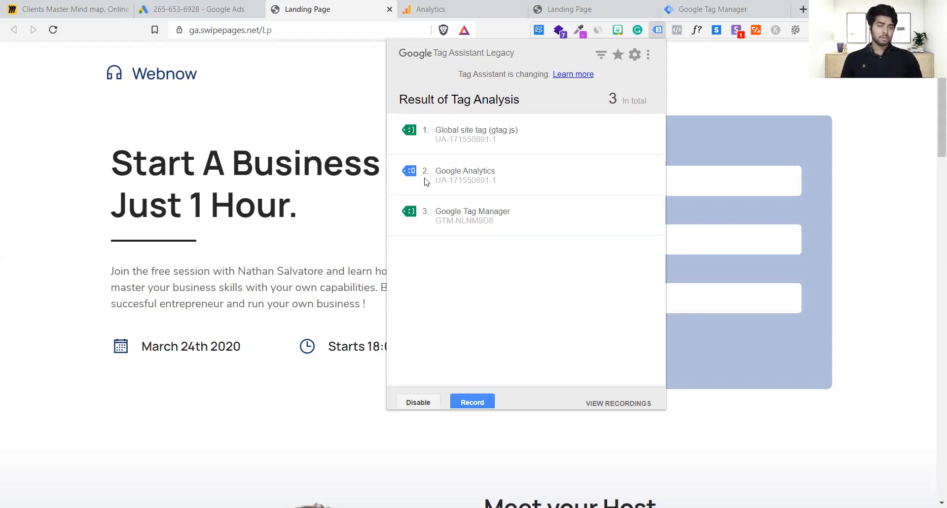
{"action": "left_click", "coordinate": [282, 133]}
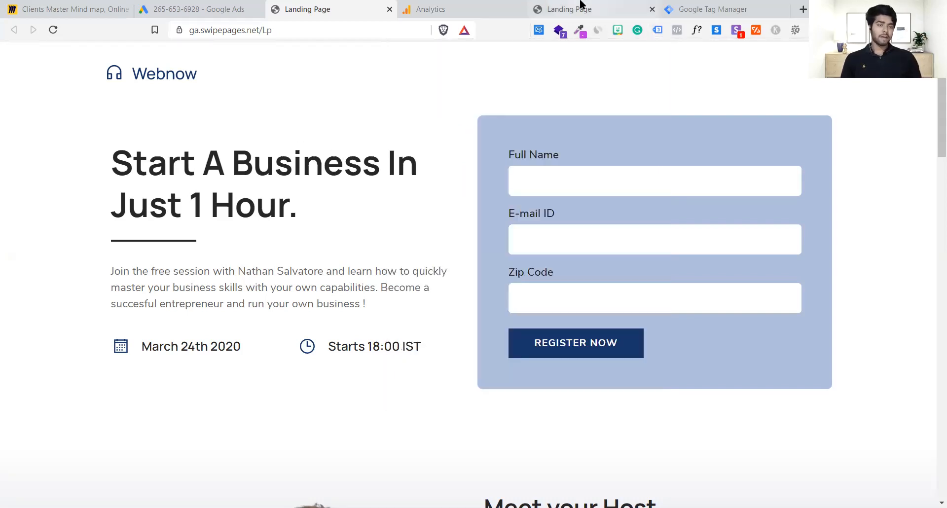
- Move the second Landing Page browser tab directly beside the first one
{"action": "left_click", "coordinate": [580, 4]}
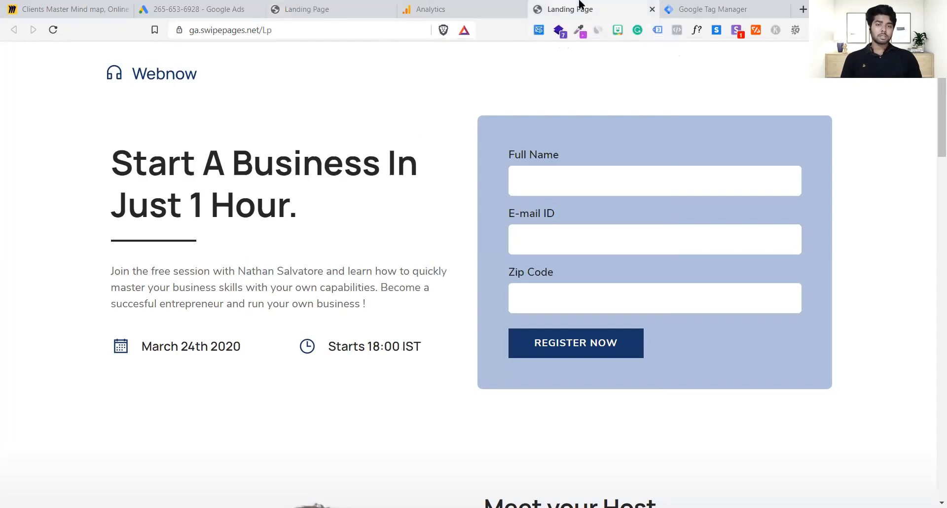
{"action": "left_click", "coordinate": [355, 5]}
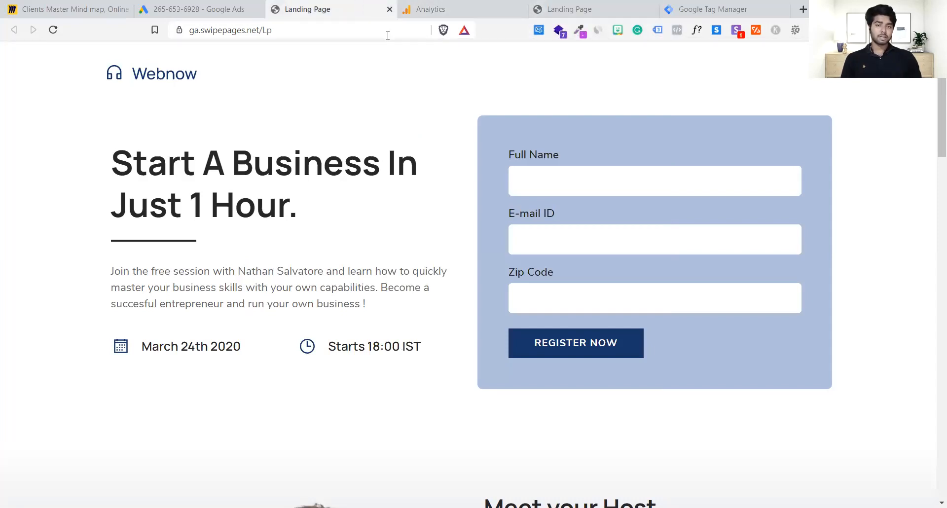
{"action": "left_click", "coordinate": [538, 7]}
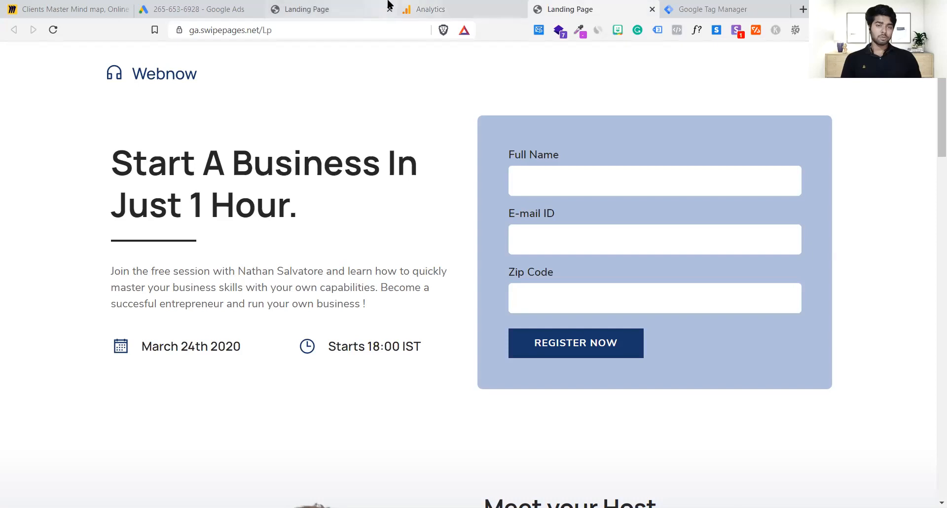
{"action": "left_click_drag", "start_coordinate": [590, 3], "coordinate": [457, 4]}
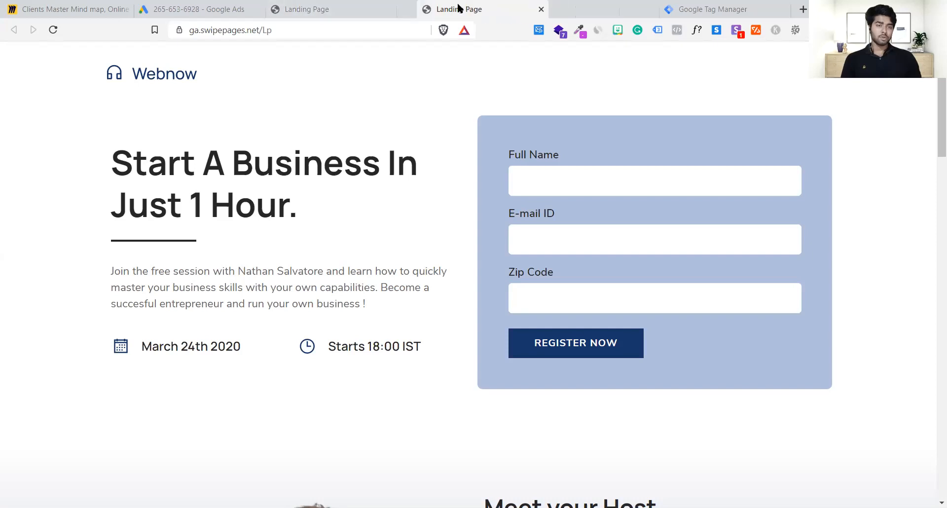
- Load ga.swipepages.net/thankyou in the second landing page tab and check its tags with Tag Assistant Legacy
{"action": "double_click", "coordinate": [356, 32]}
{"action": "key", "text": "BackSpace"}
{"action": "type", "text": "tha"}
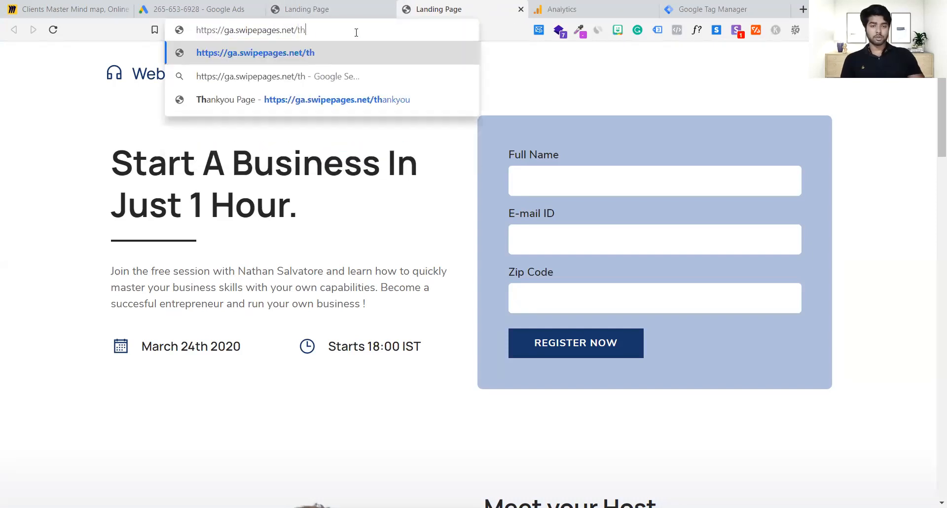
{"action": "key", "text": "Down"}
{"action": "key", "text": "Down"}
{"action": "key", "text": "Return"}
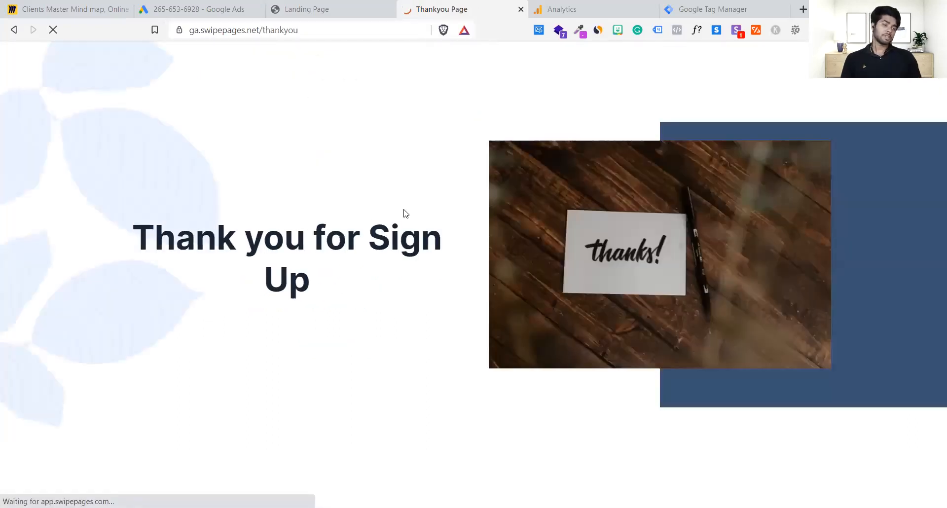
{"action": "key", "text": "F5"}
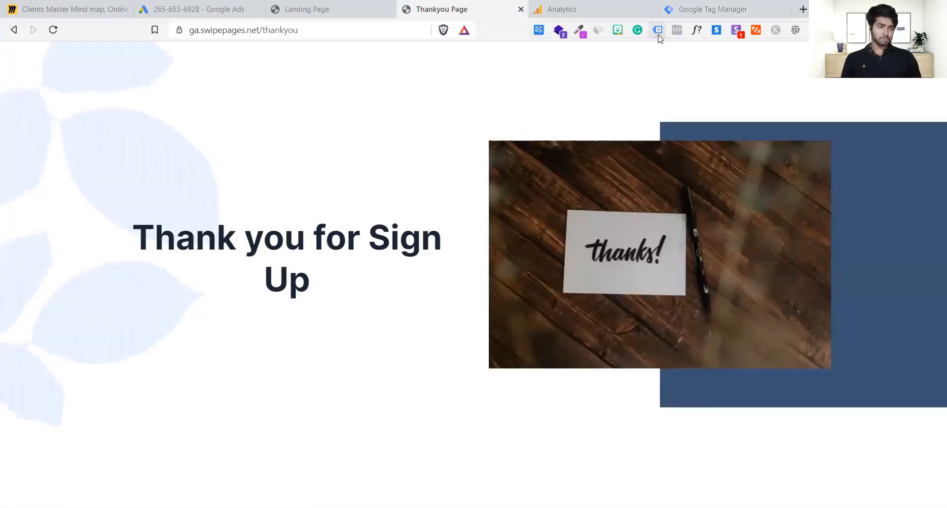
{"action": "left_click", "coordinate": [658, 30]}
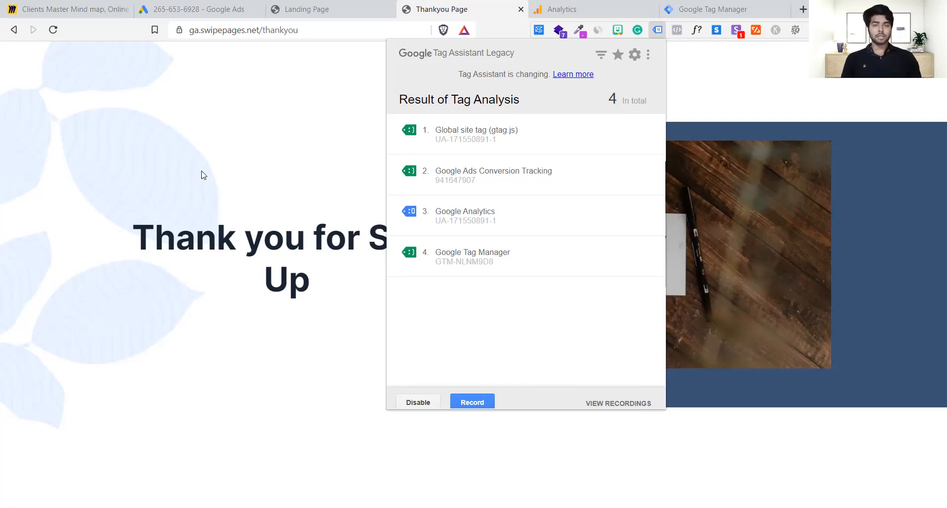
- Return to Google Ads and browse the ad group's custom audiences, viewing the new custom audience form without creating one
{"action": "left_click", "coordinate": [205, 4]}
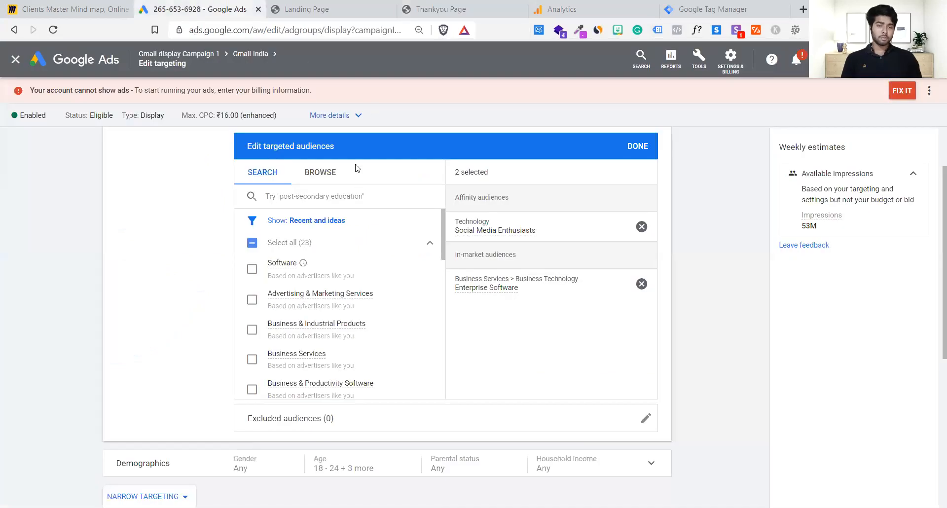
{"action": "scroll", "coordinate": [449, 206], "scroll_direction": "down", "scroll_amount": 2}
{"action": "scroll", "coordinate": [450, 210], "scroll_direction": "up", "scroll_amount": 3}
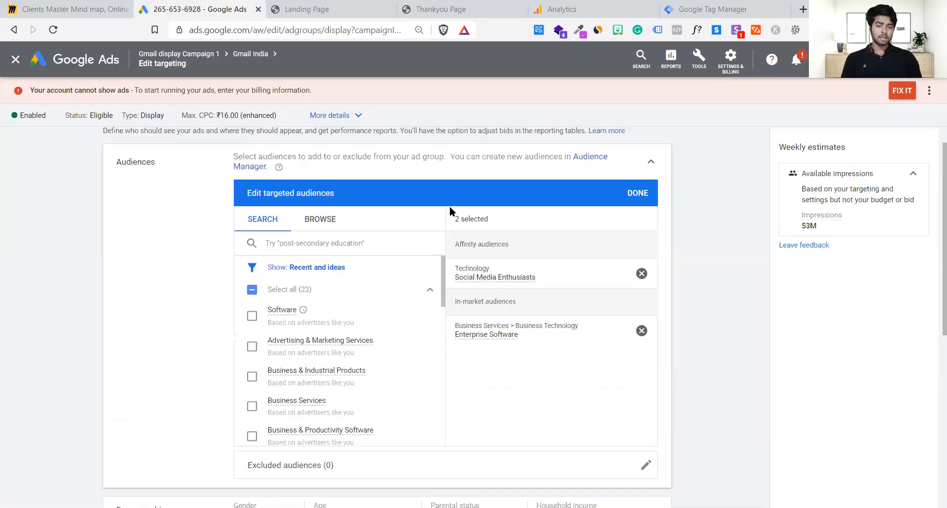
{"action": "left_click", "coordinate": [320, 223]}
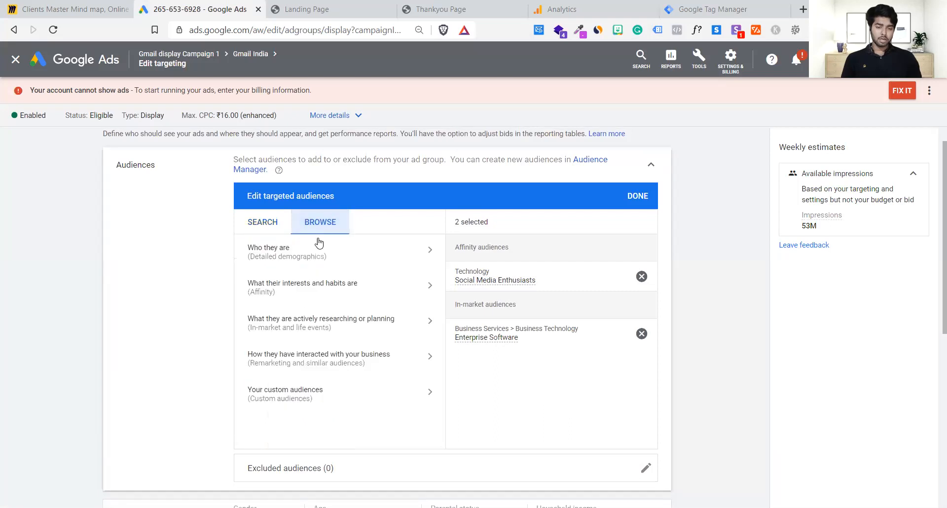
{"action": "left_click", "coordinate": [319, 397]}
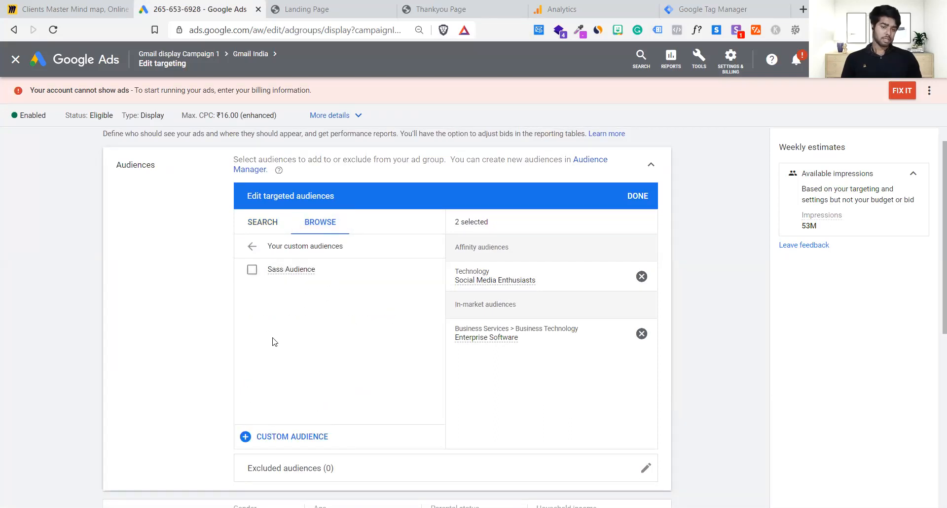
{"action": "left_click", "coordinate": [291, 438]}
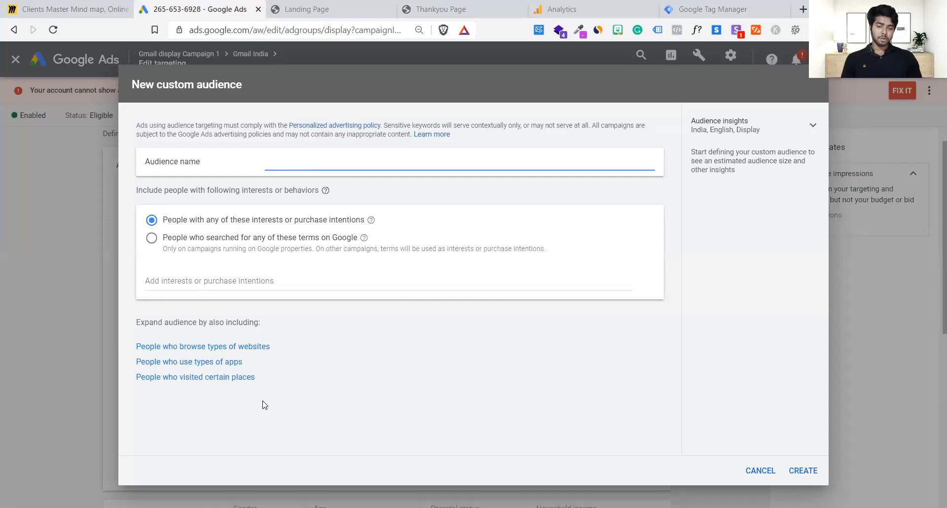
{"action": "left_click", "coordinate": [758, 471]}
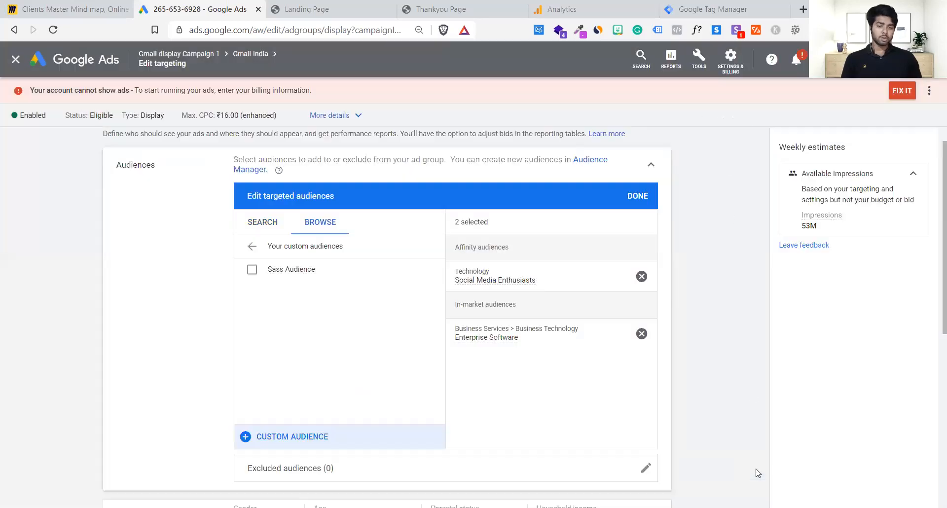
- Collapse the ad group's audience targeting and open Audience manager from the shared library
{"action": "left_click", "coordinate": [654, 165]}
{"action": "scroll", "coordinate": [323, 160], "scroll_direction": "up", "scroll_amount": 1}
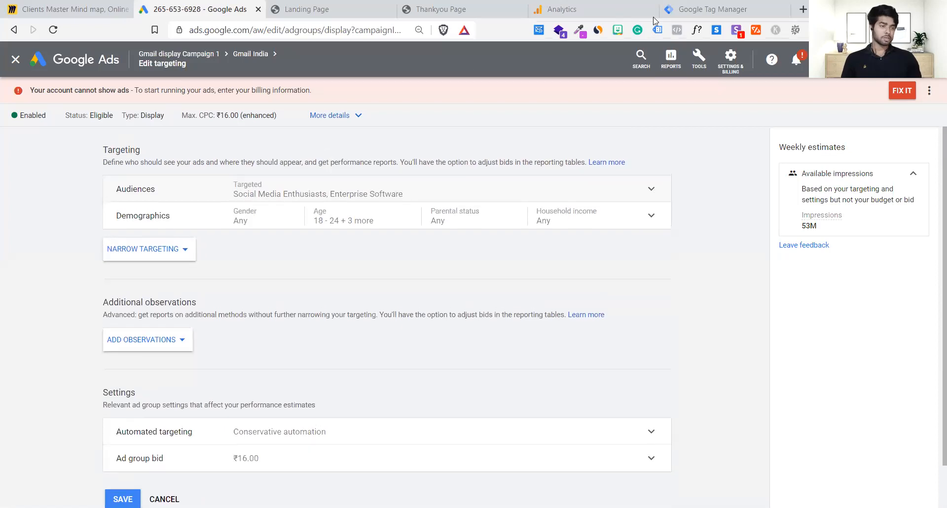
{"action": "left_click", "coordinate": [699, 59]}
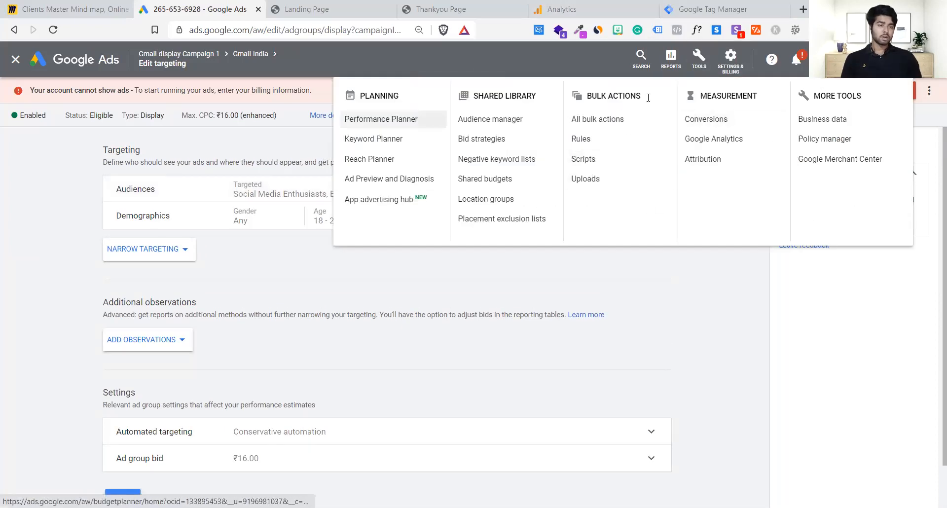
{"action": "left_click_drag", "start_coordinate": [459, 97], "coordinate": [554, 99]}
{"action": "left_click", "coordinate": [551, 100]}
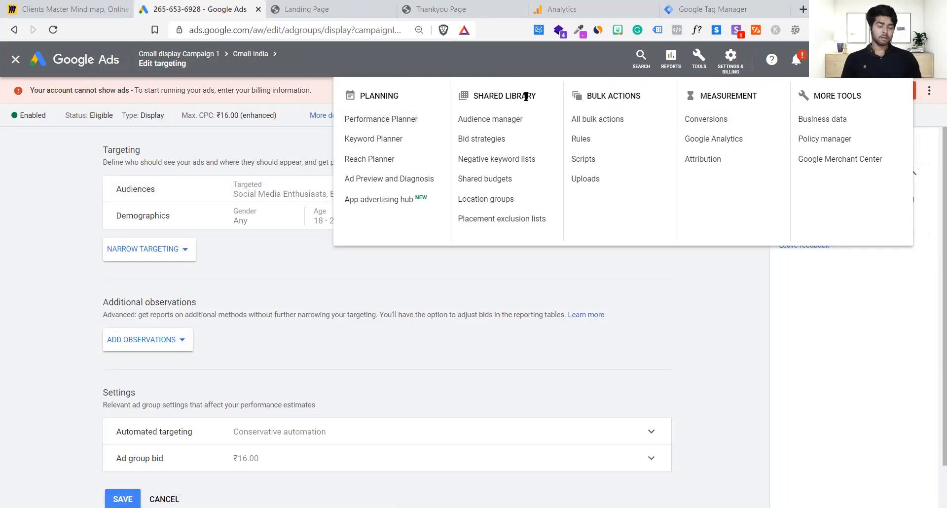
{"action": "left_click", "coordinate": [510, 129]}
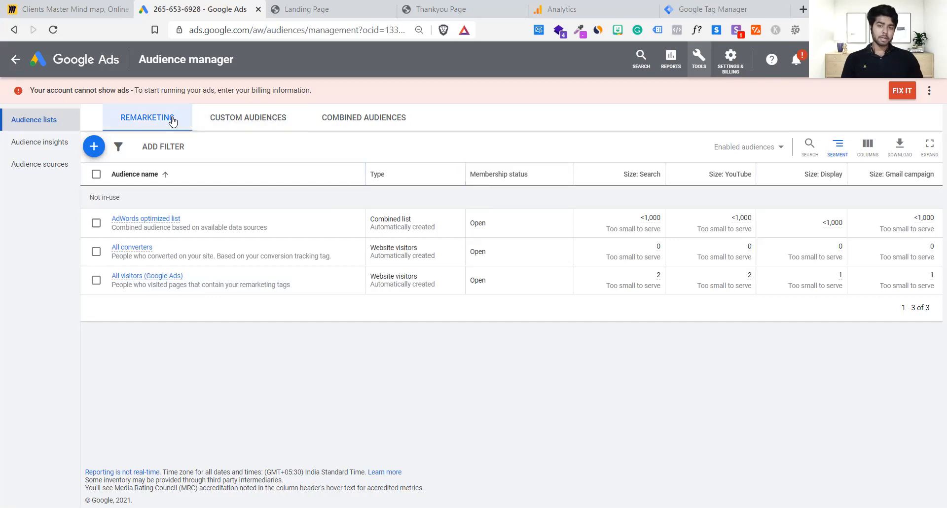
- Examine the remarketing audience lists, checking the description and type of All visitors (Google Ads)
{"action": "left_click", "coordinate": [131, 123]}
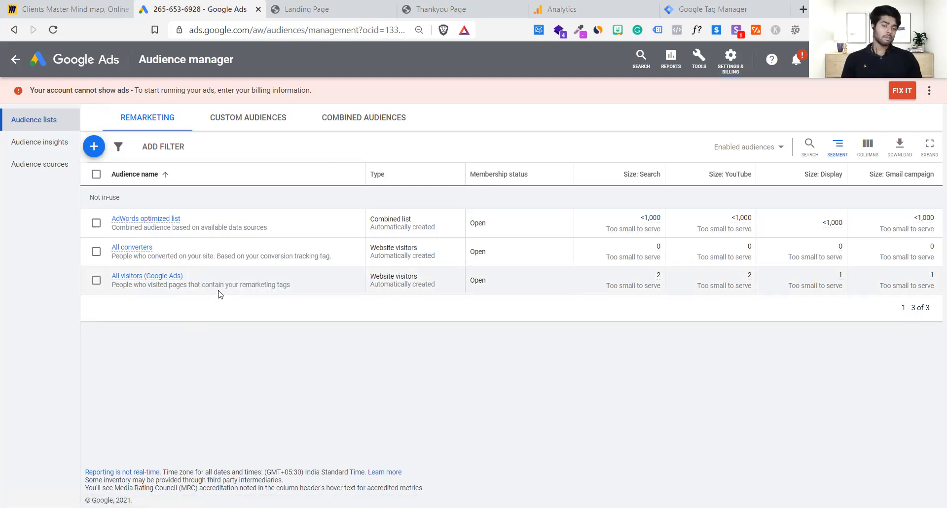
{"action": "mouse_move", "coordinate": [146, 283]}
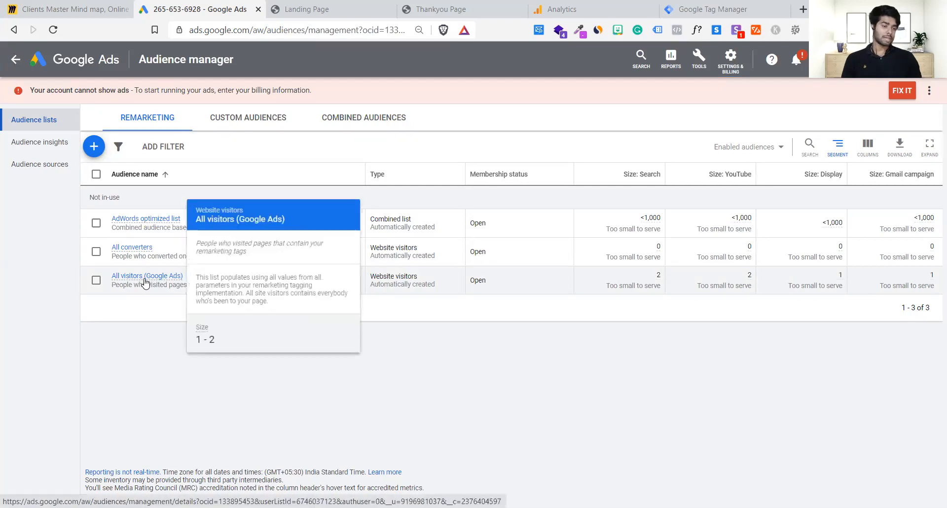
{"action": "left_click", "coordinate": [93, 282]}
{"action": "left_click", "coordinate": [94, 282]}
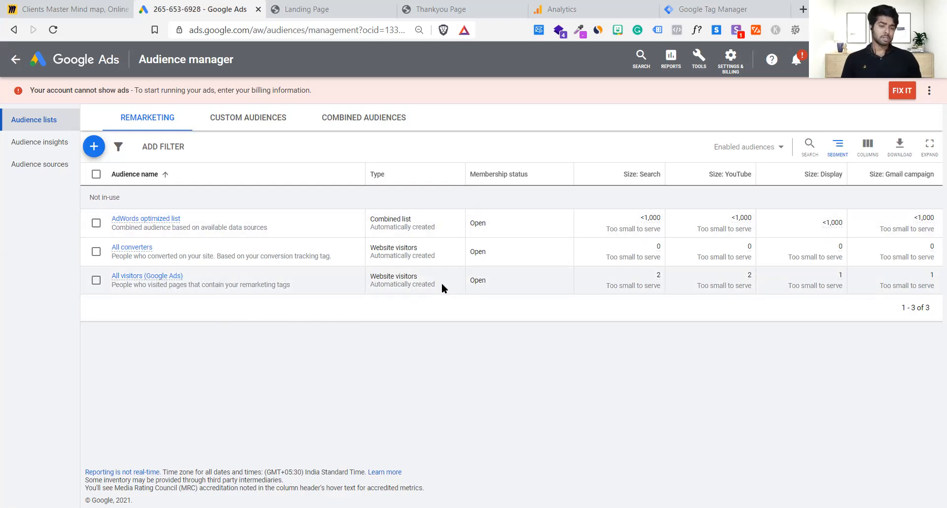
{"action": "left_click_drag", "start_coordinate": [441, 284], "coordinate": [370, 287]}
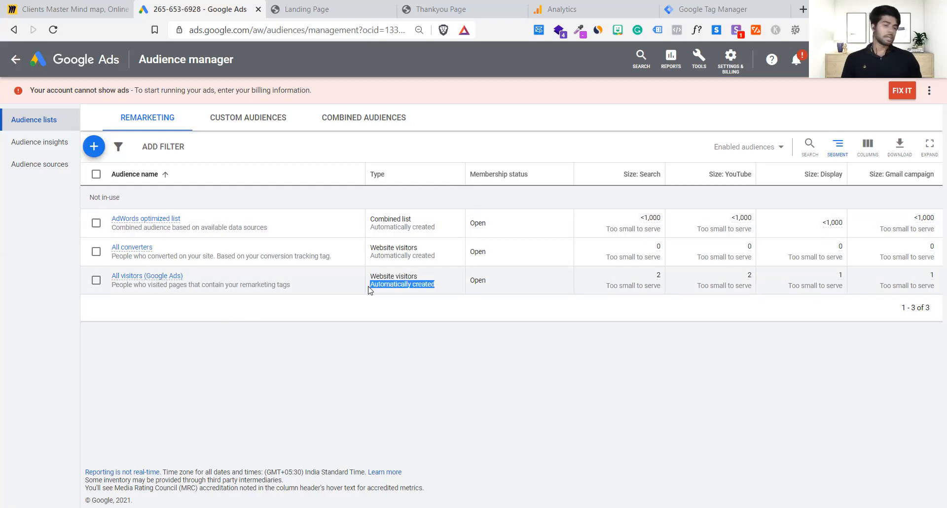
- Check the landing page's URL in its browser tab, then return to Audience manager in Google Ads
{"action": "left_click", "coordinate": [432, 344]}
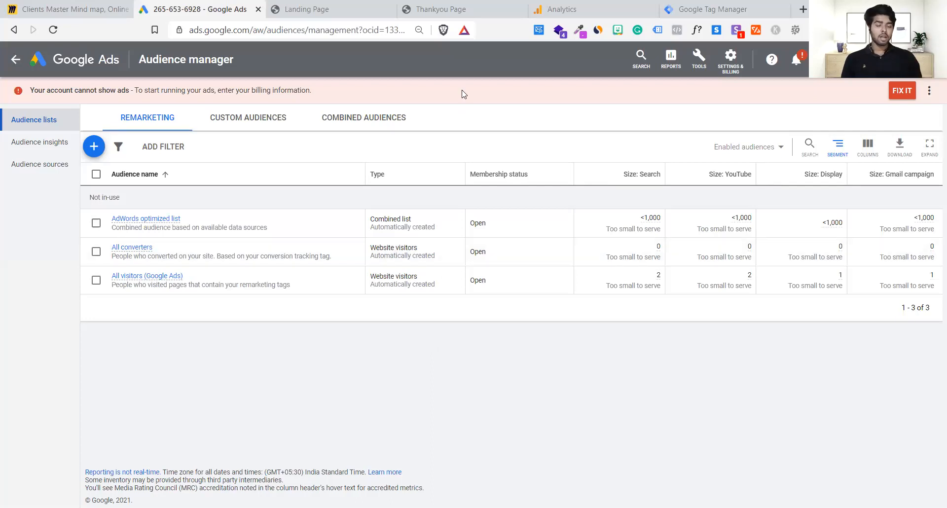
{"action": "mouse_move", "coordinate": [120, 281]}
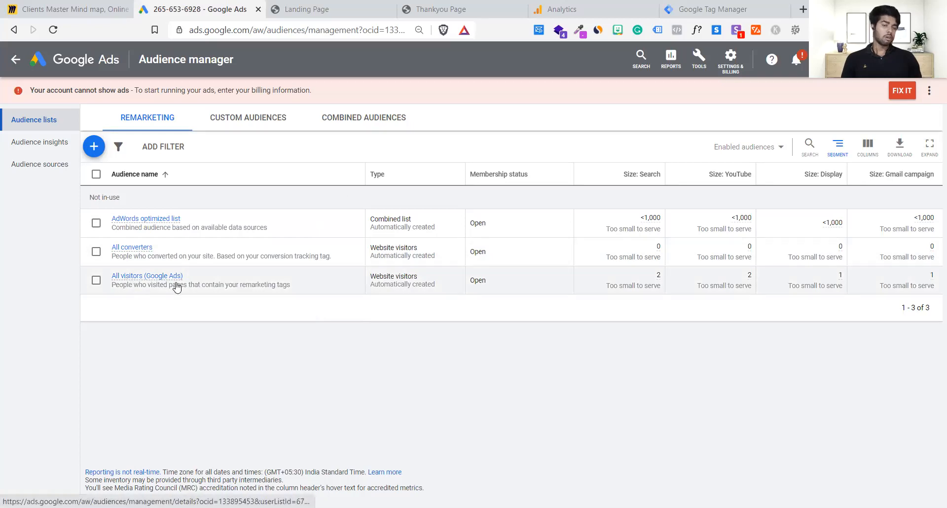
{"action": "left_click", "coordinate": [286, 10]}
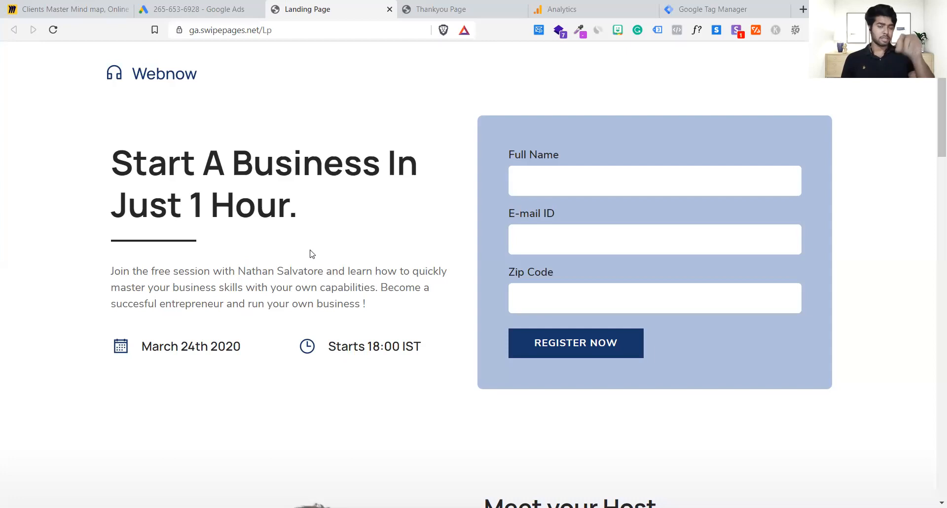
{"action": "left_click", "coordinate": [317, 30]}
{"action": "left_click_drag", "start_coordinate": [309, 31], "coordinate": [196, 41]}
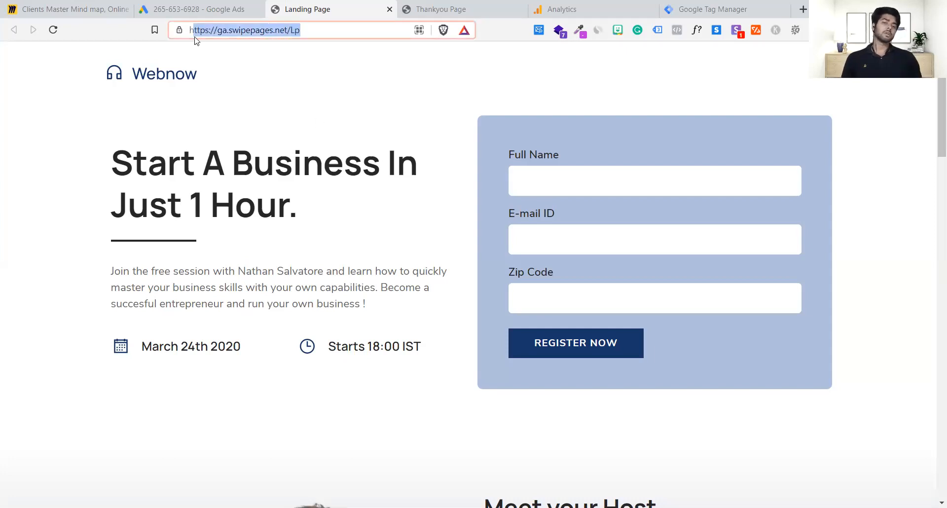
{"action": "left_click", "coordinate": [295, 35]}
{"action": "left_click_drag", "start_coordinate": [295, 36], "coordinate": [130, 39]}
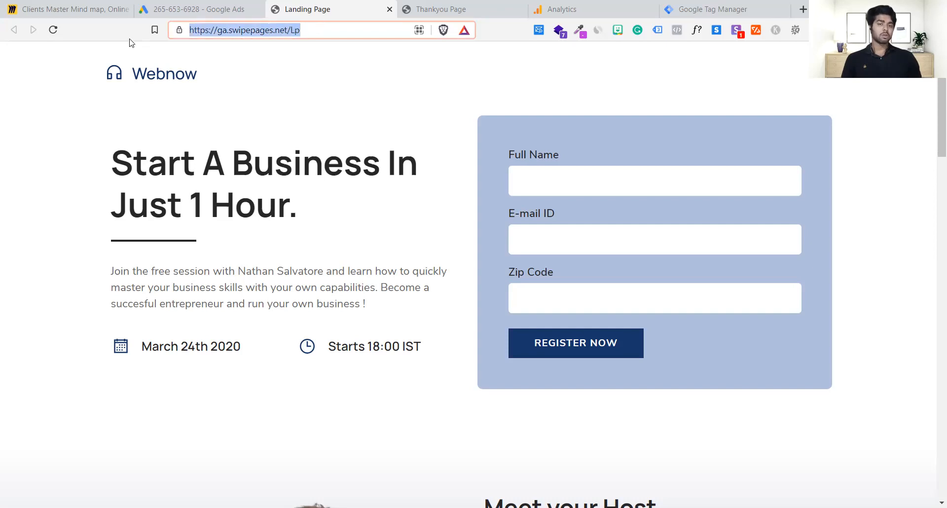
{"action": "left_click", "coordinate": [225, 6]}
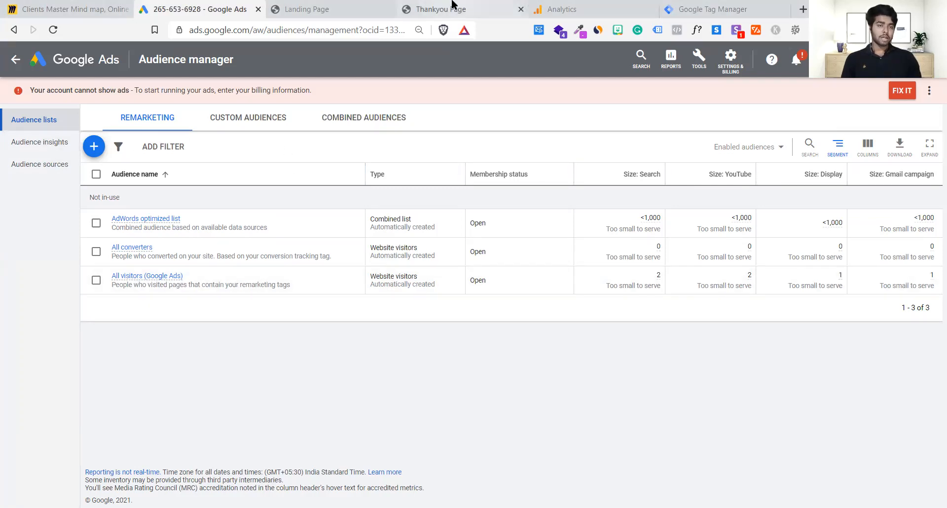
- Switch to Google Tag Manager, placing its tab beside Google Ads, and open the tags of the ga.swipepages.net container
{"action": "left_click", "coordinate": [728, 7]}
{"action": "left_click_drag", "start_coordinate": [728, 7], "coordinate": [336, 7]}
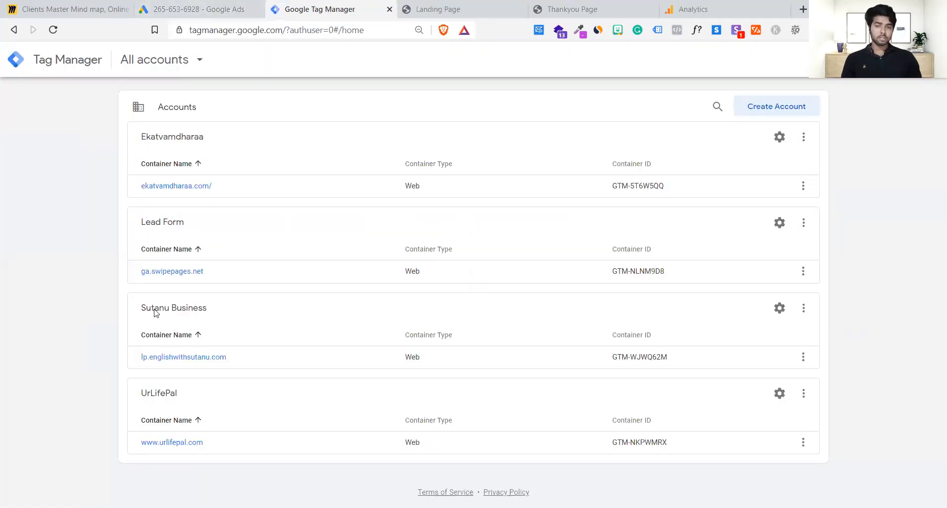
{"action": "left_click", "coordinate": [170, 271]}
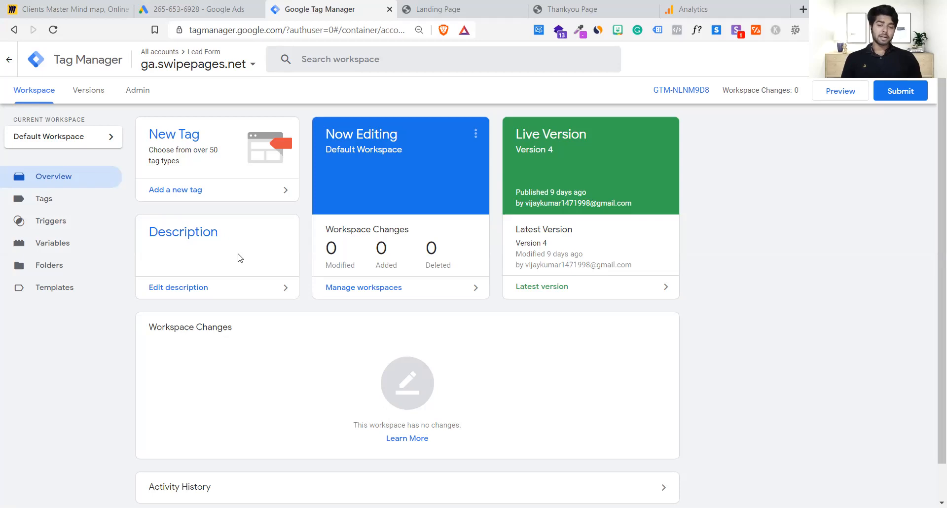
{"action": "left_click", "coordinate": [63, 207]}
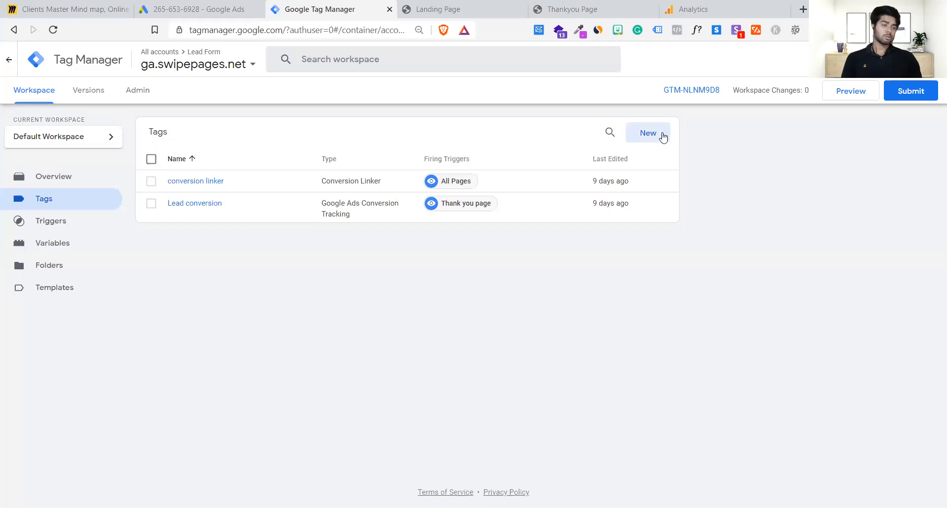
- Create a new tag in the container and name it Remarketing Tag
{"action": "left_click", "coordinate": [641, 137]}
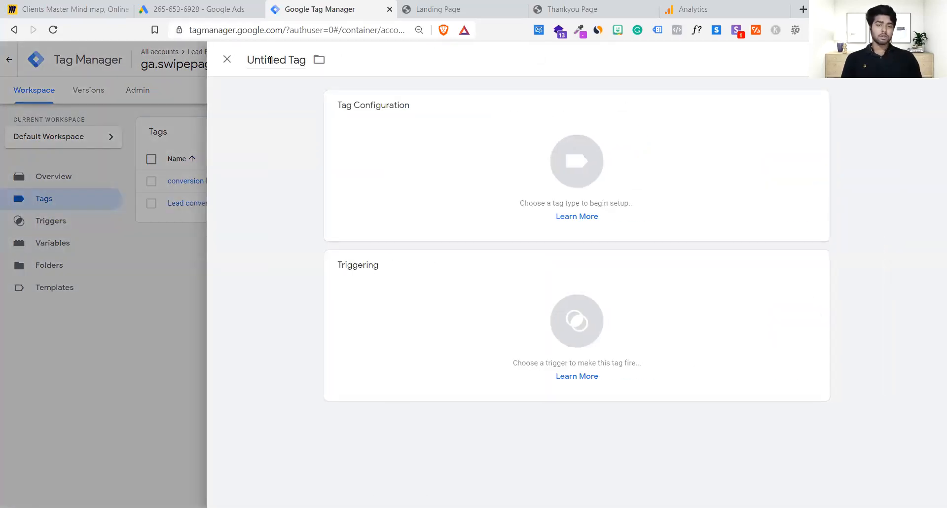
{"action": "left_click", "coordinate": [270, 61]}
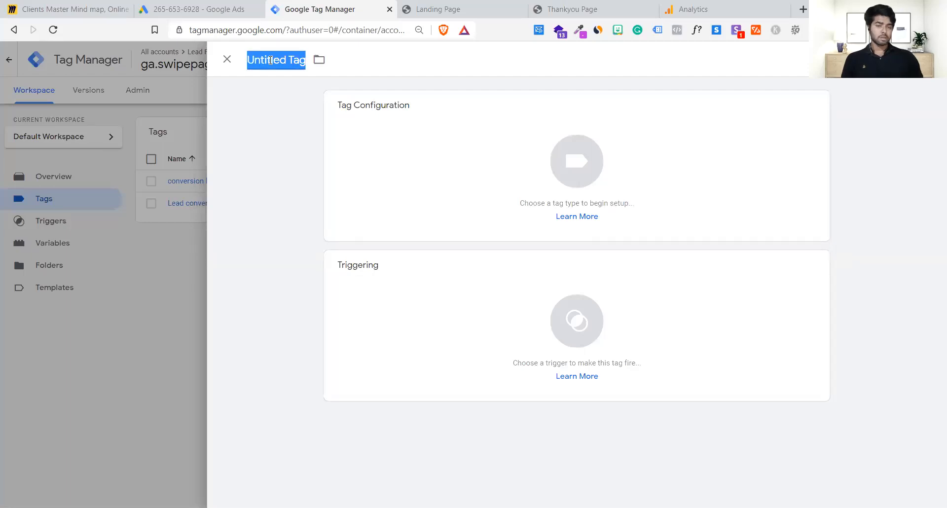
{"action": "key", "text": "BackSpace"}
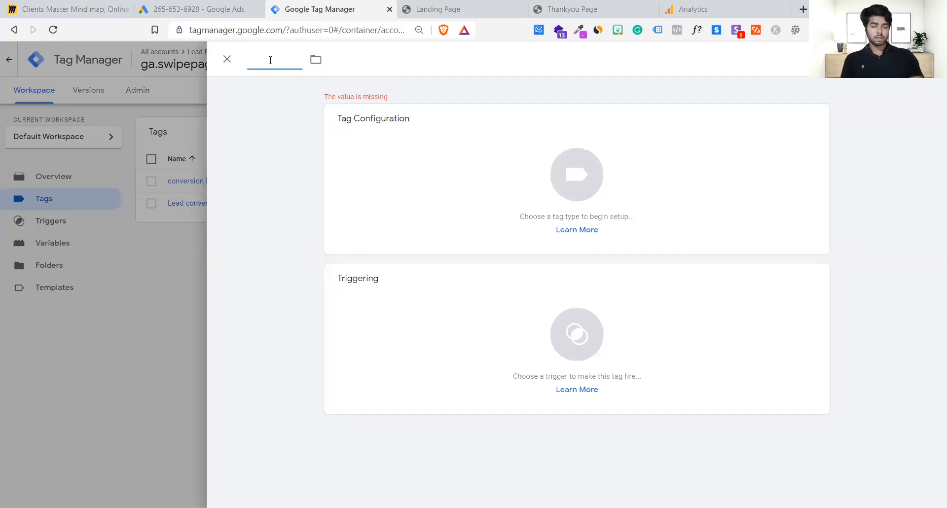
{"action": "type", "text": "Re"}
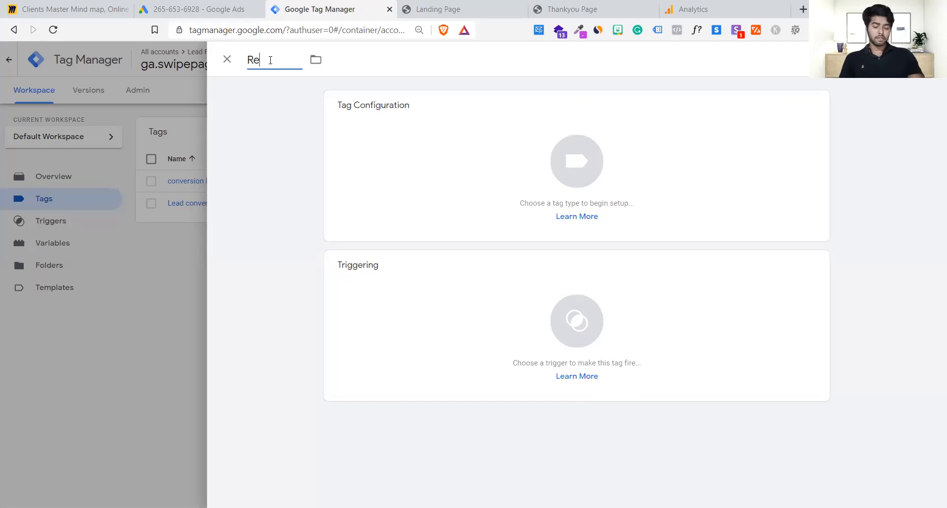
{"action": "type", "text": "marke"}
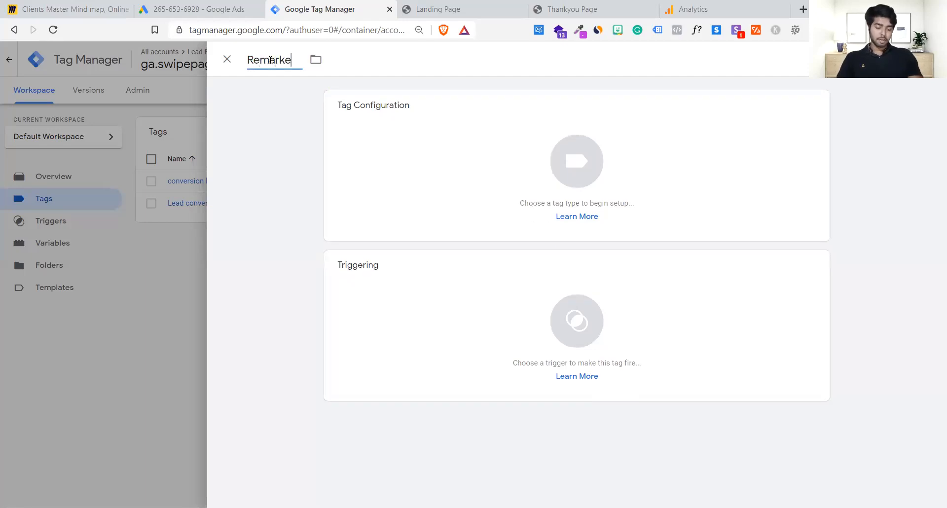
{"action": "type", "text": "ting FRa"}
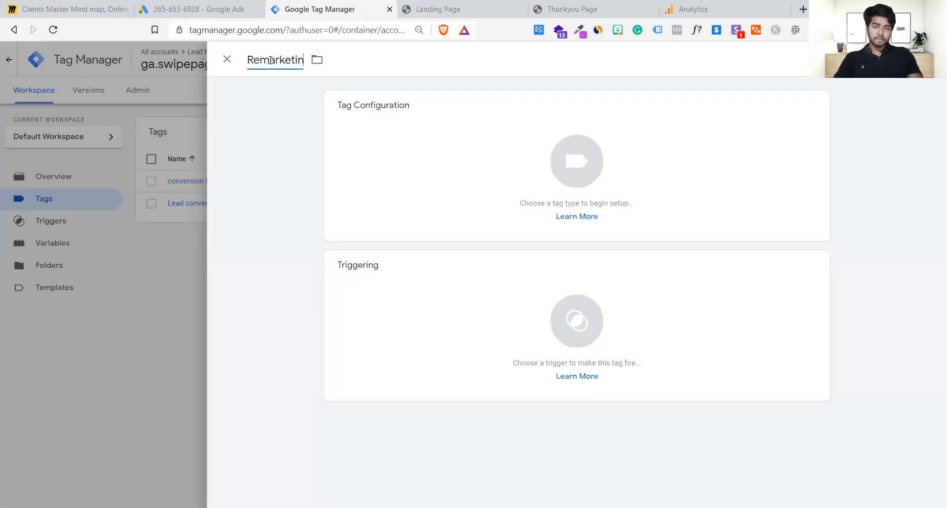
{"action": "key", "text": "BackSpace"}
{"action": "key", "text": "BackSpace"}
{"action": "key", "text": "BackSpace"}
{"action": "type", "text": "Tag"}
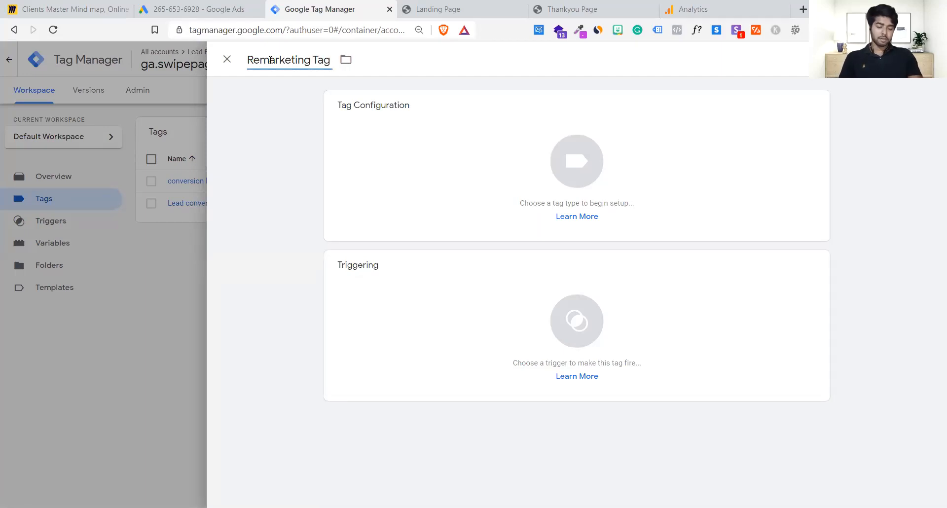
- Browse the available tag types and set the tag's type to Google Ads Remarketing
{"action": "left_click", "coordinate": [404, 187]}
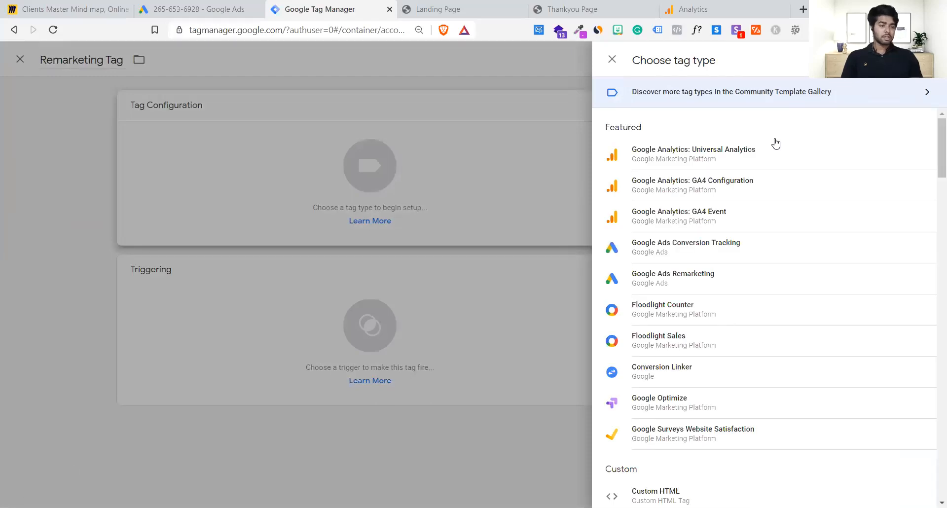
{"action": "scroll", "coordinate": [724, 303], "scroll_direction": "down", "scroll_amount": 9}
{"action": "scroll", "coordinate": [725, 304], "scroll_direction": "up", "scroll_amount": 9}
{"action": "scroll", "coordinate": [725, 303], "scroll_direction": "down", "scroll_amount": 15}
{"action": "scroll", "coordinate": [726, 303], "scroll_direction": "up", "scroll_amount": 6}
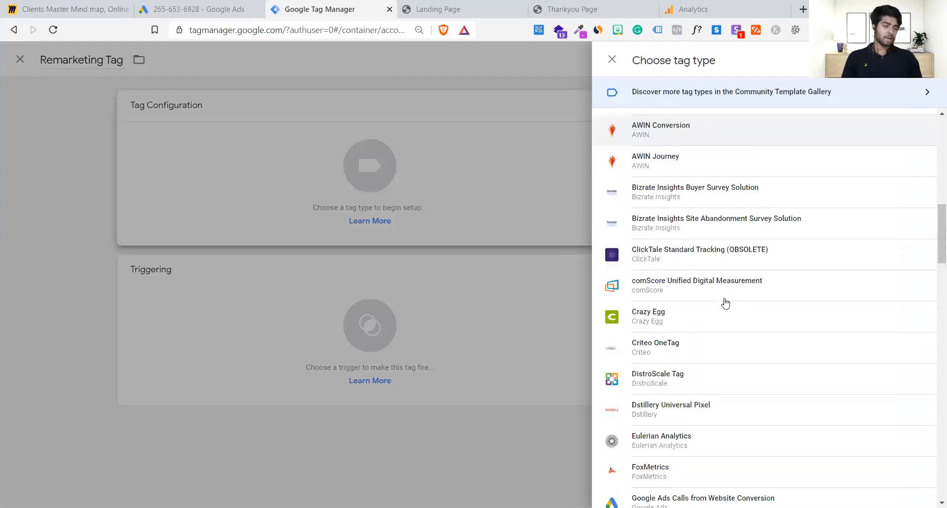
{"action": "scroll", "coordinate": [725, 303], "scroll_direction": "up", "scroll_amount": 9}
{"action": "scroll", "coordinate": [726, 301], "scroll_direction": "down", "scroll_amount": 1}
{"action": "scroll", "coordinate": [727, 299], "scroll_direction": "up", "scroll_amount": 1}
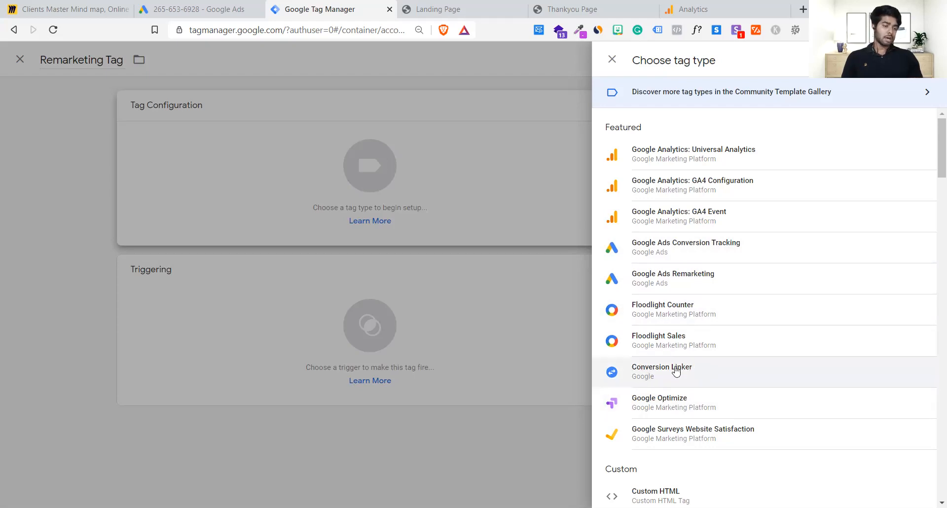
{"action": "left_click", "coordinate": [686, 283]}
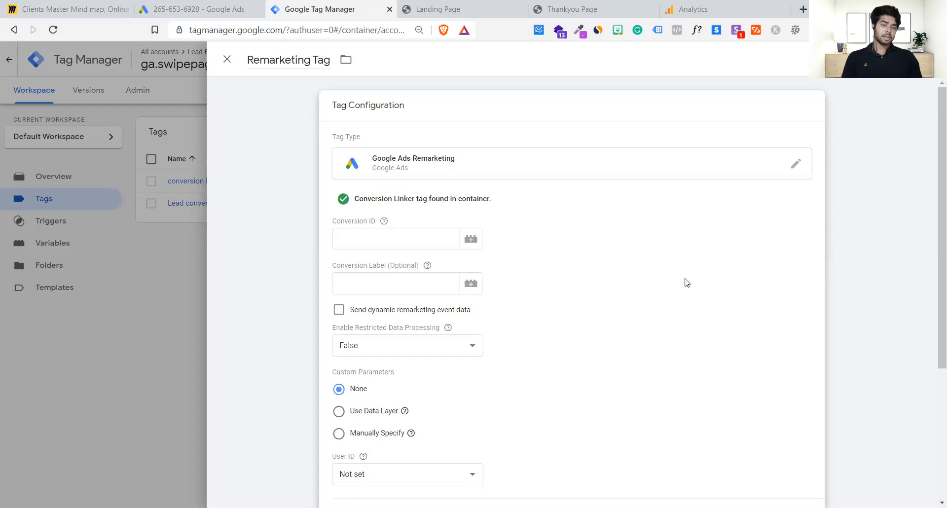
- Review the remarketing tag's configuration options and open its Conversion ID for entry
{"action": "scroll", "coordinate": [688, 283], "scroll_direction": "down", "scroll_amount": 2}
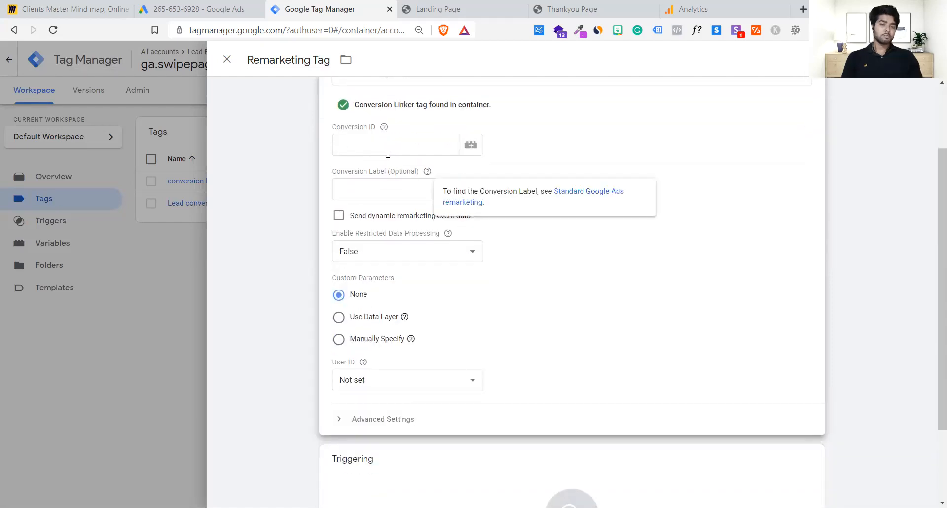
{"action": "left_click", "coordinate": [384, 150]}
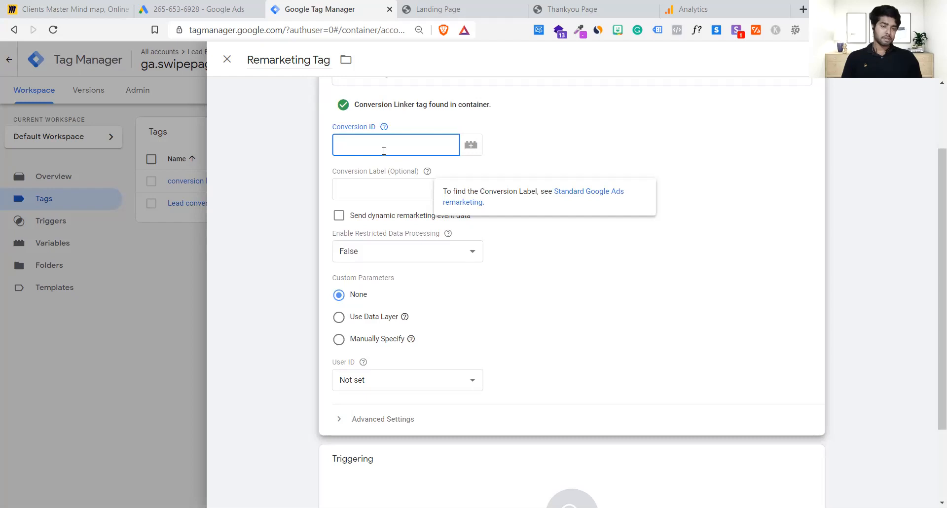
{"action": "scroll", "coordinate": [384, 151], "scroll_direction": "up", "scroll_amount": 1}
{"action": "left_click", "coordinate": [380, 209]}
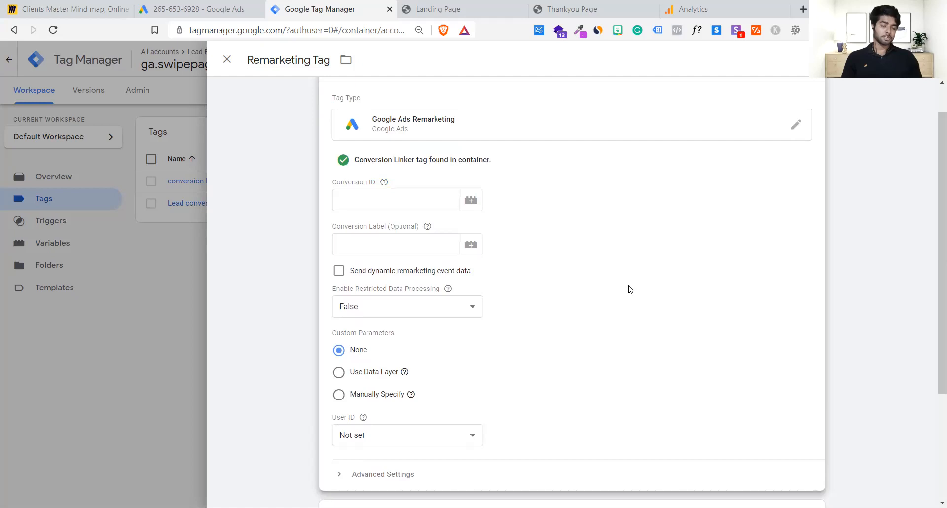
{"action": "left_click", "coordinate": [379, 196]}
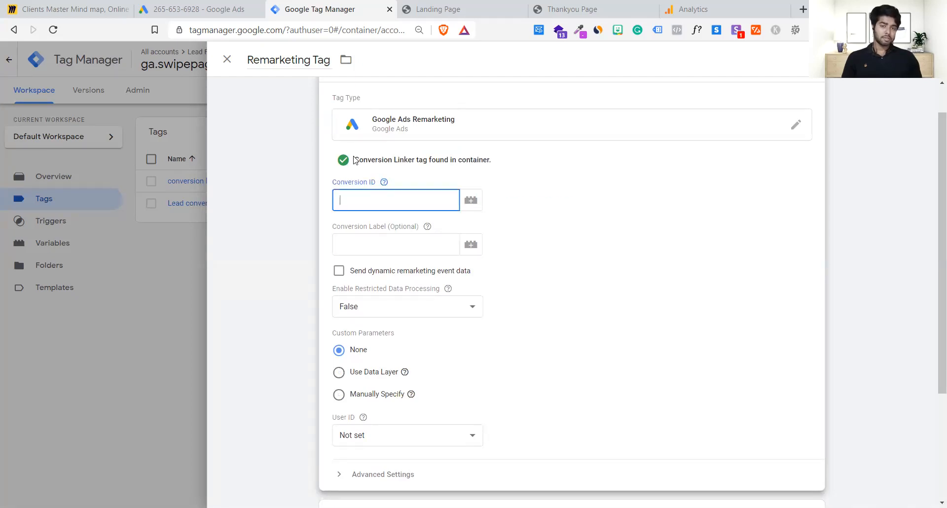
- Switch to Google Ads, open the Conversions measurement page and start a new conversion action for a website
{"action": "left_click", "coordinate": [195, 9]}
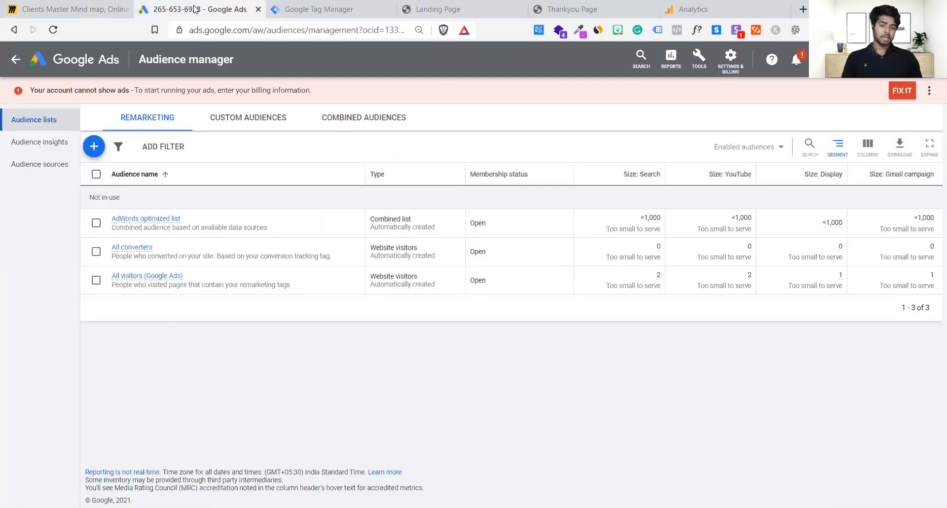
{"action": "left_click", "coordinate": [699, 64]}
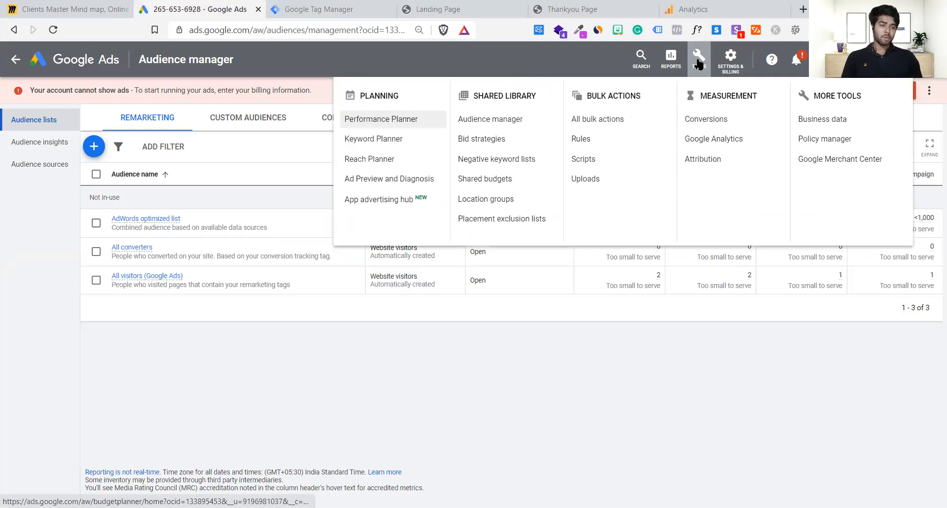
{"action": "left_click", "coordinate": [735, 119]}
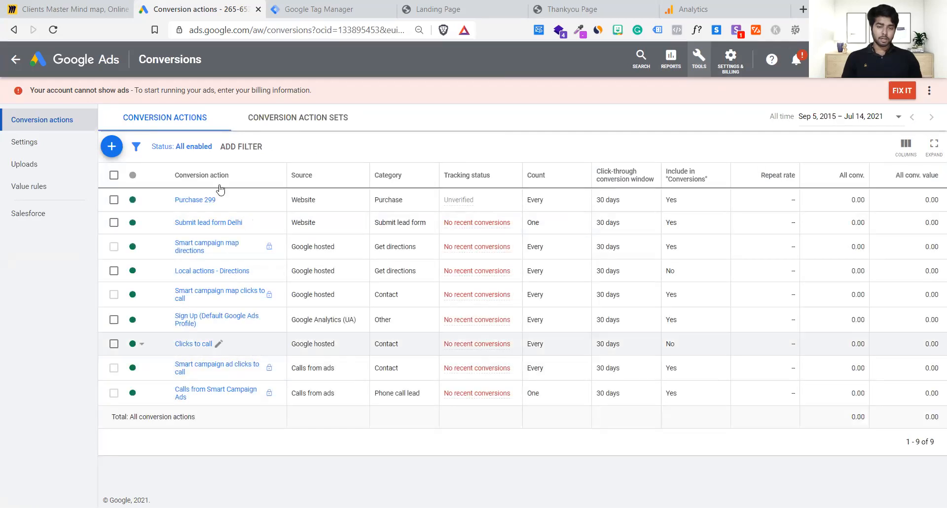
{"action": "left_click", "coordinate": [113, 146]}
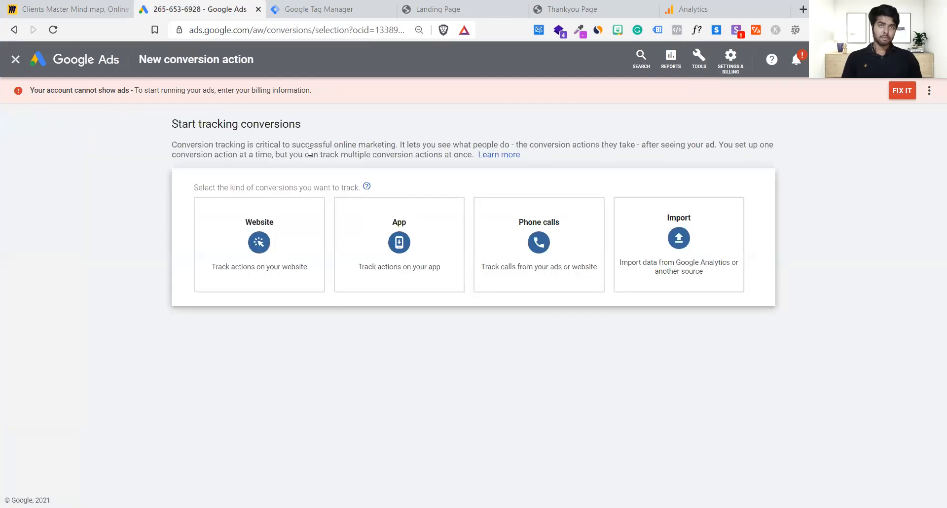
{"action": "left_click", "coordinate": [283, 237]}
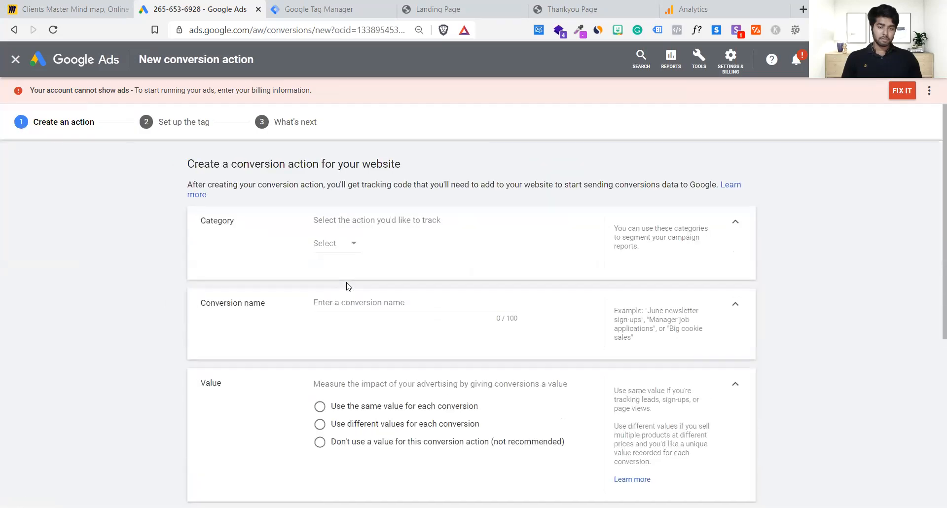
- Set the new conversion action's category to Submit lead form and its name to remarketing Tag
{"action": "scroll", "coordinate": [344, 239], "scroll_direction": "down", "scroll_amount": 1}
{"action": "left_click", "coordinate": [338, 223]}
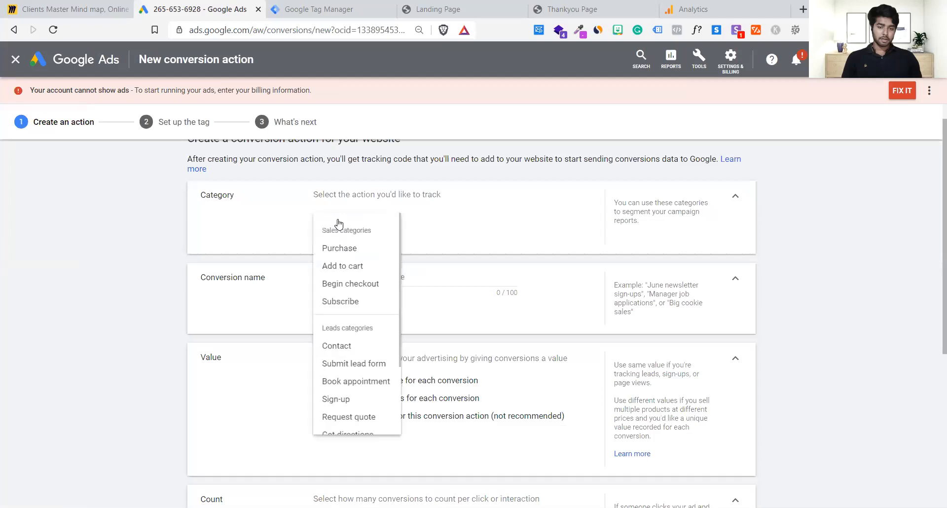
{"action": "left_click", "coordinate": [365, 365]}
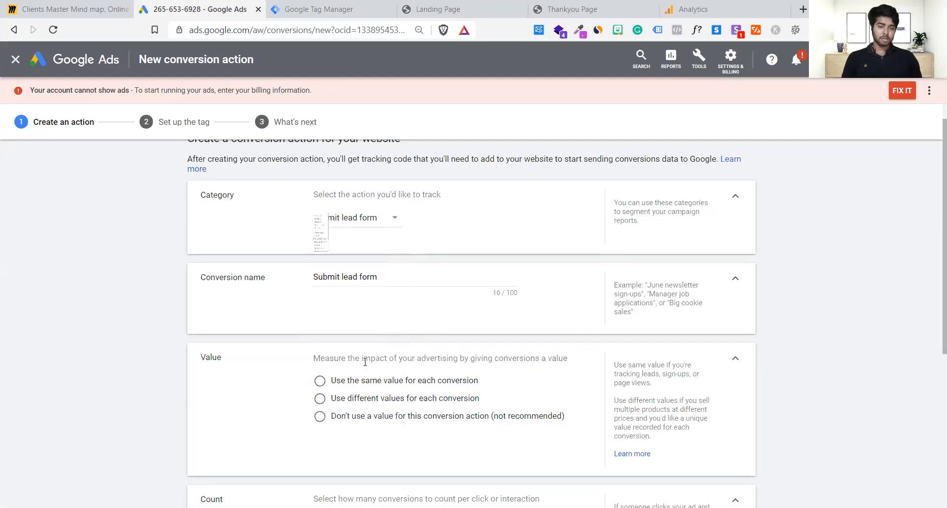
{"action": "scroll", "coordinate": [395, 283], "scroll_direction": "down", "scroll_amount": 2}
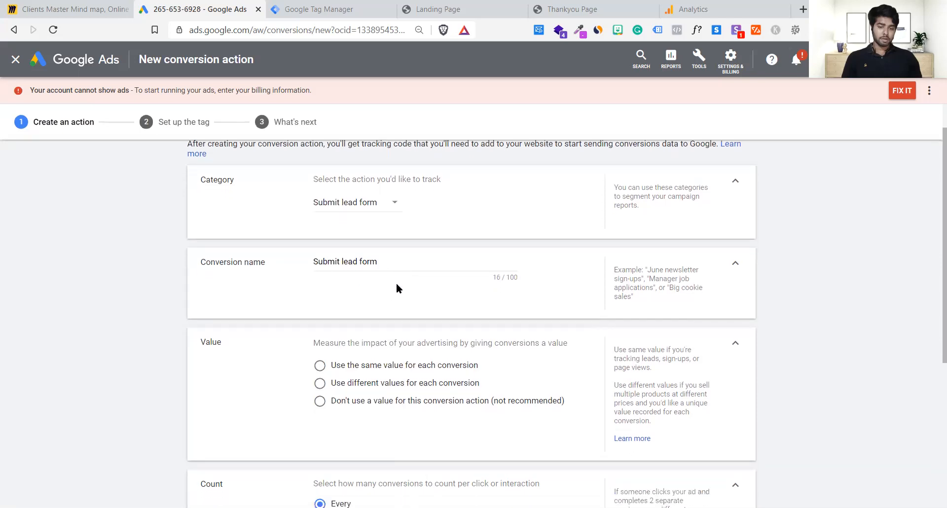
{"action": "left_click", "coordinate": [386, 188]}
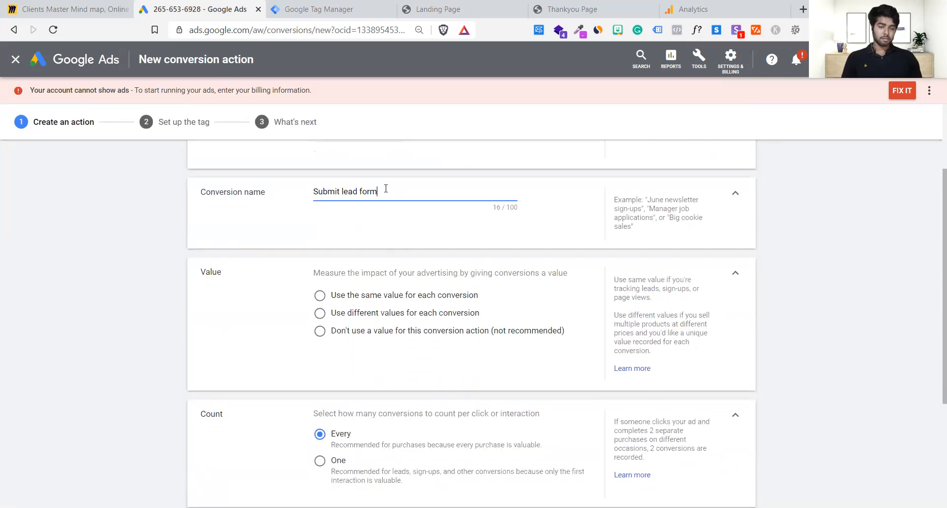
{"action": "key", "text": "ctrl+a"}
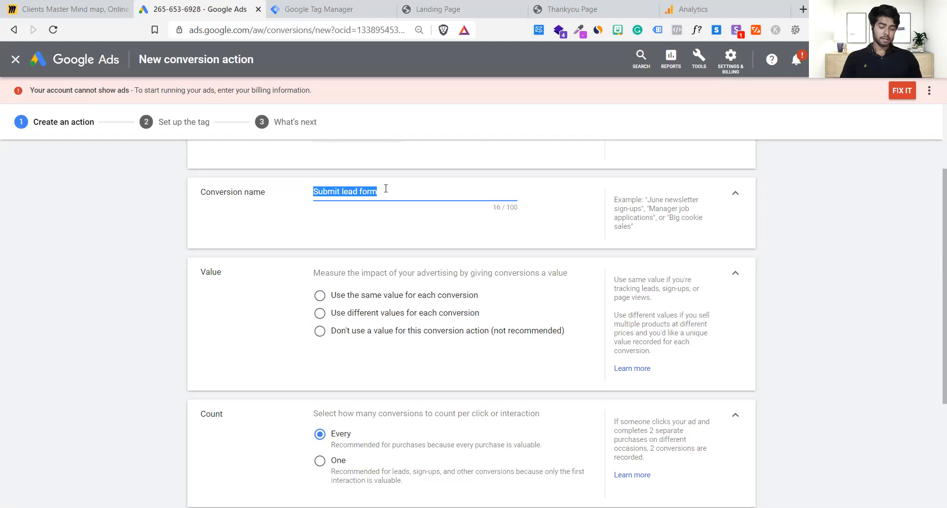
{"action": "type", "text": "Submi"}
{"action": "key", "text": "ctrl+a"}
{"action": "key", "text": "BackSpace"}
{"action": "type", "text": "remarketing Tag"}
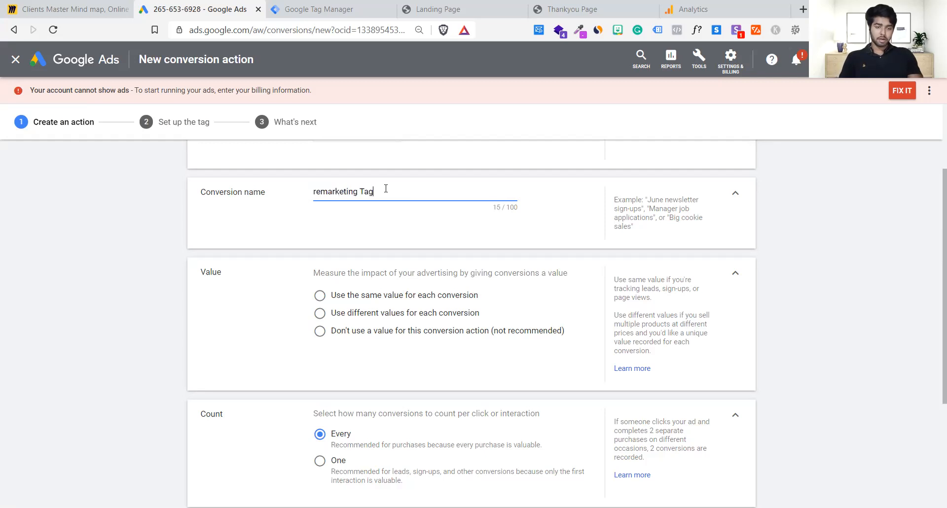
- Set the conversion action to use no value (Don't use a value for this conversion action)
{"action": "left_click", "coordinate": [389, 242]}
{"action": "scroll", "coordinate": [389, 241], "scroll_direction": "down", "scroll_amount": 1}
{"action": "scroll", "coordinate": [389, 243], "scroll_direction": "up", "scroll_amount": 1}
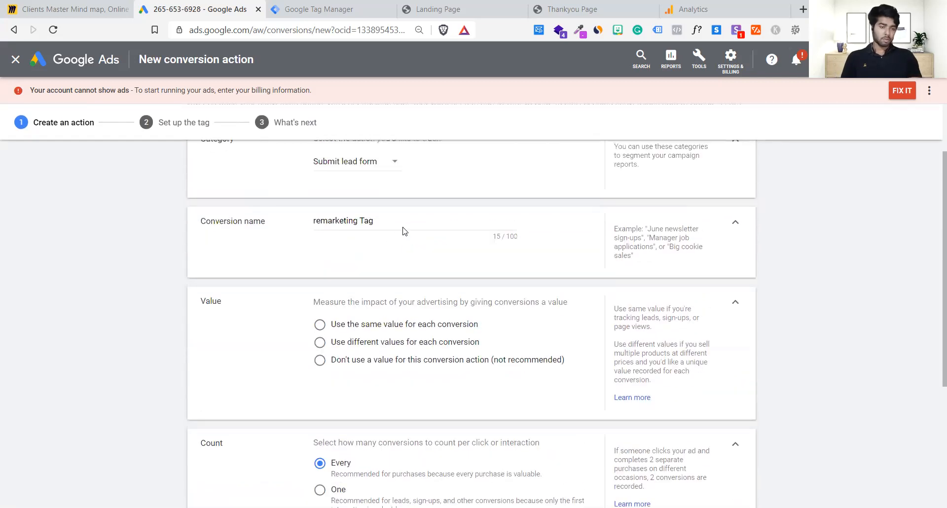
{"action": "scroll", "coordinate": [417, 249], "scroll_direction": "down", "scroll_amount": 2}
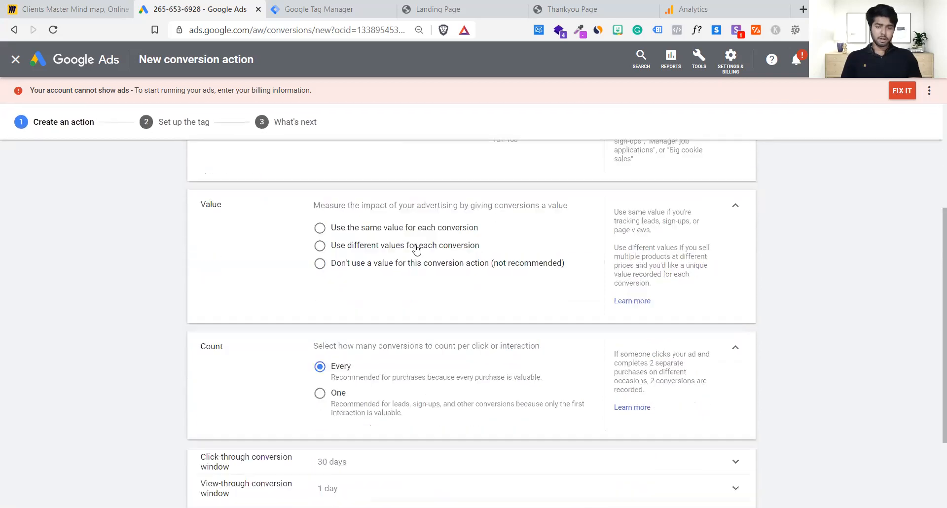
{"action": "left_click", "coordinate": [319, 265]}
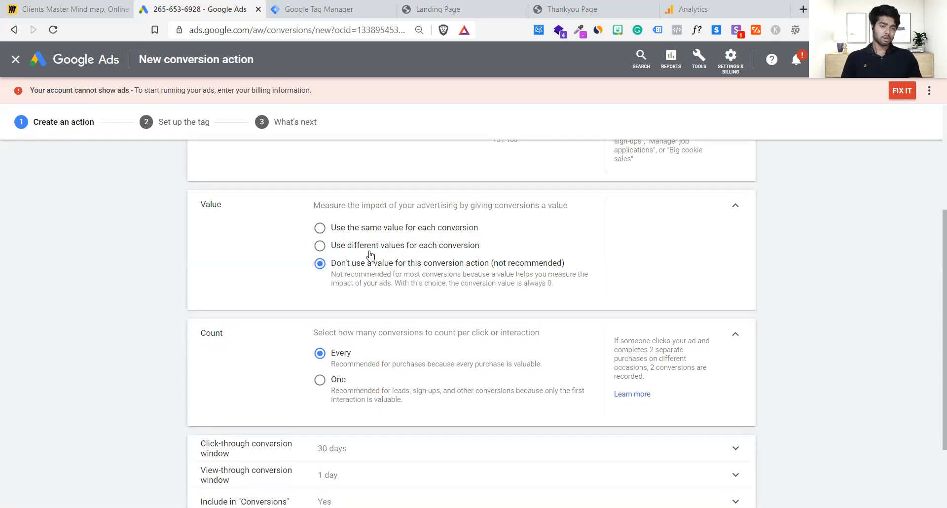
- Set the conversion count to One and create the conversion action
{"action": "scroll", "coordinate": [384, 261], "scroll_direction": "down", "scroll_amount": 2}
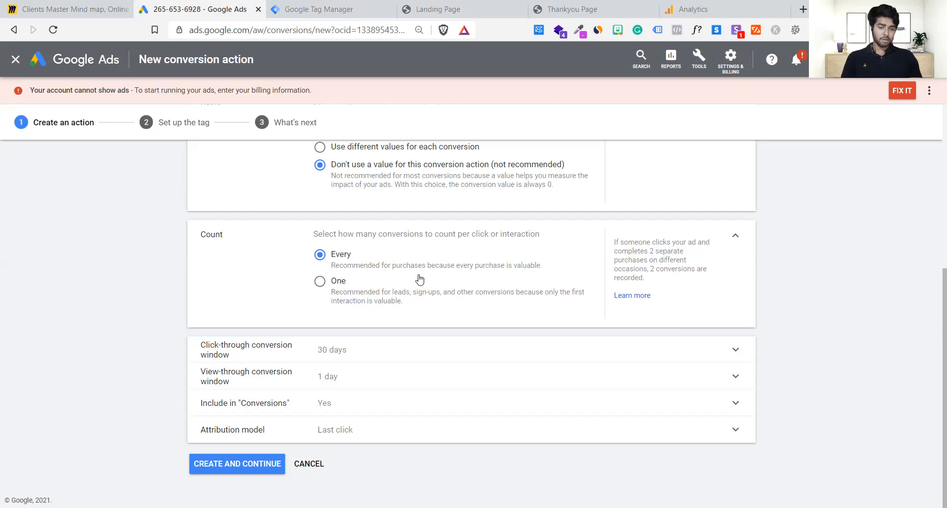
{"action": "left_click", "coordinate": [320, 284]}
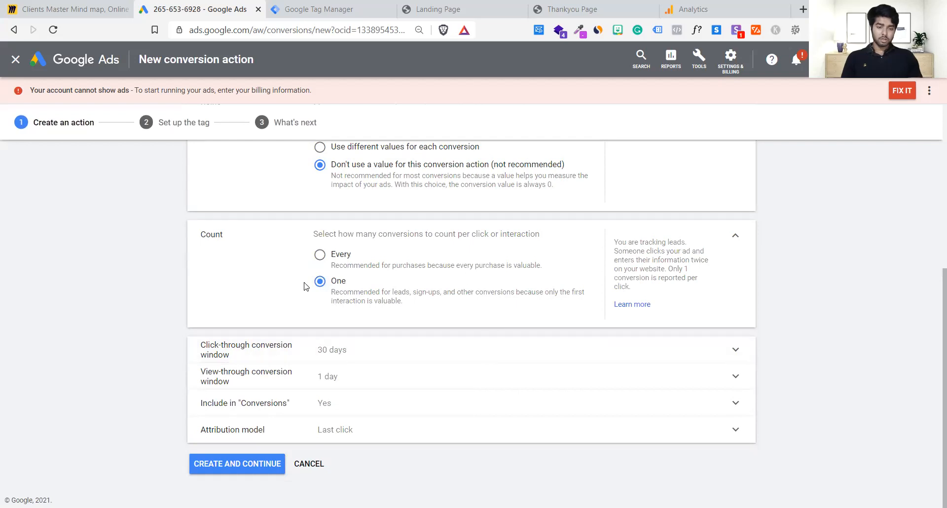
{"action": "left_click_drag", "start_coordinate": [336, 298], "coordinate": [411, 303]}
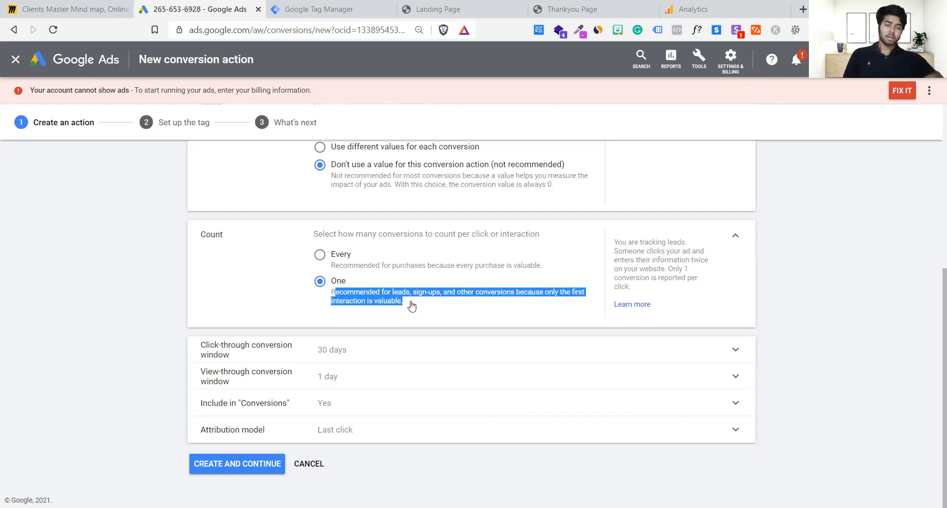
{"action": "left_click", "coordinate": [318, 256]}
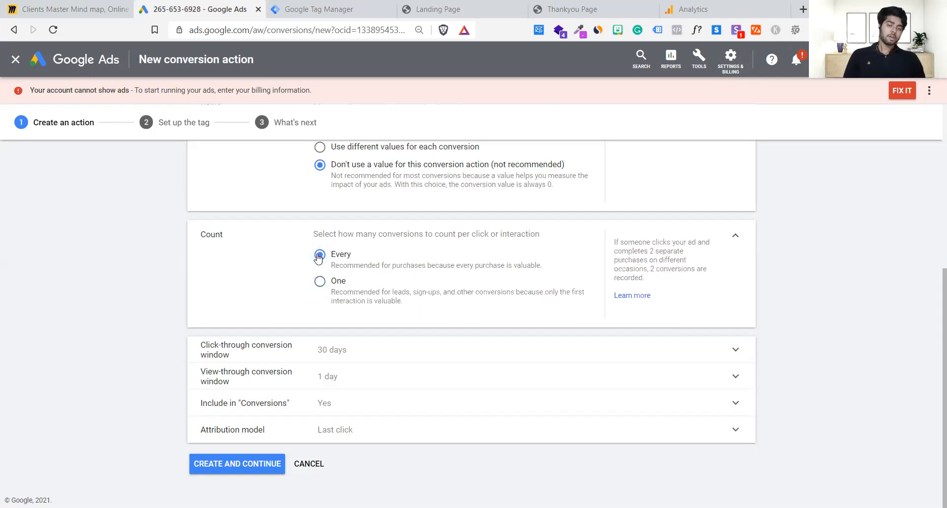
{"action": "left_click", "coordinate": [320, 281]}
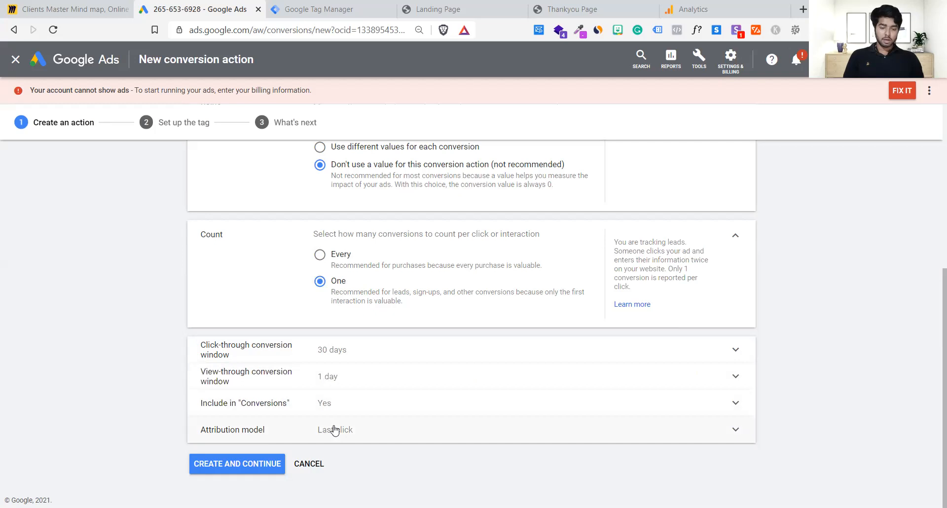
{"action": "left_click", "coordinate": [225, 453]}
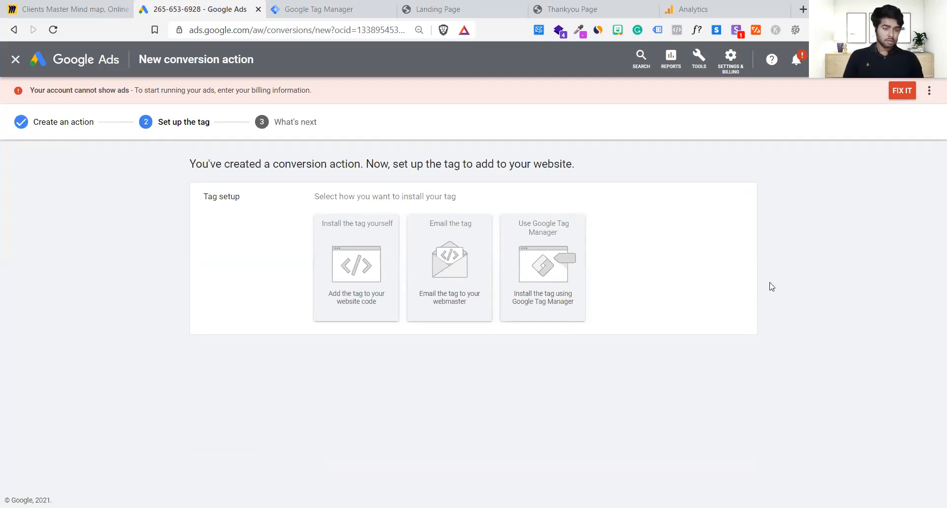
- Compare the self-install instructions and choose Google Tag Manager as the tag's installation method
{"action": "left_click", "coordinate": [550, 270]}
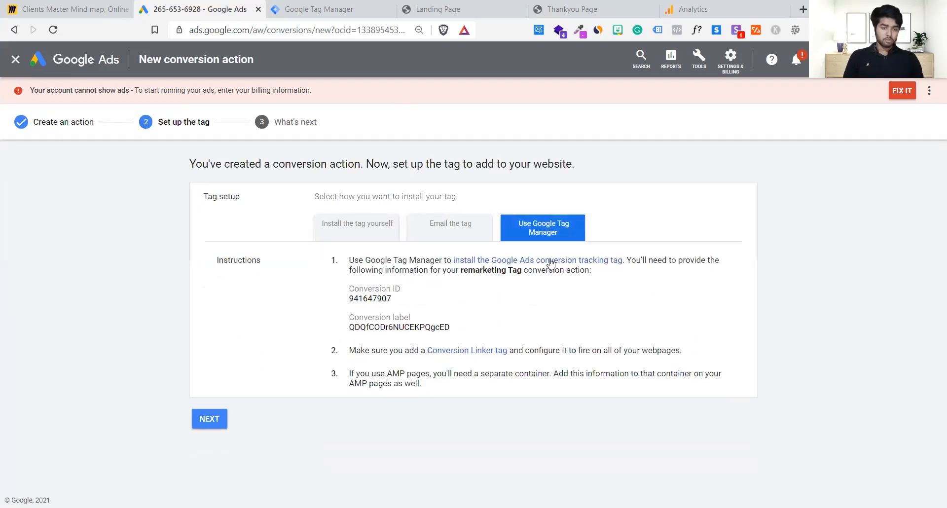
{"action": "left_click", "coordinate": [381, 227]}
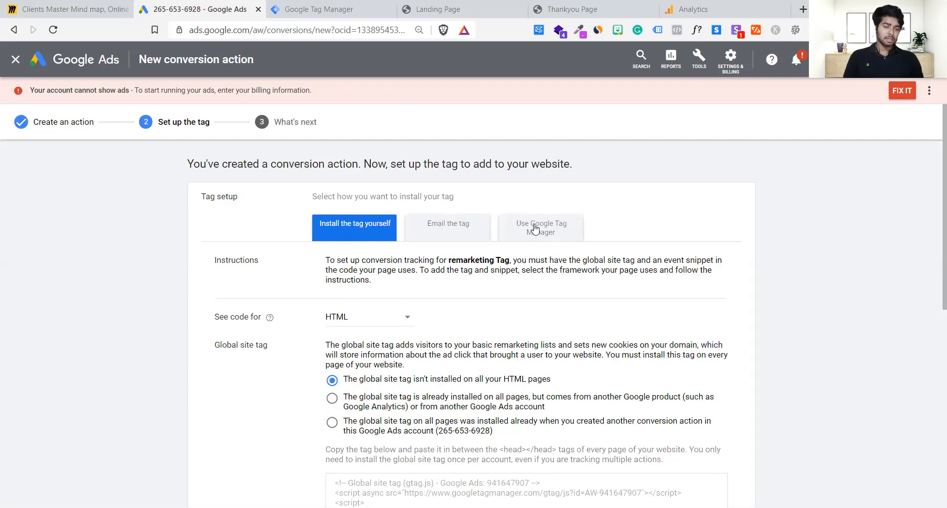
{"action": "left_click", "coordinate": [555, 229]}
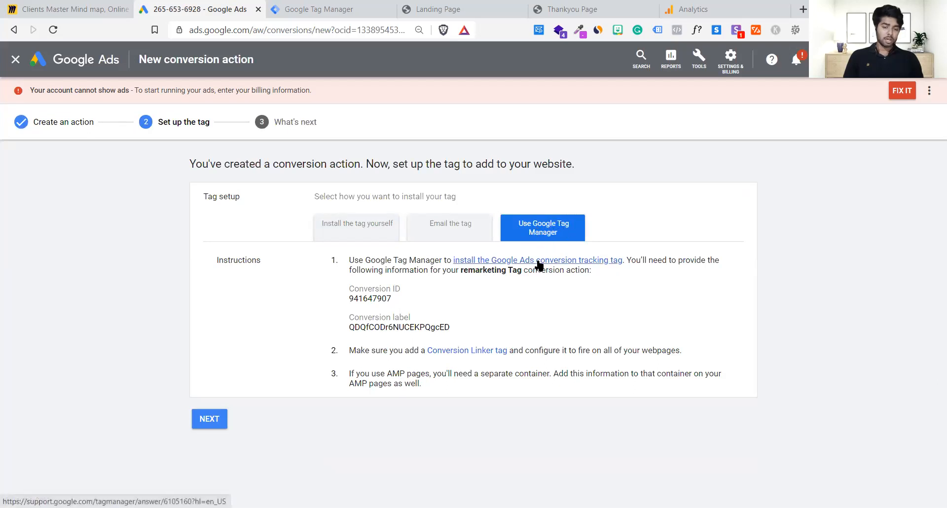
- Copy the conversion ID from Google Ads and paste it into the Remarketing Tag's Conversion ID in Google Tag Manager
{"action": "mouse_move", "coordinate": [348, 298]}
{"action": "left_mouse_down"}
{"action": "mouse_move", "coordinate": [399, 300]}
{"action": "mouse_move", "coordinate": [349, 302]}
{"action": "left_mouse_up"}
{"action": "key", "text": "ctrl+c"}
{"action": "left_click", "coordinate": [397, 293]}
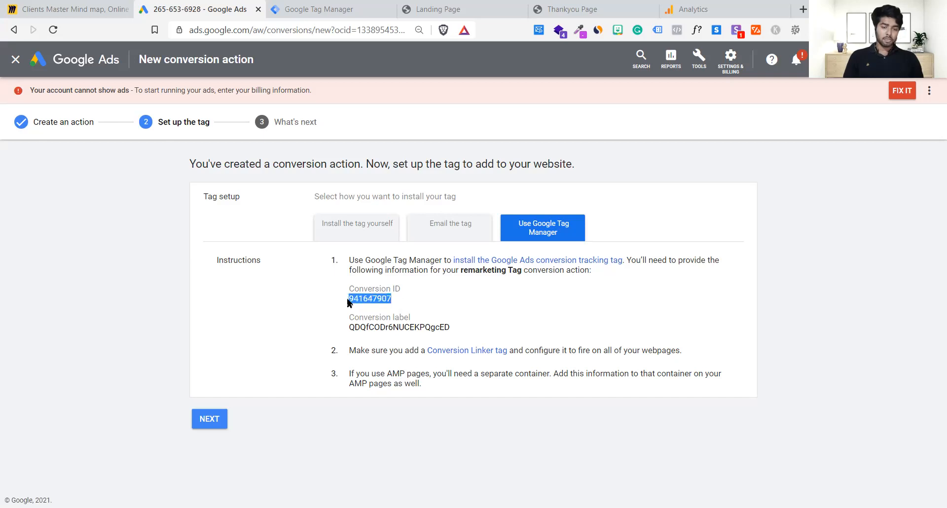
{"action": "left_click", "coordinate": [331, 6]}
{"action": "left_click", "coordinate": [379, 193]}
{"action": "key", "text": "ctrl+v"}
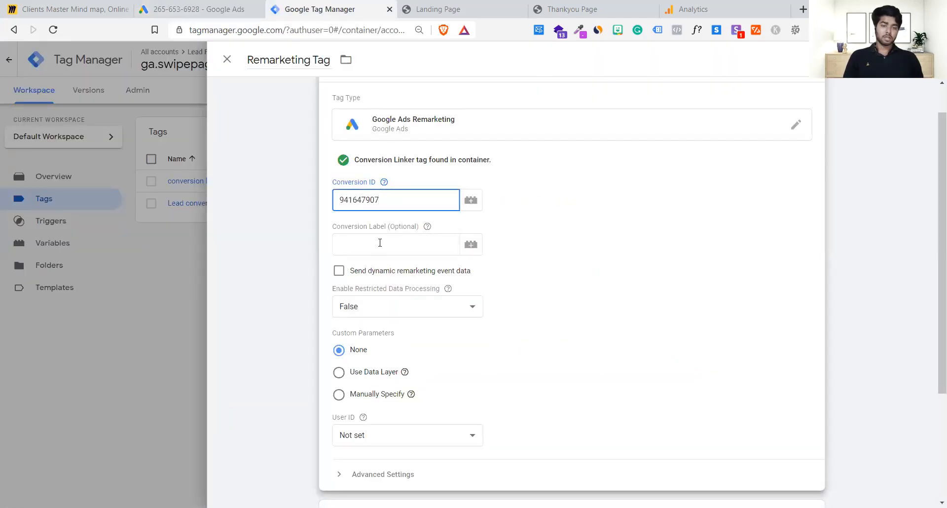
- Copy the conversion label from Google Ads and paste it into the Remarketing Tag's Conversion Label in Google Tag Manager
{"action": "left_click_drag", "start_coordinate": [333, 228], "coordinate": [389, 233]}
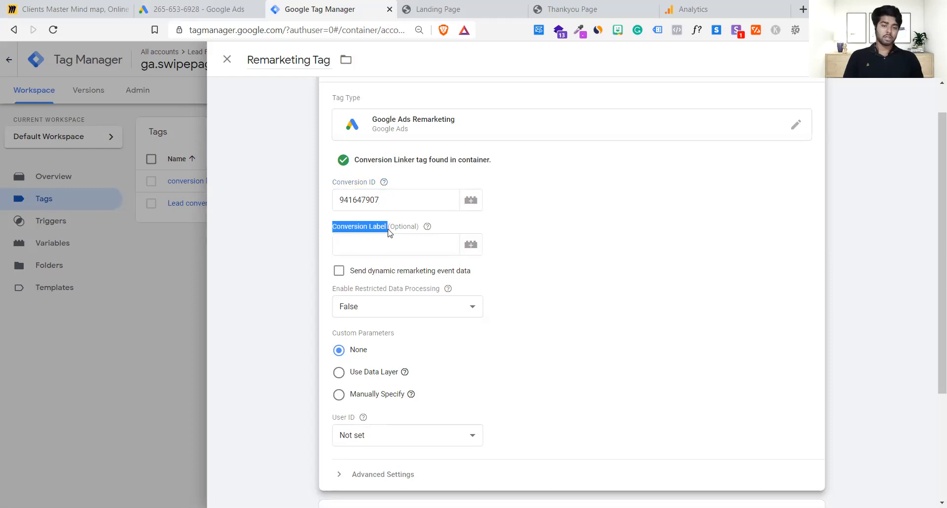
{"action": "left_click", "coordinate": [232, 6]}
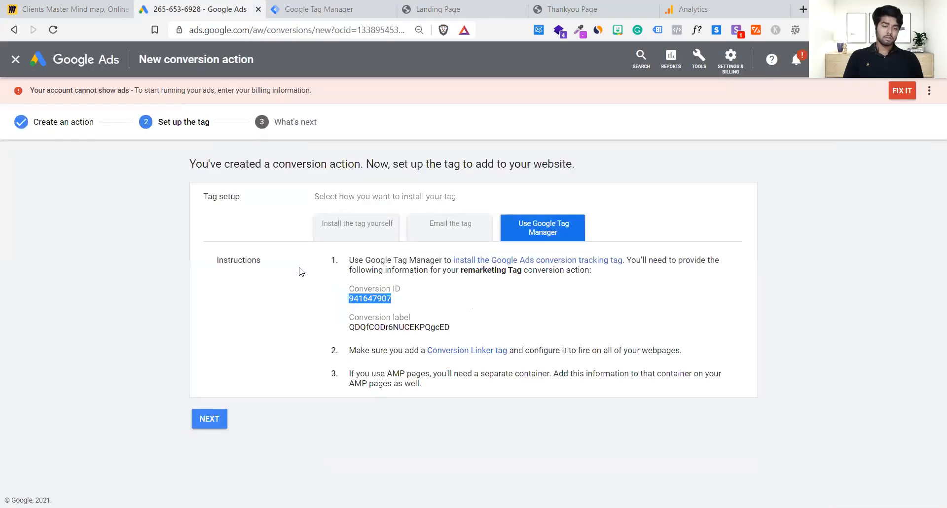
{"action": "left_click", "coordinate": [349, 328]}
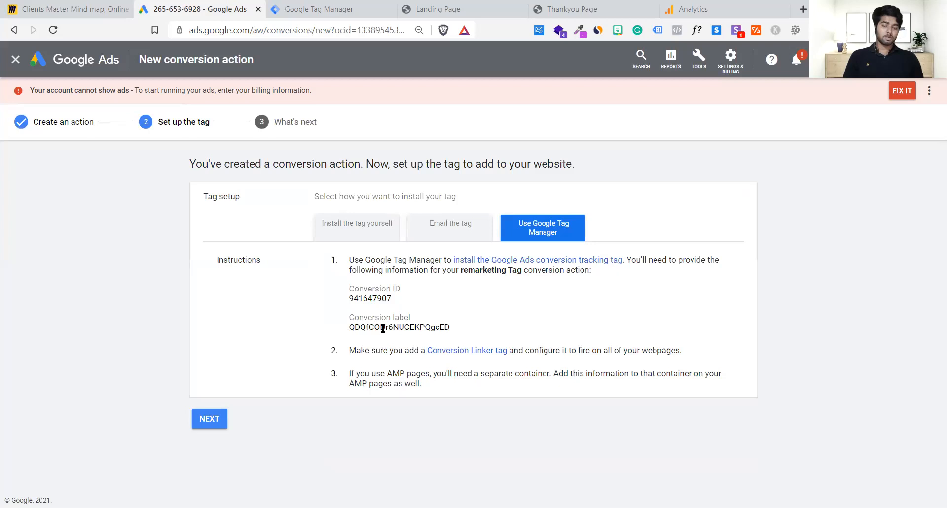
{"action": "left_click_drag", "start_coordinate": [449, 326], "coordinate": [351, 330]}
{"action": "key", "text": "ctrl+c"}
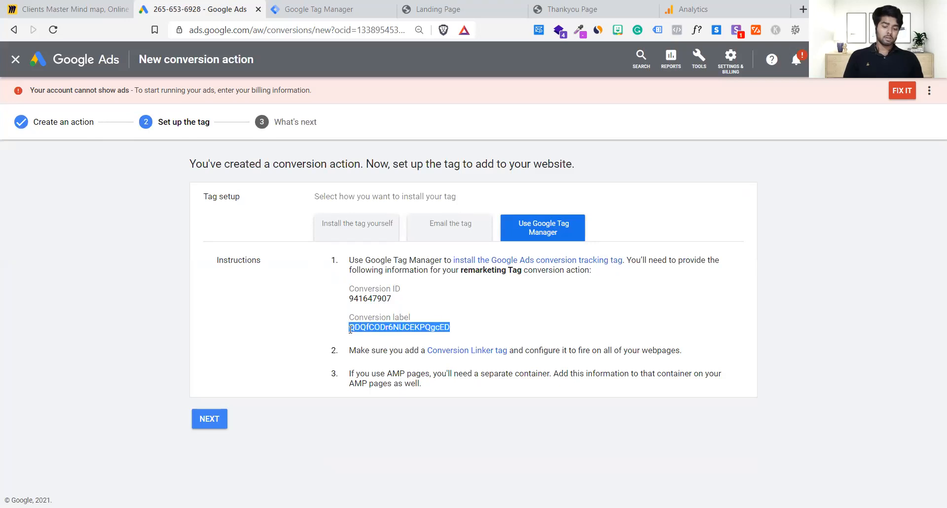
{"action": "left_click", "coordinate": [318, 9]}
{"action": "left_click", "coordinate": [376, 245]}
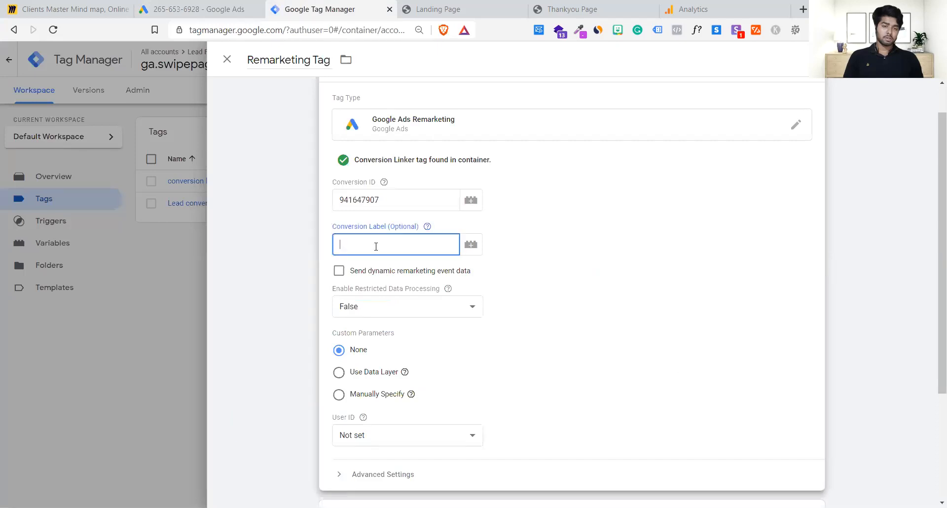
{"action": "key", "text": "ctrl+v"}
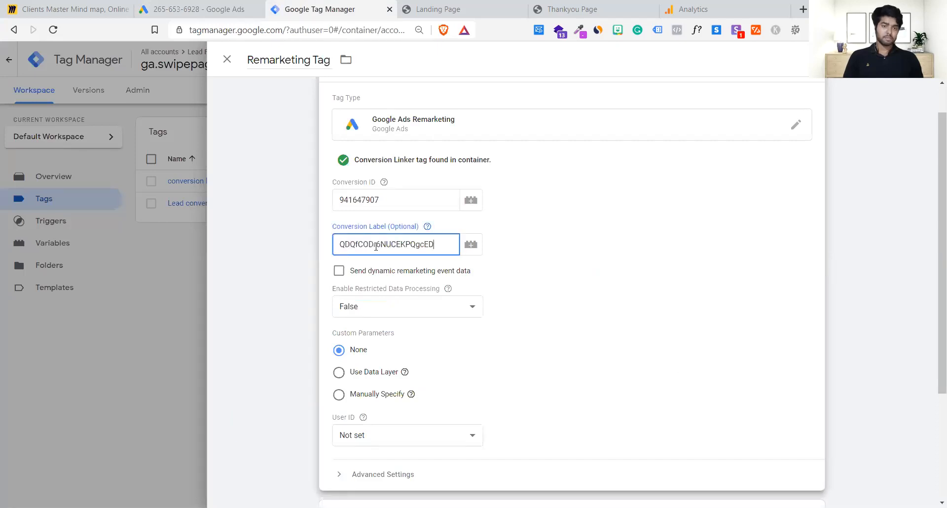
{"action": "left_click", "coordinate": [561, 280]}
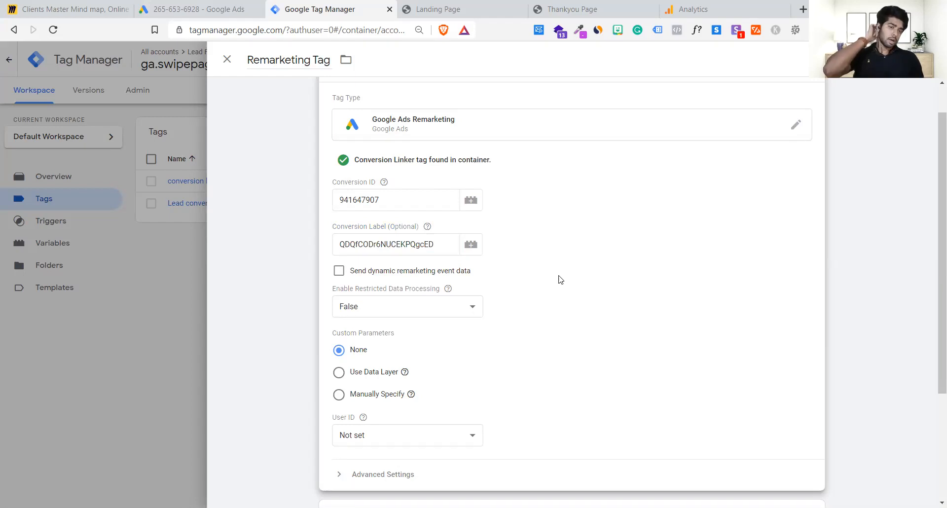
- Check the landing page and start a new trigger for the Remarketing Tag in Google Tag Manager
{"action": "scroll", "coordinate": [561, 280], "scroll_direction": "down", "scroll_amount": 3}
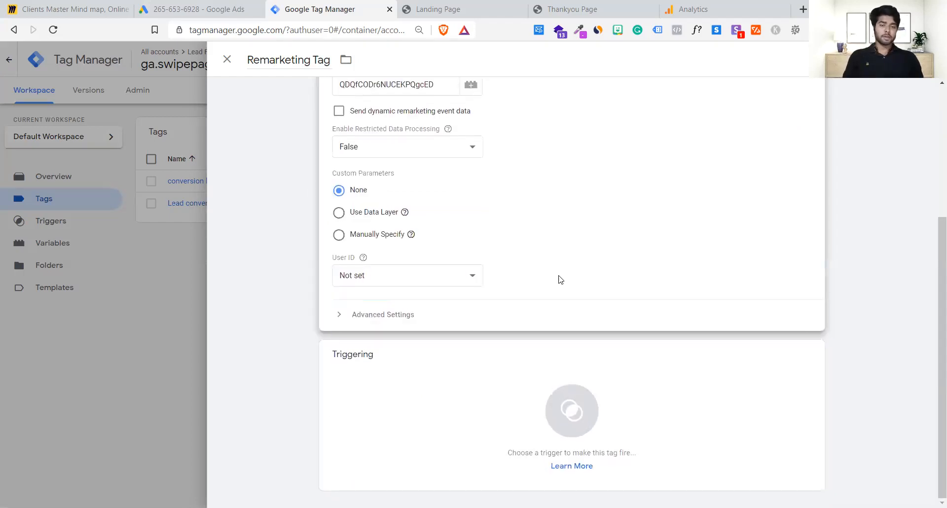
{"action": "scroll", "coordinate": [560, 279], "scroll_direction": "up", "scroll_amount": 4}
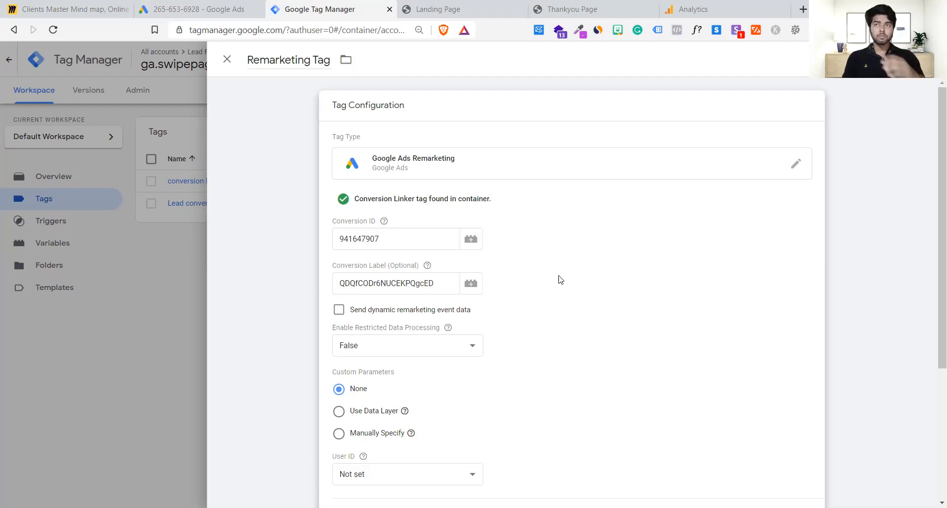
{"action": "left_click", "coordinate": [465, 6]}
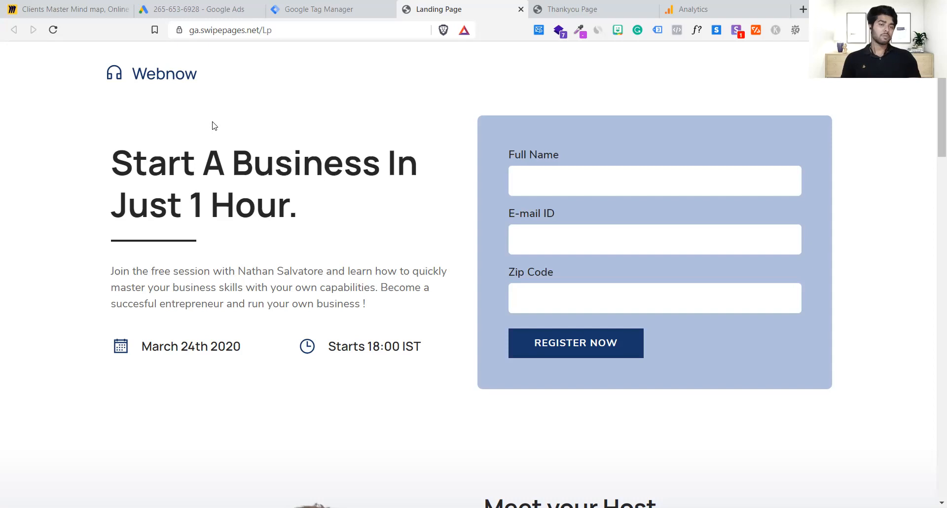
{"action": "left_click", "coordinate": [335, 7]}
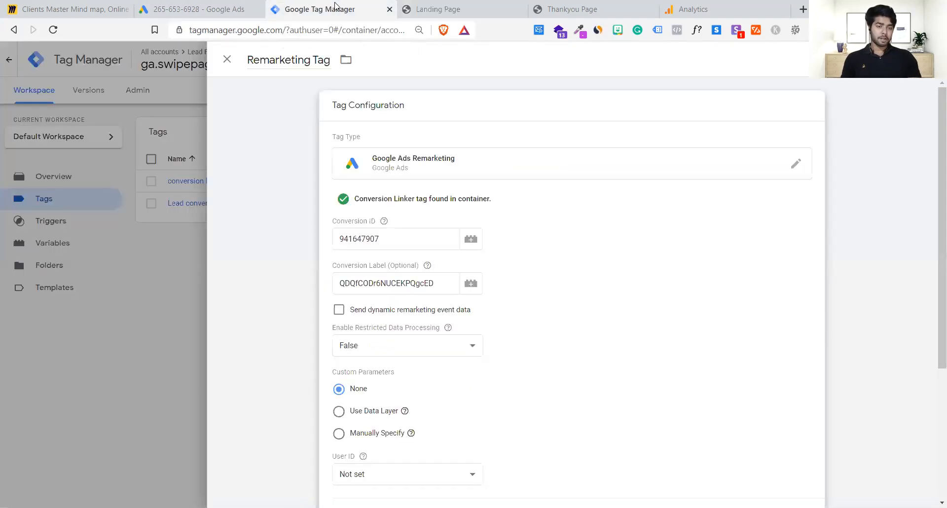
{"action": "scroll", "coordinate": [561, 393], "scroll_direction": "down", "scroll_amount": 4}
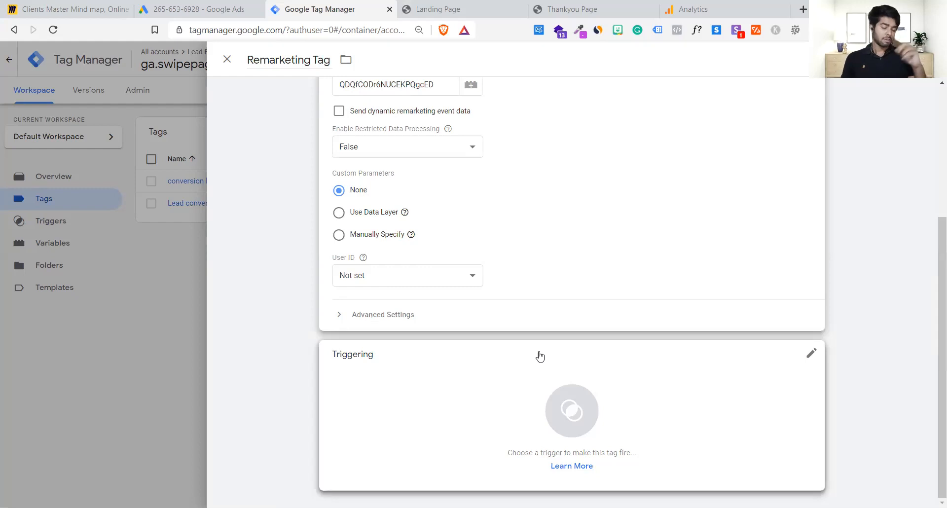
{"action": "left_click", "coordinate": [721, 364]}
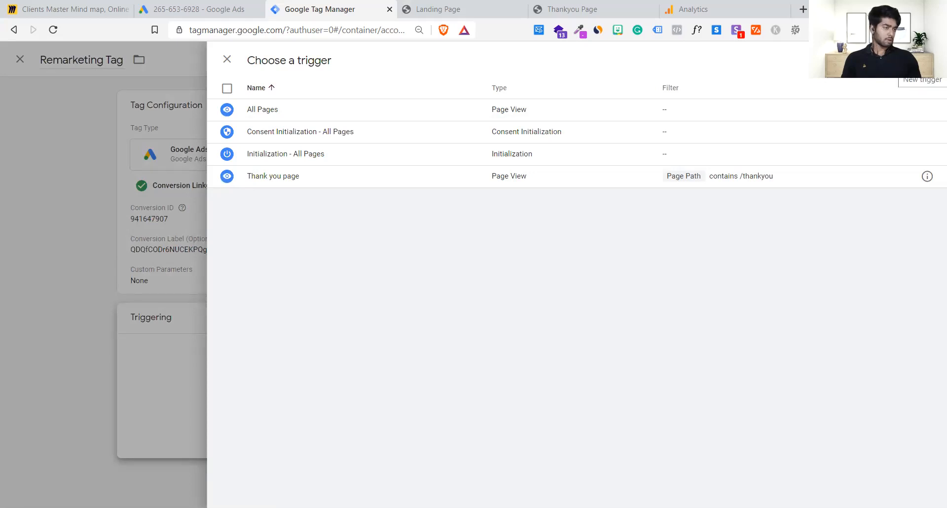
{"action": "left_click", "coordinate": [927, 60]}
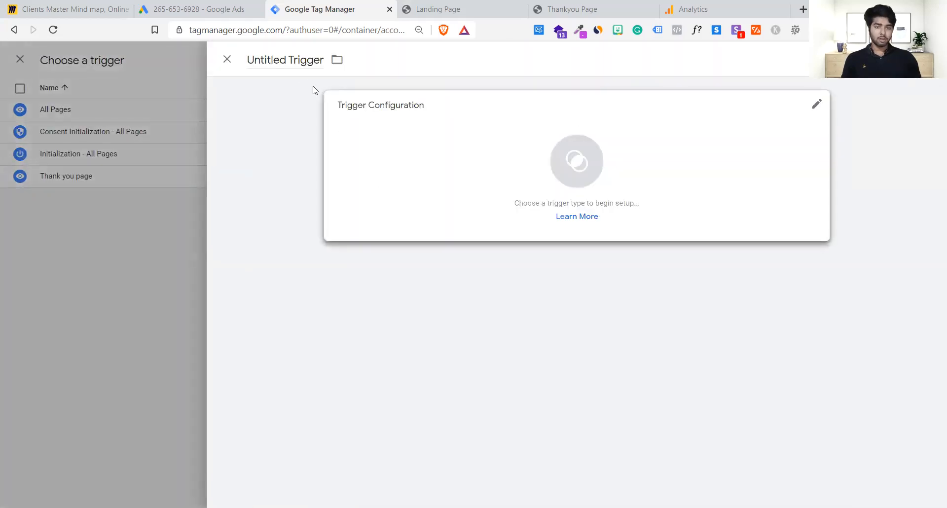
- Name the new trigger Headphone LP
{"action": "left_click", "coordinate": [287, 60]}
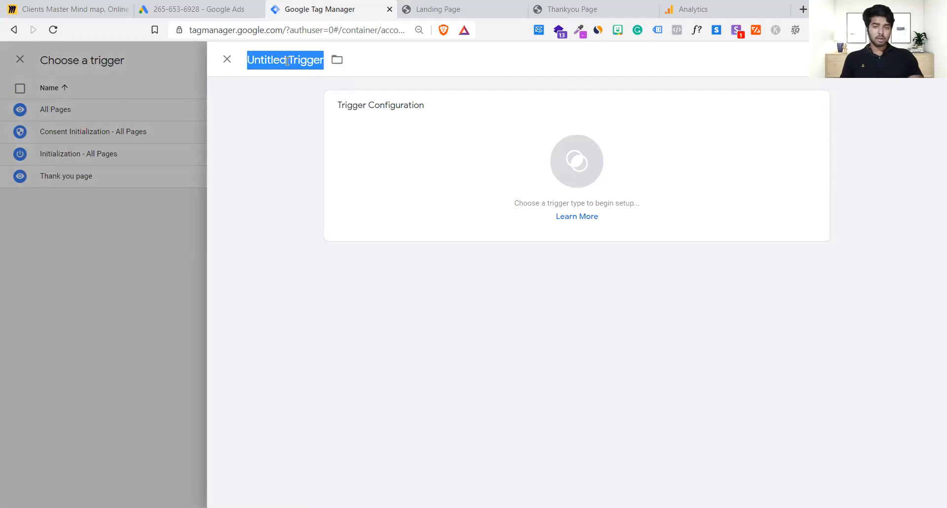
{"action": "type", "text": "Main"}
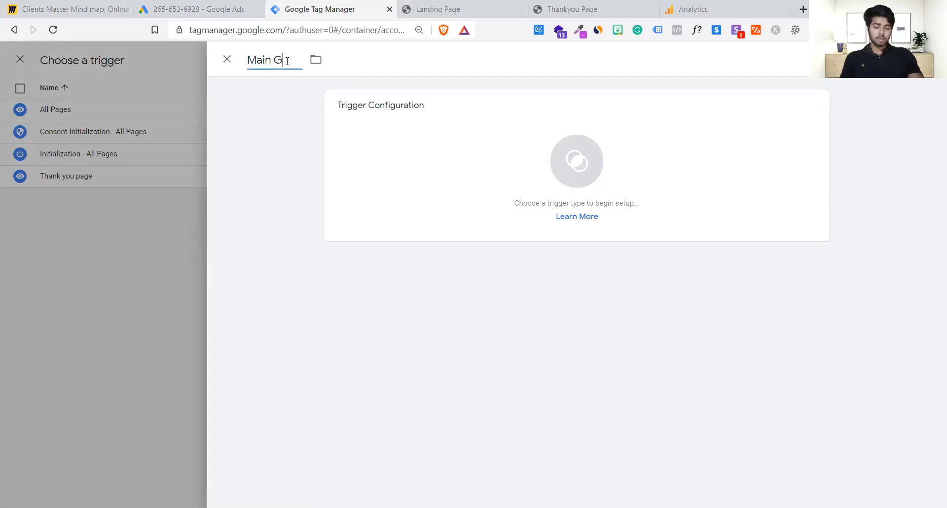
{"action": "key", "text": "ctrl+a"}
{"action": "key", "text": "BackSpace"}
{"action": "type", "text": "Headphone"}
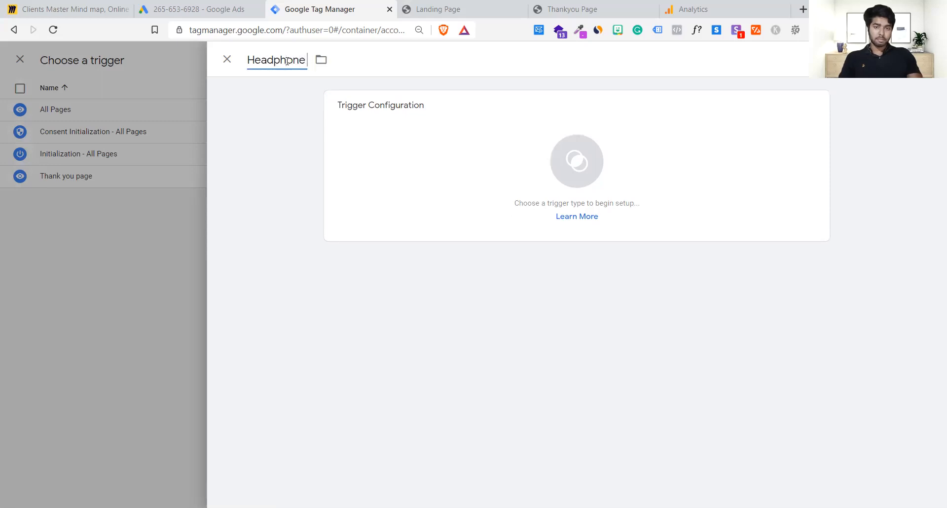
{"action": "type", "text": " LP"}
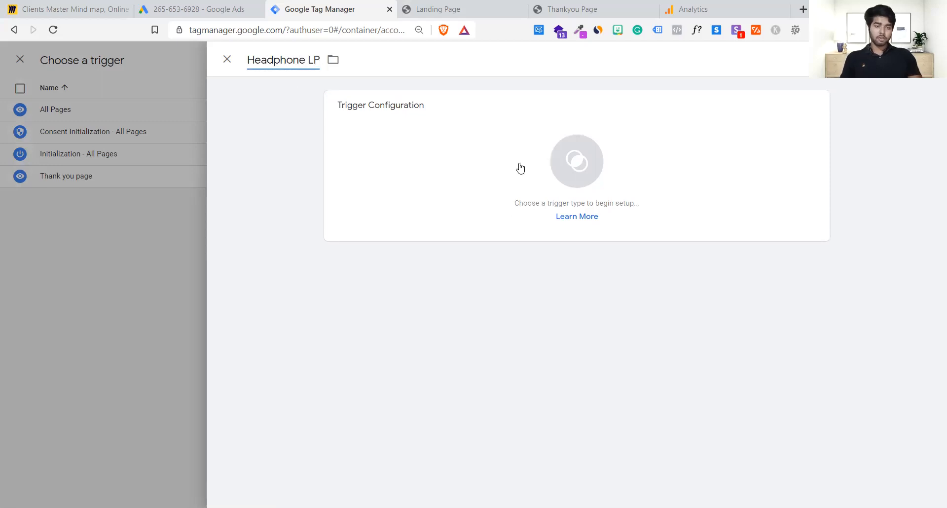
- Set the Headphone LP trigger to Page View, firing on Some Page Views with the condition Page URL contains
{"action": "left_click", "coordinate": [538, 177]}
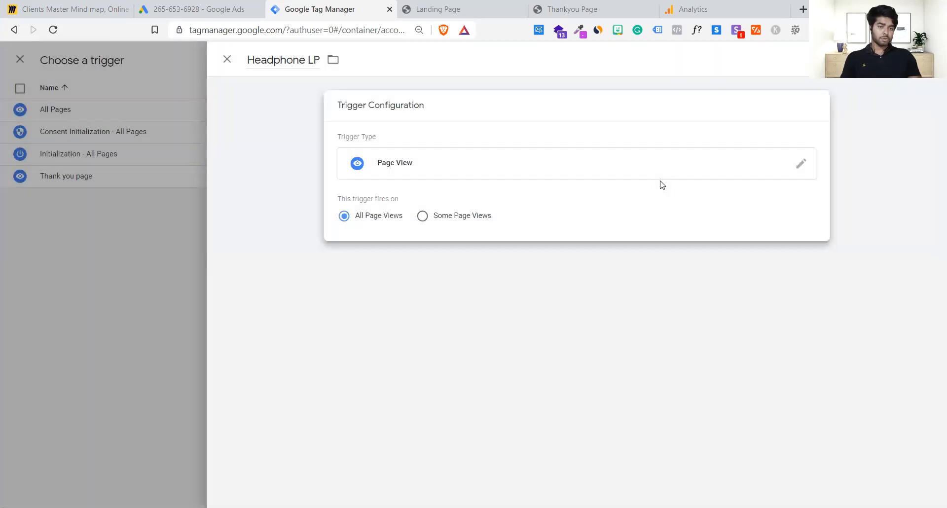
{"action": "left_click", "coordinate": [424, 217]}
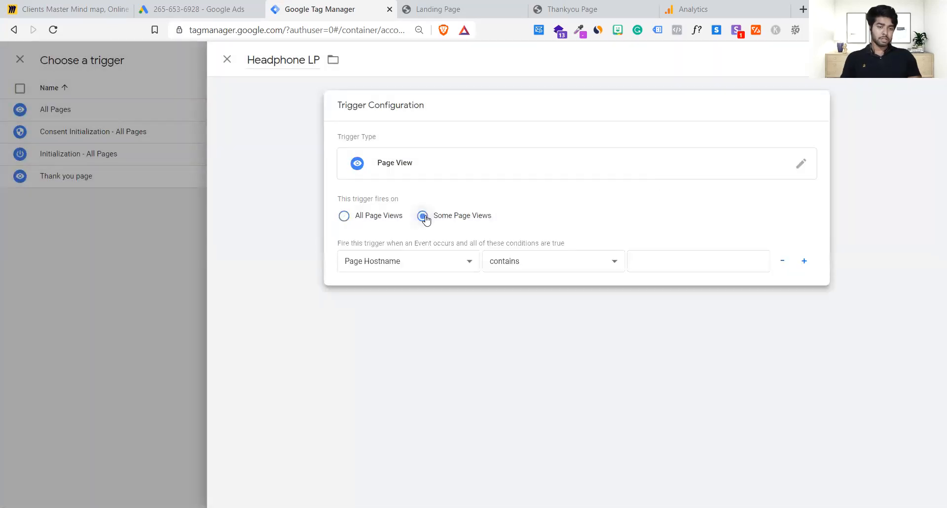
{"action": "left_click", "coordinate": [434, 268]}
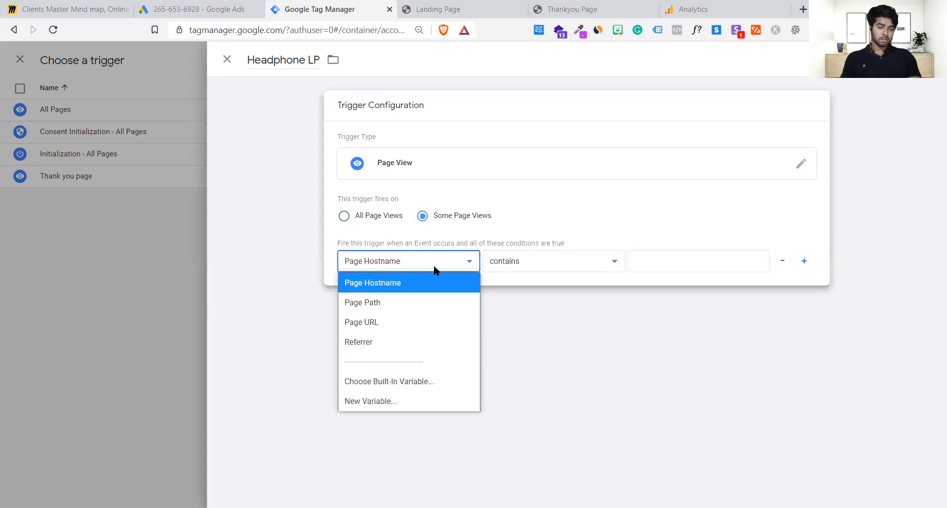
{"action": "left_click", "coordinate": [431, 322]}
{"action": "left_click", "coordinate": [511, 254]}
{"action": "left_click", "coordinate": [564, 257]}
{"action": "left_click", "coordinate": [634, 261]}
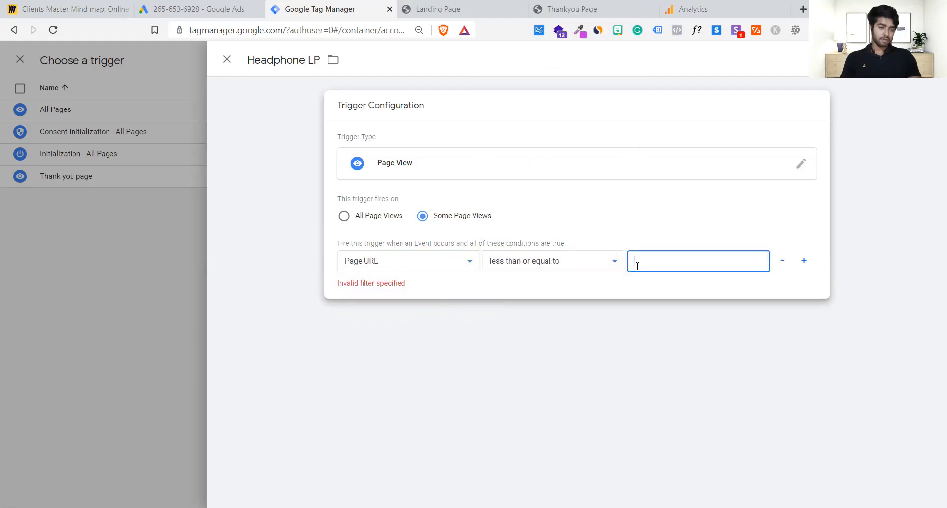
{"action": "left_click", "coordinate": [588, 264]}
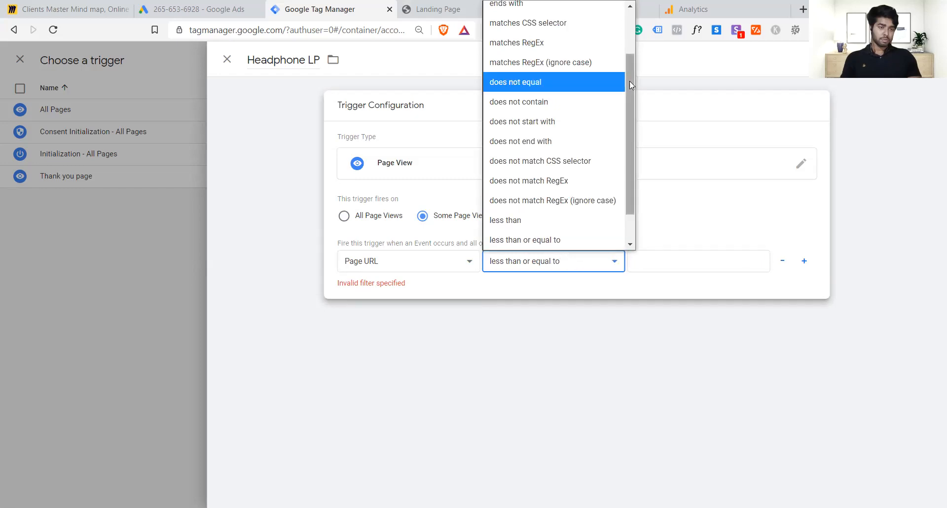
{"action": "scroll", "coordinate": [630, 81], "scroll_direction": "up", "scroll_amount": 3}
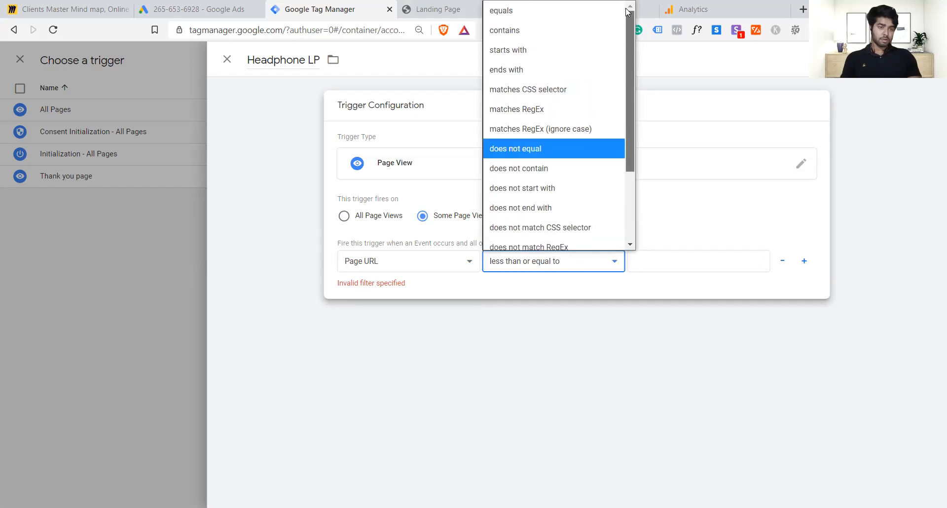
{"action": "left_click", "coordinate": [581, 31]}
- Copy the landing page's URL and paste it as the value of the trigger's Page URL condition
{"action": "left_click", "coordinate": [696, 261]}
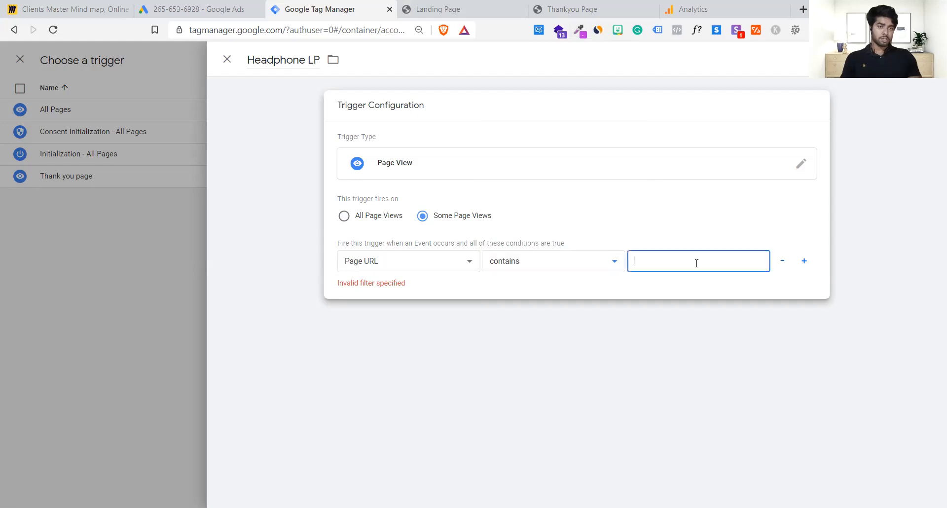
{"action": "left_click", "coordinate": [453, 9]}
{"action": "left_click", "coordinate": [366, 30]}
{"action": "key", "text": "ctrl+c"}
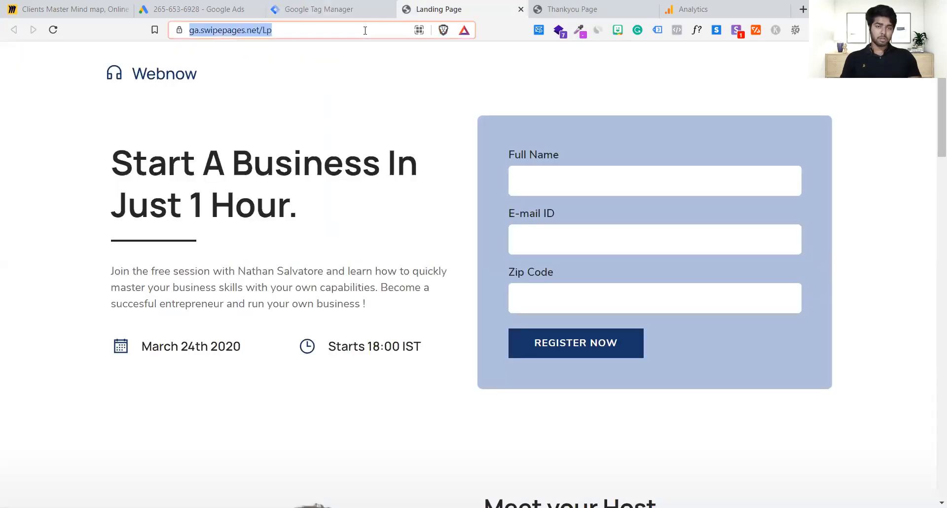
{"action": "left_click", "coordinate": [359, 9]}
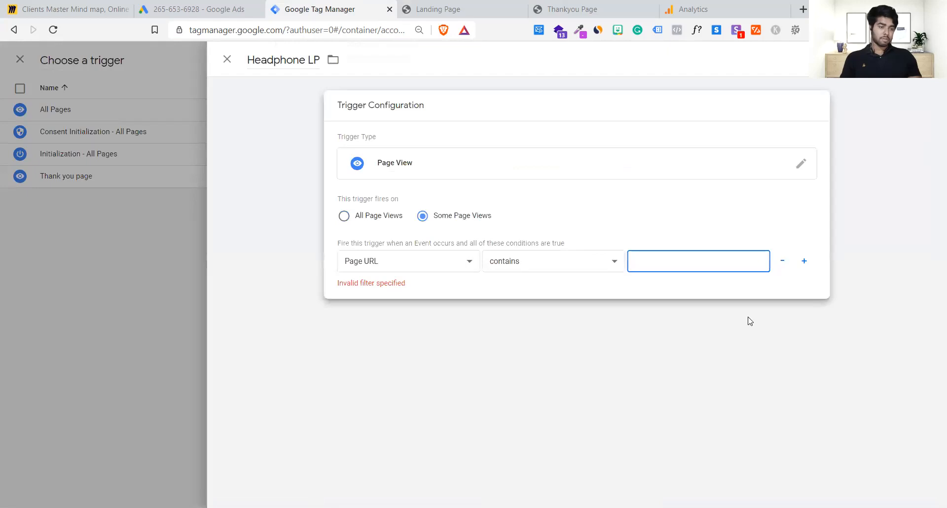
{"action": "key", "text": "ctrl+v"}
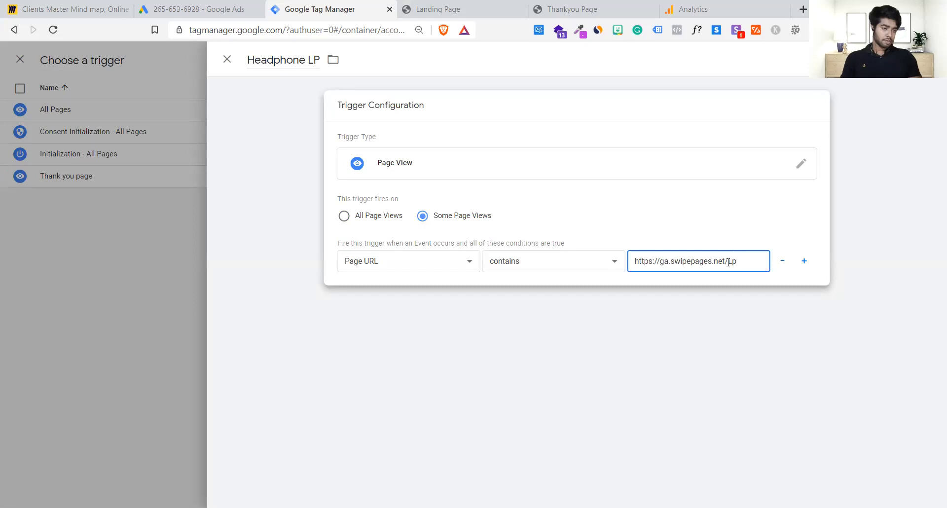
{"action": "left_click", "coordinate": [755, 231]}
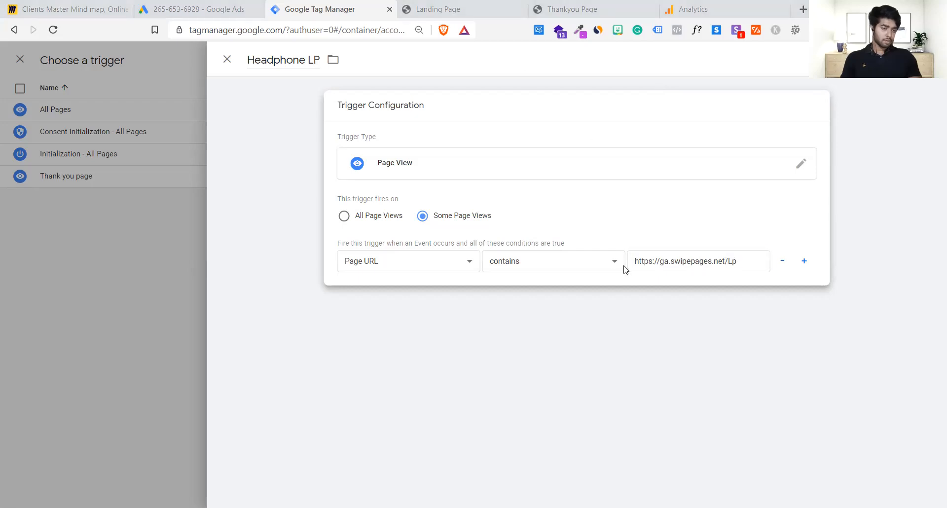
- Shorten the Page URL condition's value to Lp and save the Headphone LP trigger
{"action": "left_click_drag", "start_coordinate": [726, 262], "coordinate": [623, 268]}
{"action": "key", "text": "BackSpace"}
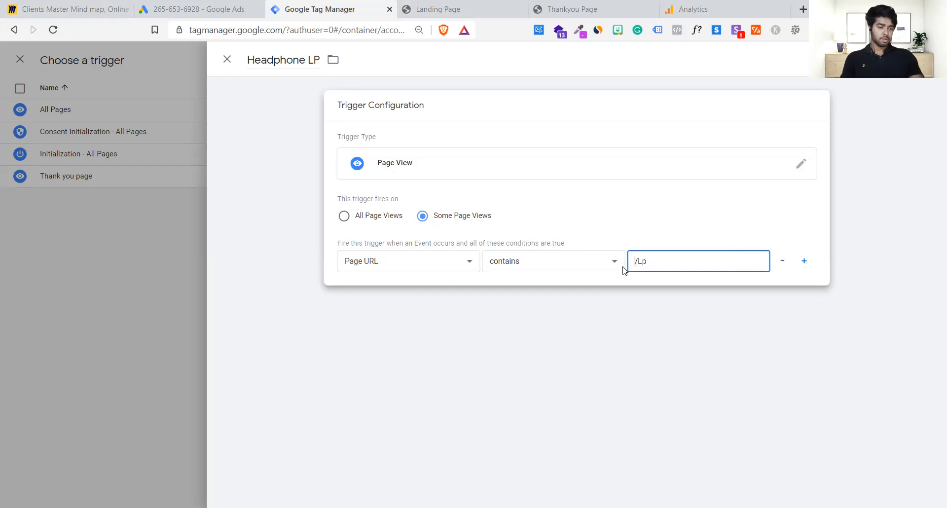
{"action": "key", "text": "Delete"}
{"action": "left_click", "coordinate": [669, 242]}
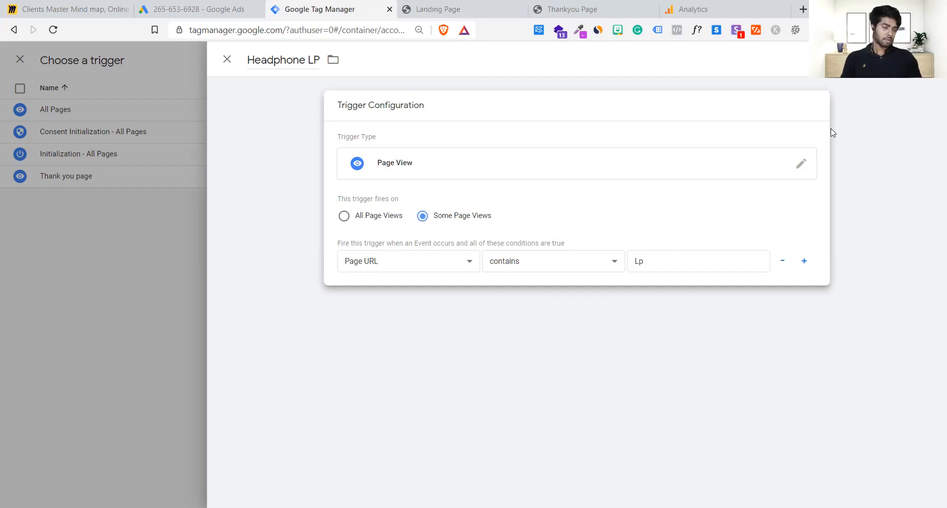
{"action": "left_click", "coordinate": [902, 59]}
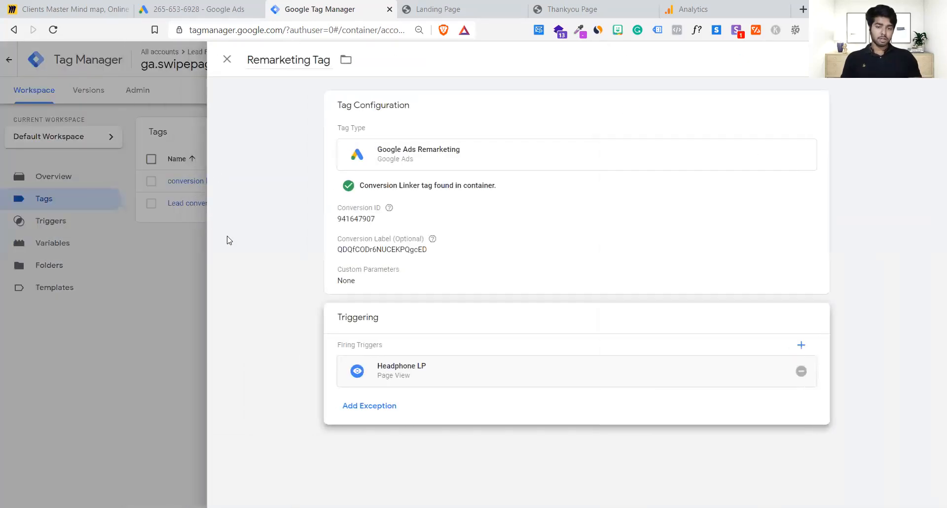
- Save the Remarketing Tag with the Headphone LP trigger, keeping the unsaved changes
{"action": "left_click", "coordinate": [173, 241]}
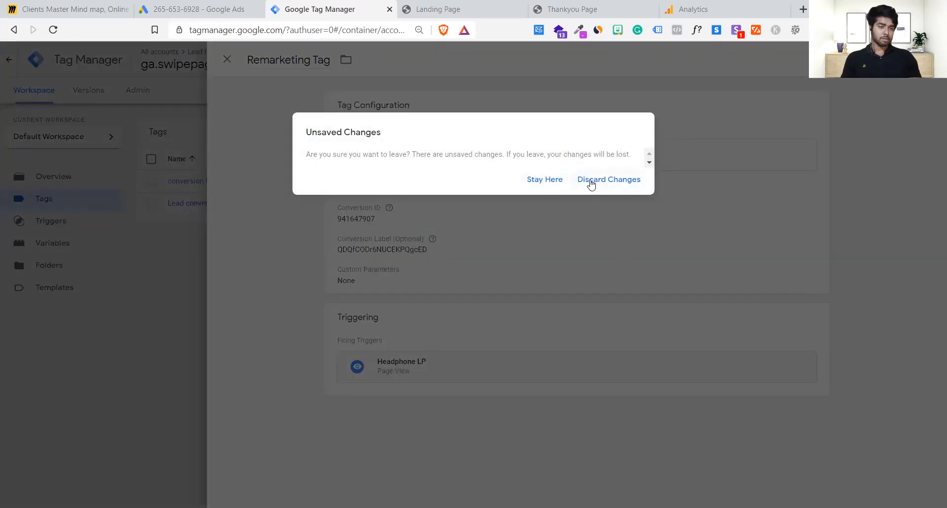
{"action": "left_click", "coordinate": [934, 89]}
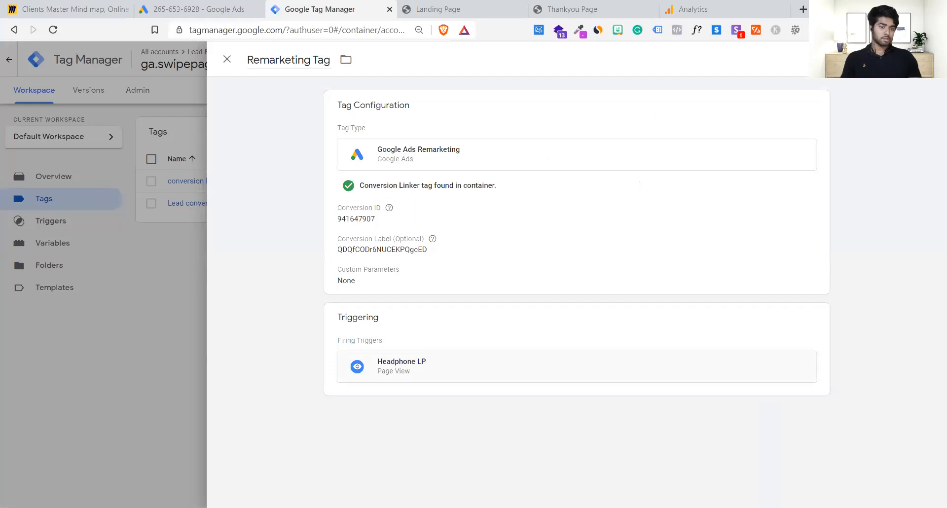
{"action": "left_click", "coordinate": [895, 60]}
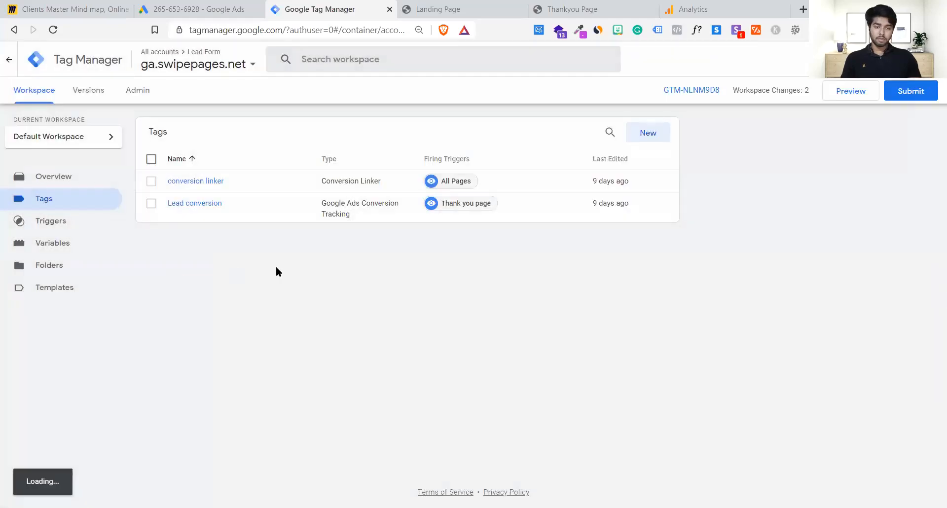
- Examine the firing condition of the Lead conversion tag's Thank you page trigger, and return to the tags list
{"action": "left_click", "coordinate": [344, 217]}
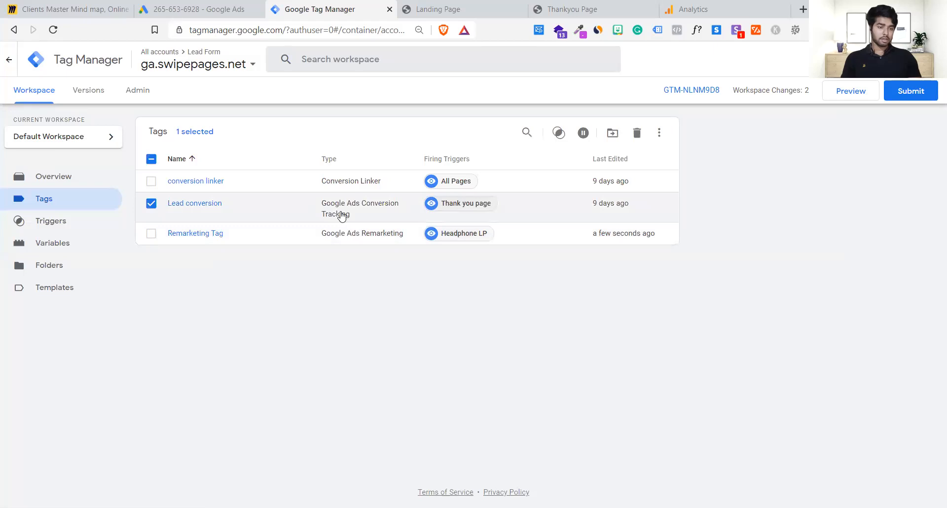
{"action": "left_click", "coordinate": [444, 212]}
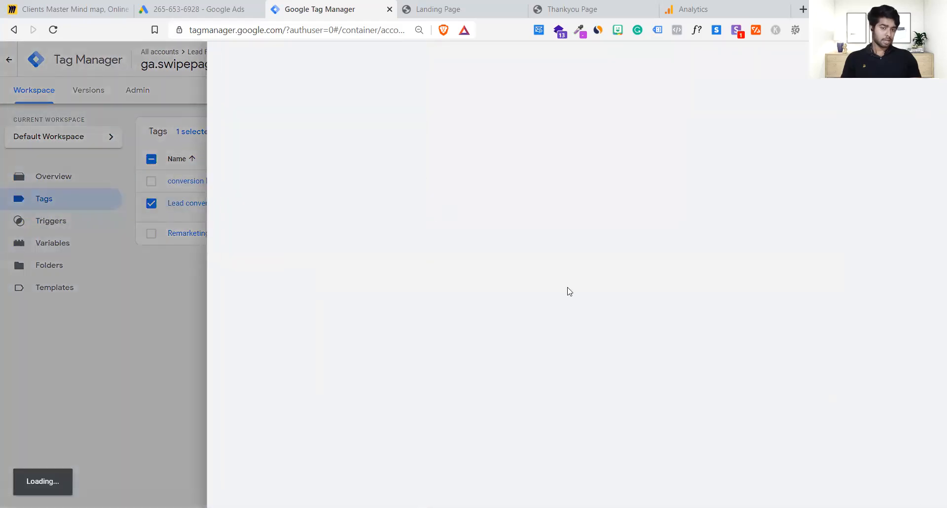
{"action": "left_click", "coordinate": [552, 280]}
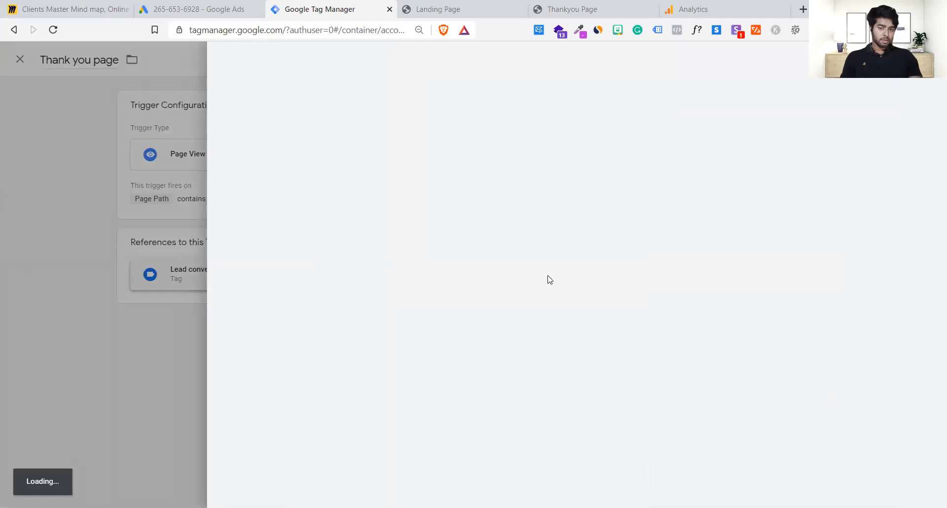
{"action": "left_click", "coordinate": [186, 215]}
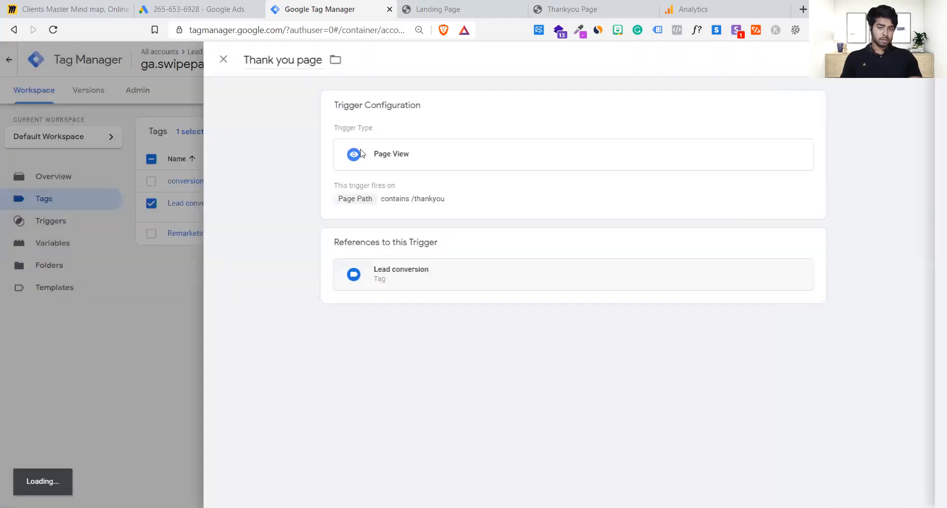
{"action": "left_click", "coordinate": [393, 173]}
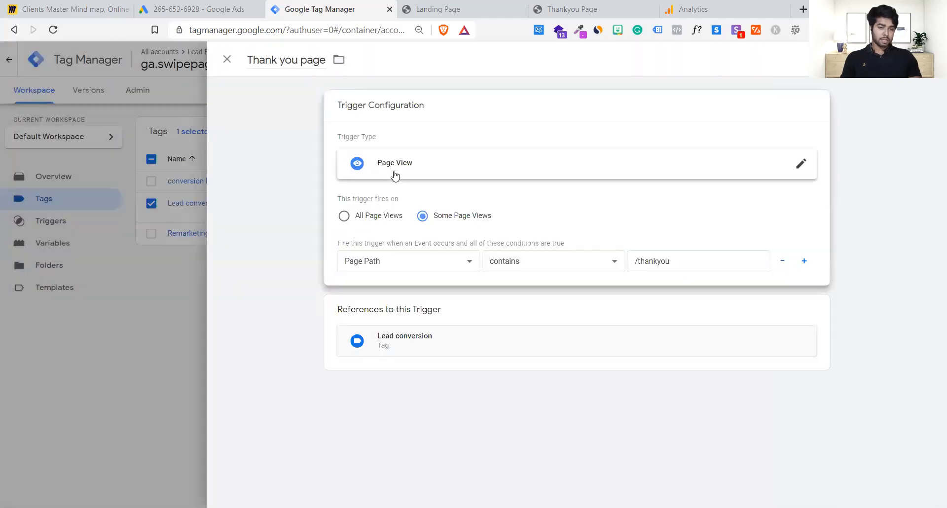
{"action": "left_click", "coordinate": [108, 269]}
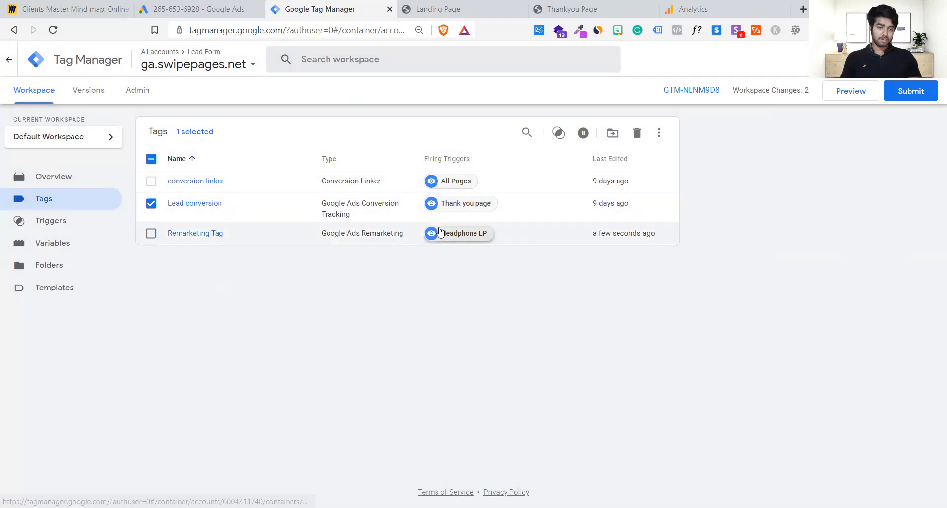
- Change the Headphone LP trigger's Page URL condition value to /Lp and save the trigger
{"action": "left_click", "coordinate": [441, 232]}
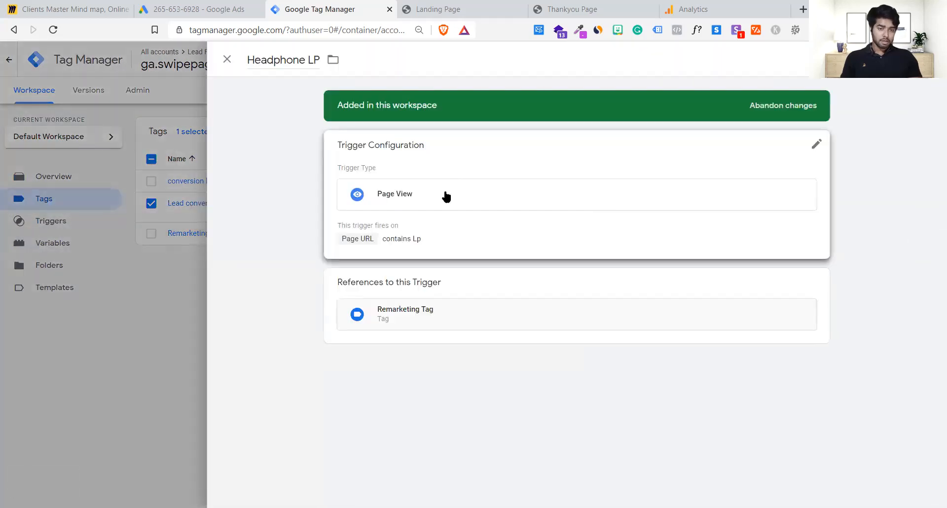
{"action": "left_click", "coordinate": [447, 196]}
{"action": "left_click", "coordinate": [634, 303]}
{"action": "type", "text": "/"}
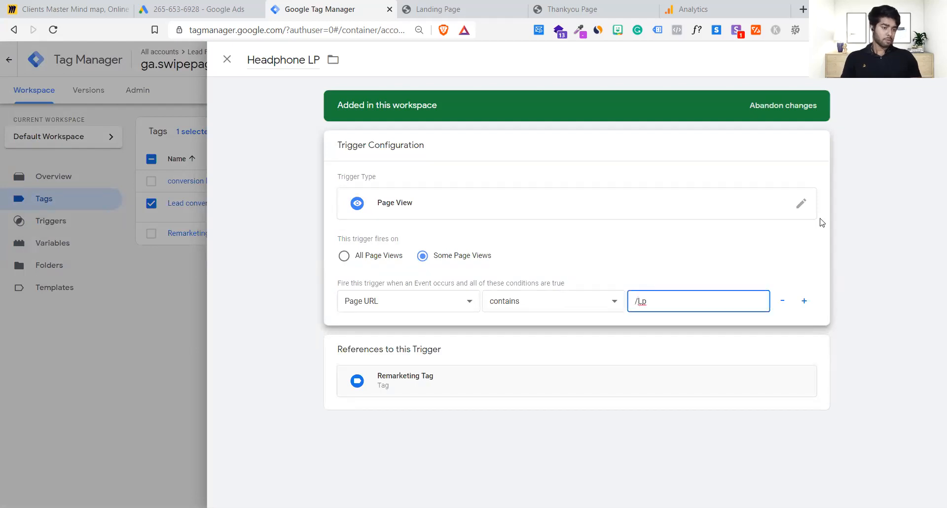
{"action": "left_click_drag", "start_coordinate": [657, 301], "coordinate": [636, 304]}
{"action": "left_click", "coordinate": [655, 303]}
{"action": "left_click", "coordinate": [640, 309]}
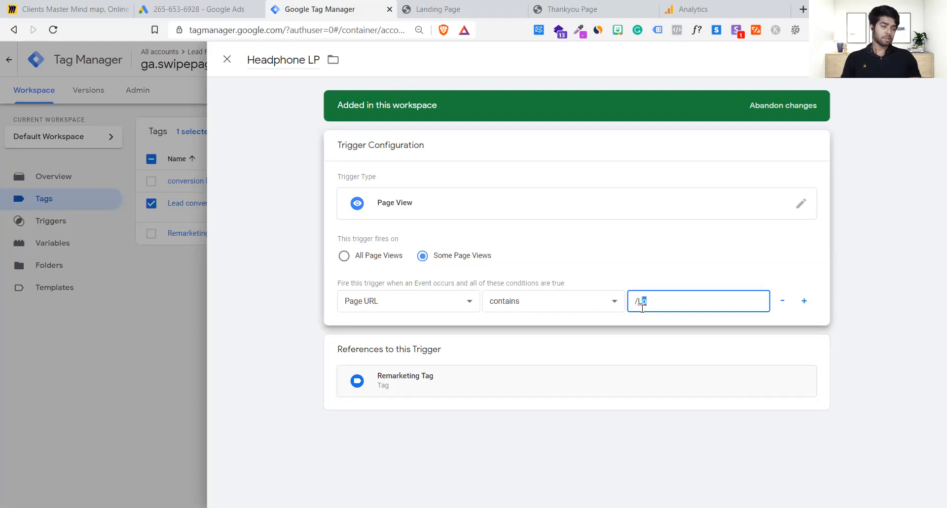
{"action": "left_click", "coordinate": [891, 59]}
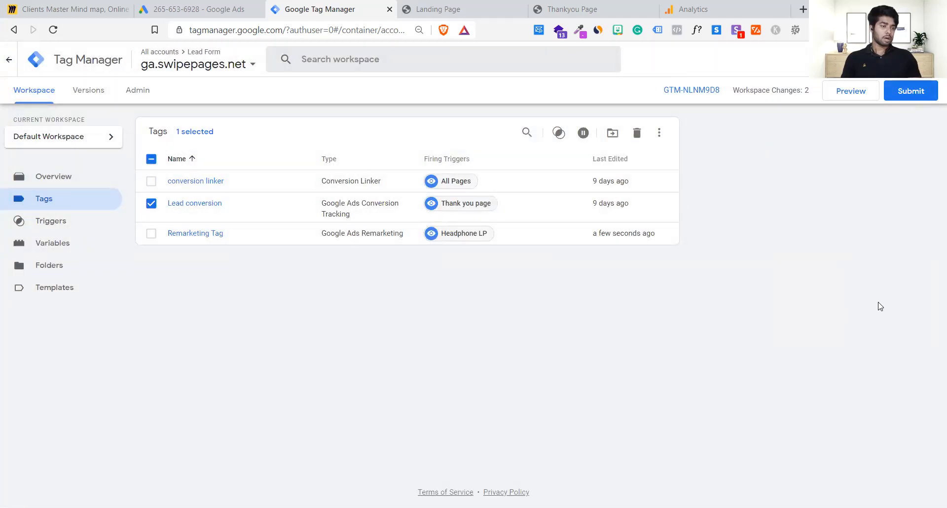
- Submit the workspace changes and publish them as a version named V 2.3
{"action": "left_click", "coordinate": [911, 91]}
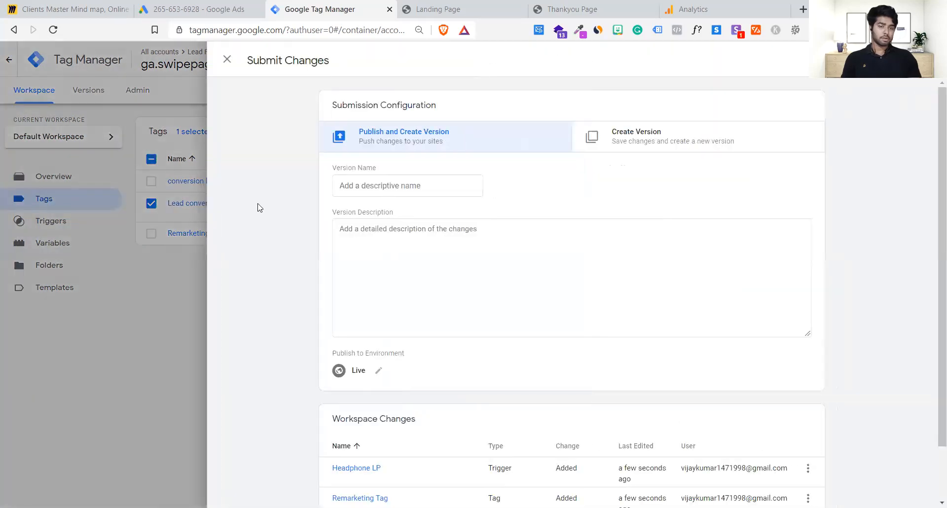
{"action": "left_click", "coordinate": [444, 193]}
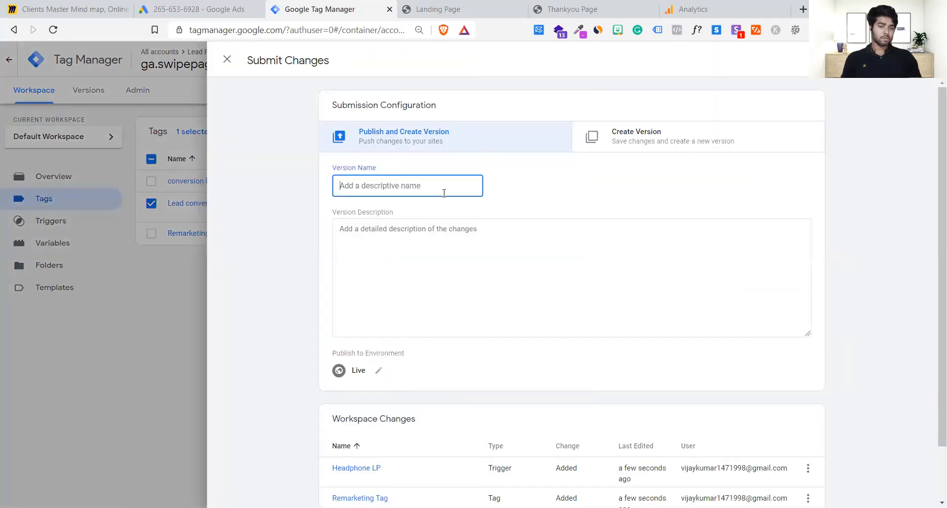
{"action": "type", "text": "V"}
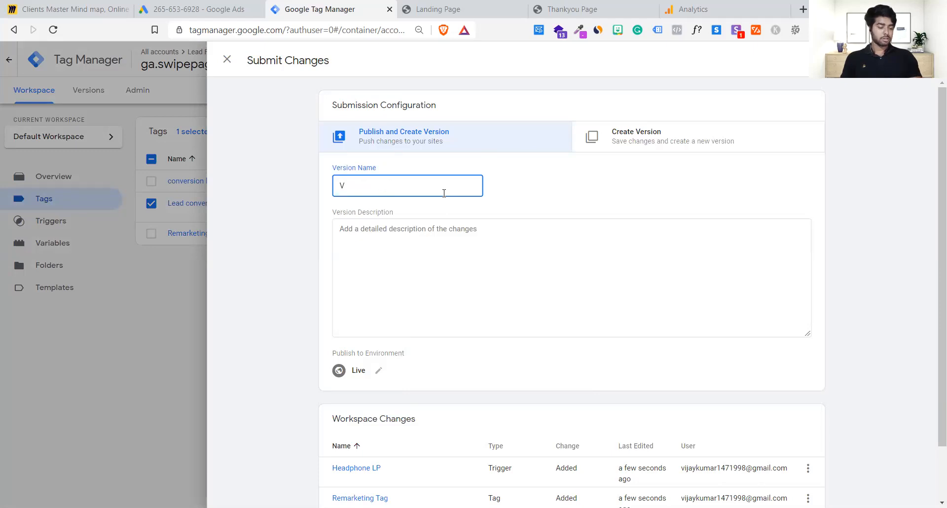
{"action": "type", "text": " 2.3"}
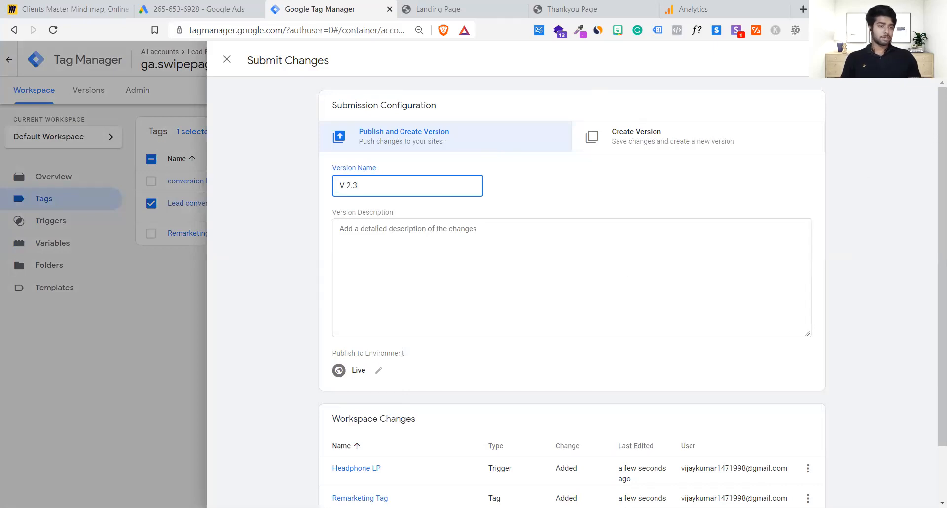
{"action": "left_click", "coordinate": [883, 60]}
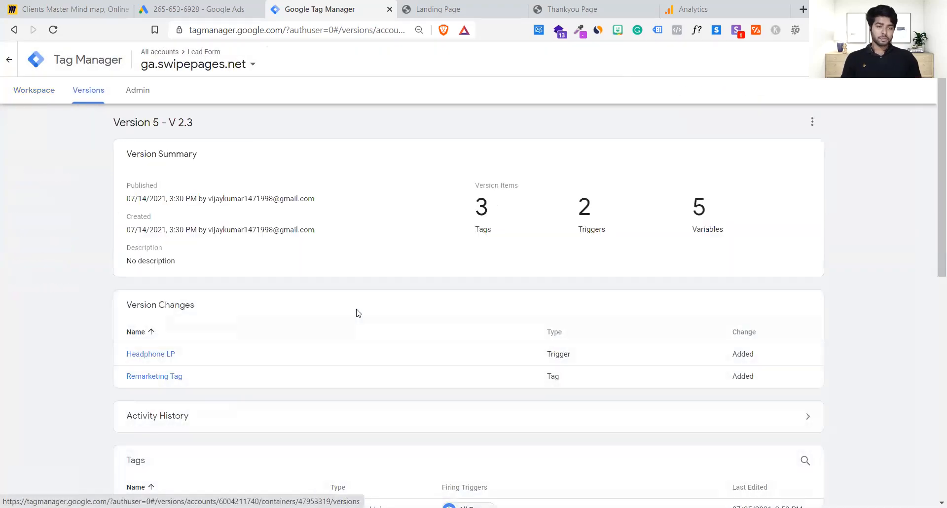
- Review the published version's summary and reopen the ga.swipepages.net container from the accounts list
{"action": "scroll", "coordinate": [358, 313], "scroll_direction": "down", "scroll_amount": 6}
{"action": "scroll", "coordinate": [358, 314], "scroll_direction": "up", "scroll_amount": 6}
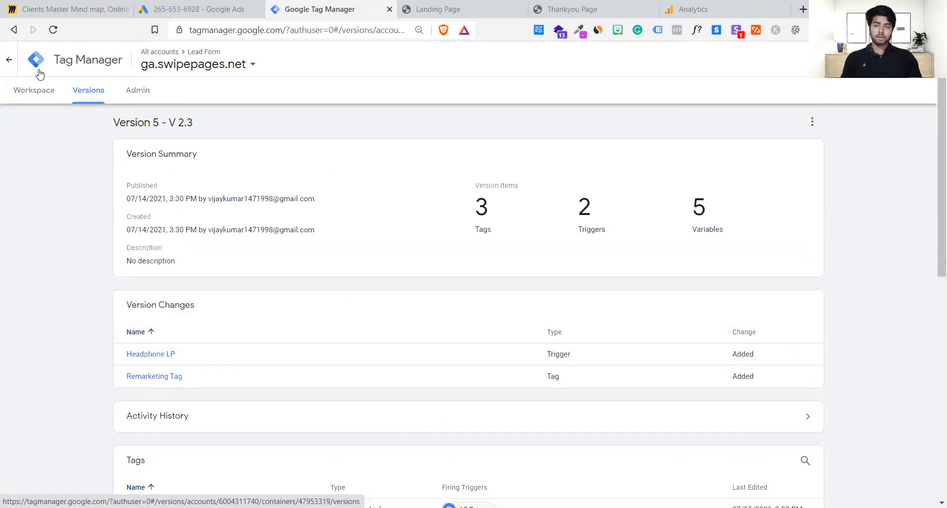
{"action": "left_click", "coordinate": [14, 72]}
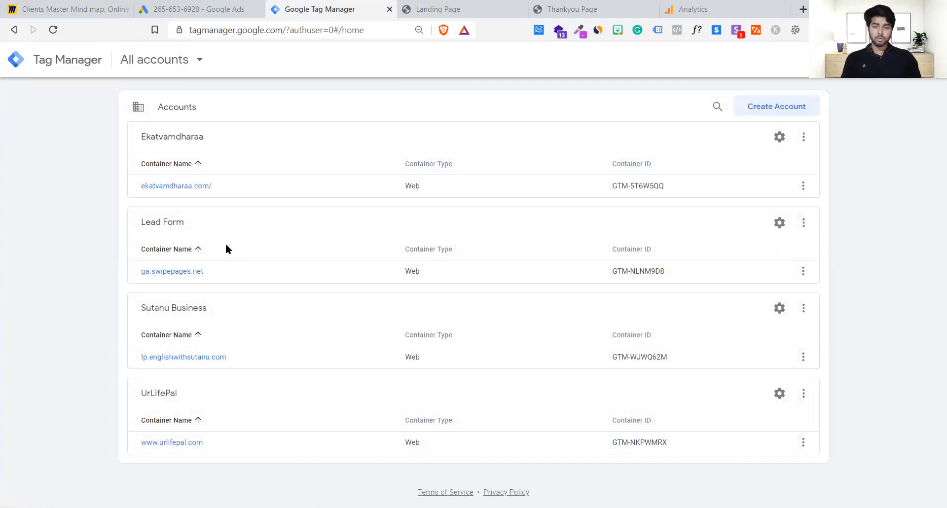
{"action": "left_click", "coordinate": [185, 272]}
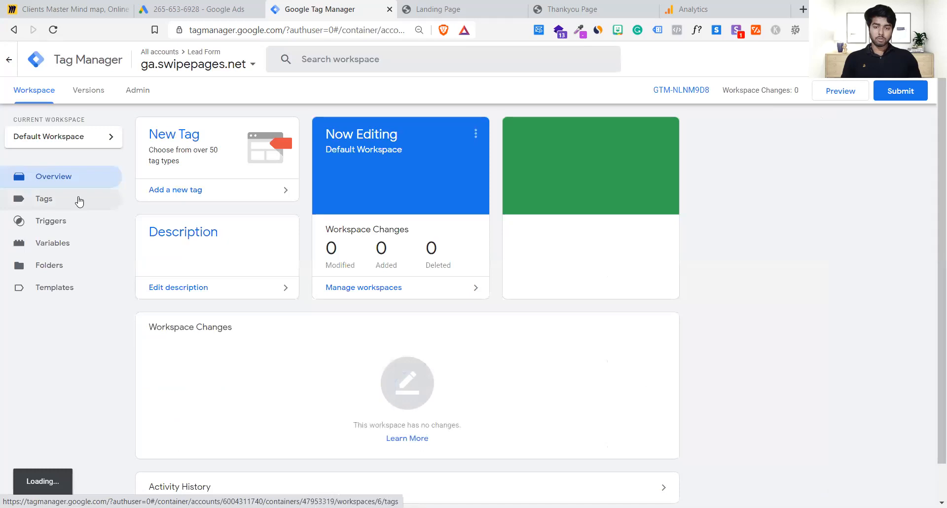
- Open the container's tags list, then switch to the landing page and inspect its tags with Google Tag Assistant Legacy
{"action": "left_click", "coordinate": [79, 199]}
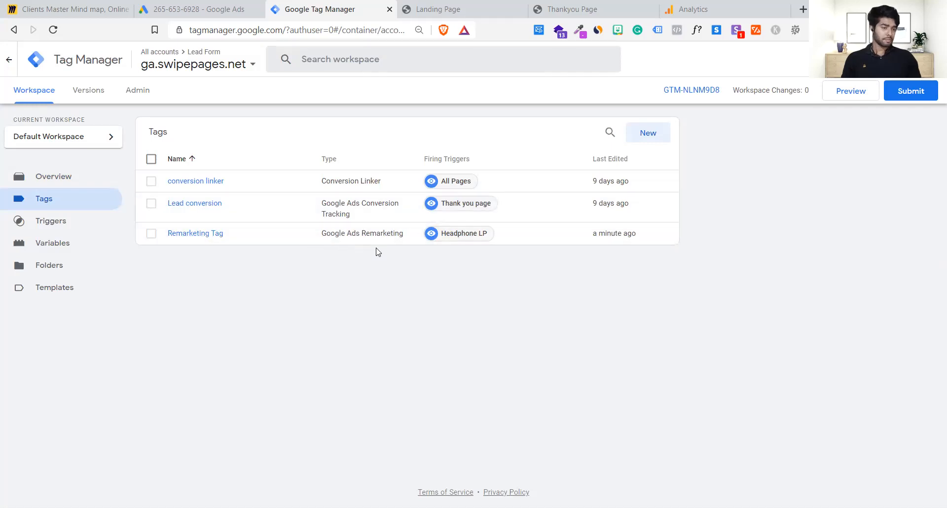
{"action": "left_click", "coordinate": [455, 7]}
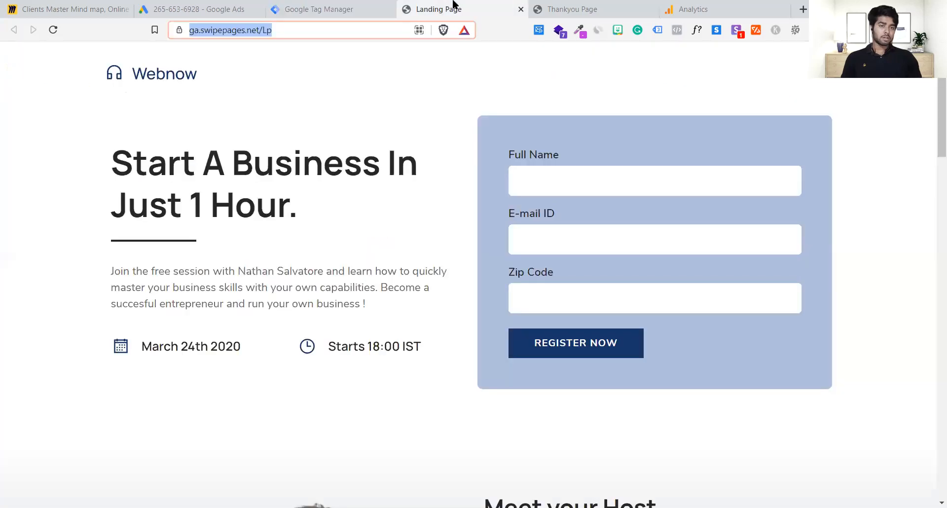
{"action": "left_click", "coordinate": [384, 88]}
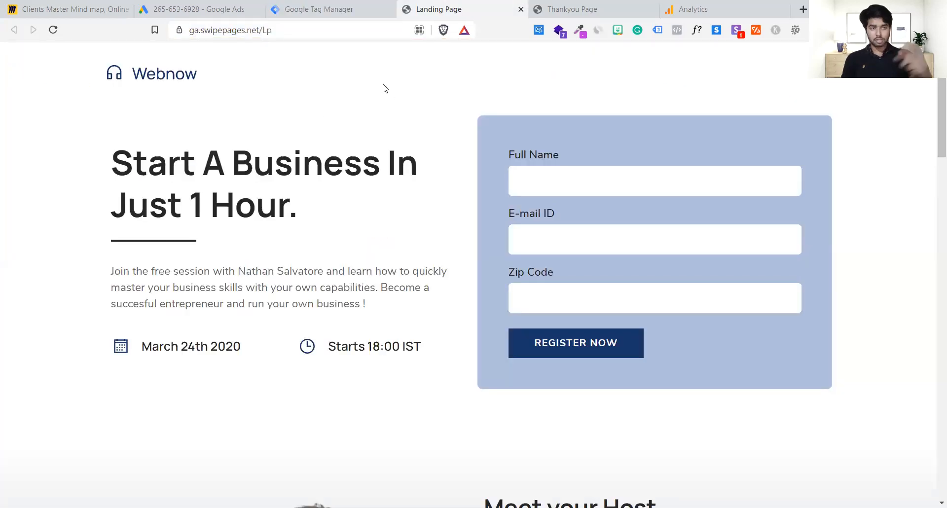
{"action": "left_click", "coordinate": [658, 30]}
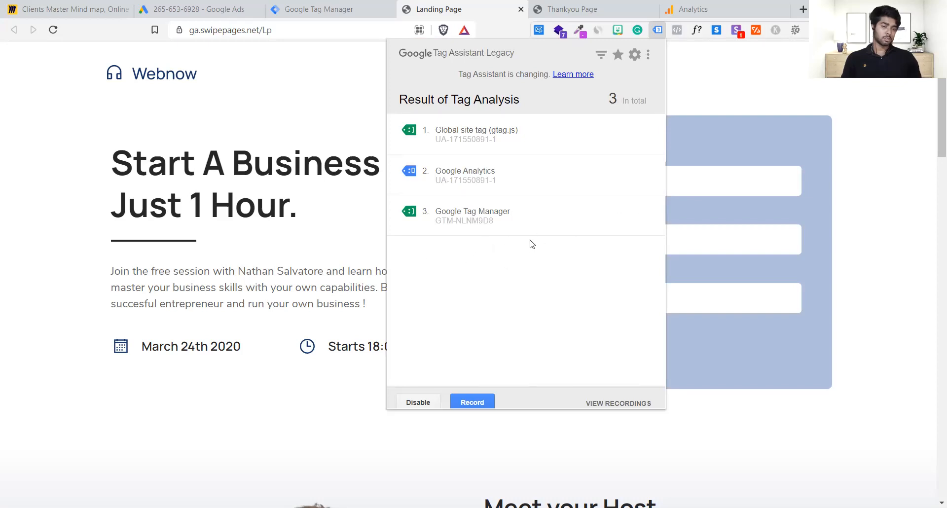
- Reload the landing page and repeat the Tag Assistant analysis
{"action": "left_click", "coordinate": [281, 222]}
{"action": "key", "text": "F5"}
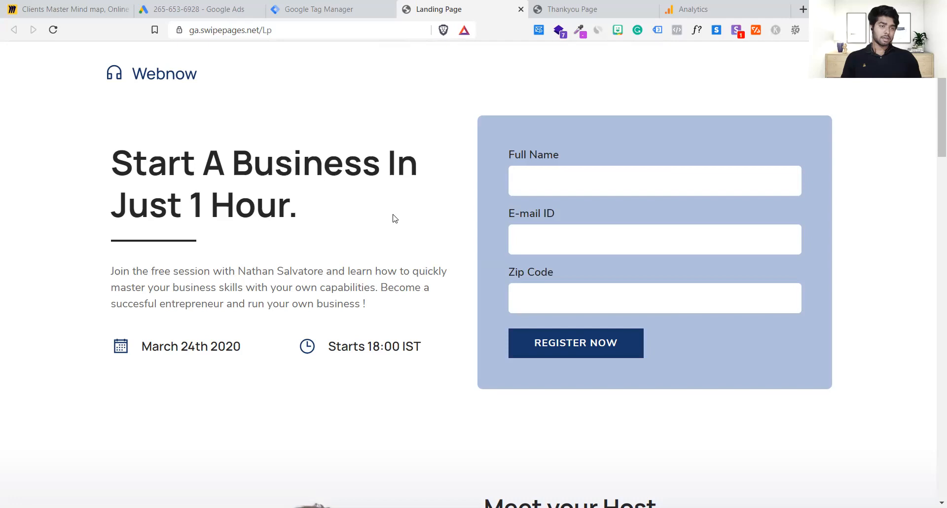
{"action": "left_click", "coordinate": [659, 30]}
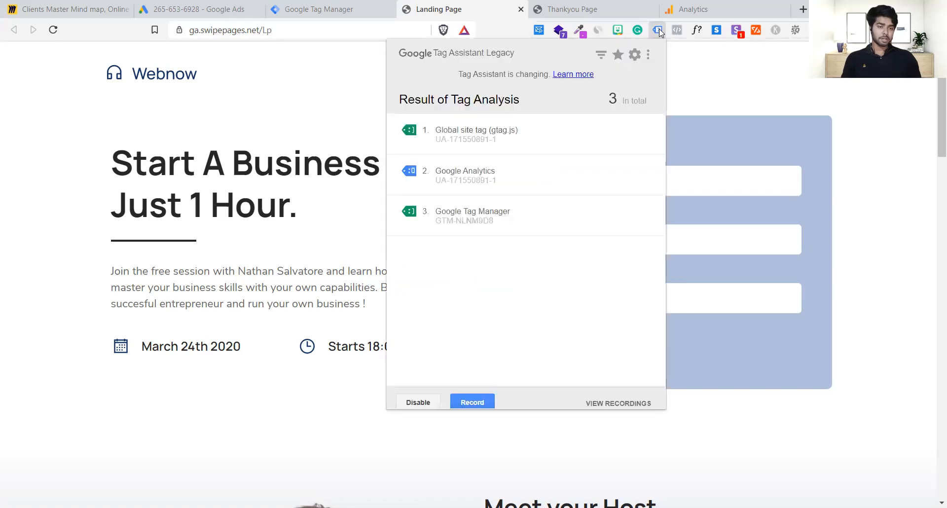
{"action": "left_click", "coordinate": [660, 30]}
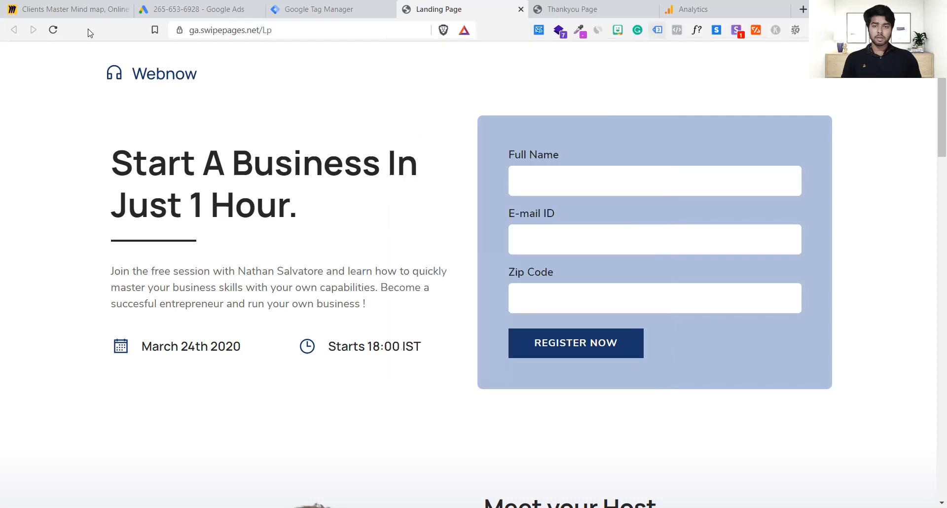
- Remove the allowed cookies the landing page has set and close the cookie list
{"action": "left_click", "coordinate": [181, 31]}
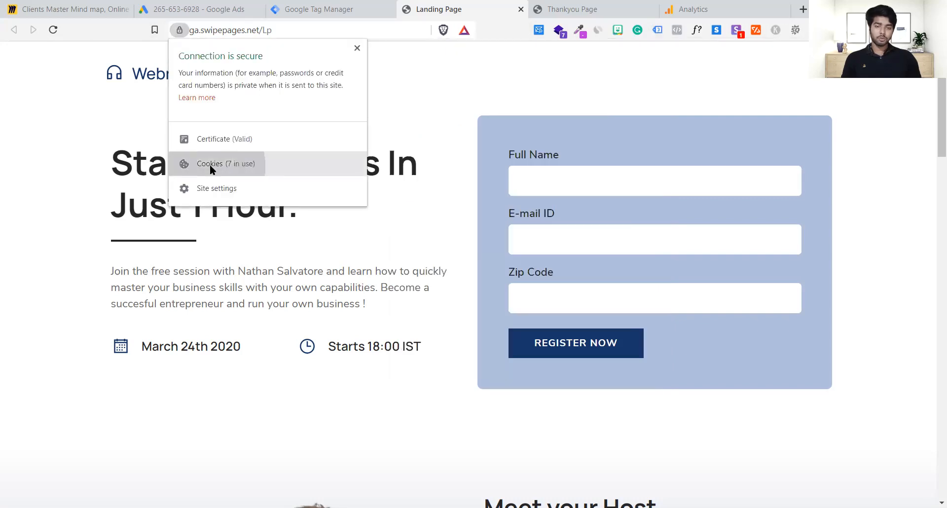
{"action": "left_click", "coordinate": [209, 165]}
{"action": "left_click", "coordinate": [418, 338]}
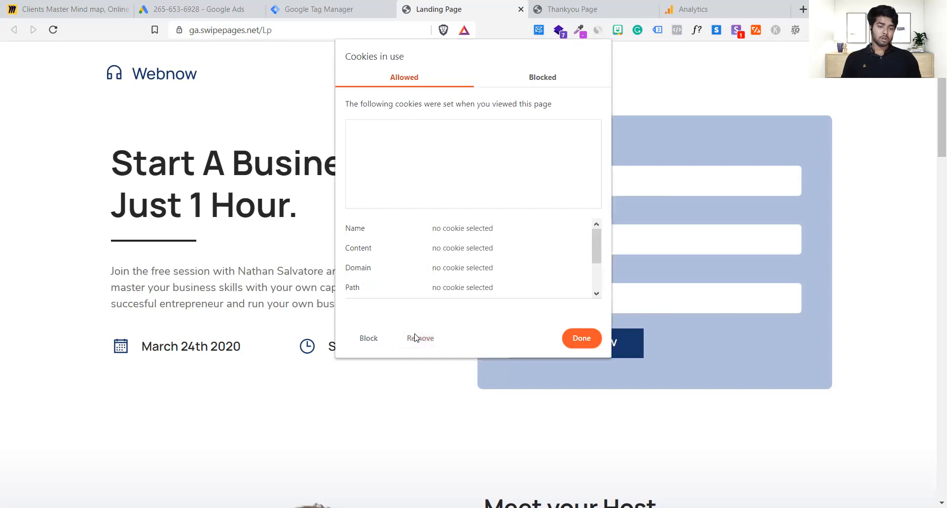
{"action": "left_click", "coordinate": [582, 338]}
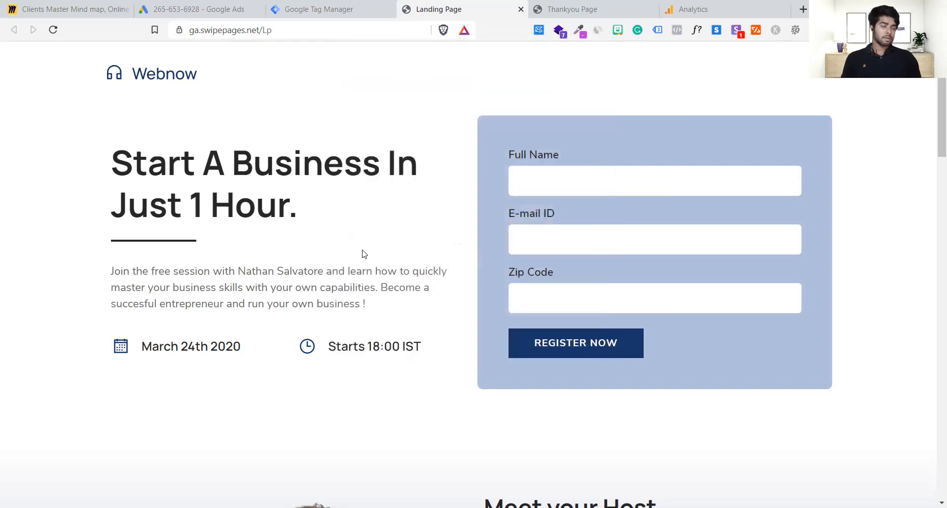
- Reload the landing page after clearing its cookies and inspect its tags again with Tag Assistant
{"action": "left_click", "coordinate": [49, 33]}
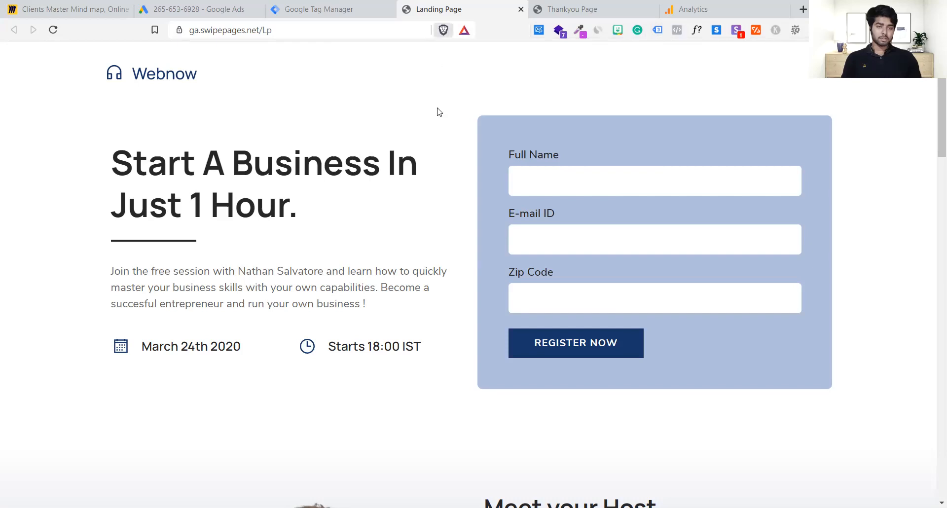
{"action": "left_click", "coordinate": [443, 31]}
{"action": "left_click", "coordinate": [658, 30]}
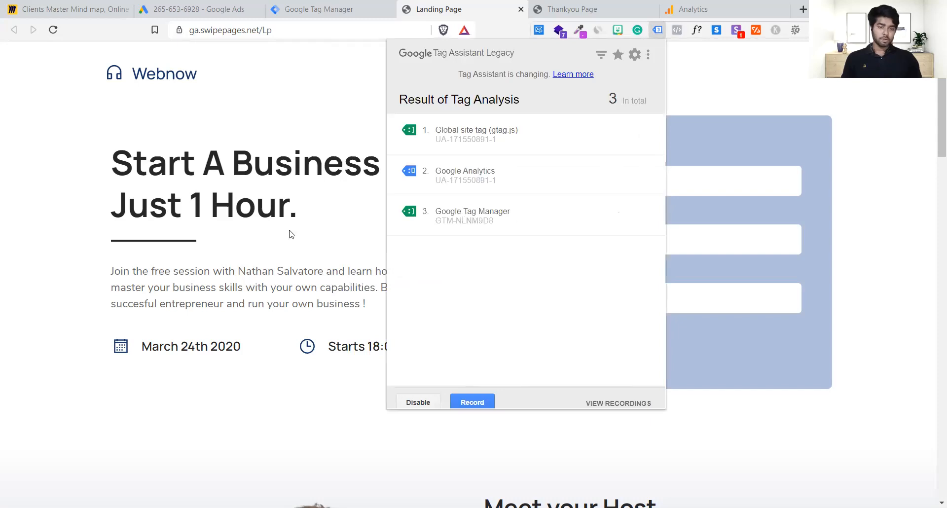
- Open the Headphone LP trigger in Google Tag Manager, and check the remarketing Tag's conversion label in Google Ads
{"action": "left_click", "coordinate": [378, 6]}
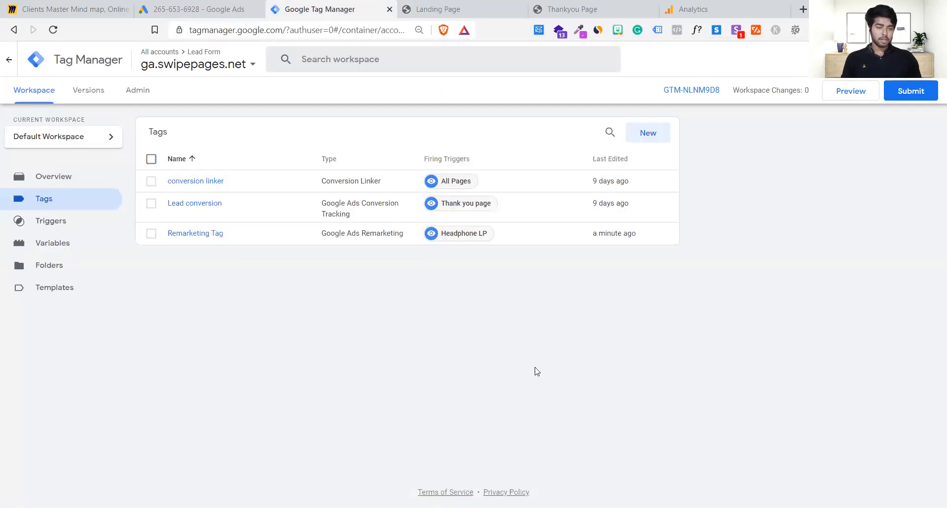
{"action": "left_click", "coordinate": [440, 237]}
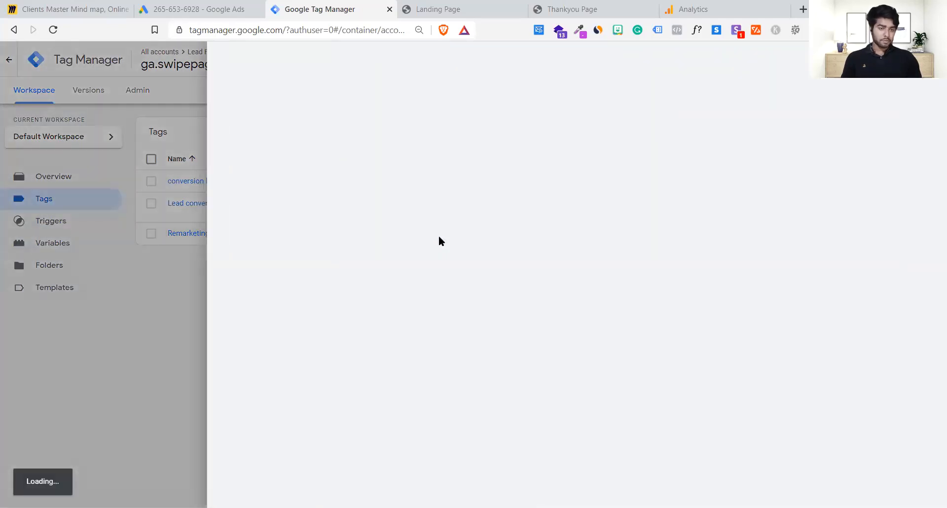
{"action": "left_click", "coordinate": [192, 9]}
{"action": "double_click", "coordinate": [428, 327]}
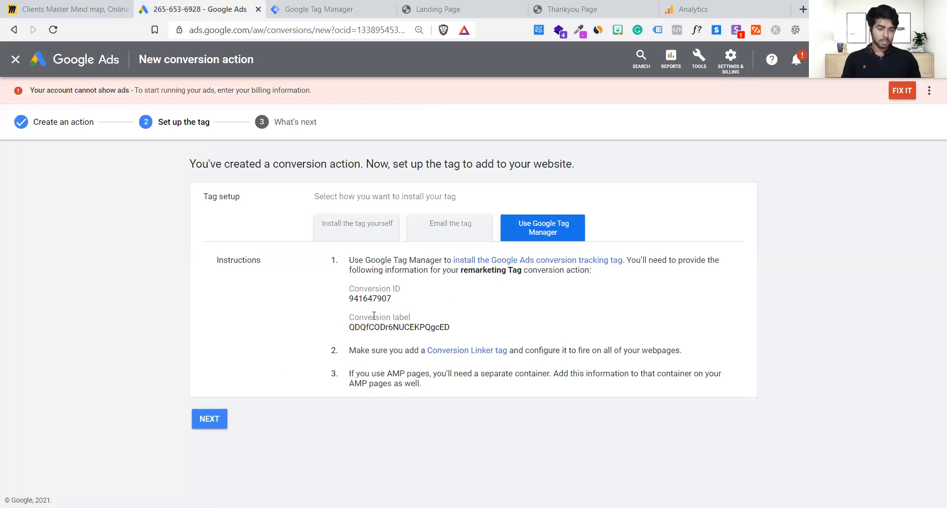
- Finish the setup of the remarketing Tag conversion action and view the list of conversion actions
{"action": "left_click", "coordinate": [222, 417]}
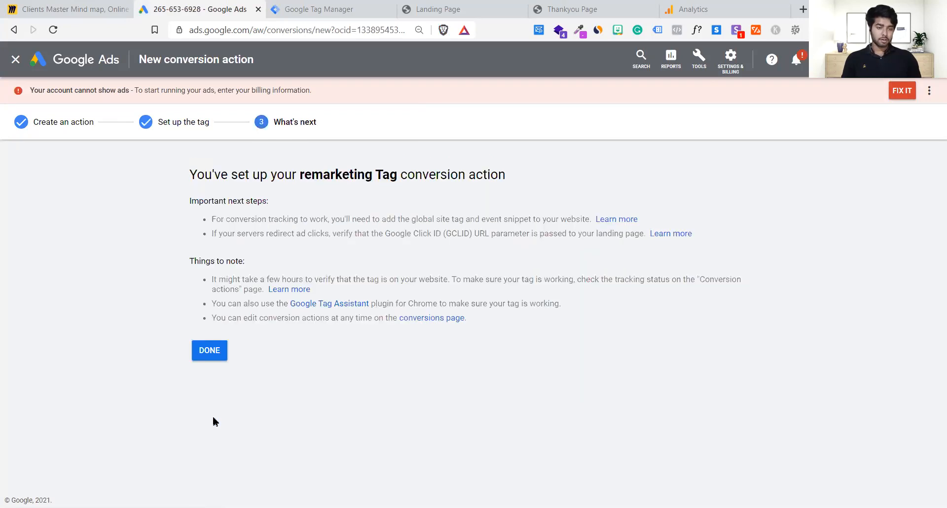
{"action": "left_click", "coordinate": [207, 351]}
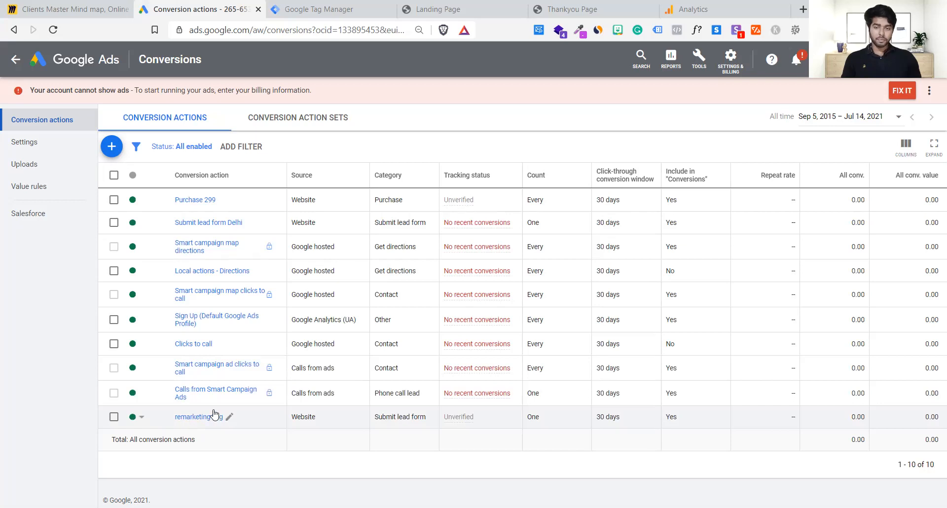
{"action": "left_click", "coordinate": [362, 114]}
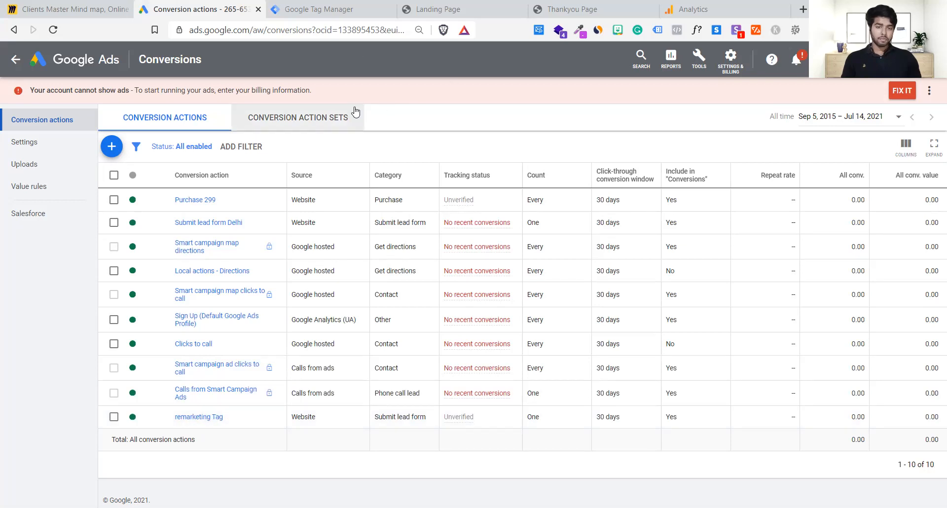
{"action": "left_click", "coordinate": [168, 118]}
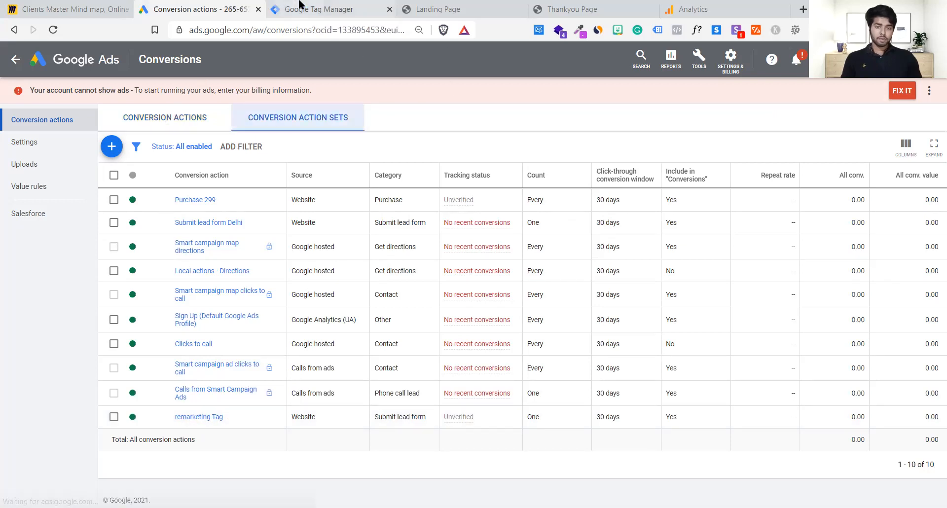
- Switch back to Google Tag Manager and review the Remarketing Tag's conversion ID, label and firing trigger
{"action": "left_click", "coordinate": [315, 9]}
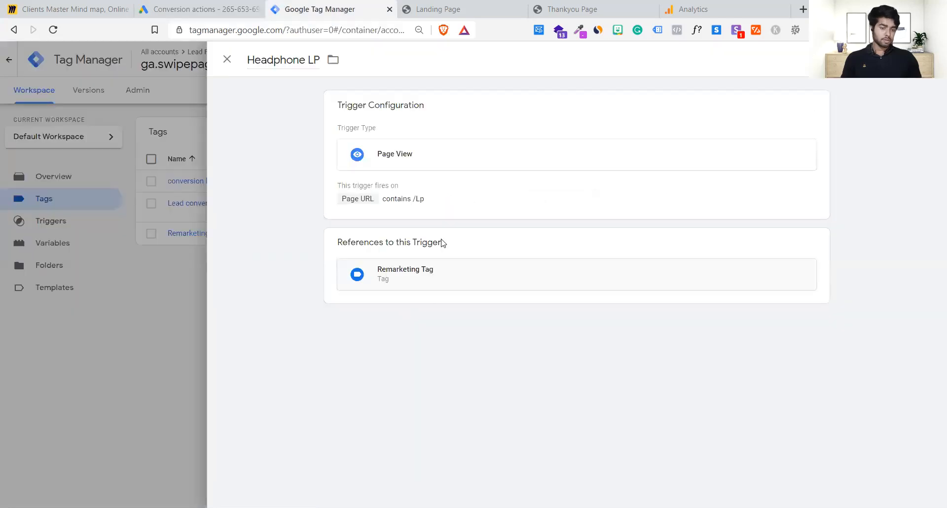
{"action": "left_click", "coordinate": [444, 273]}
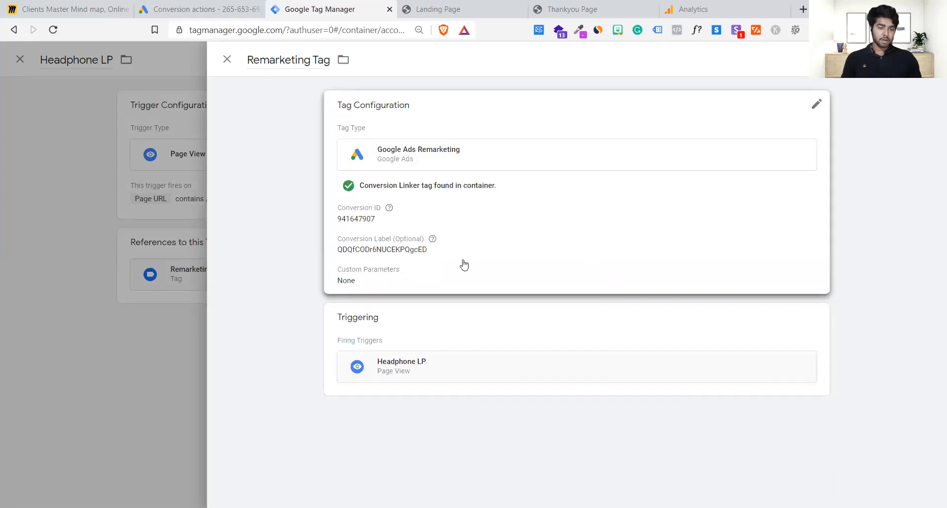
{"action": "left_click", "coordinate": [522, 373]}
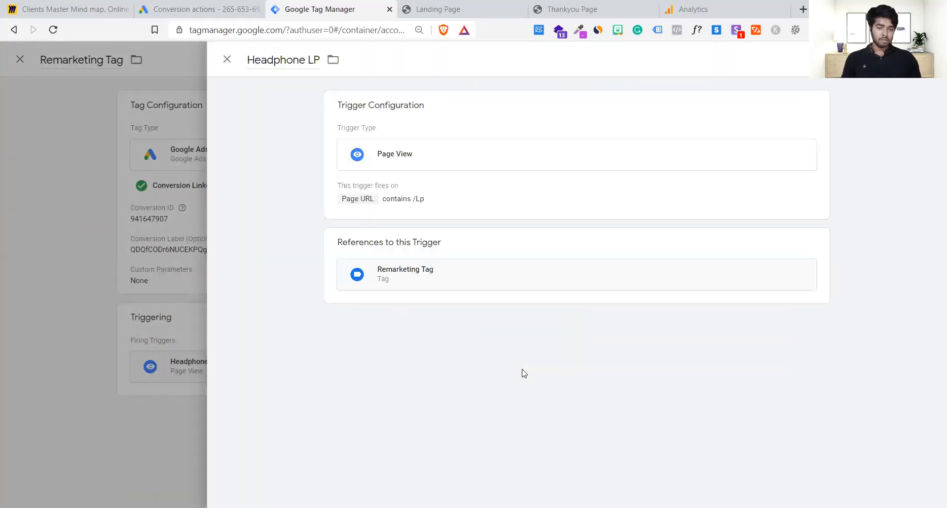
- Set the variable in the Headphone LP trigger's firing condition to Page Path, save the trigger and return to the tags list
{"action": "left_click", "coordinate": [374, 207]}
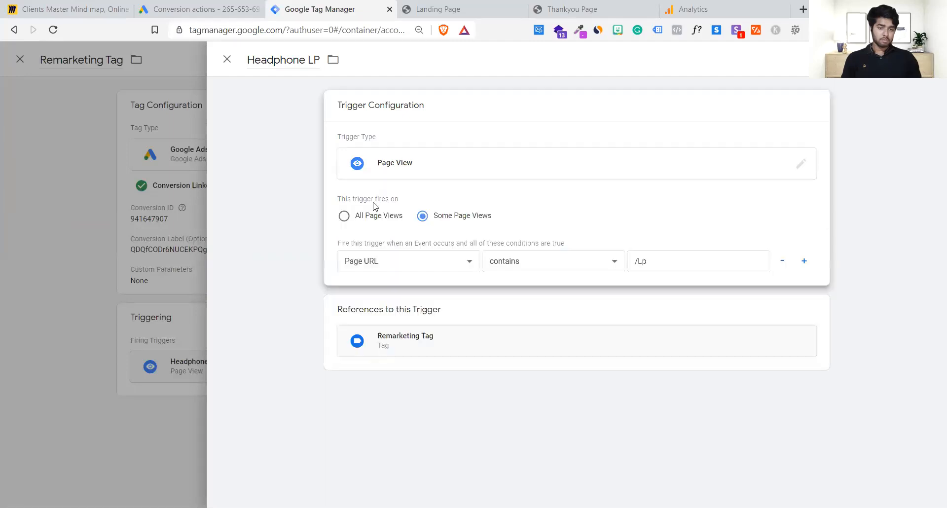
{"action": "left_click", "coordinate": [415, 266]}
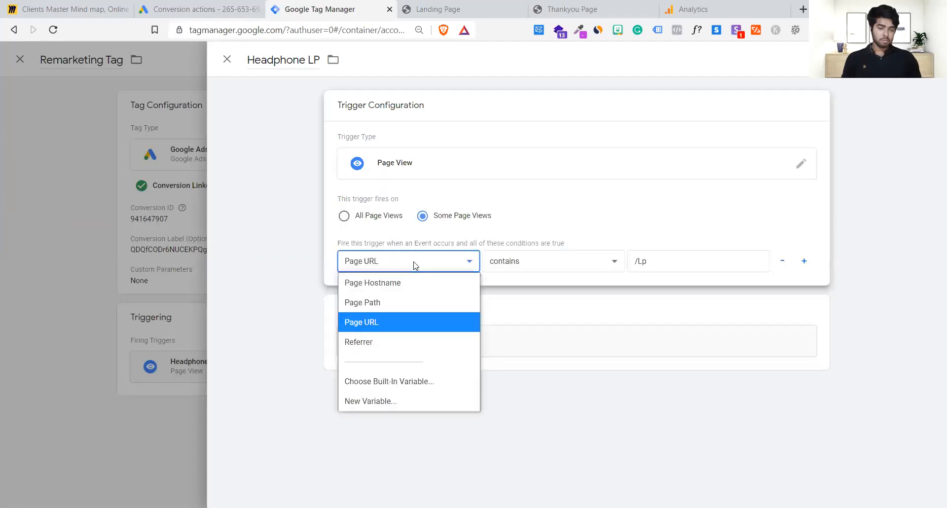
{"action": "left_click", "coordinate": [406, 310]}
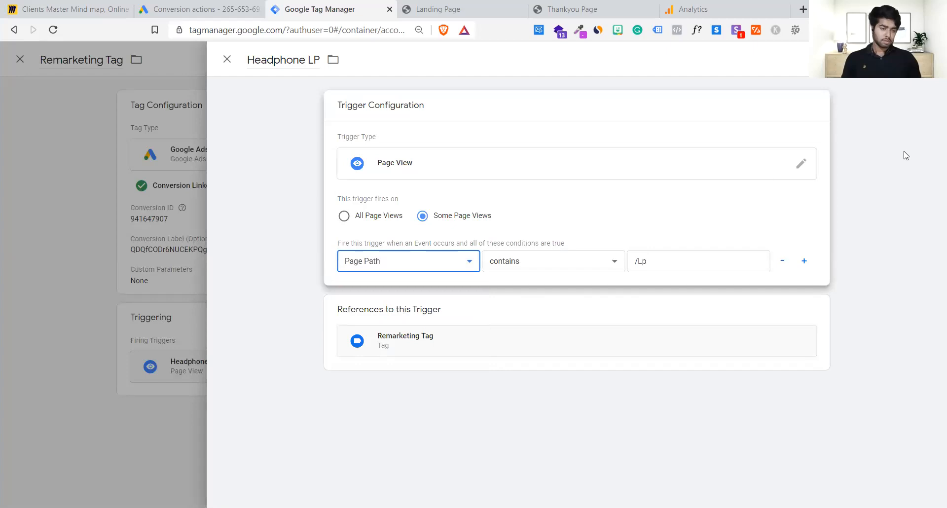
{"action": "left_click", "coordinate": [902, 59]}
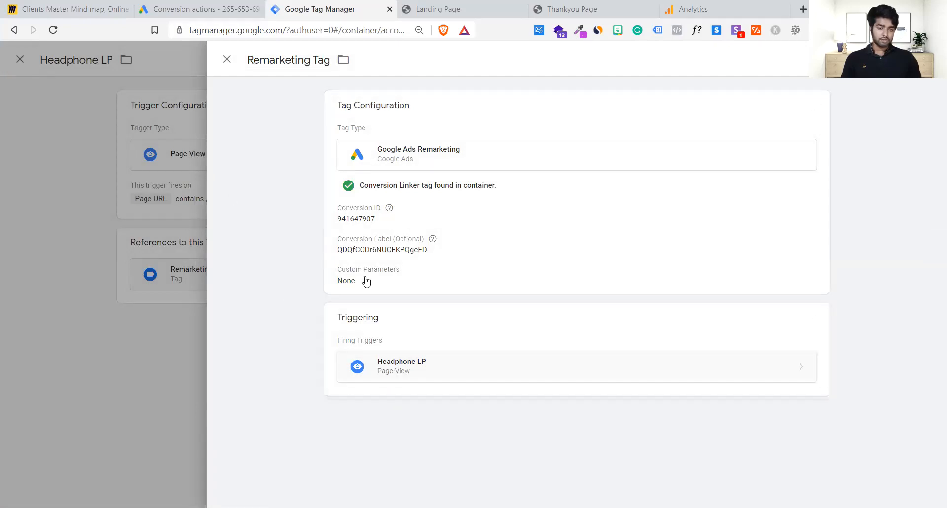
{"action": "left_click", "coordinate": [173, 327]}
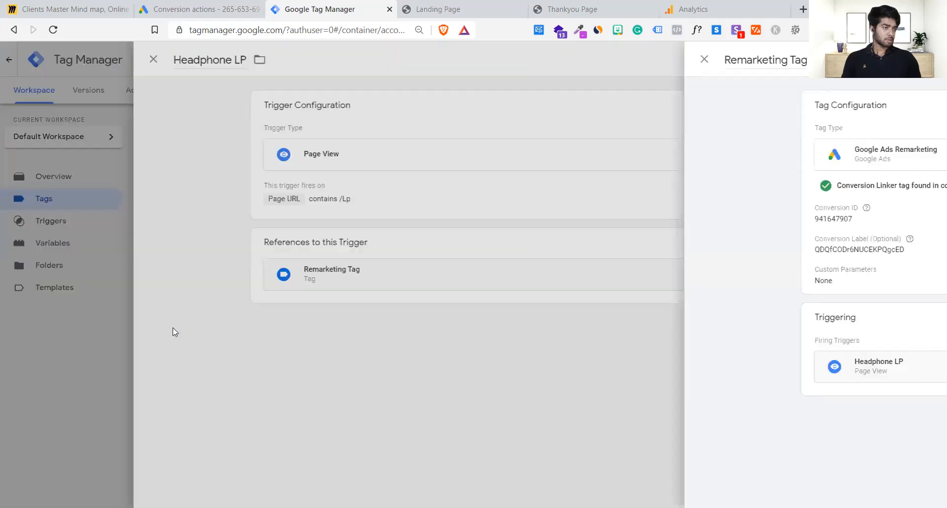
{"action": "left_click", "coordinate": [178, 337]}
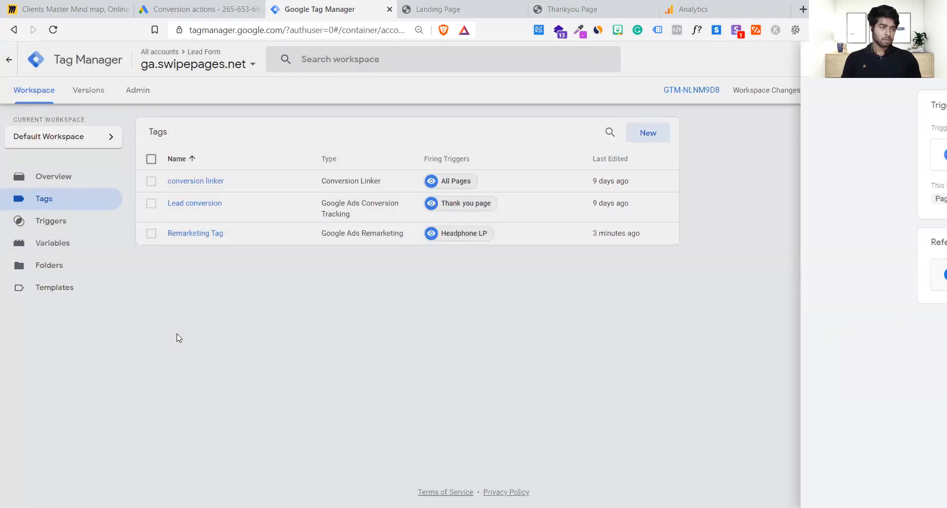
- Submit the workspace changes and publish them as a version named V 2.31
{"action": "left_click", "coordinate": [931, 90]}
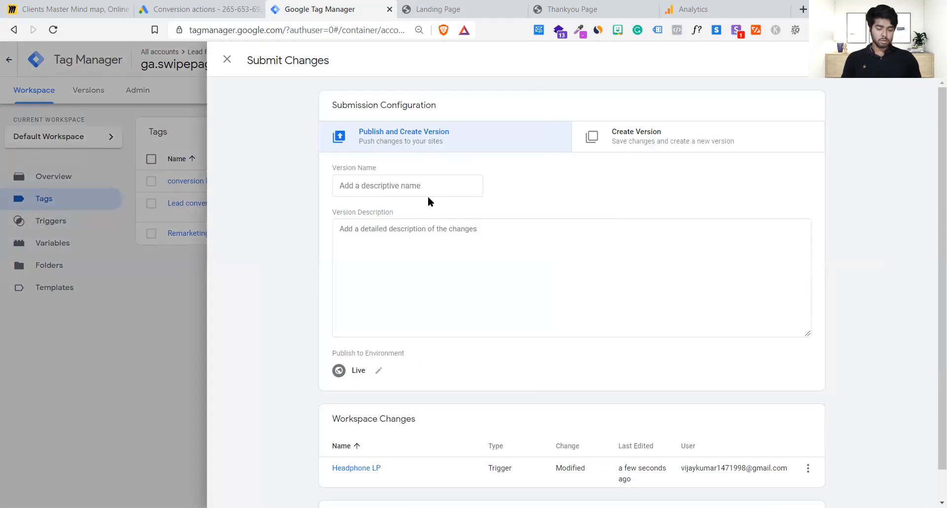
{"action": "left_click", "coordinate": [453, 186]}
{"action": "type", "text": "V 2.31"}
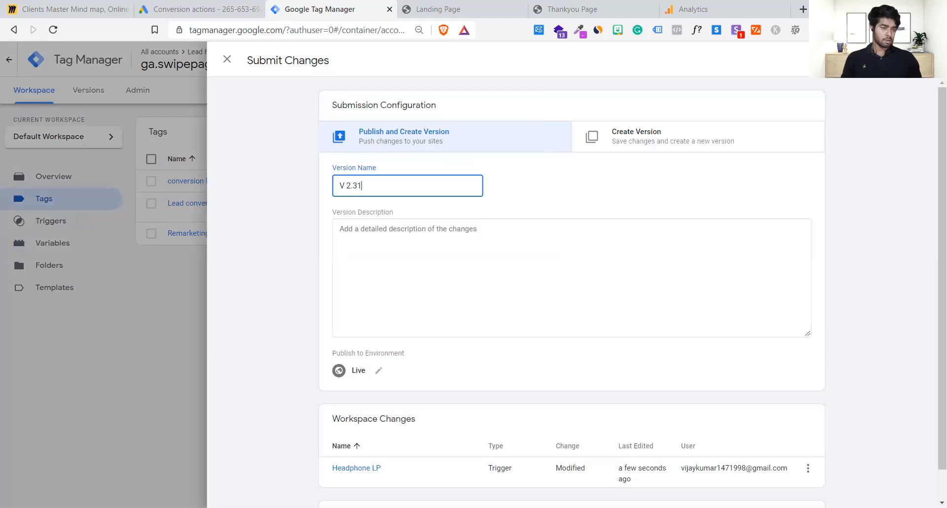
{"action": "key", "text": "Return"}
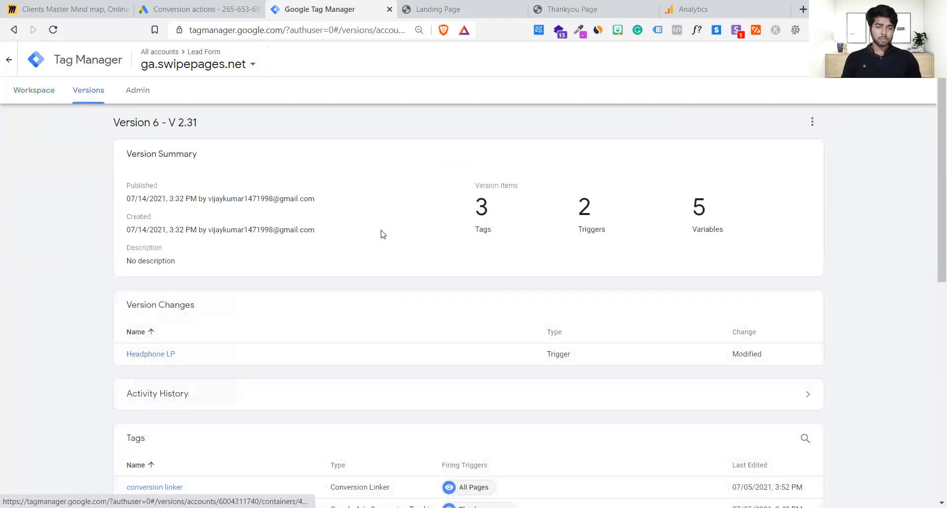
- Return to the workspace's tags list and review the firing condition of the Remarketing Tag's Headphone LP trigger
{"action": "left_click", "coordinate": [19, 86]}
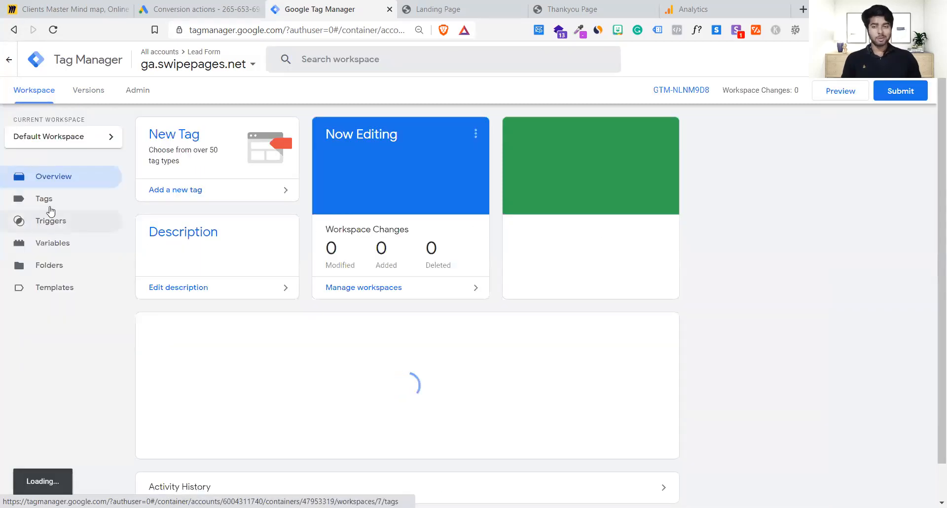
{"action": "left_click", "coordinate": [50, 200]}
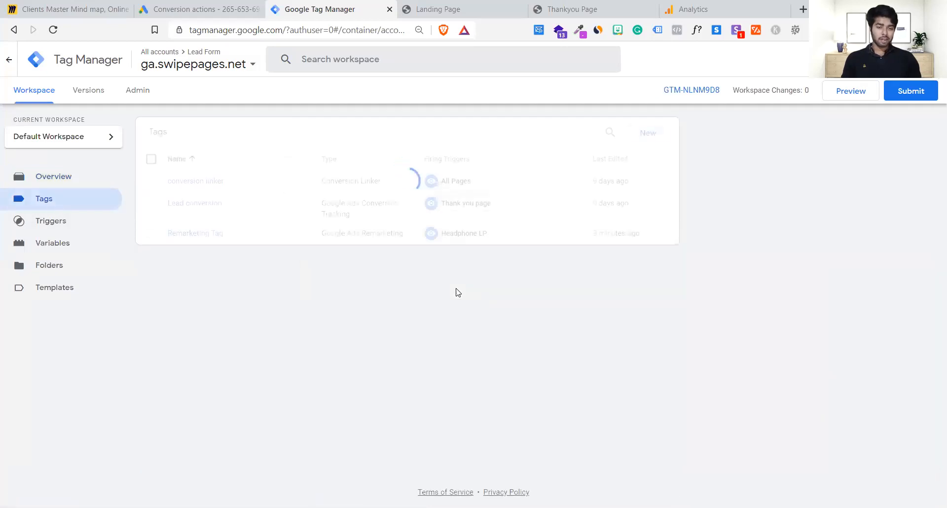
{"action": "left_click", "coordinate": [378, 232]}
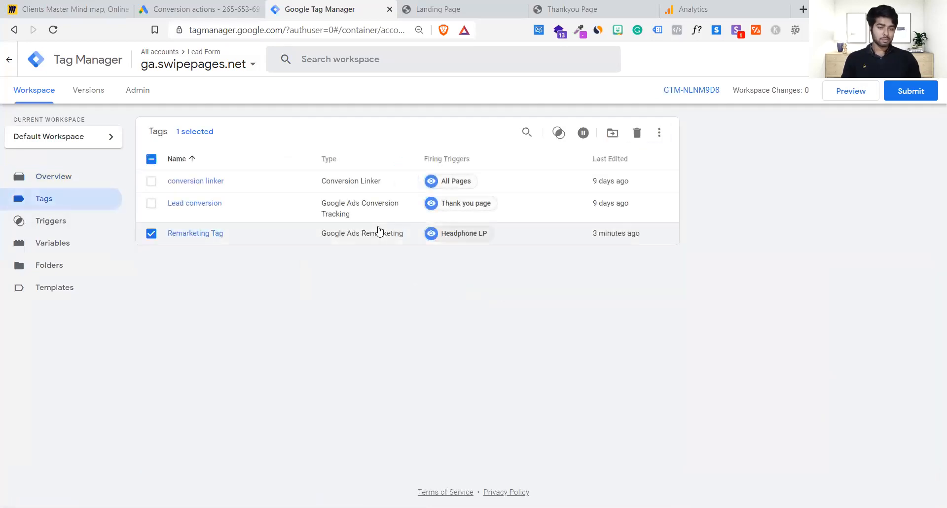
{"action": "left_click", "coordinate": [452, 233]}
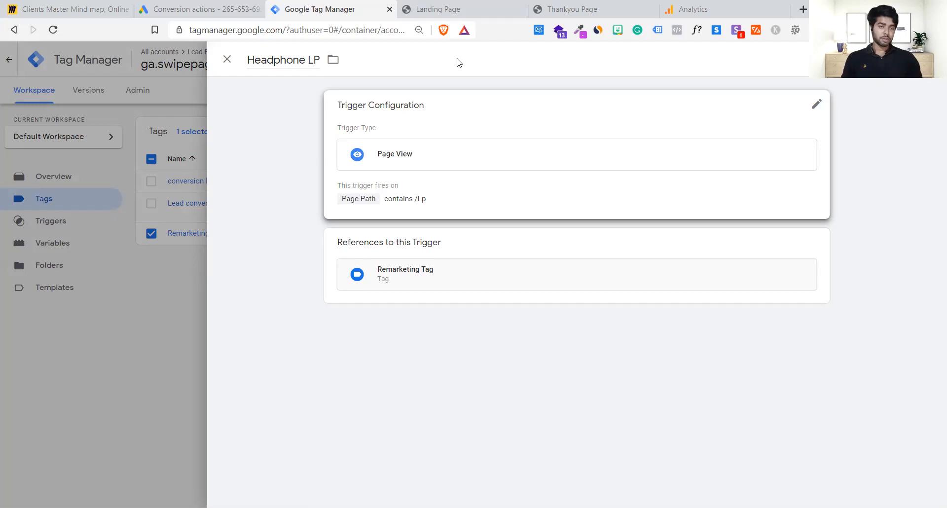
- Switch to the landing page, reload it and check its detected tags with Tag Assistant
{"action": "left_click", "coordinate": [450, 5]}
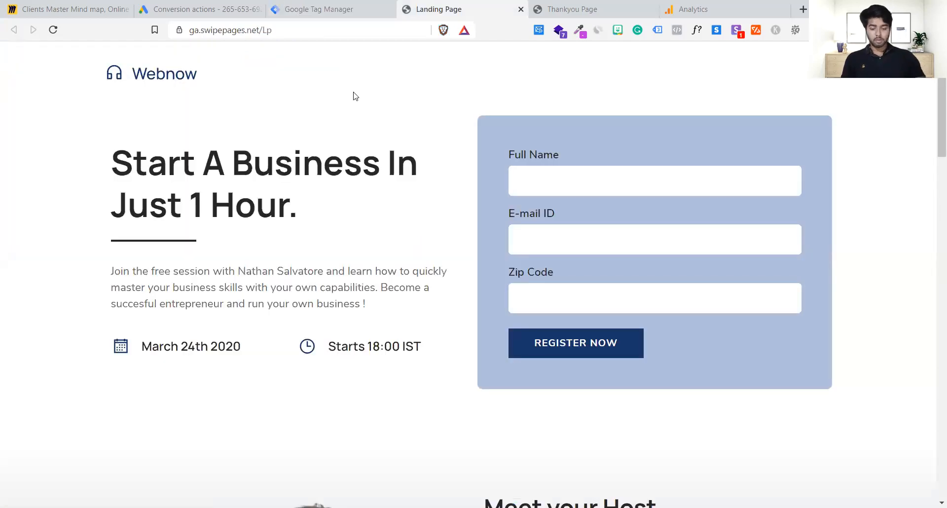
{"action": "key", "text": "ctrl+r"}
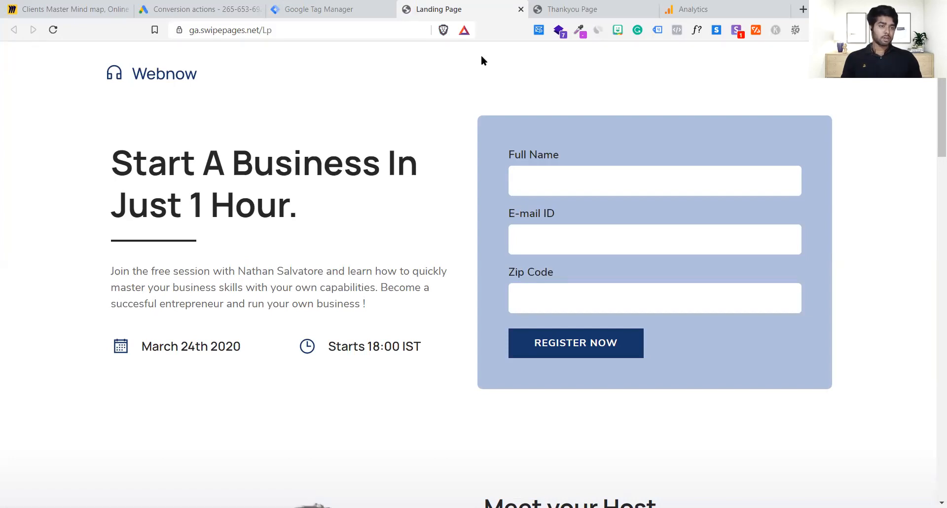
{"action": "left_click", "coordinate": [657, 30]}
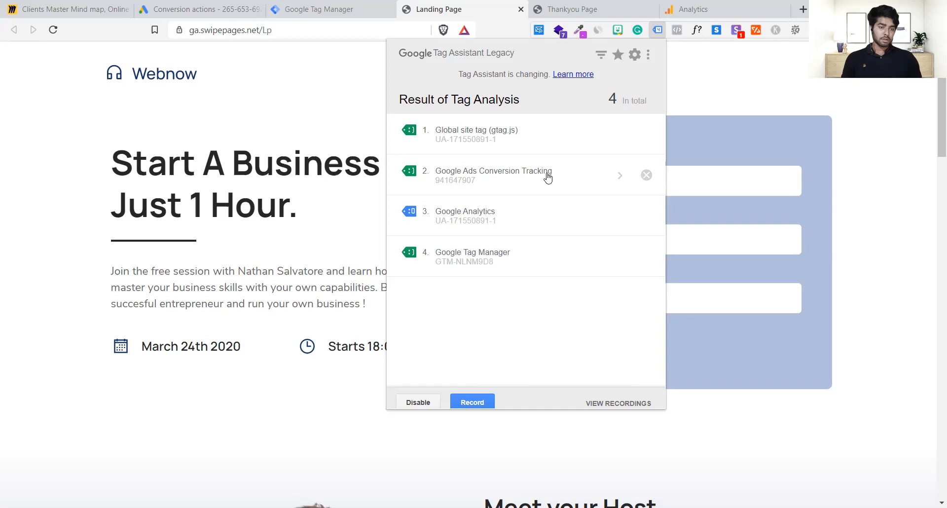
- Review the Headphone LP trigger's firing condition in Tag Manager and check the thank-you page with Tag Assistant
{"action": "left_click", "coordinate": [348, 4]}
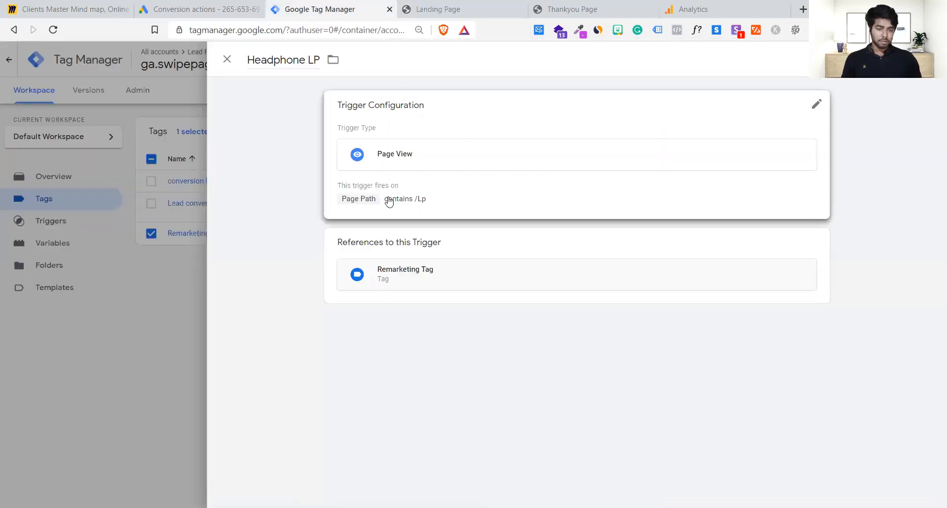
{"action": "left_click", "coordinate": [407, 7]}
{"action": "left_click", "coordinate": [568, 6]}
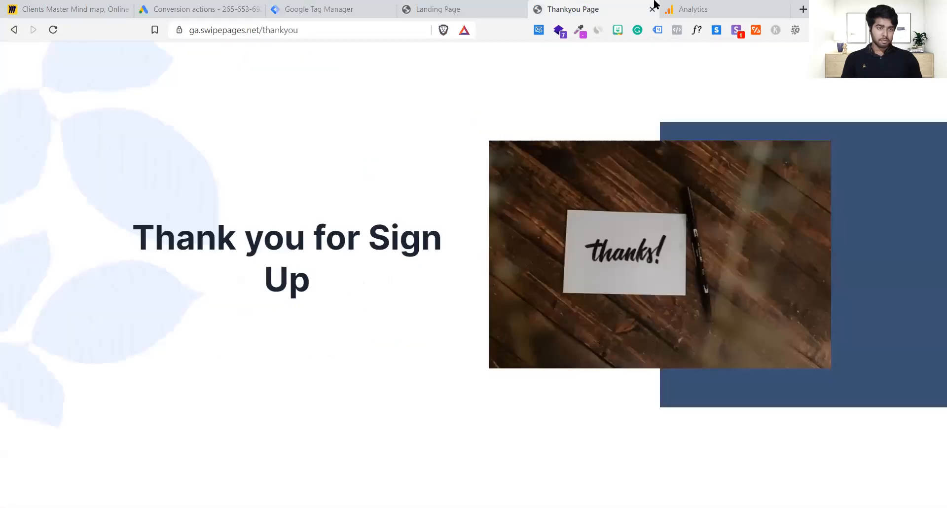
{"action": "left_click", "coordinate": [657, 30]}
- Reload the landing page and remove all of its cookies in use
{"action": "left_click", "coordinate": [470, 7]}
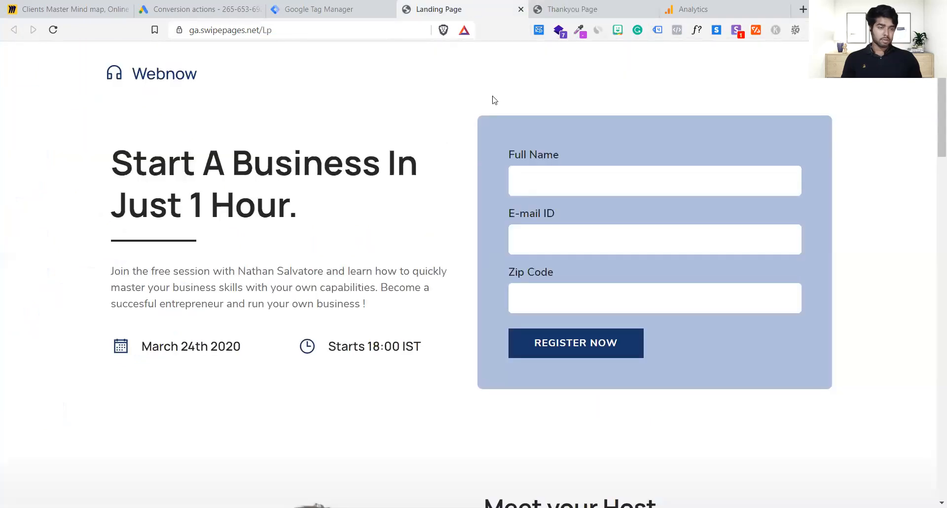
{"action": "key", "text": "F5"}
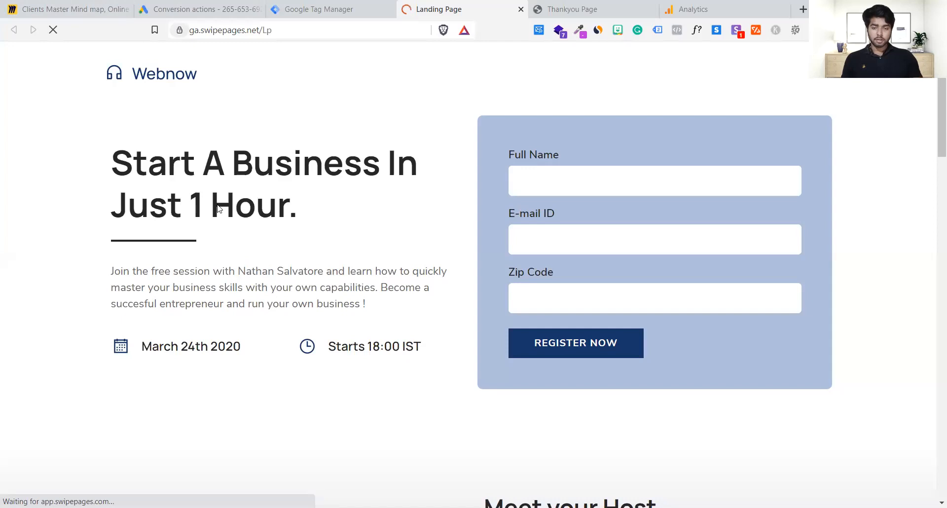
{"action": "left_click", "coordinate": [181, 29]}
{"action": "left_click", "coordinate": [250, 170]}
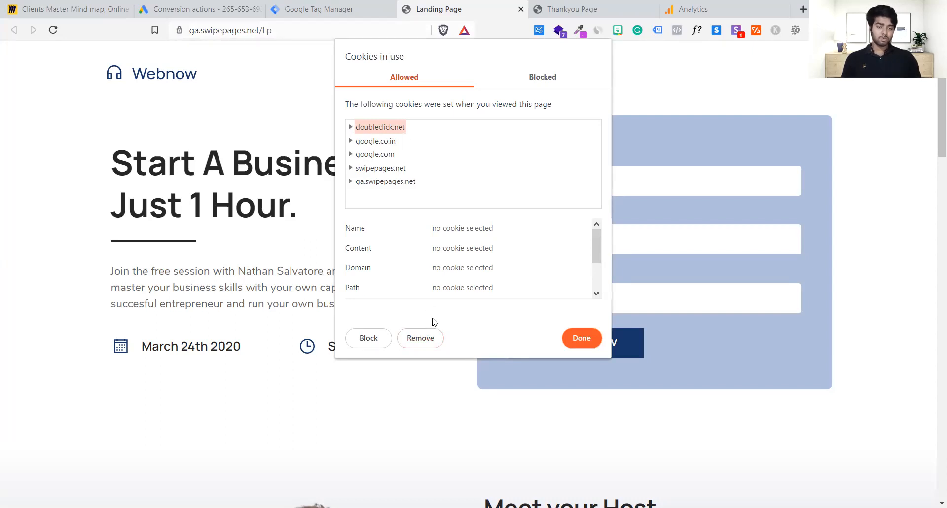
{"action": "left_click", "coordinate": [432, 334]}
{"action": "left_click", "coordinate": [433, 334]}
{"action": "left_click", "coordinate": [433, 334]}
{"action": "left_click", "coordinate": [432, 333]}
{"action": "left_click", "coordinate": [433, 334]}
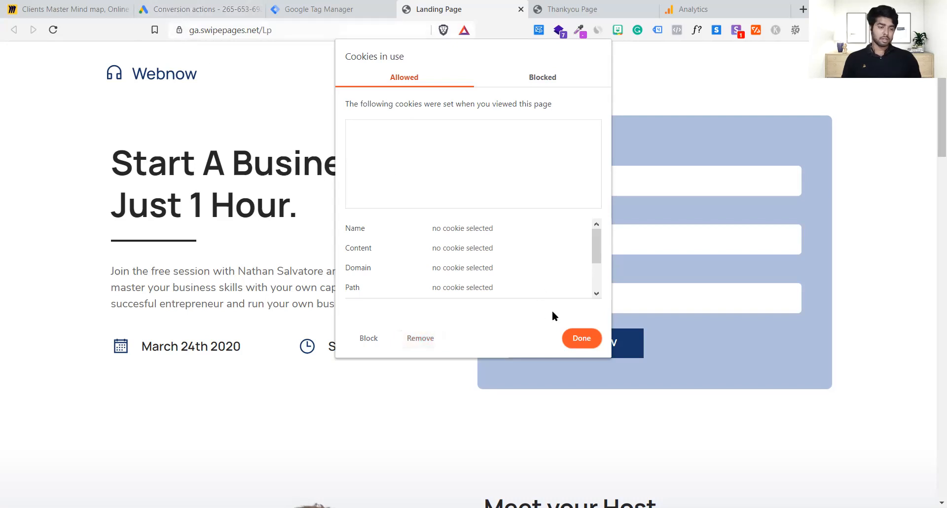
{"action": "left_click", "coordinate": [582, 340]}
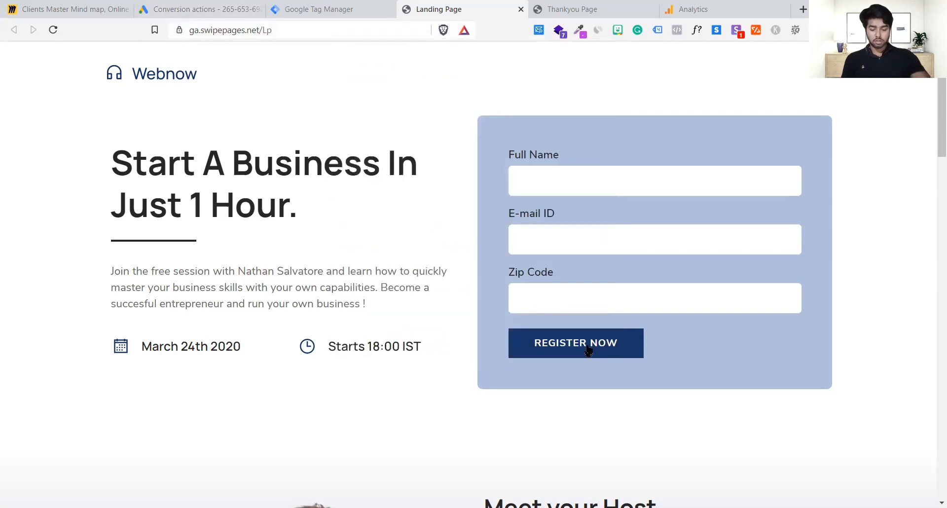
- Recheck the landing page's tags with Tag Assistant after the cookie removal
{"action": "key", "text": "ctrl+t"}
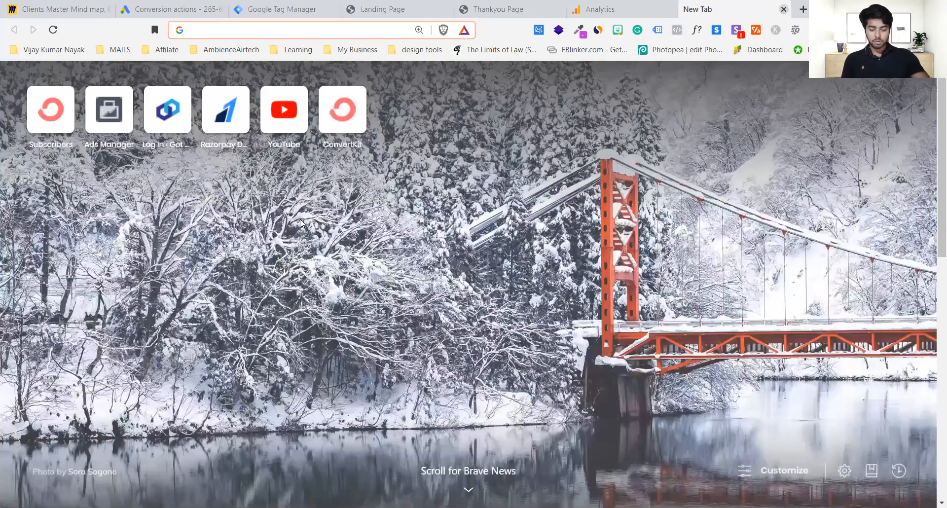
{"action": "key", "text": "ctrl+w"}
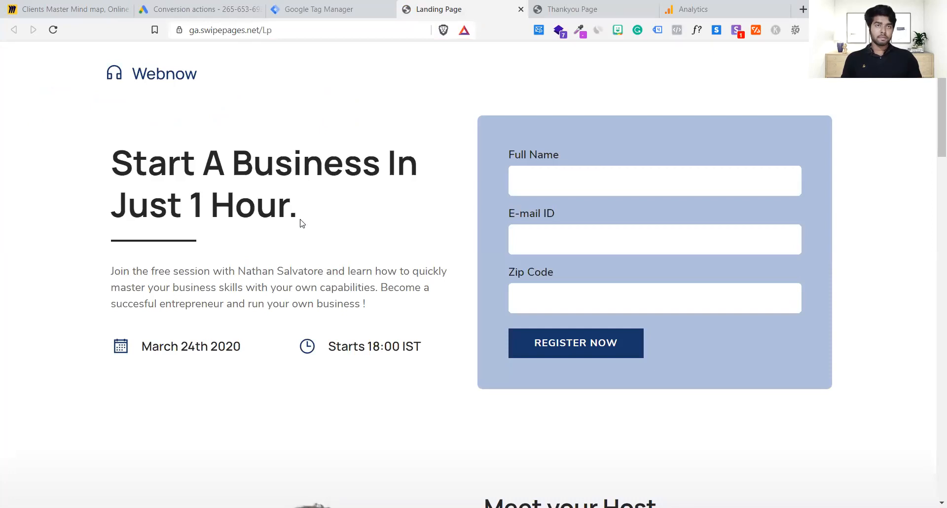
{"action": "left_click", "coordinate": [657, 30]}
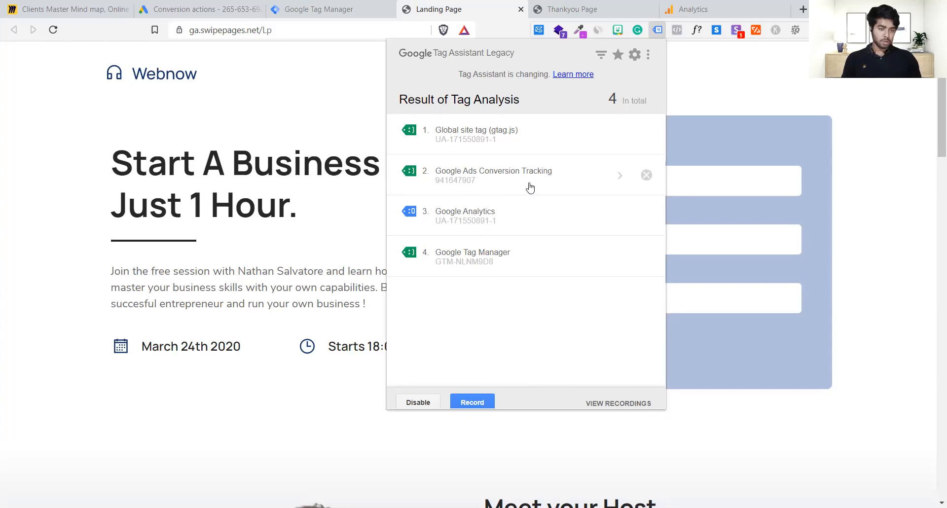
- Return to Tag Manager's tags list, compare the tag types and open the Remarketing Tag's Headphone LP trigger
{"action": "left_click", "coordinate": [315, 6]}
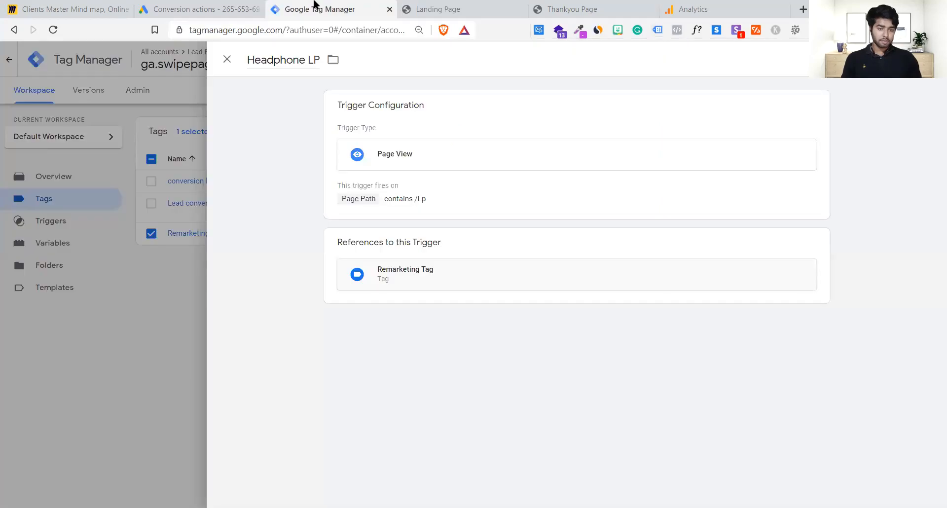
{"action": "left_click", "coordinate": [155, 276]}
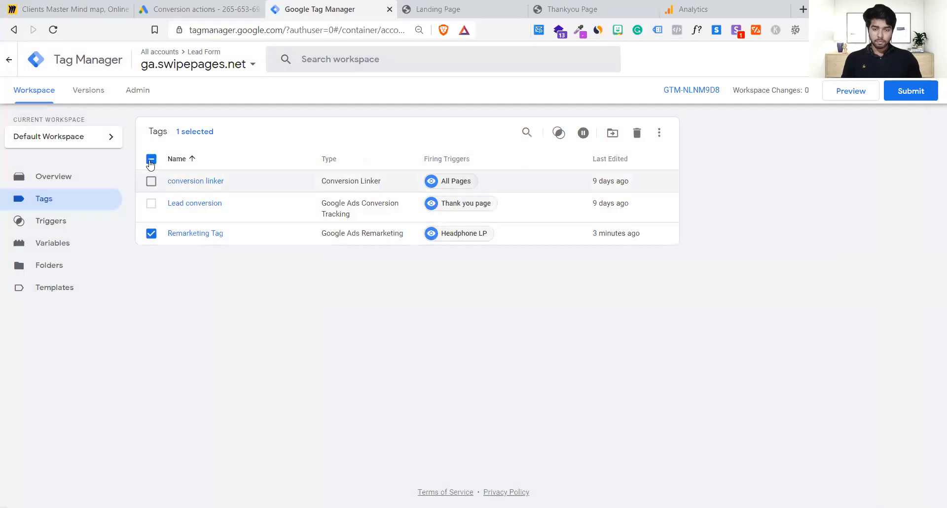
{"action": "left_click", "coordinate": [151, 160]}
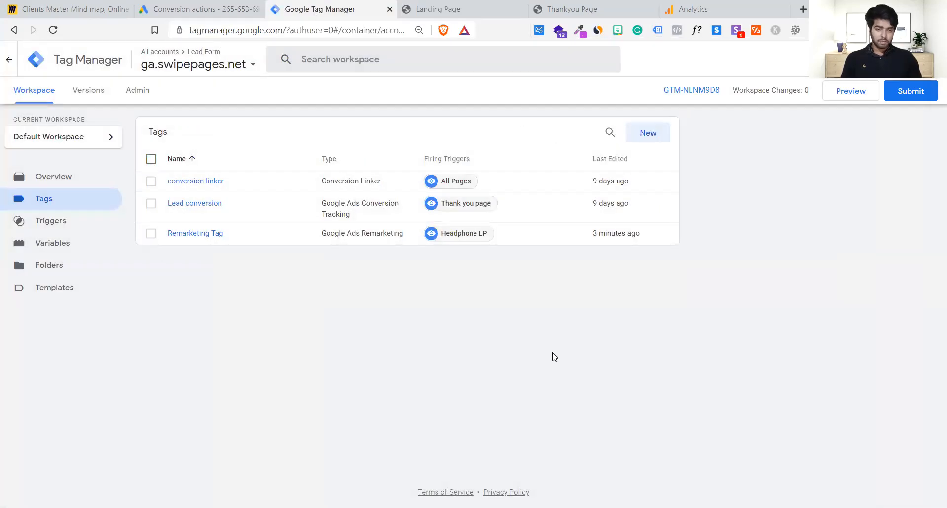
{"action": "left_click", "coordinate": [385, 218]}
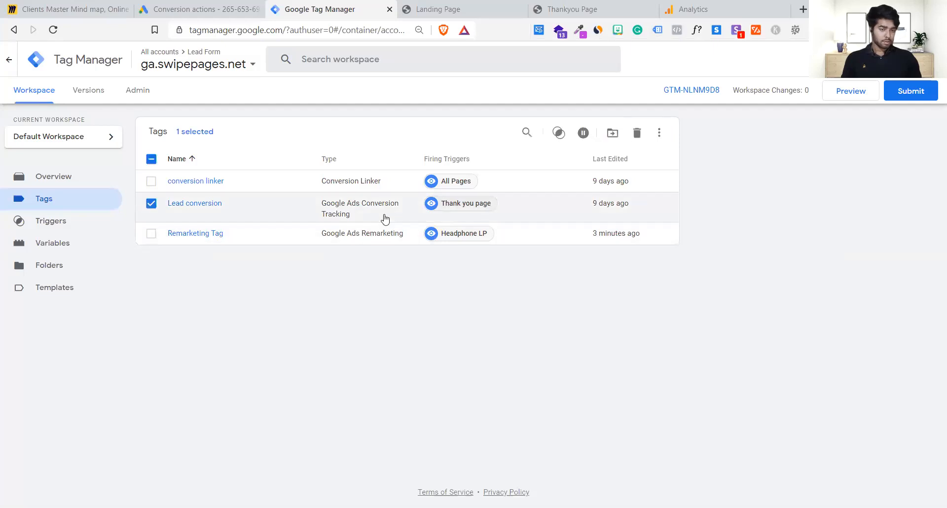
{"action": "left_click", "coordinate": [365, 240]}
{"action": "left_click", "coordinate": [384, 237]}
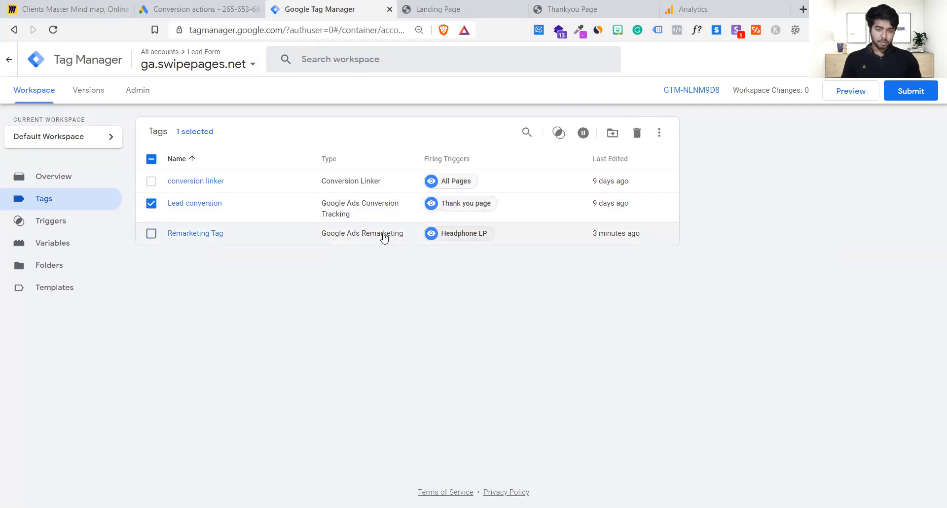
{"action": "left_click", "coordinate": [423, 235]}
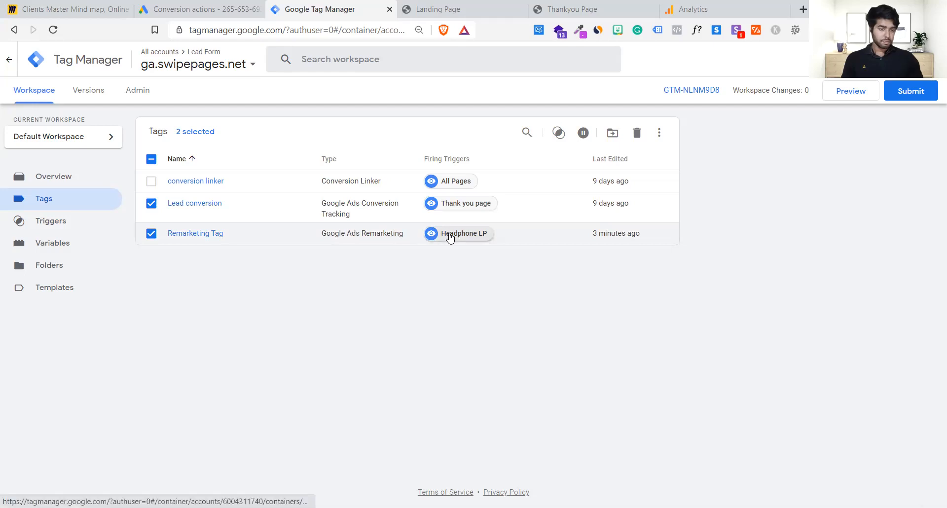
{"action": "left_click", "coordinate": [451, 238]}
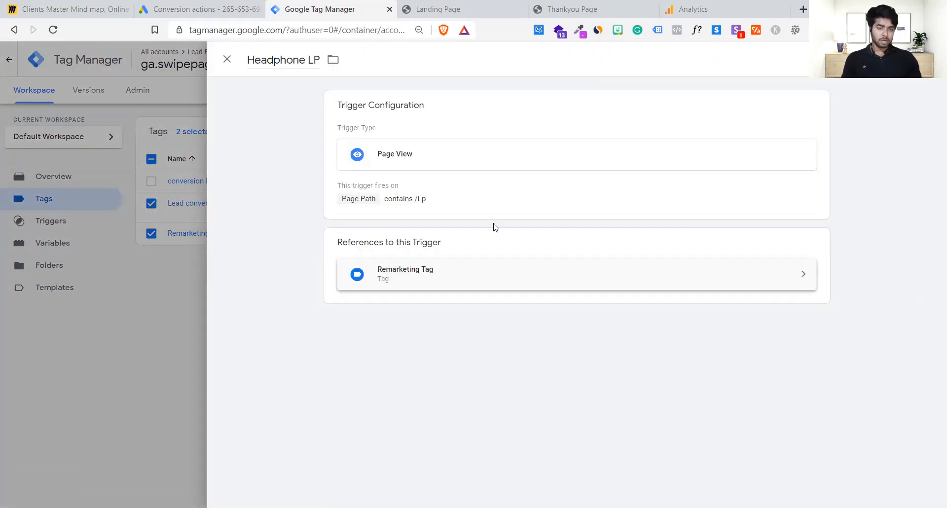
- Open the Remarketing Tag from the Headphone LP trigger's references, clear its conversion label and save the tag
{"action": "left_click", "coordinate": [514, 176]}
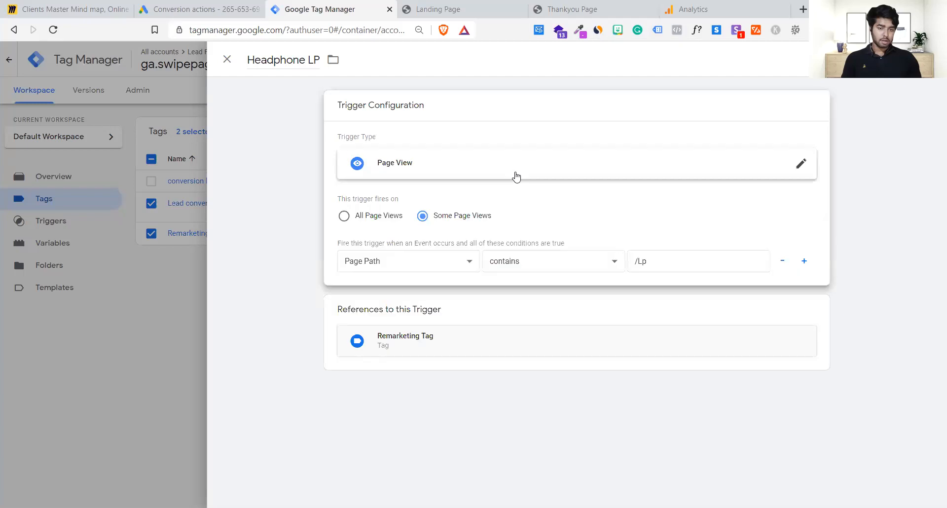
{"action": "left_click", "coordinate": [481, 346]}
{"action": "left_click", "coordinate": [96, 298]}
{"action": "left_click", "coordinate": [468, 350]}
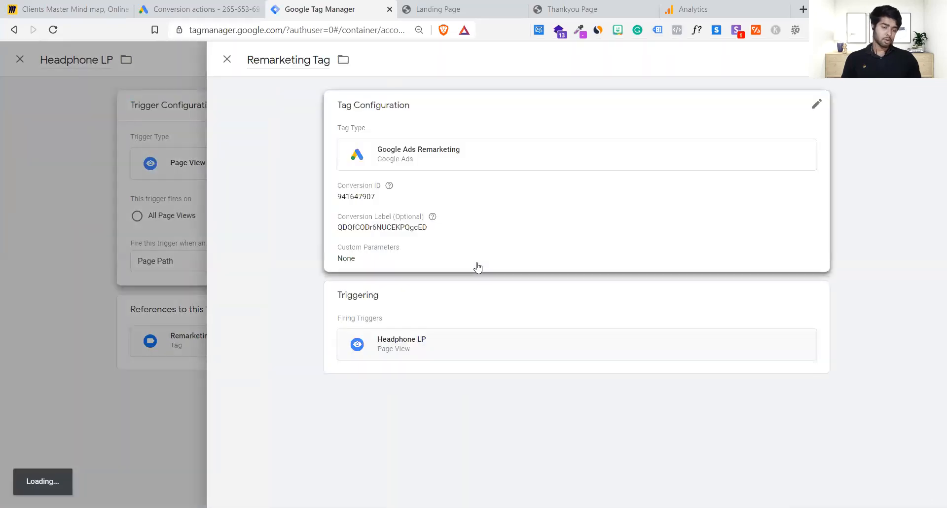
{"action": "left_click", "coordinate": [372, 222]}
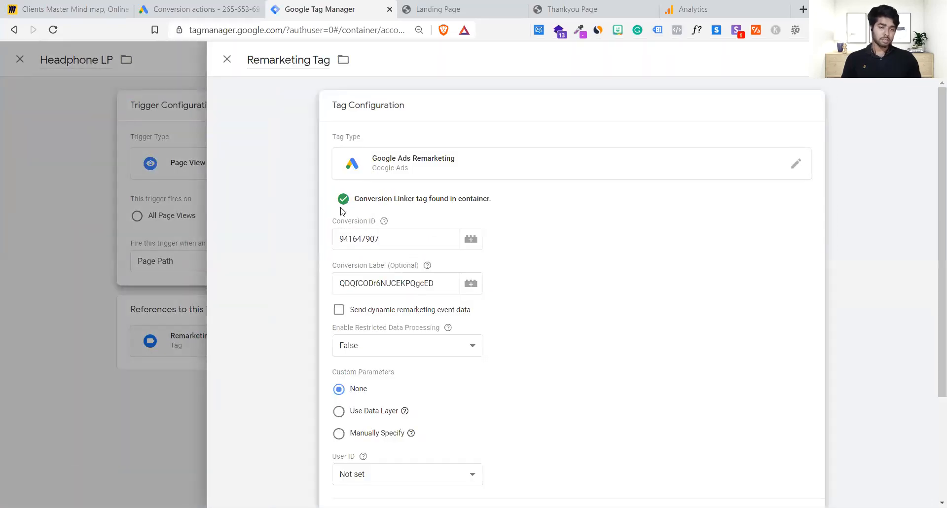
{"action": "left_click", "coordinate": [401, 240]}
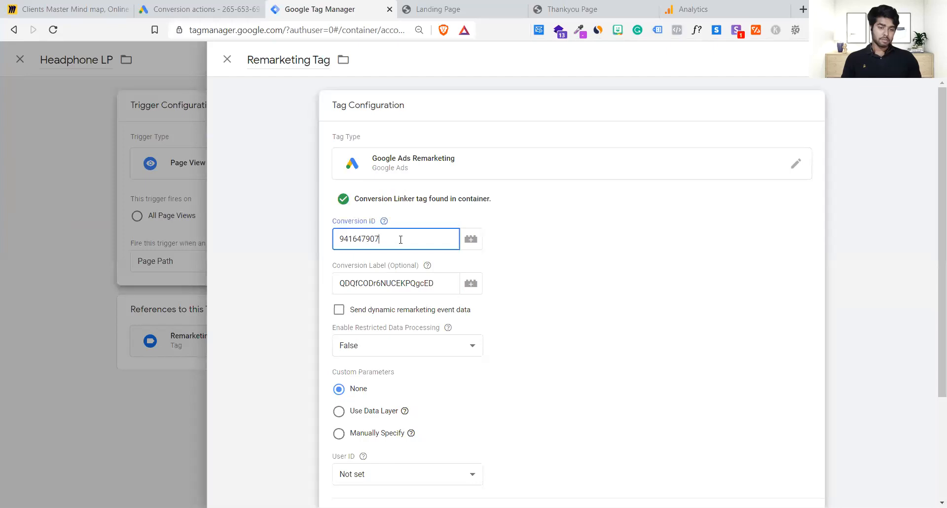
{"action": "scroll", "coordinate": [401, 232], "scroll_direction": "down", "scroll_amount": 2}
{"action": "left_click", "coordinate": [427, 211]}
{"action": "key", "text": "ctrl+a"}
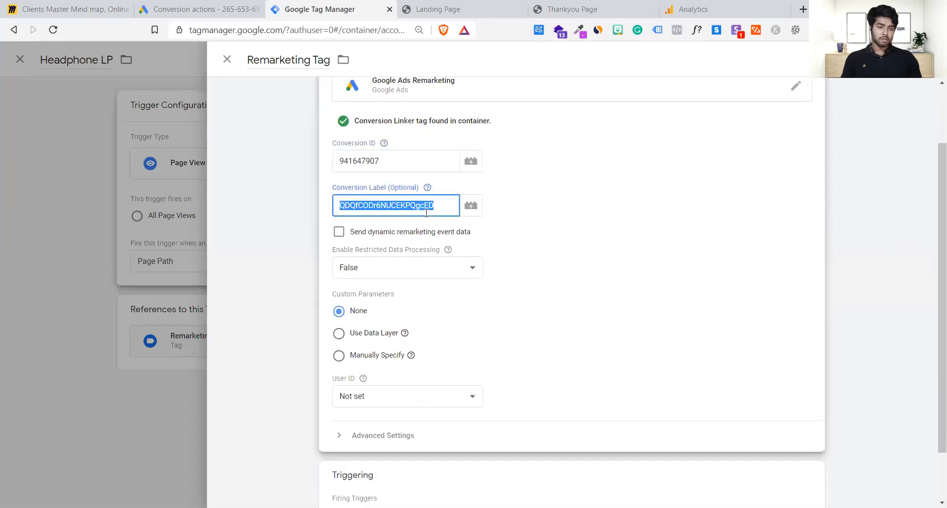
{"action": "key", "text": "BackSpace"}
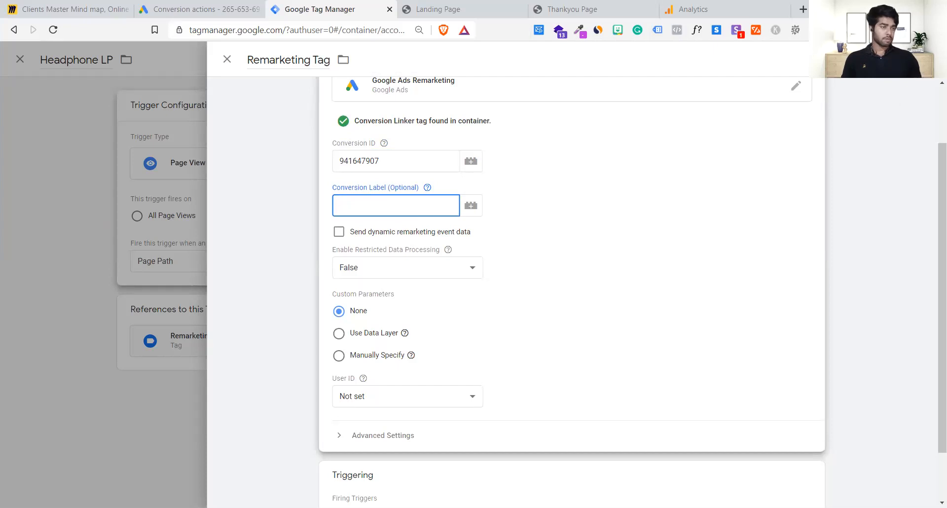
{"action": "left_click", "coordinate": [894, 59]}
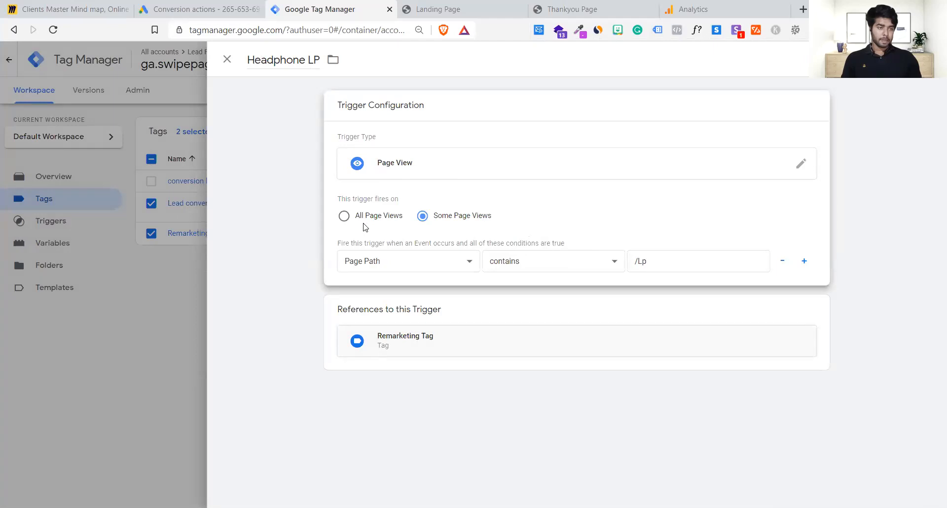
- Close the trigger, then submit and publish the workspace changes as a version named v 3.32
{"action": "left_click", "coordinate": [167, 294]}
{"action": "left_click", "coordinate": [918, 88]}
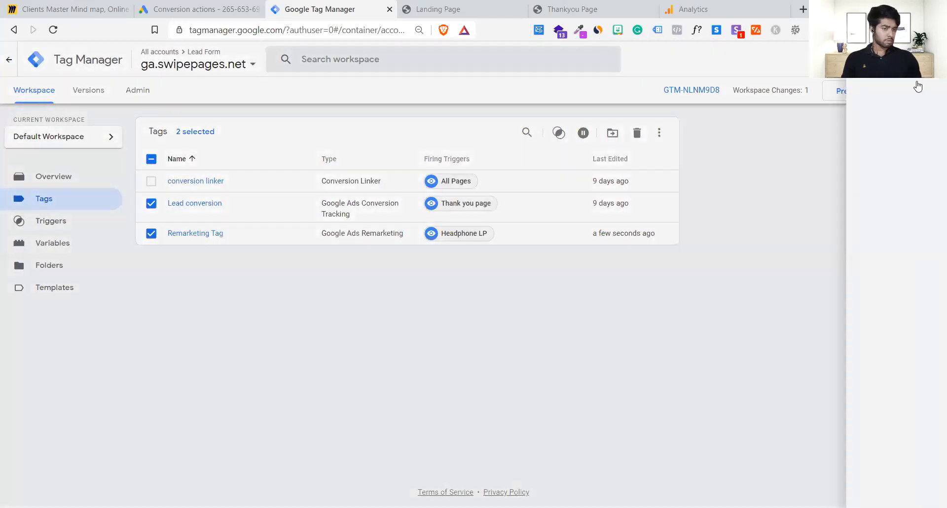
{"action": "left_click", "coordinate": [463, 193]}
{"action": "type", "text": "v 3.32"}
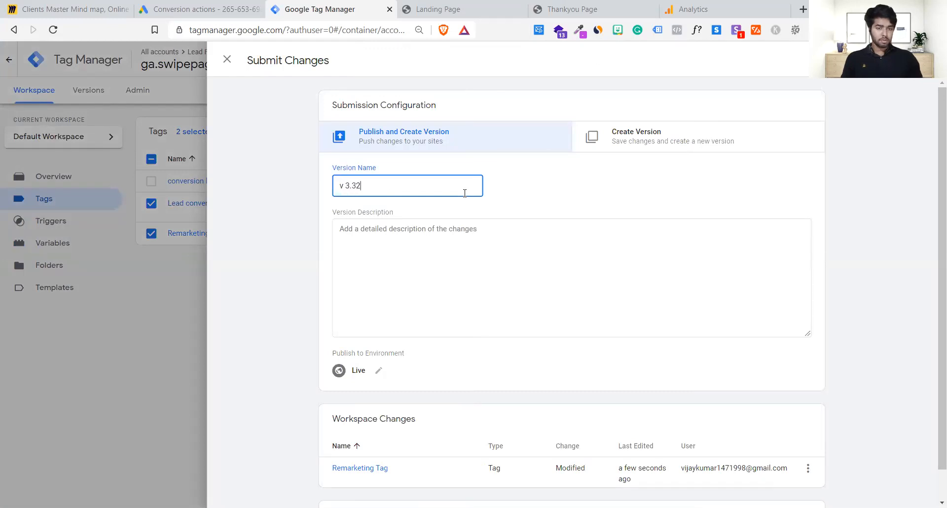
{"action": "left_click", "coordinate": [916, 61]}
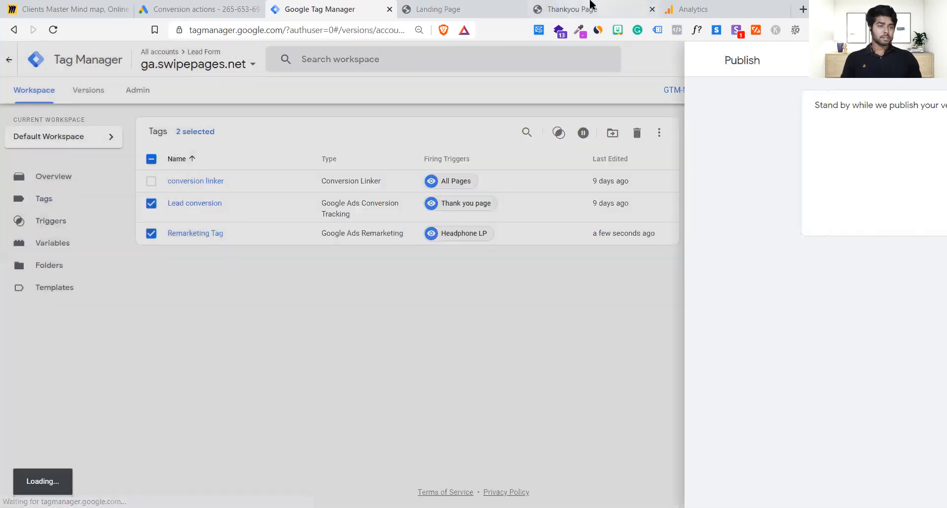
- Open a new browser tab before the Analytics tab and load lp.ambienceairtech.com/thanku in it
{"action": "left_click", "coordinate": [602, 6]}
{"action": "left_click", "coordinate": [673, 4]}
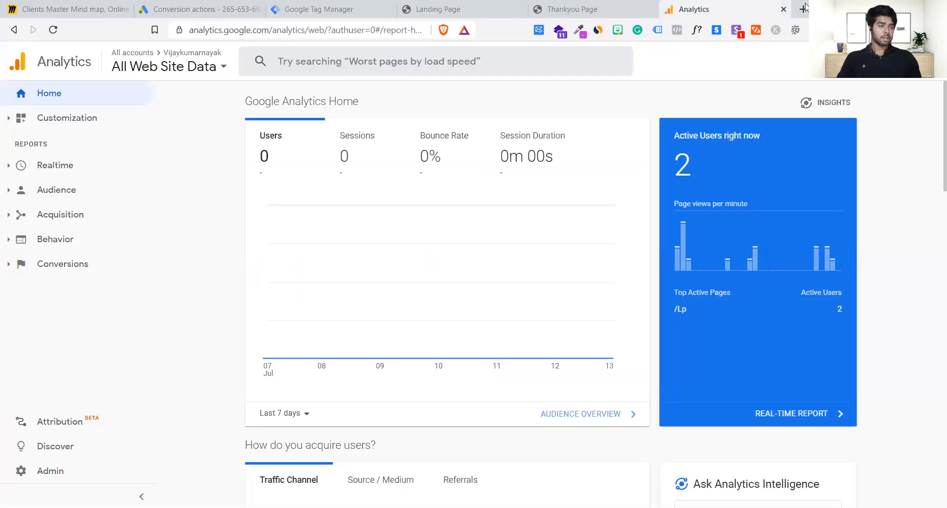
{"action": "left_click", "coordinate": [803, 9]}
{"action": "left_click", "coordinate": [689, 9]}
{"action": "left_click_drag", "start_coordinate": [666, 2], "coordinate": [666, 3]}
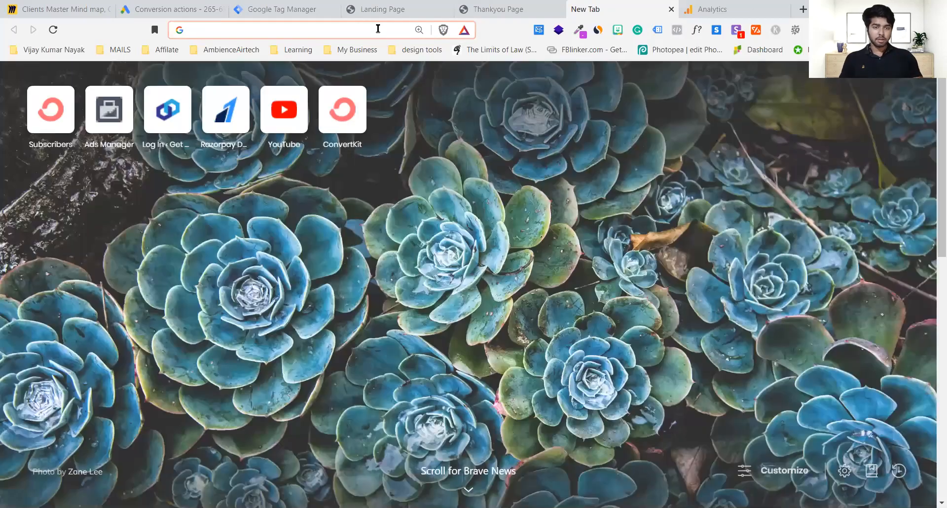
{"action": "type", "text": "lp.ambienceairtech.com"}
{"action": "left_click", "coordinate": [398, 109]}
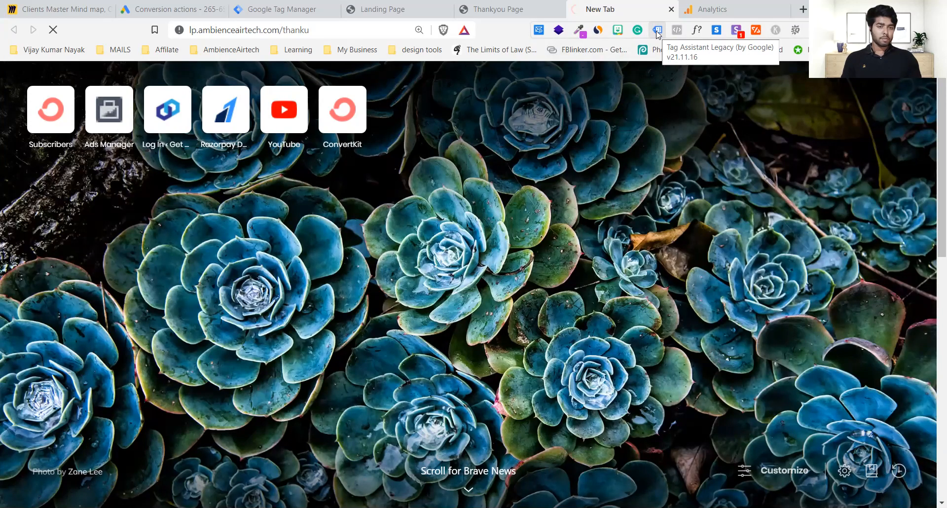
{"action": "left_click", "coordinate": [541, 9]}
{"action": "left_click", "coordinate": [589, 11]}
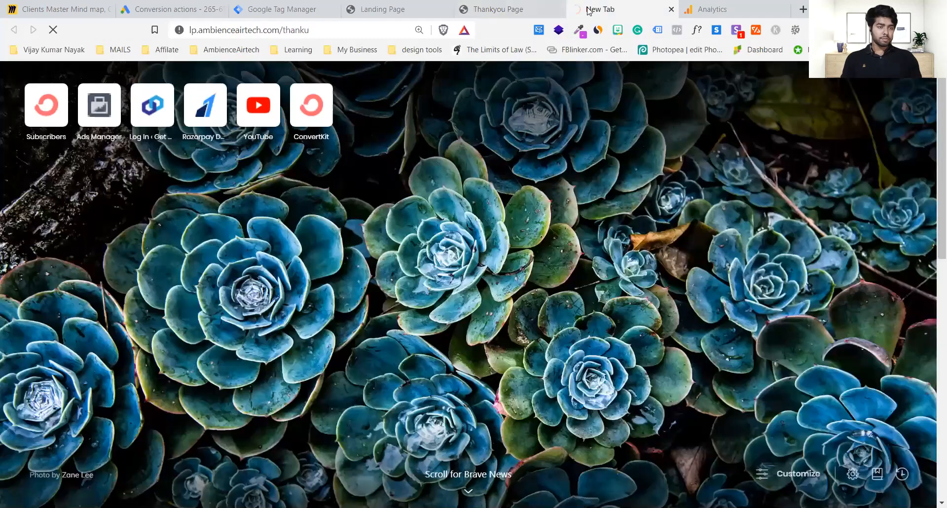
{"action": "left_click", "coordinate": [505, 7]}
{"action": "left_click", "coordinate": [607, 9]}
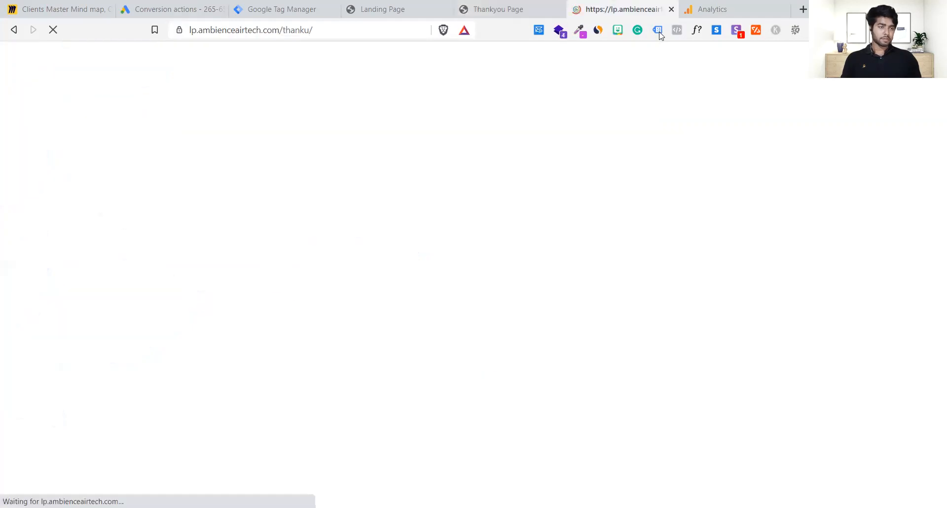
- Enable Tag Assistant Legacy on the lp.ambienceairtech.com/thanku page and check its tag analysis results
{"action": "left_click", "coordinate": [658, 31]}
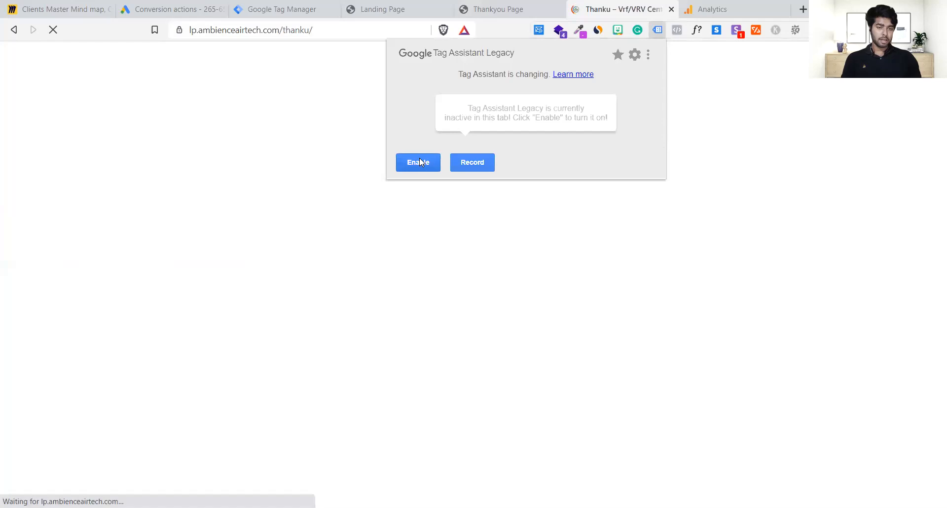
{"action": "left_click", "coordinate": [420, 159]}
{"action": "left_click", "coordinate": [286, 229]}
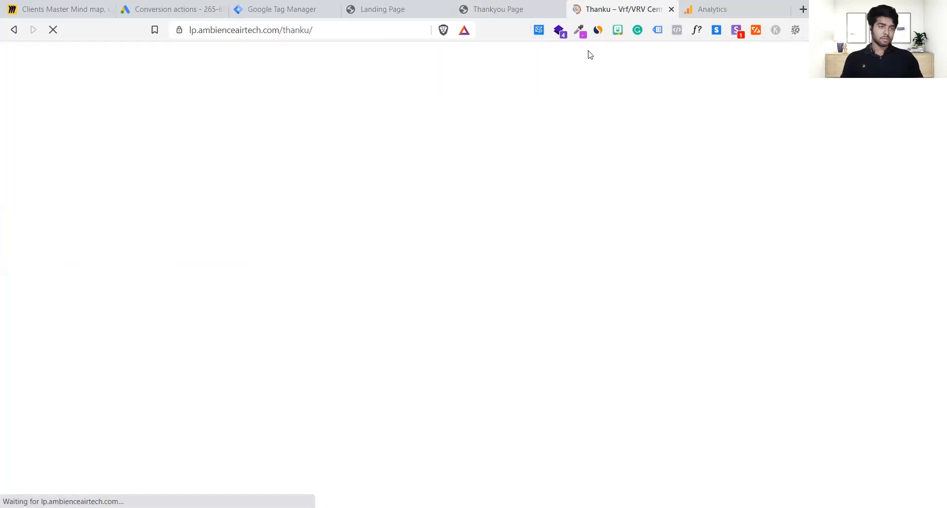
{"action": "left_click", "coordinate": [657, 31]}
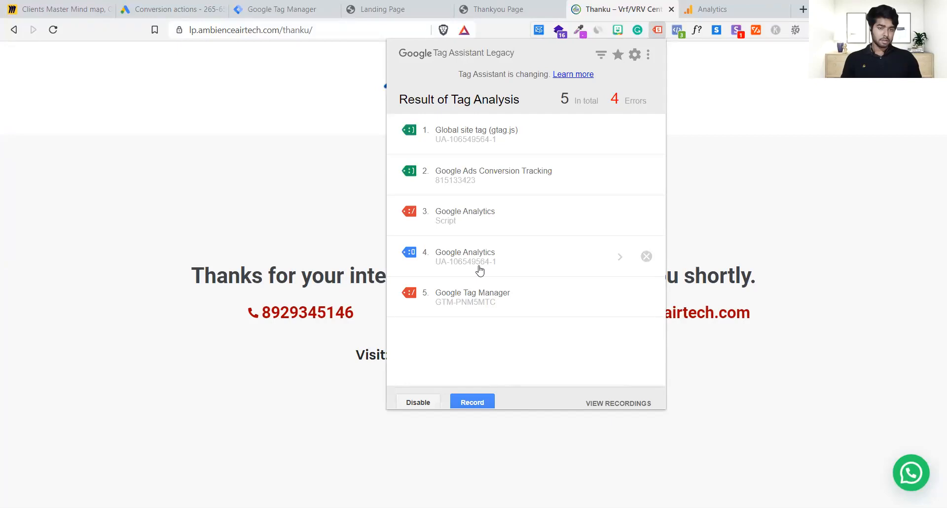
- Close the lp.ambienceairtech.com/thanku tab and bring up the ga.swipepages.net/Lp landing page
{"action": "left_click", "coordinate": [503, 7]}
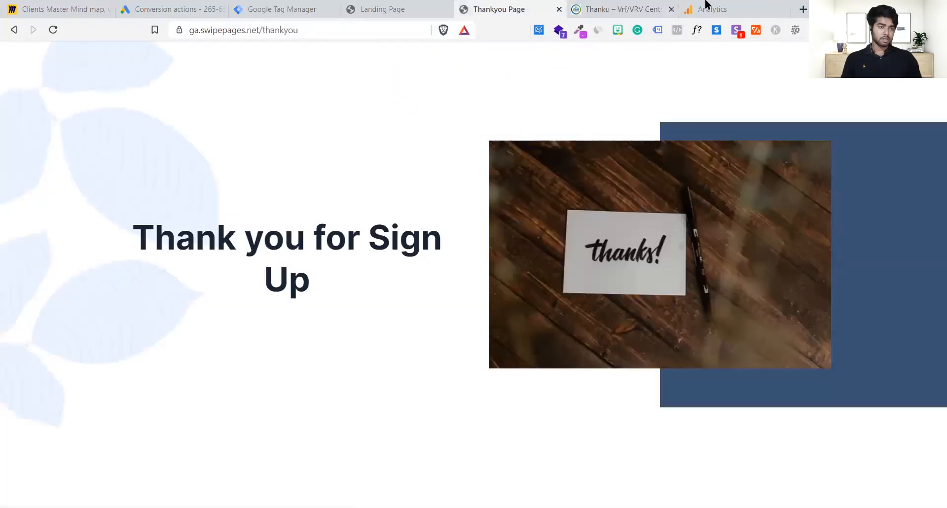
{"action": "left_click", "coordinate": [672, 9]}
{"action": "left_click", "coordinate": [383, 8]}
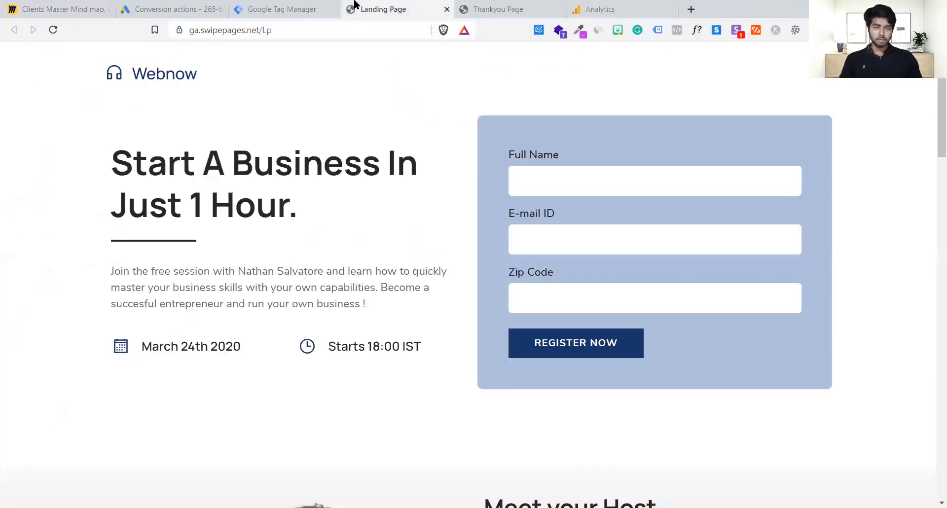
- Return to Tag Manager and review the published version v 3.32, including its changes, tags and triggers
{"action": "left_click", "coordinate": [294, 5]}
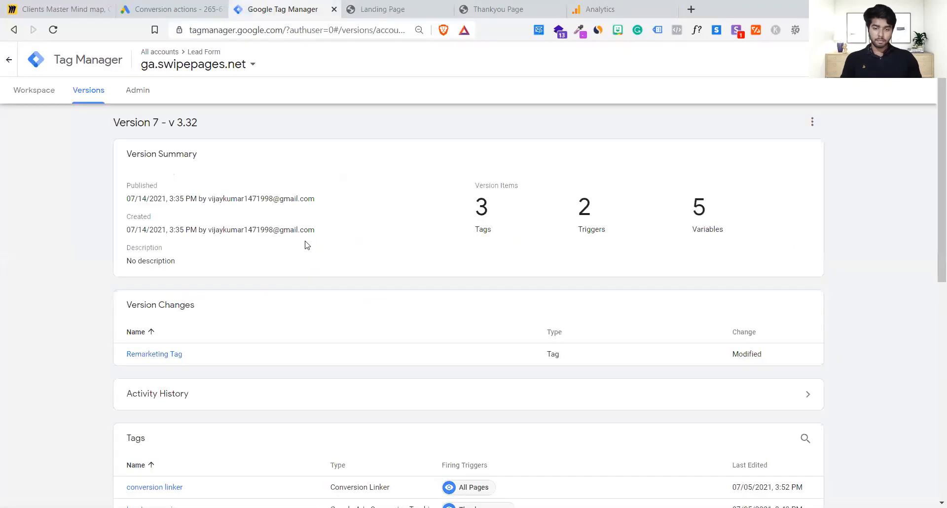
{"action": "scroll", "coordinate": [306, 244], "scroll_direction": "down", "scroll_amount": 6}
{"action": "scroll", "coordinate": [306, 244], "scroll_direction": "up", "scroll_amount": 3}
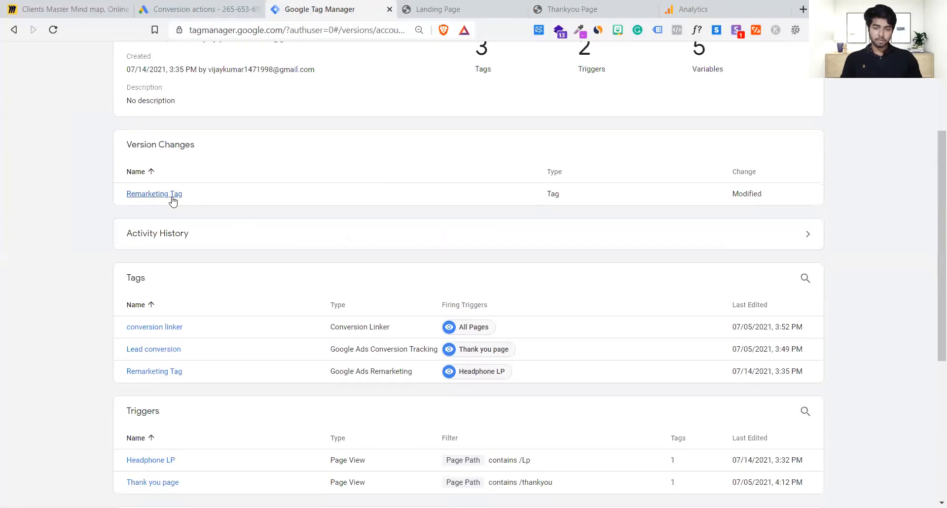
{"action": "scroll", "coordinate": [222, 198], "scroll_direction": "up", "scroll_amount": 3}
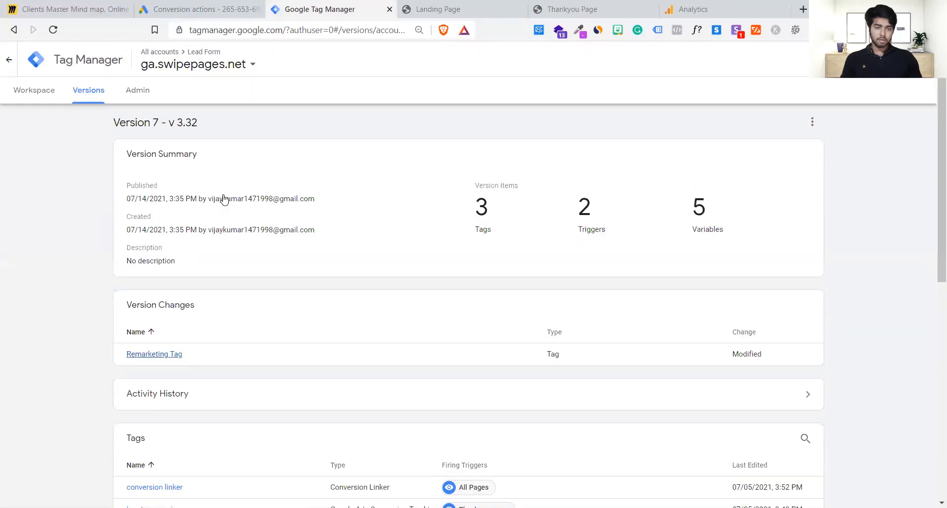
- Open the Remarketing Tag from the workspace's tags list and check the landing page's address against it
{"action": "left_click", "coordinate": [15, 98]}
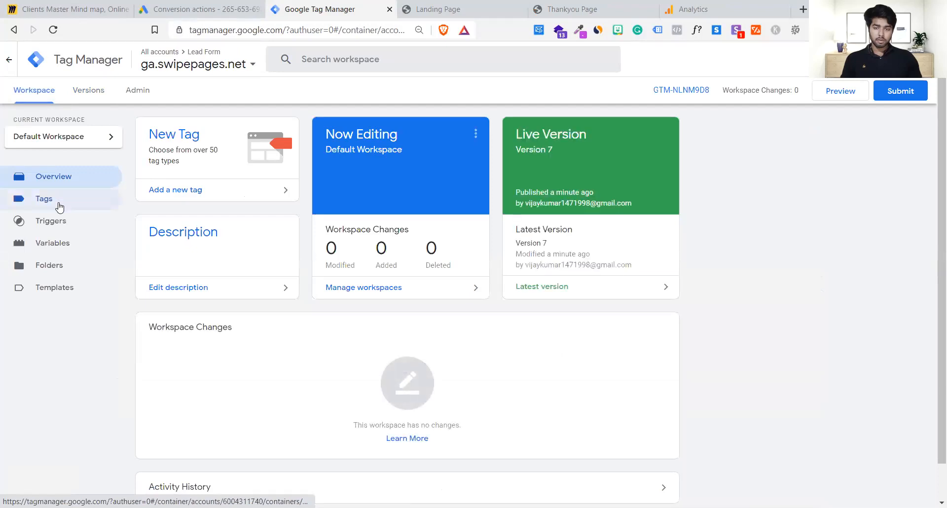
{"action": "left_click", "coordinate": [58, 204]}
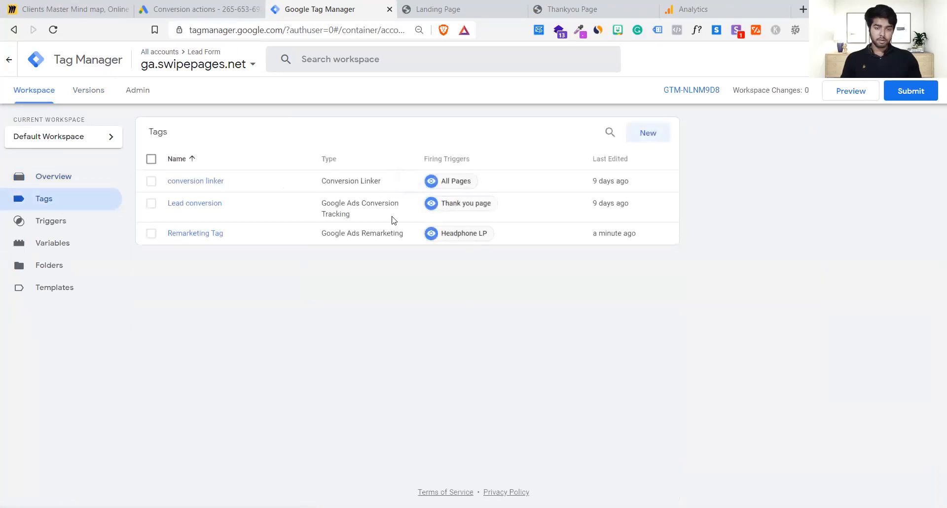
{"action": "left_click", "coordinate": [293, 239]}
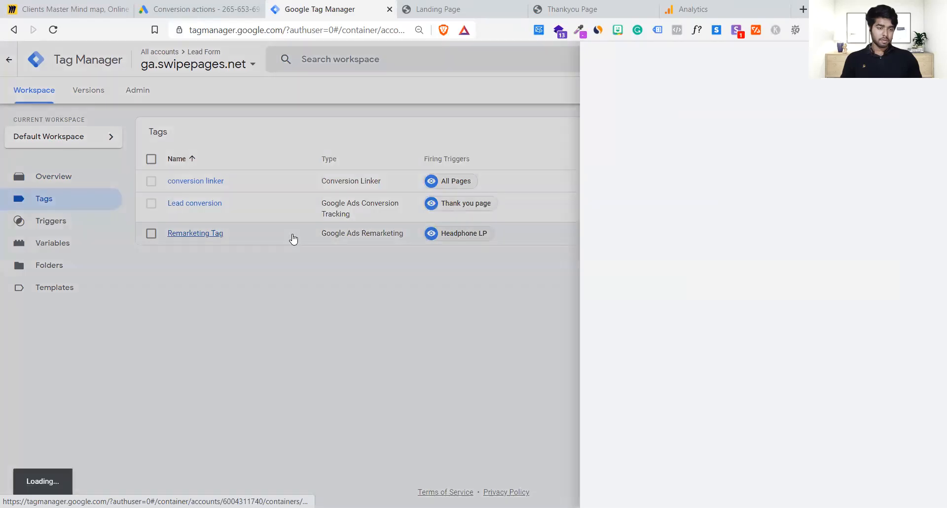
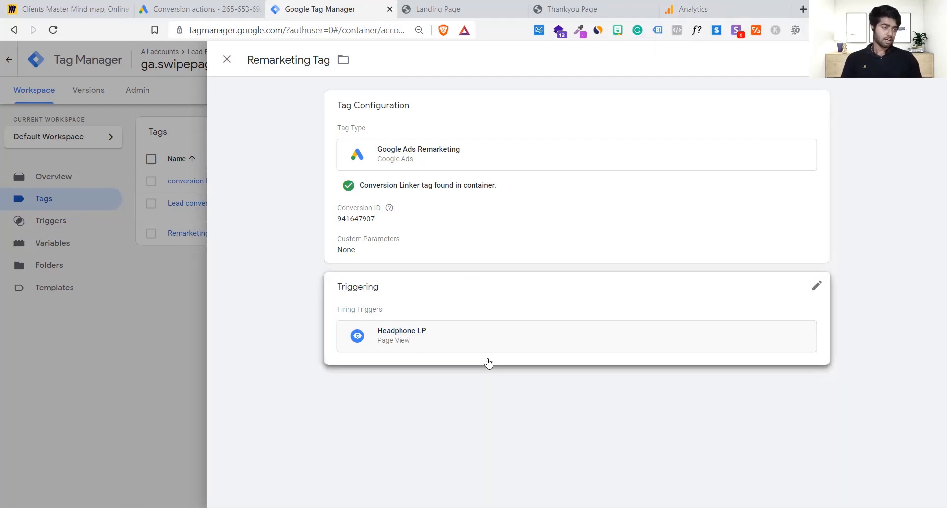
{"action": "left_click", "coordinate": [436, 11]}
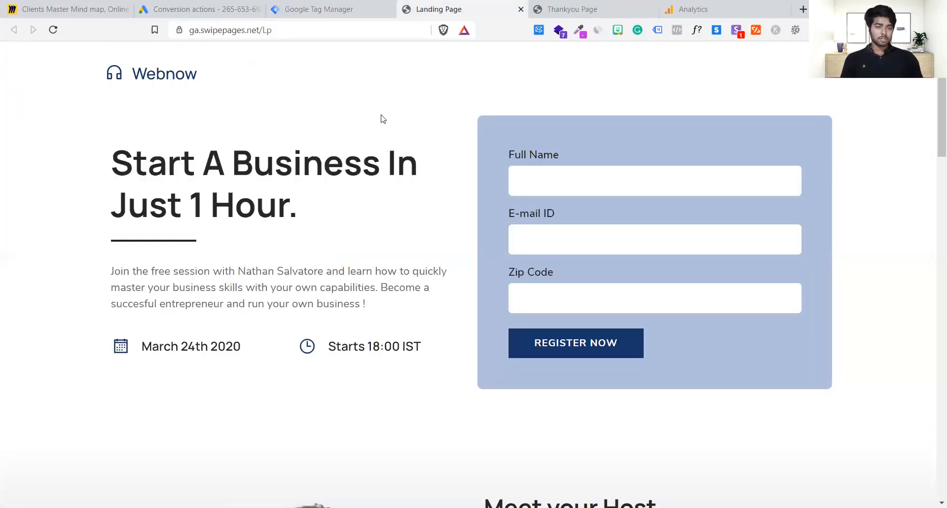
{"action": "left_click", "coordinate": [308, 8]}
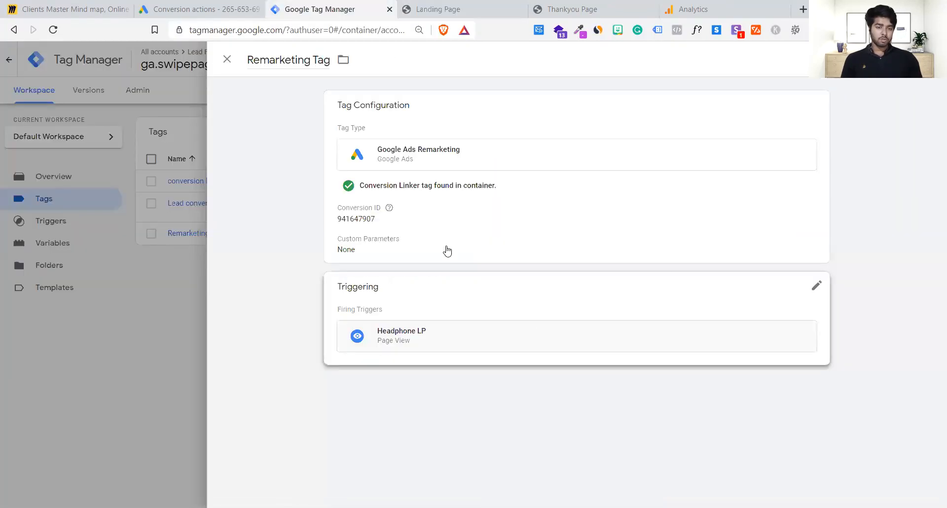
- Review the Remarketing Tag's configuration and its Headphone LP trigger's conditions, and close both without editing
{"action": "left_click", "coordinate": [441, 160]}
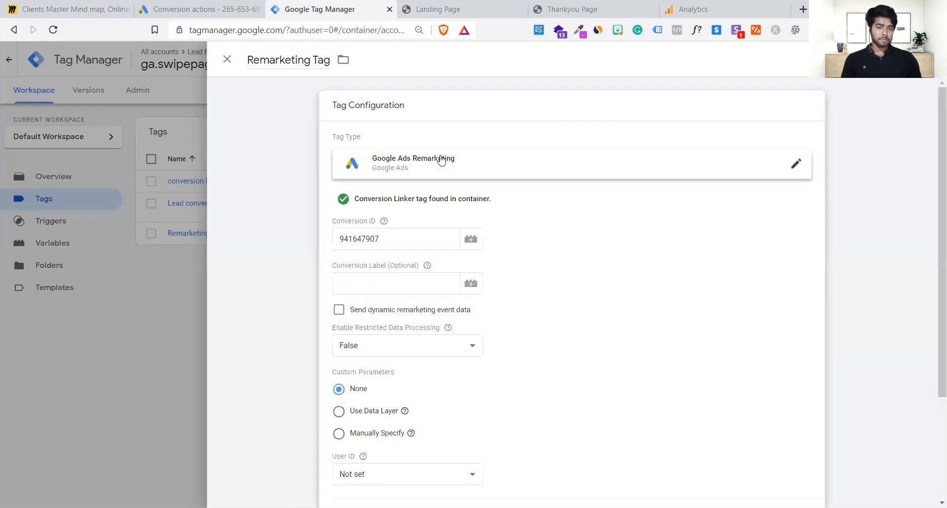
{"action": "left_click", "coordinate": [417, 239]}
{"action": "left_click", "coordinate": [586, 321]}
{"action": "scroll", "coordinate": [587, 322], "scroll_direction": "down", "scroll_amount": 3}
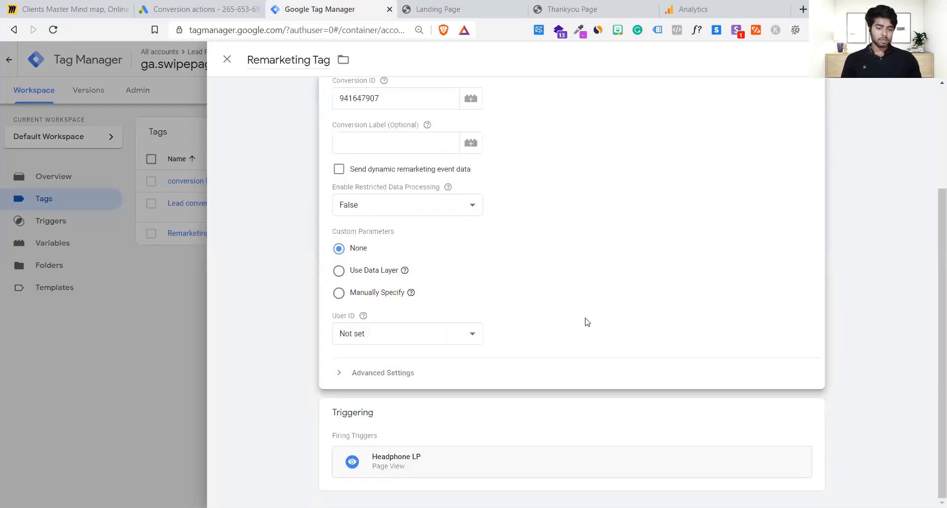
{"action": "left_click", "coordinate": [499, 462]}
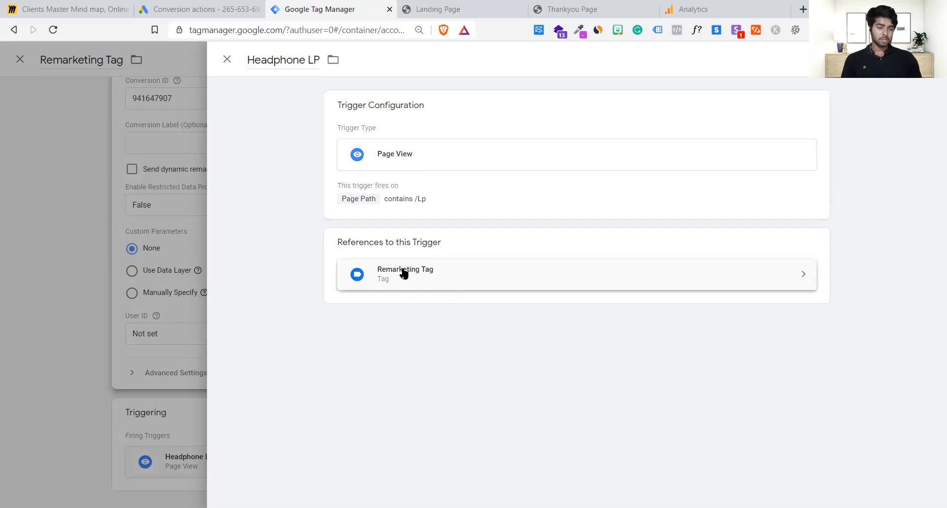
{"action": "left_click", "coordinate": [228, 58]}
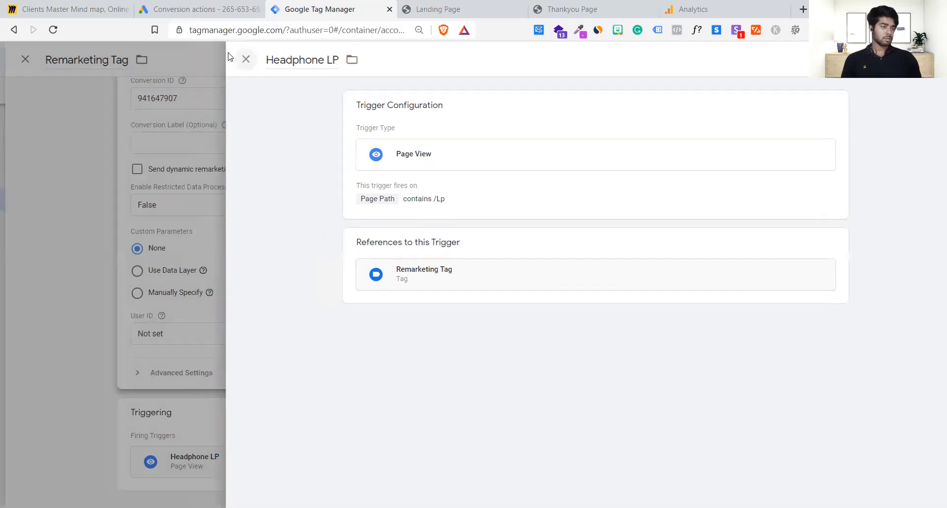
{"action": "left_click", "coordinate": [227, 59]}
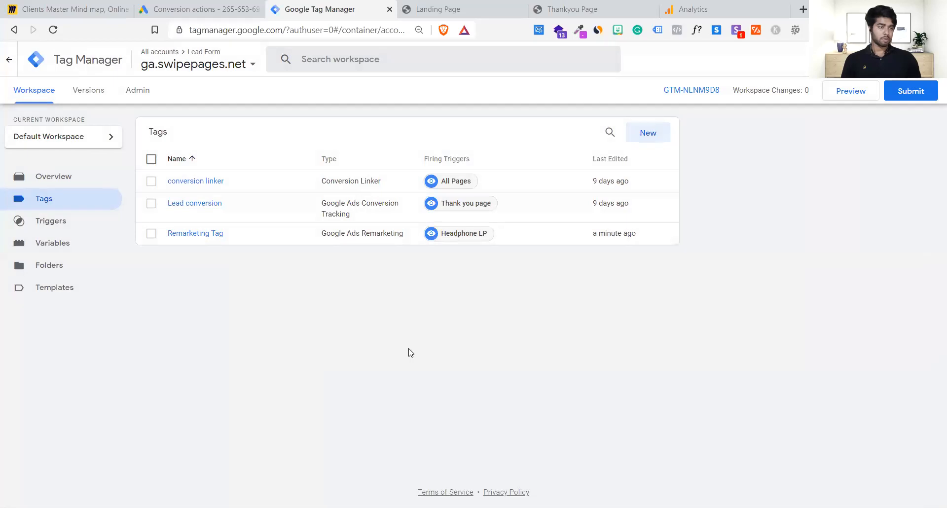
- Dismiss a new change submission, reopen the Remarketing Tag to inspect its conversion fields and close it
{"action": "left_click", "coordinate": [902, 102]}
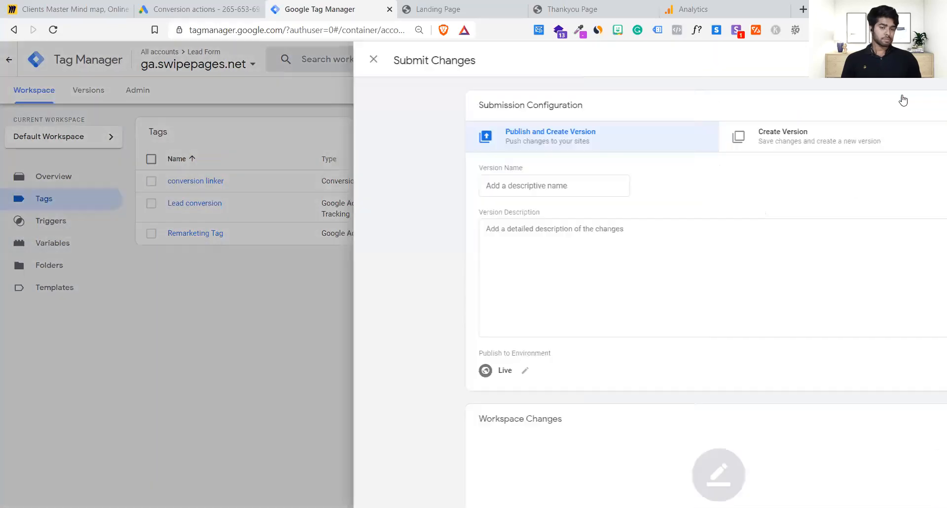
{"action": "left_click", "coordinate": [184, 293]}
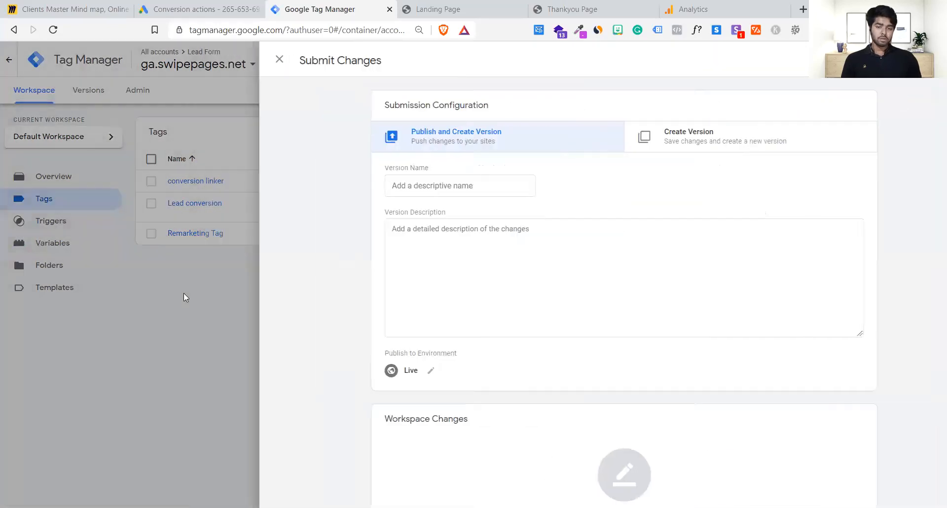
{"action": "left_click", "coordinate": [212, 234]}
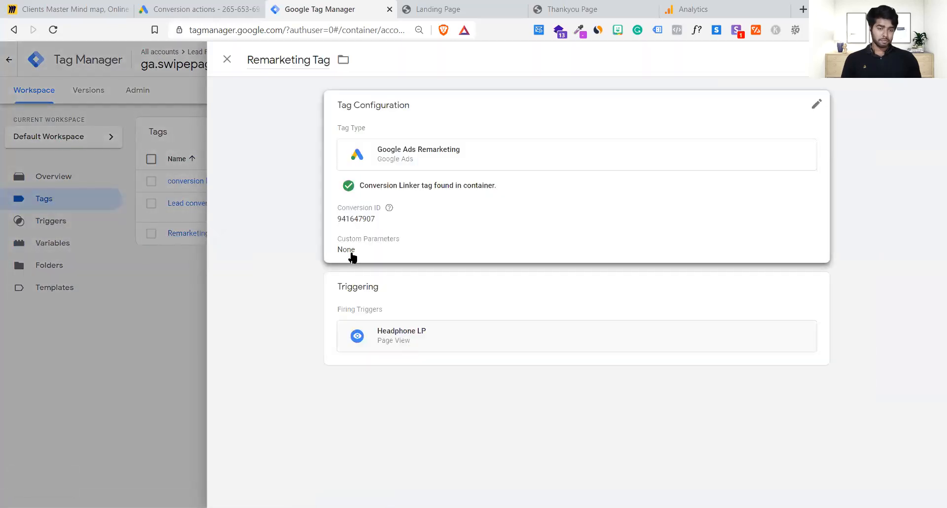
{"action": "left_click", "coordinate": [414, 247]}
{"action": "left_click", "coordinate": [403, 282]}
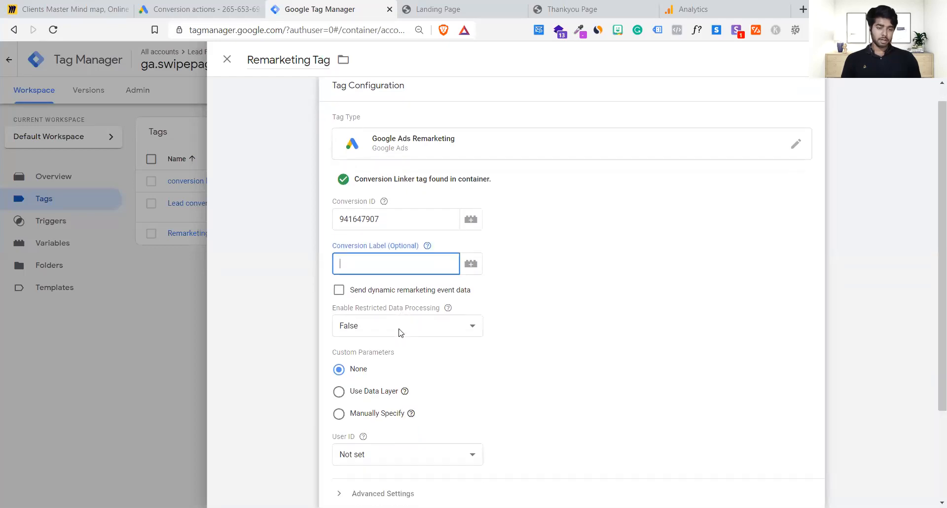
{"action": "left_click", "coordinate": [149, 325]}
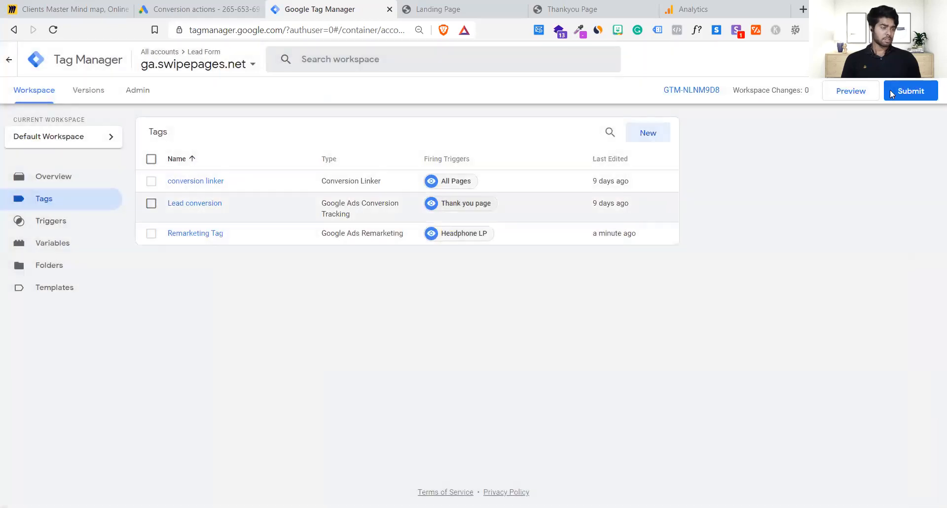
{"action": "left_click", "coordinate": [911, 90]}
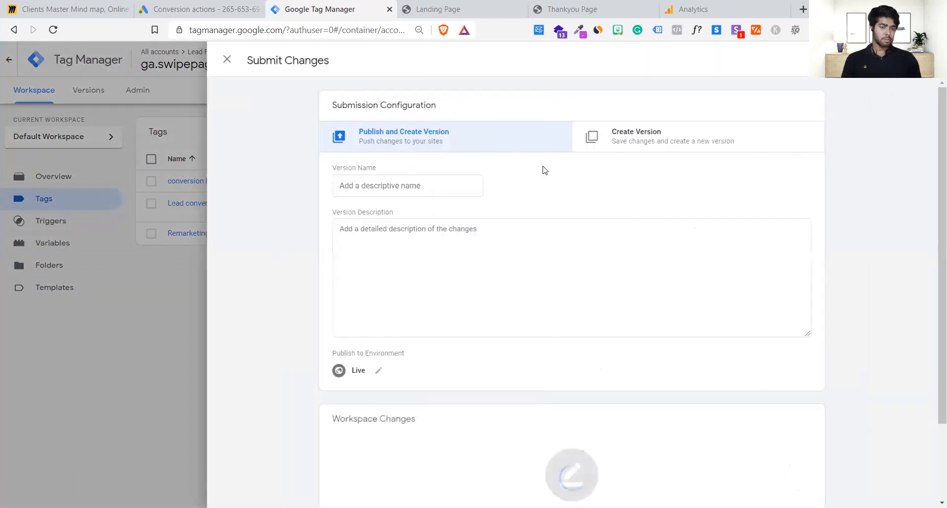
{"action": "left_click", "coordinate": [449, 181]}
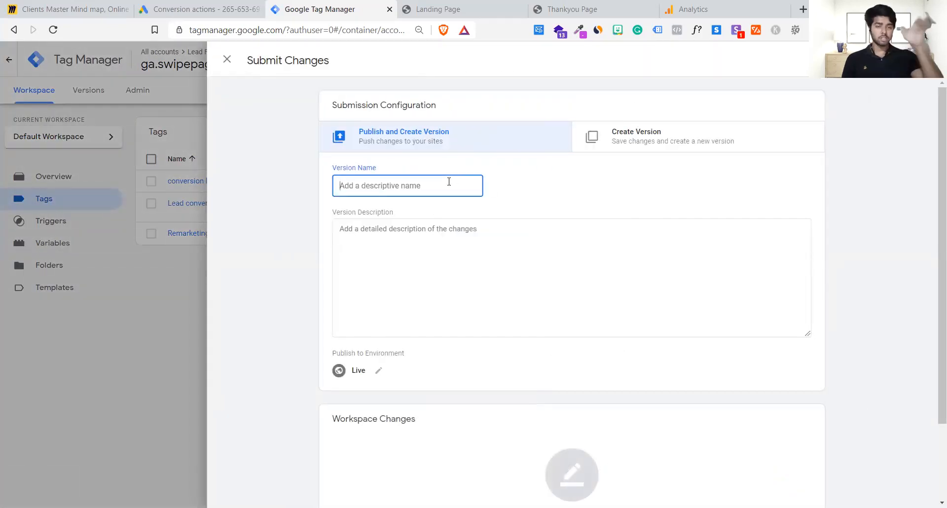
{"action": "left_click", "coordinate": [153, 259]}
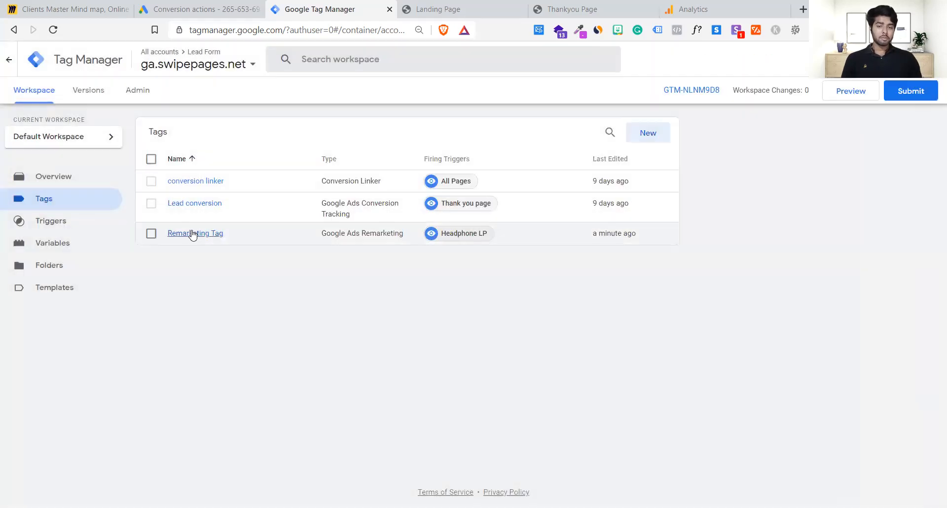
- Open the Remarketing Tag's configuration, copy its Conversion ID and clear the field
{"action": "left_click", "coordinate": [193, 232]}
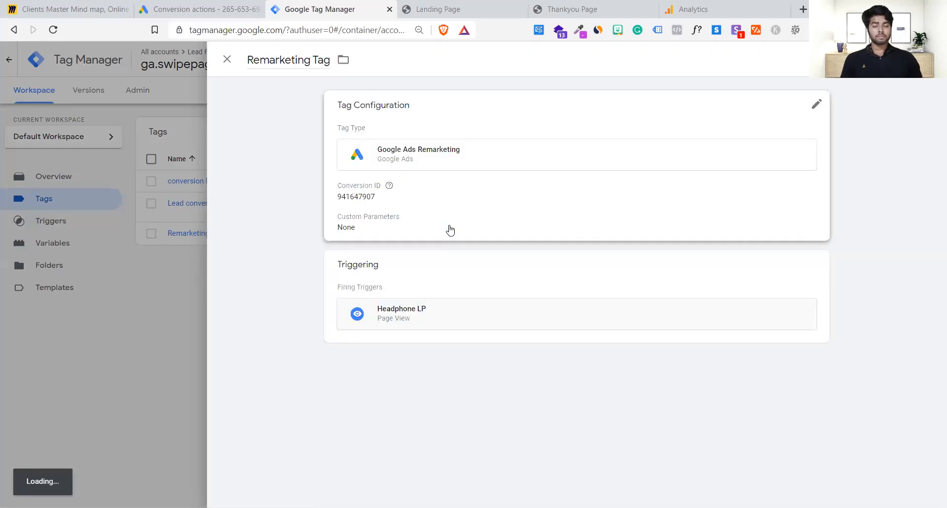
{"action": "double_click", "coordinate": [429, 236]}
{"action": "key", "text": "ctrl+c"}
{"action": "key", "text": "BackSpace"}
{"action": "left_click", "coordinate": [704, 270]}
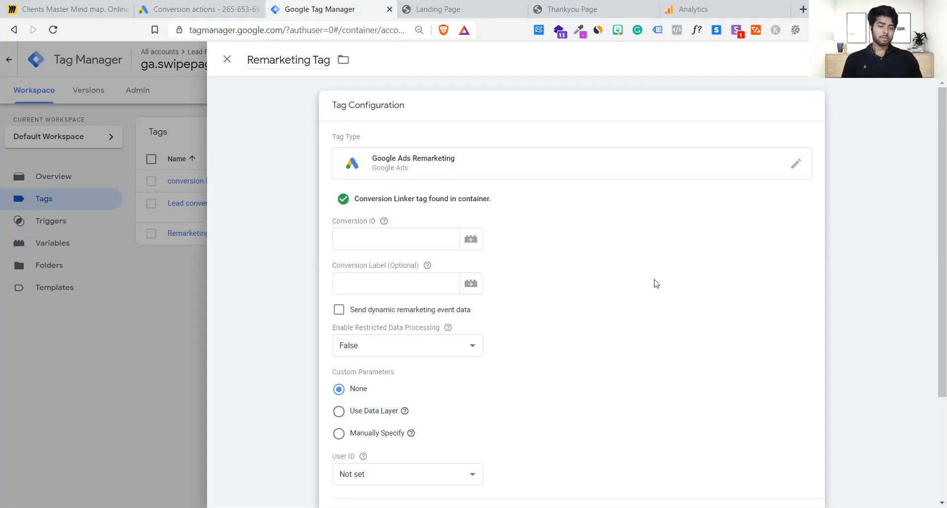
{"action": "left_click", "coordinate": [308, 263]}
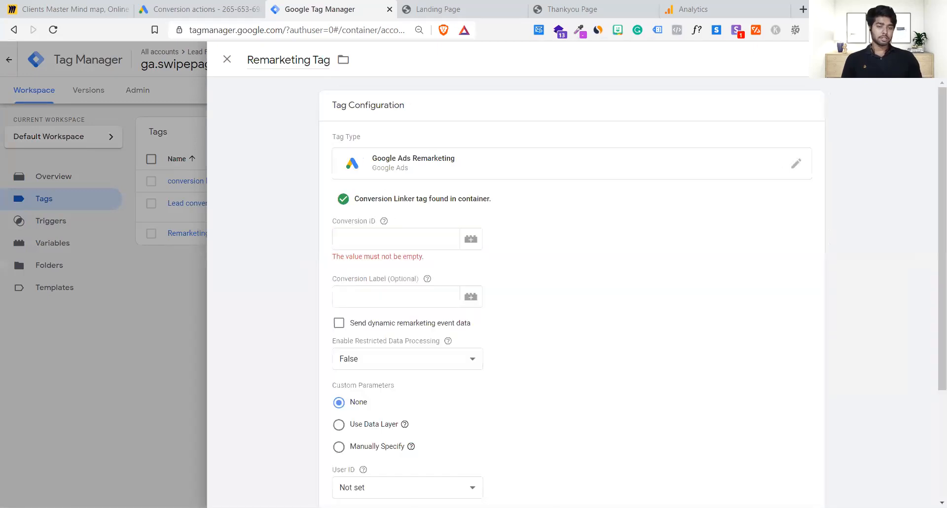
- Paste the Google Ads conversion ID into the Remarketing Tag and save the tag
{"action": "left_click", "coordinate": [450, 233]}
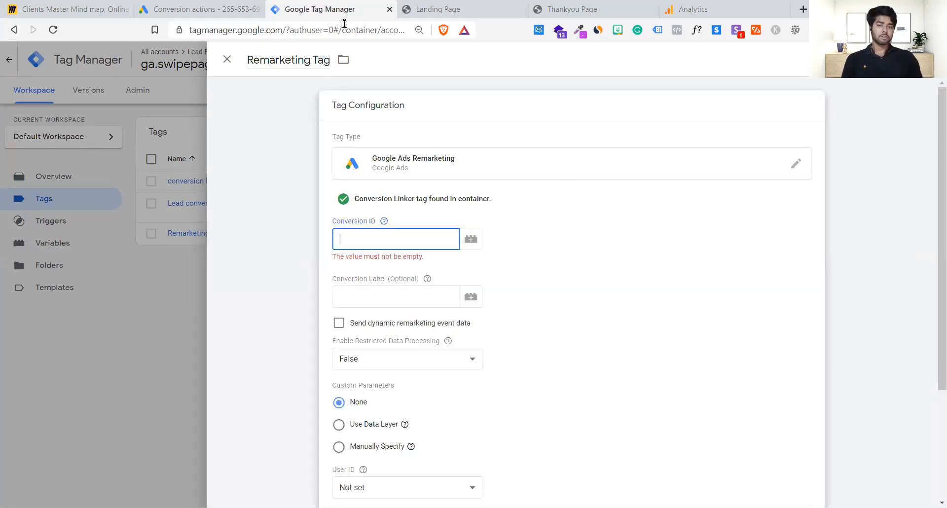
{"action": "key", "text": "ctrl+v"}
{"action": "left_click", "coordinate": [684, 198]}
{"action": "left_click", "coordinate": [897, 59]}
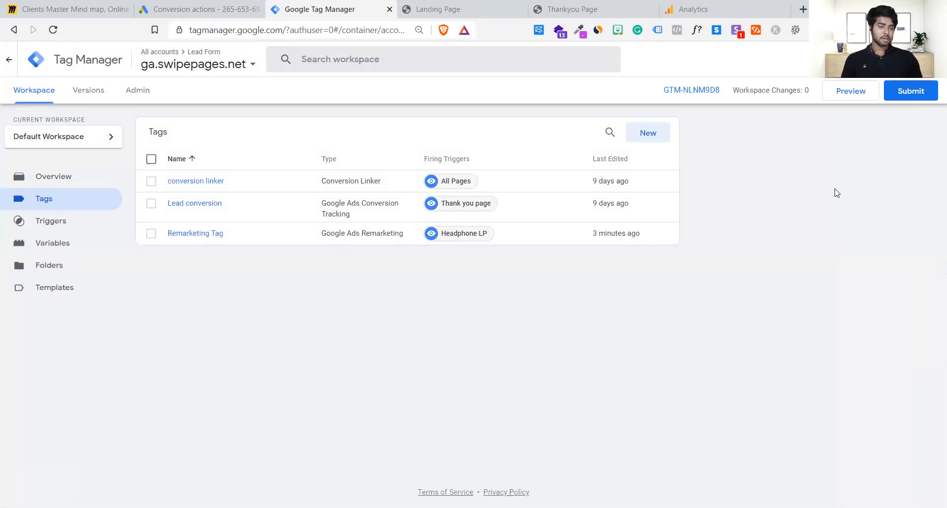
- Submit the container changes with the version name "v 3.35" and publish them to the Live environment
{"action": "left_click", "coordinate": [926, 97]}
{"action": "left_click", "coordinate": [451, 181]}
{"action": "type", "text": "c"}
{"action": "key", "text": "BackSpace"}
{"action": "type", "text": "V"}
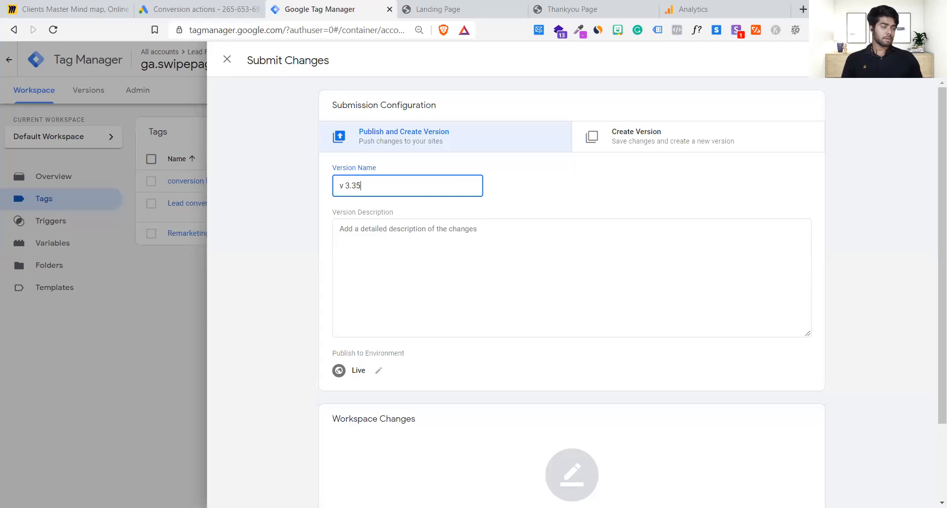
{"action": "key", "text": "Return"}
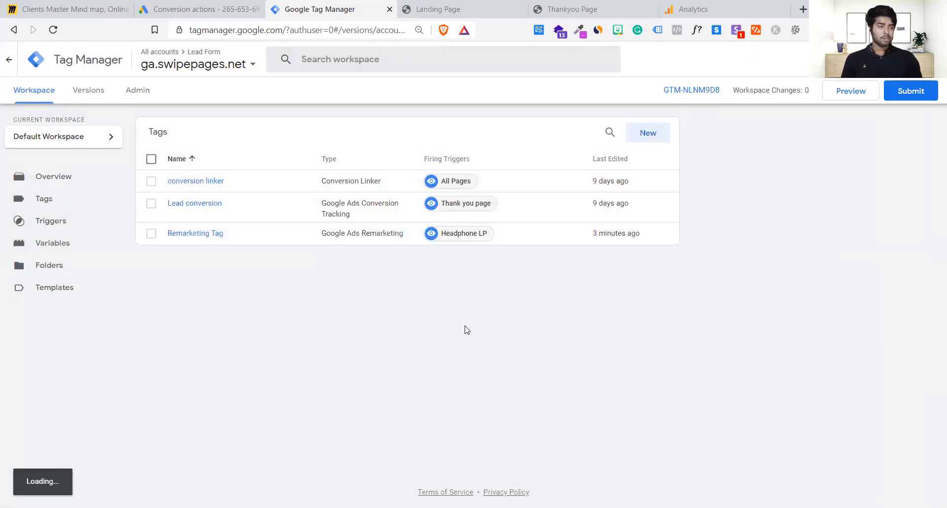
- Reload the ga.swipepages.net/Lp landing page and inspect its tags with Google Tag Assistant Legacy
{"action": "left_click", "coordinate": [425, 6]}
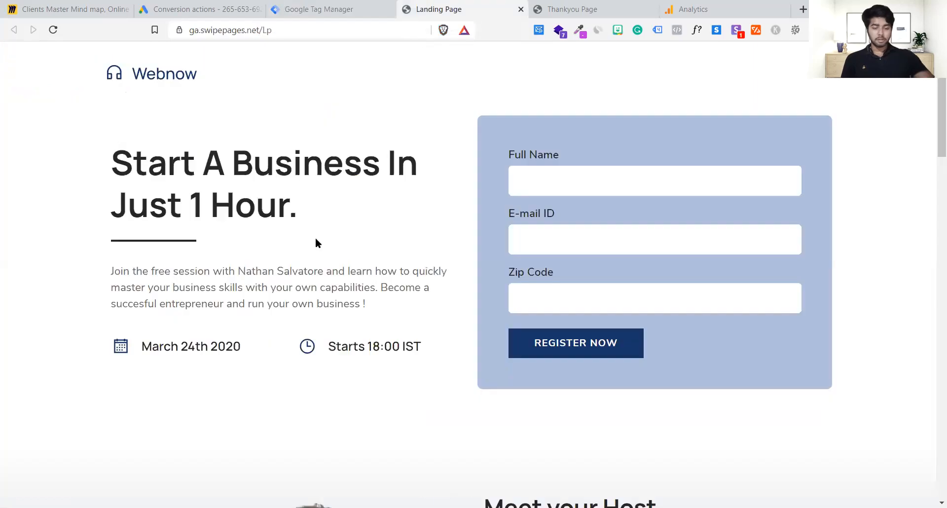
{"action": "key", "text": "F5"}
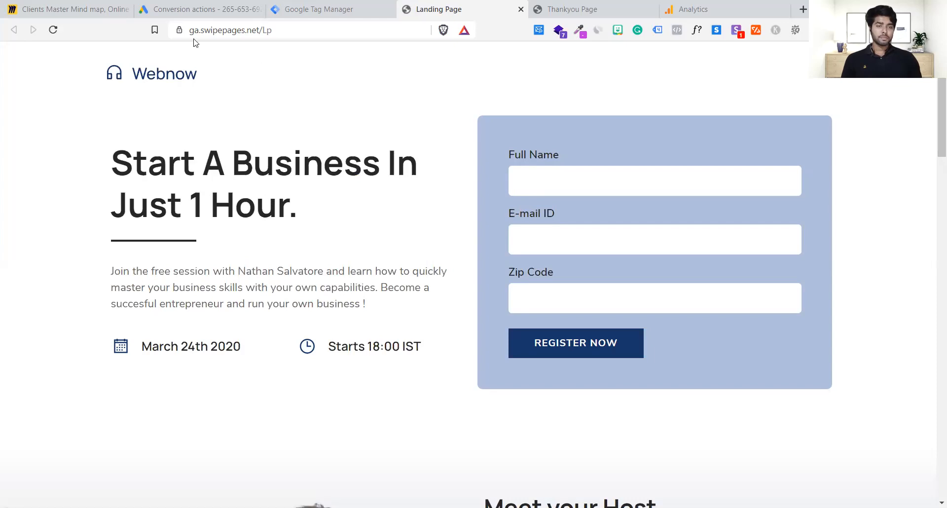
{"action": "left_click", "coordinate": [659, 30]}
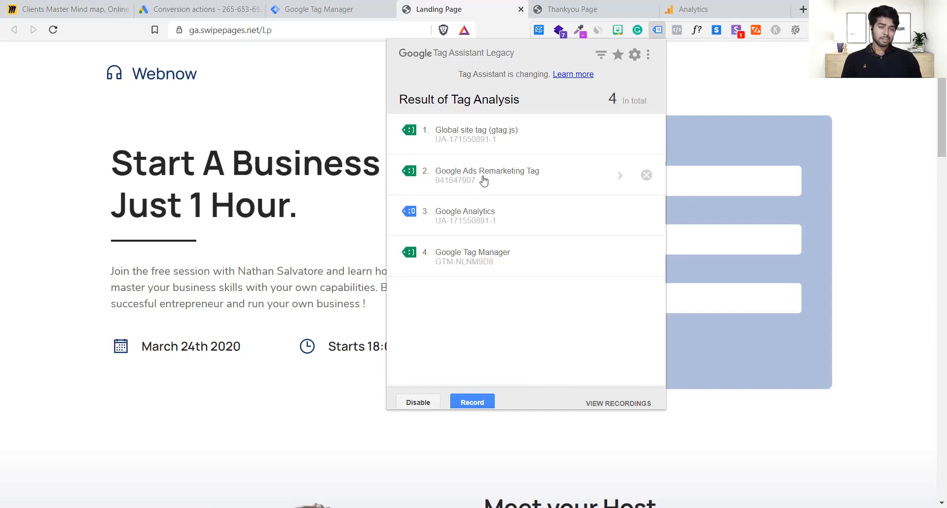
- Review the container's workspace overview in Tag Manager and recheck the landing page's tags in Tag Assistant
{"action": "left_click", "coordinate": [315, 5]}
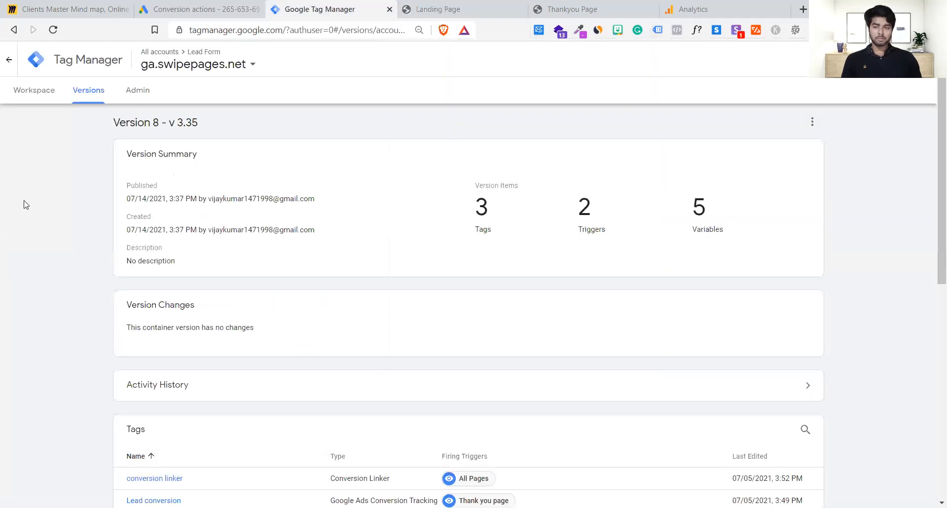
{"action": "left_click", "coordinate": [29, 100]}
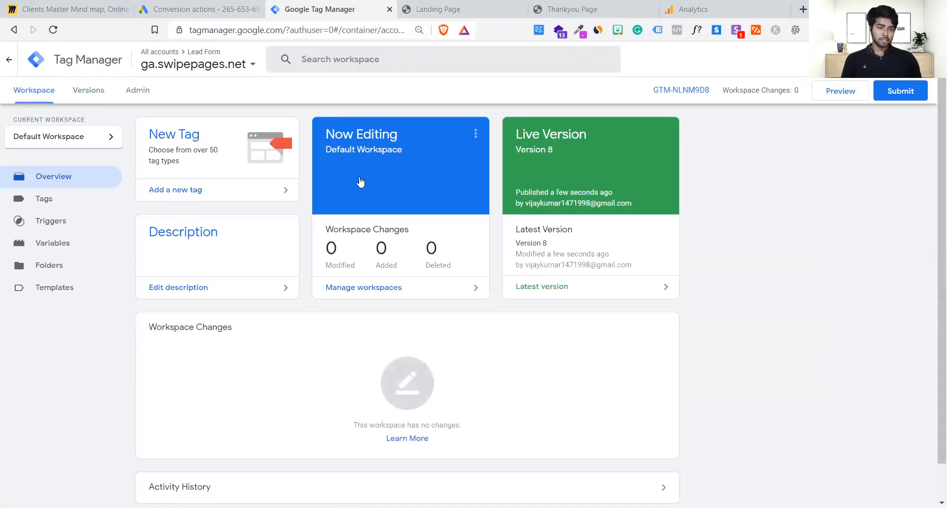
{"action": "left_click", "coordinate": [447, 8]}
{"action": "left_click", "coordinate": [628, 5]}
{"action": "left_click", "coordinate": [489, 5]}
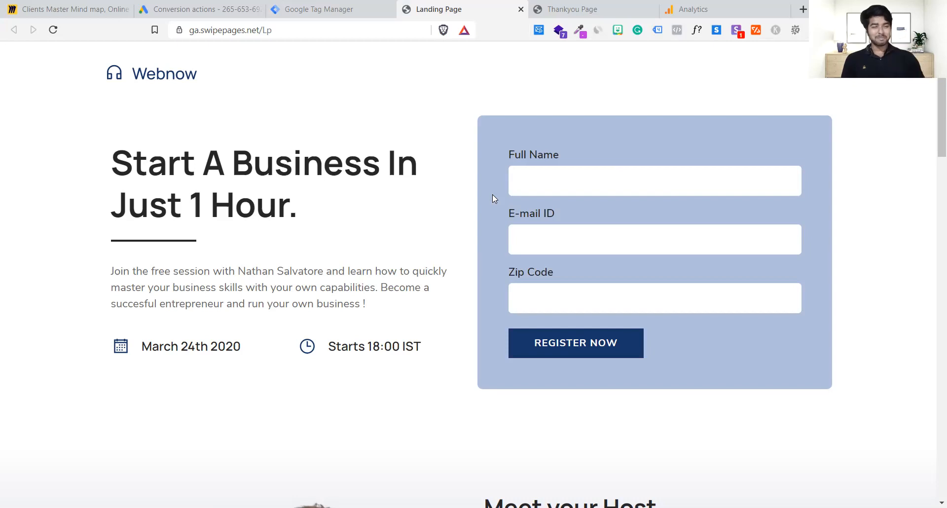
{"action": "left_click", "coordinate": [657, 31]}
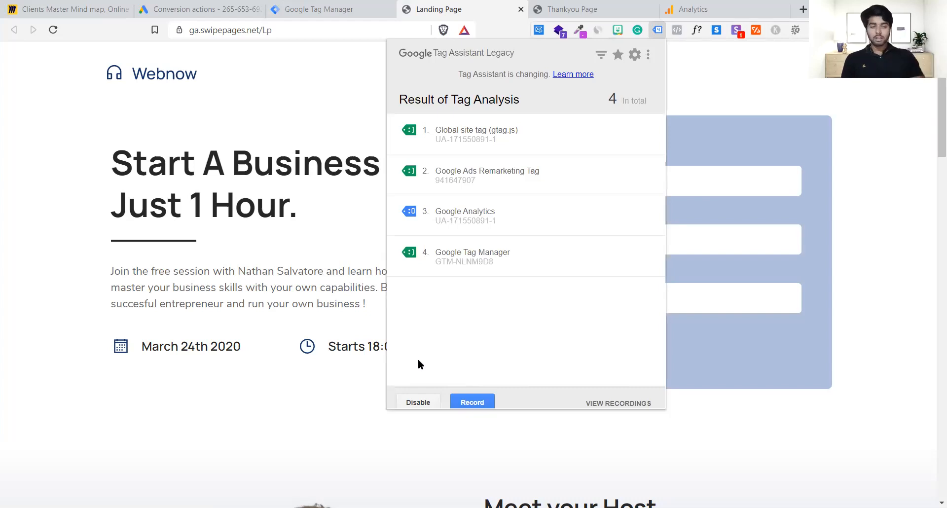
{"action": "left_click", "coordinate": [168, 260]}
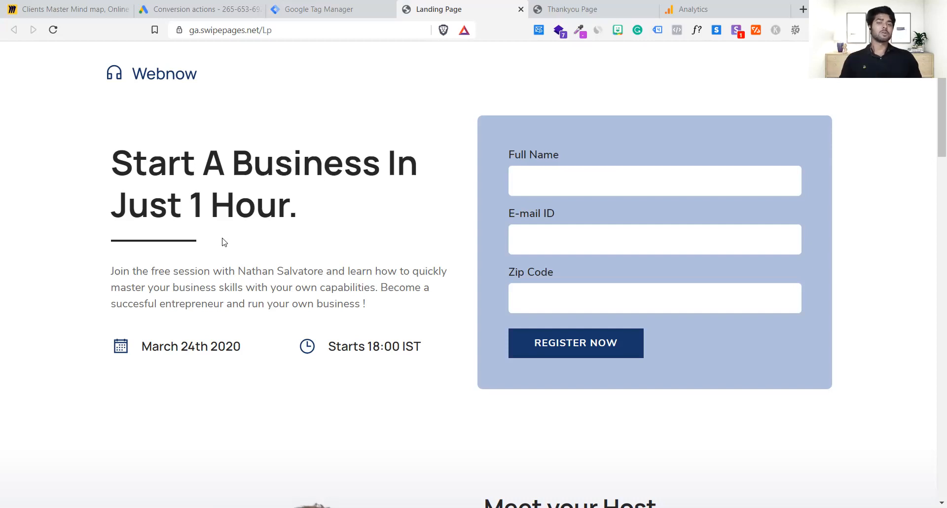
{"action": "scroll", "coordinate": [225, 241], "scroll_direction": "down", "scroll_amount": 7}
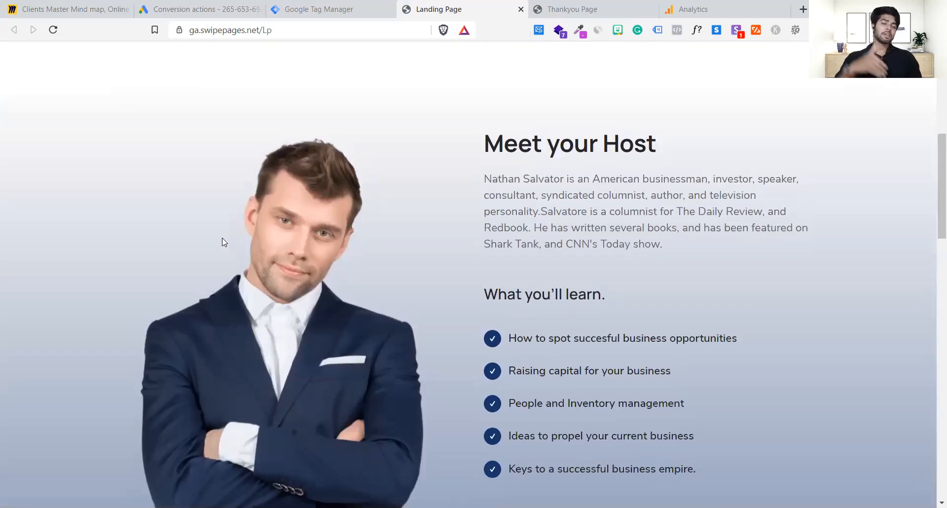
{"action": "scroll", "coordinate": [222, 241], "scroll_direction": "up", "scroll_amount": 7}
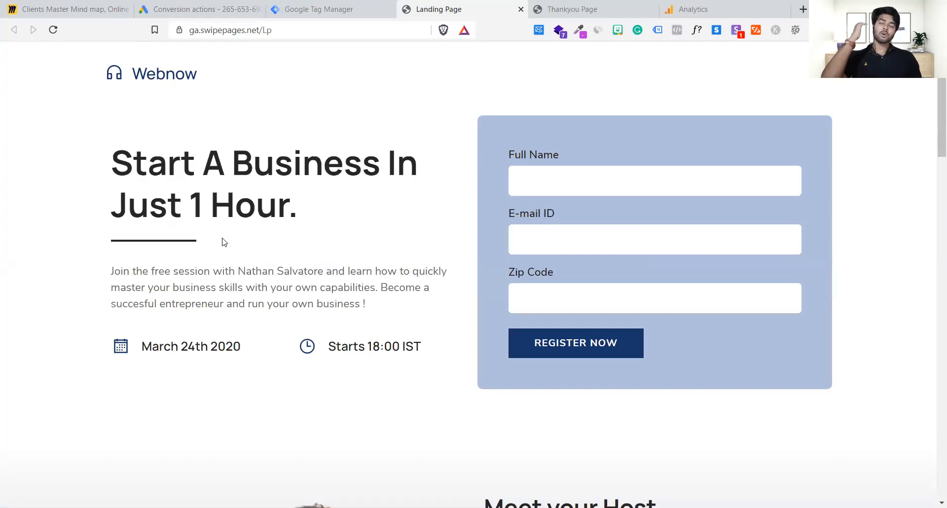
- Switch to Google Ads and open the Audience manager from the shared library
{"action": "left_click", "coordinate": [321, 7]}
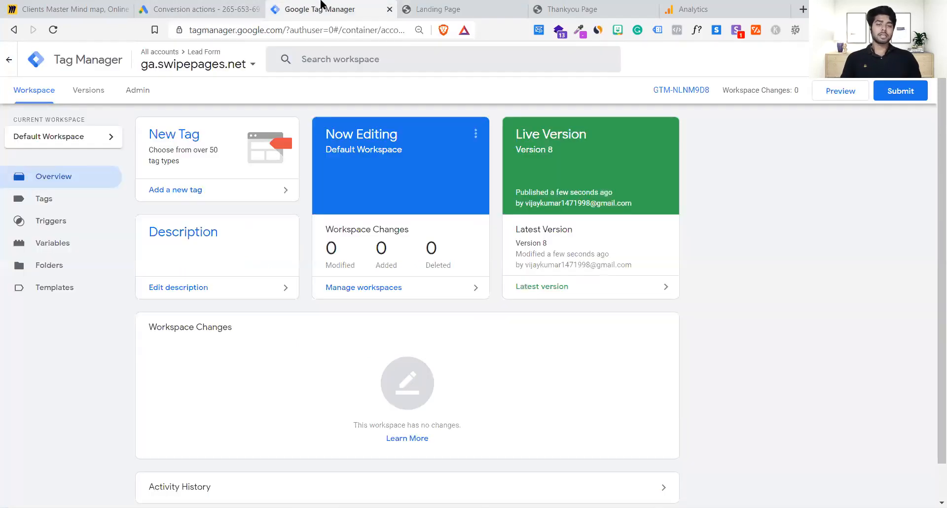
{"action": "left_click", "coordinate": [223, 4]}
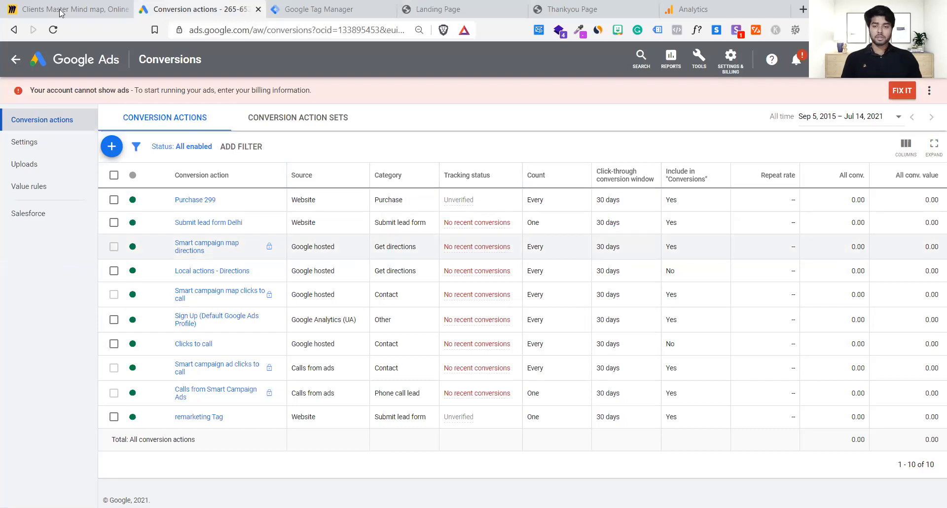
{"action": "left_click", "coordinate": [14, 60]}
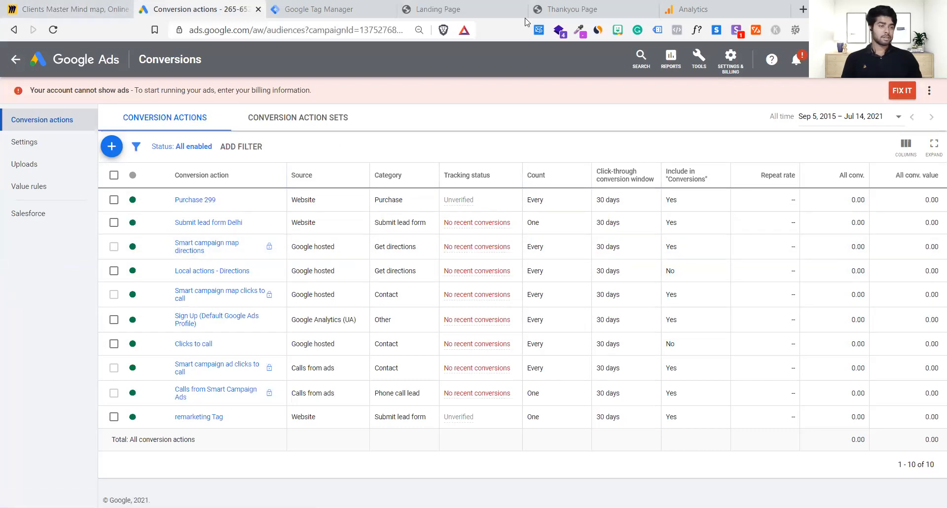
{"action": "left_click", "coordinate": [699, 56]}
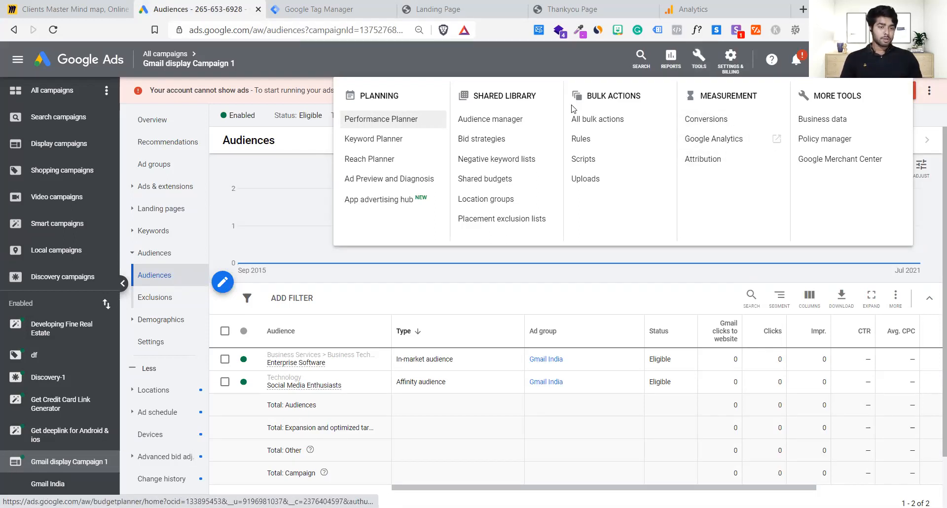
{"action": "left_click", "coordinate": [508, 123]}
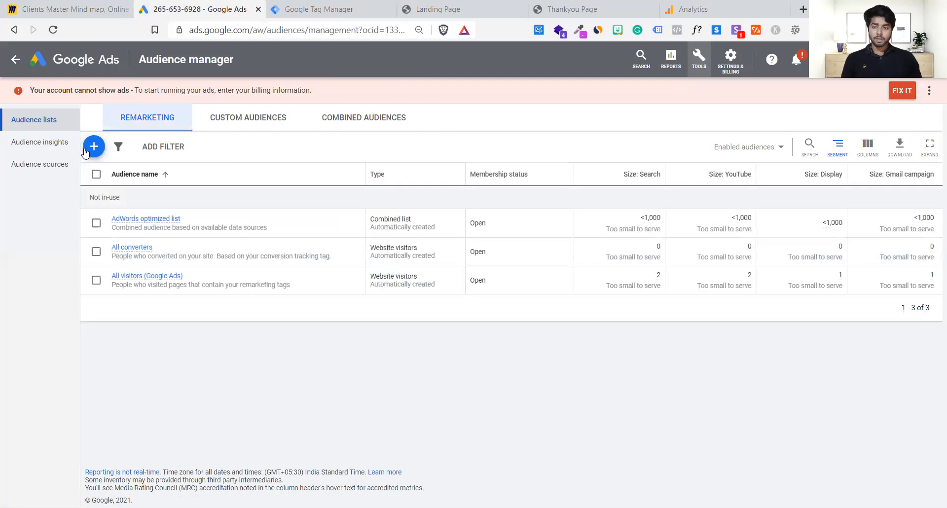
{"action": "left_click", "coordinate": [92, 149]}
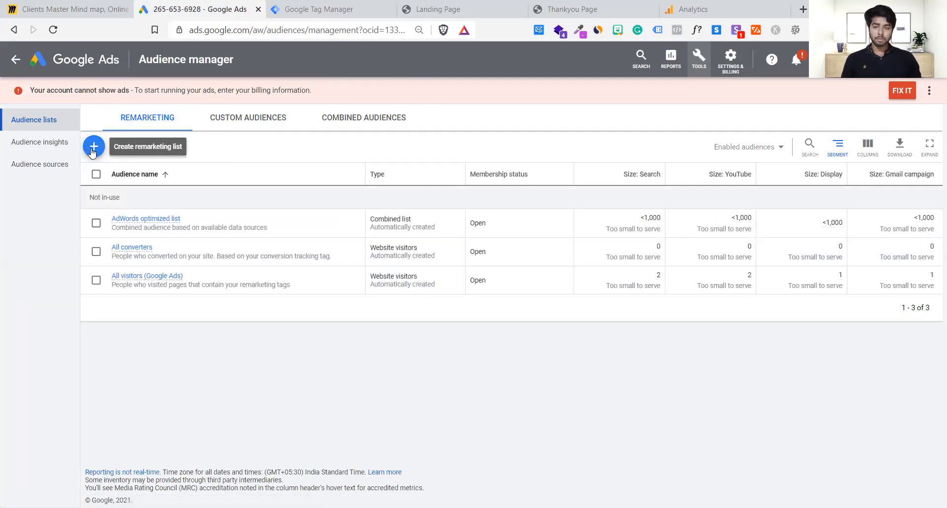
{"action": "left_click", "coordinate": [94, 154]}
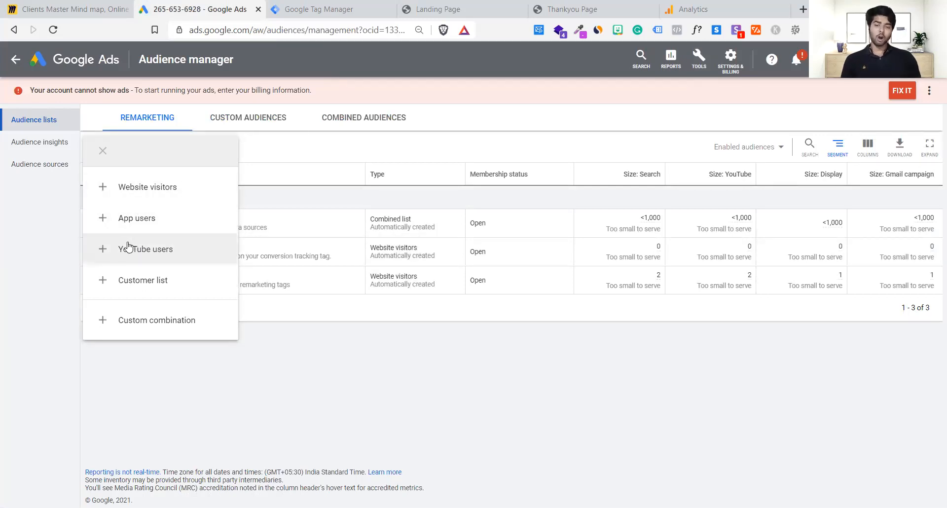
{"action": "left_click", "coordinate": [128, 247]}
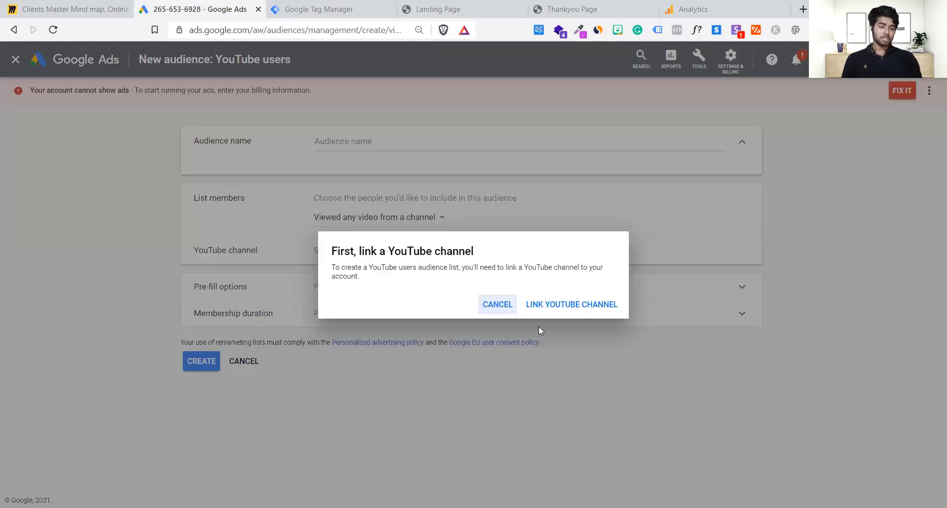
{"action": "left_click", "coordinate": [504, 303]}
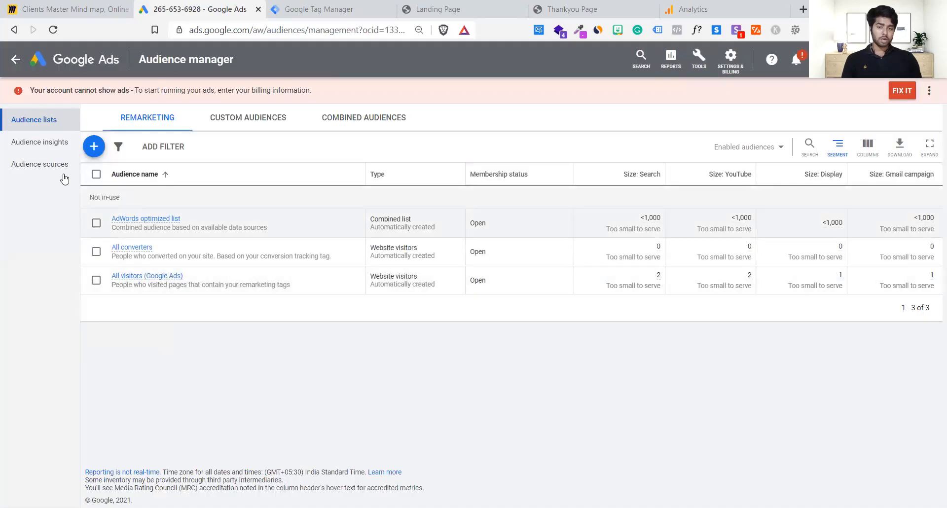
- Start a new remarketing list for YouTube users and choose to link a YouTube channel to the account
{"action": "left_click", "coordinate": [99, 143]}
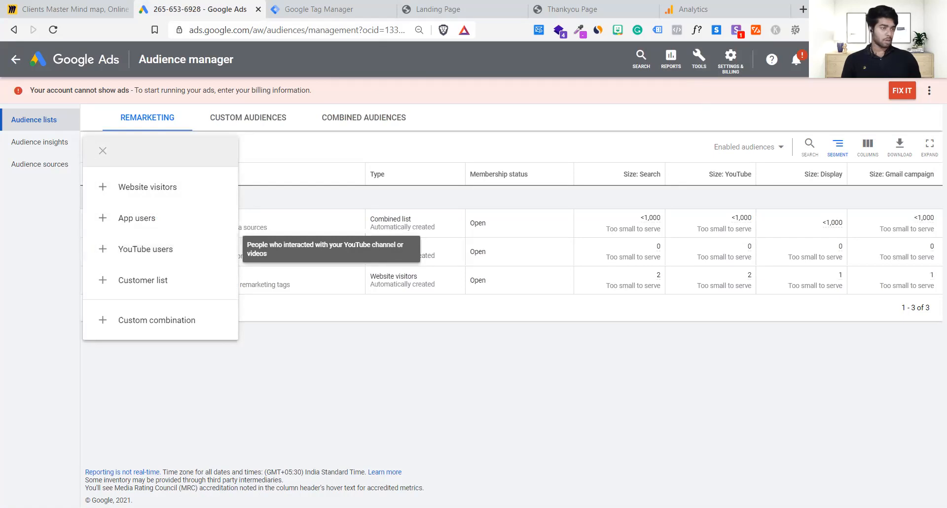
{"action": "left_click", "coordinate": [124, 250]}
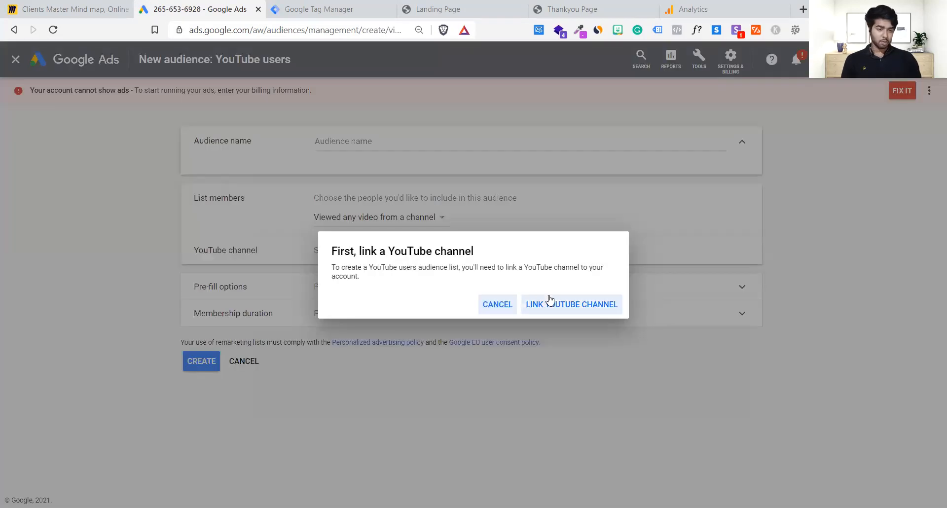
{"action": "left_click", "coordinate": [549, 302]}
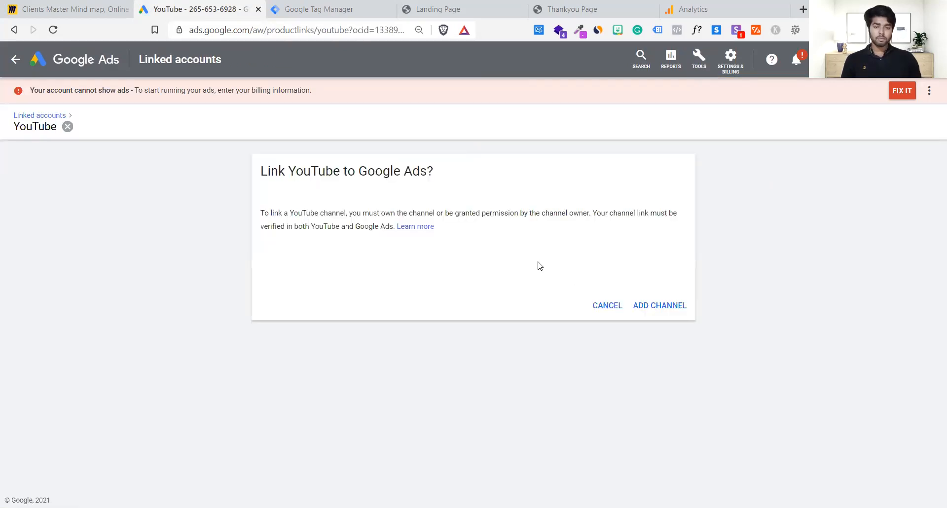
{"action": "left_click", "coordinate": [644, 307]}
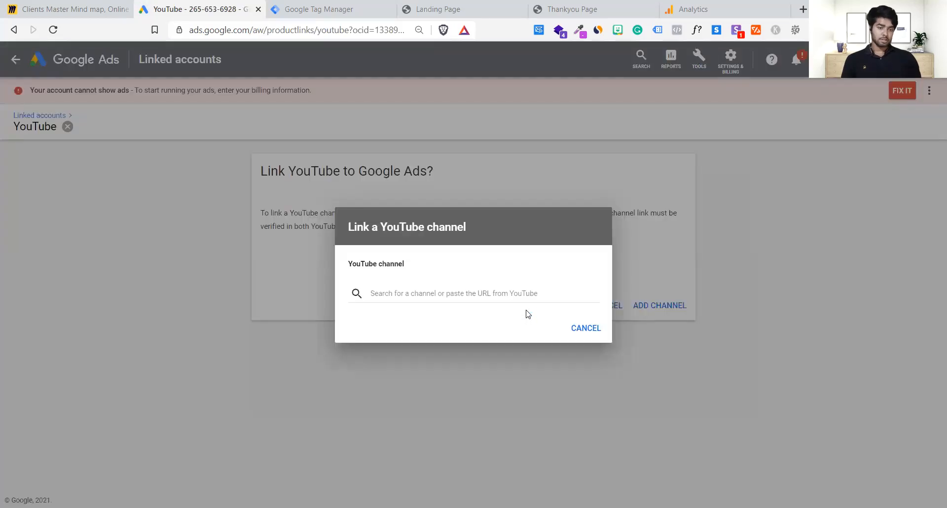
{"action": "left_click", "coordinate": [527, 300]}
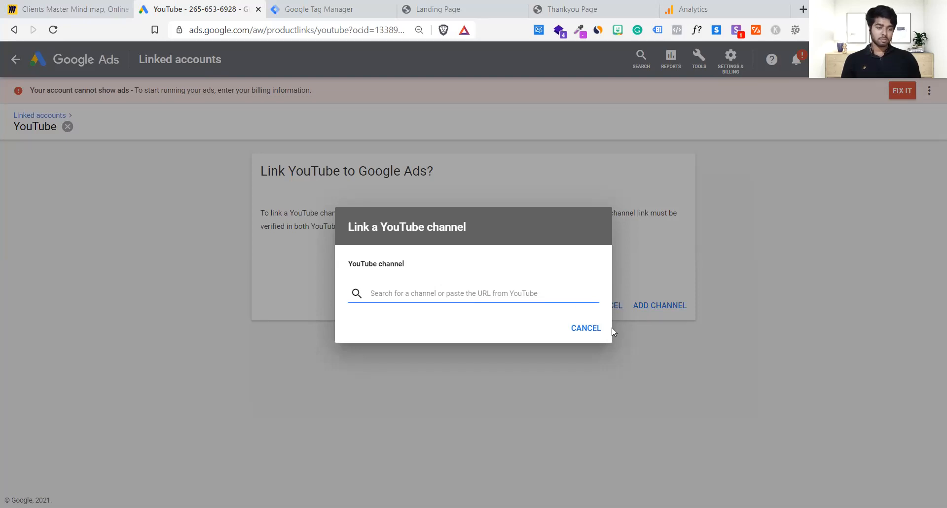
{"action": "left_click", "coordinate": [588, 328]}
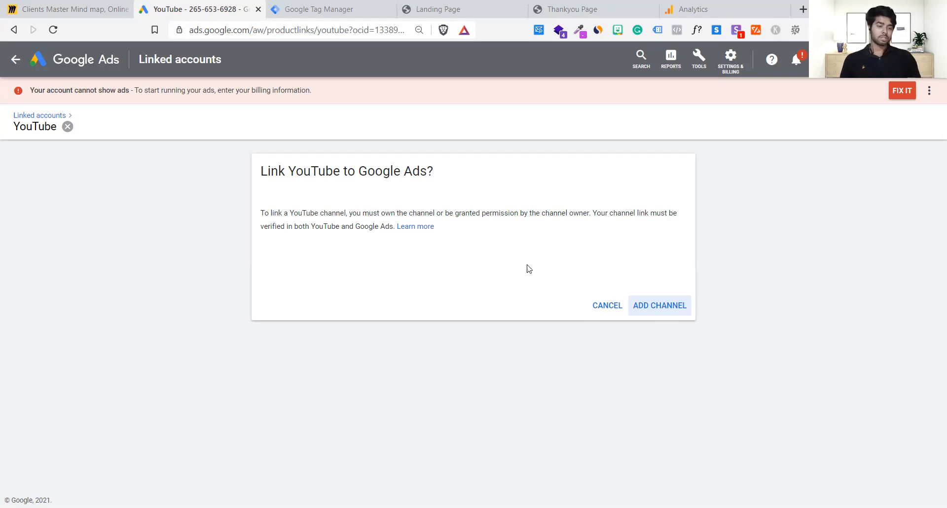
- Add a YouTube channel by searching the channel owner's full name and select the channel with 1,220 subscribers and 27 videos
{"action": "left_click", "coordinate": [638, 305]}
{"action": "left_click", "coordinate": [477, 299]}
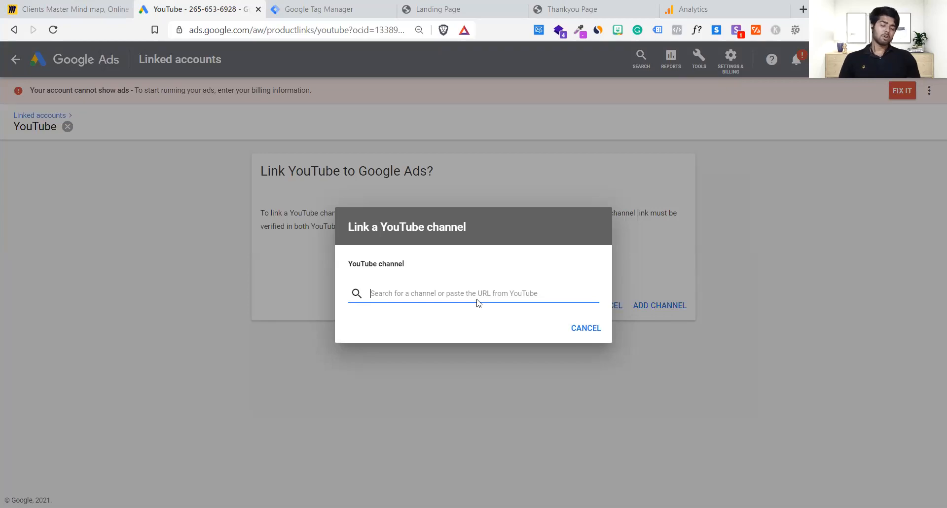
{"action": "type", "text": "vijay "}
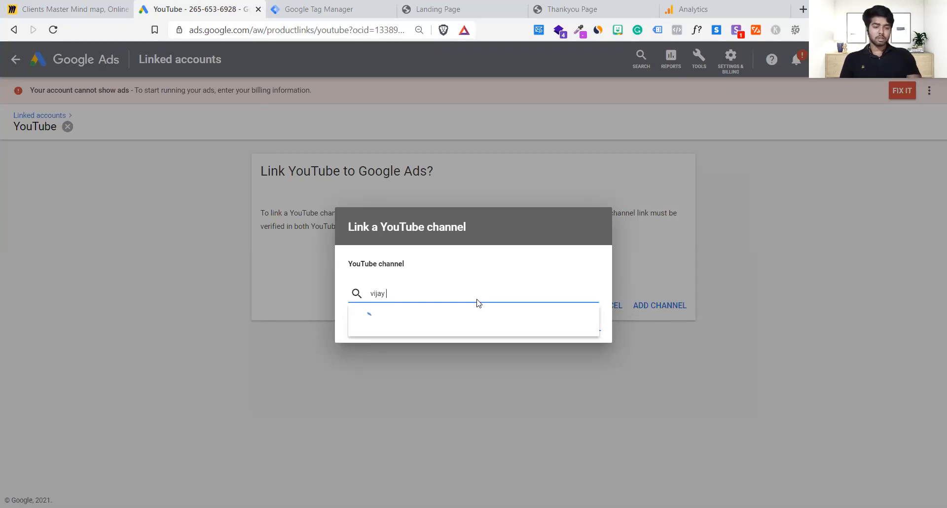
{"action": "type", "text": "kumar "}
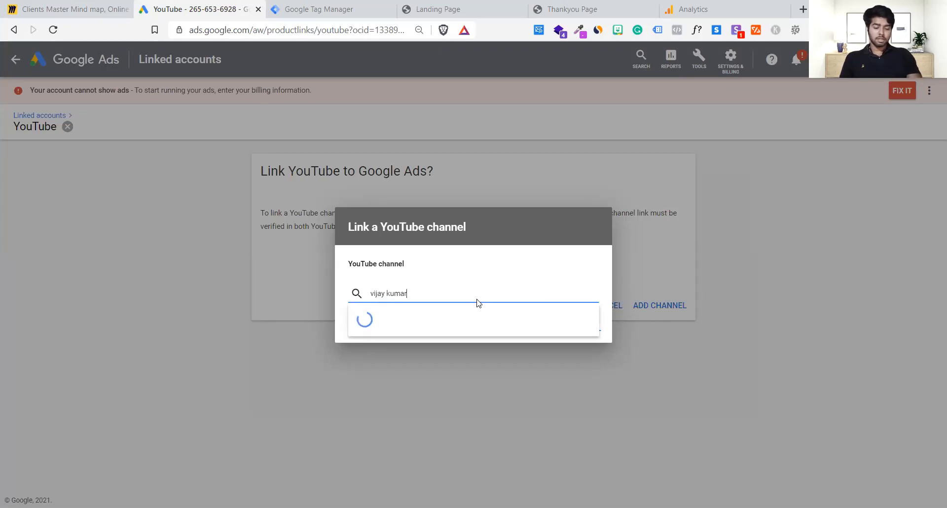
{"action": "type", "text": "nayak"}
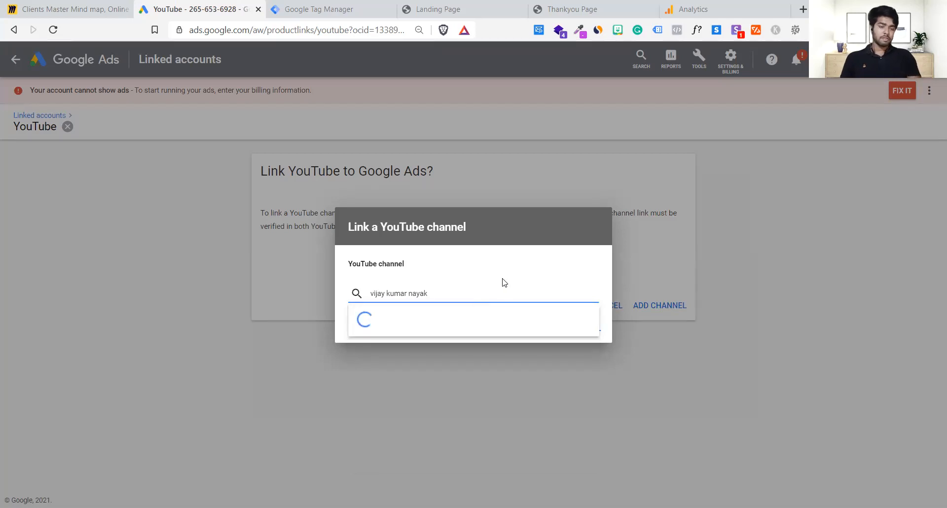
{"action": "scroll", "coordinate": [454, 404], "scroll_direction": "down", "scroll_amount": 3}
{"action": "scroll", "coordinate": [456, 406], "scroll_direction": "down", "scroll_amount": 15}
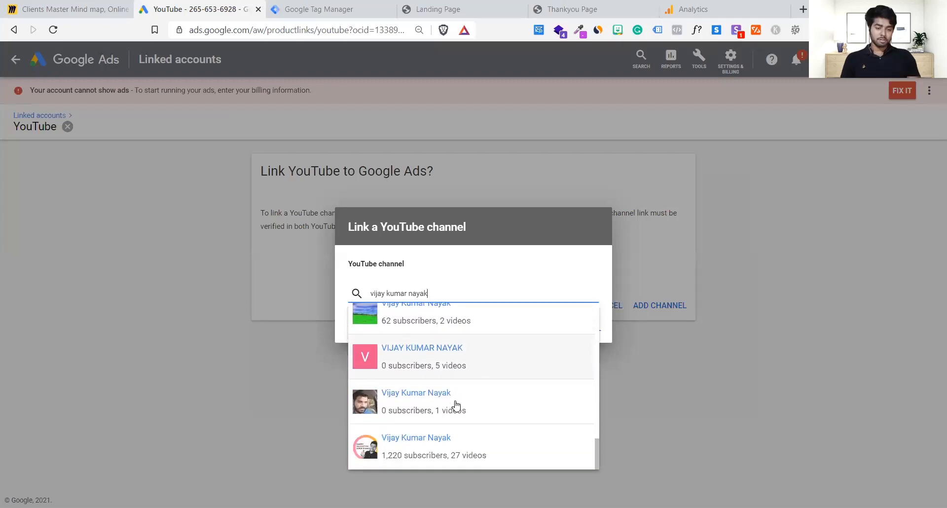
{"action": "left_click", "coordinate": [437, 439]}
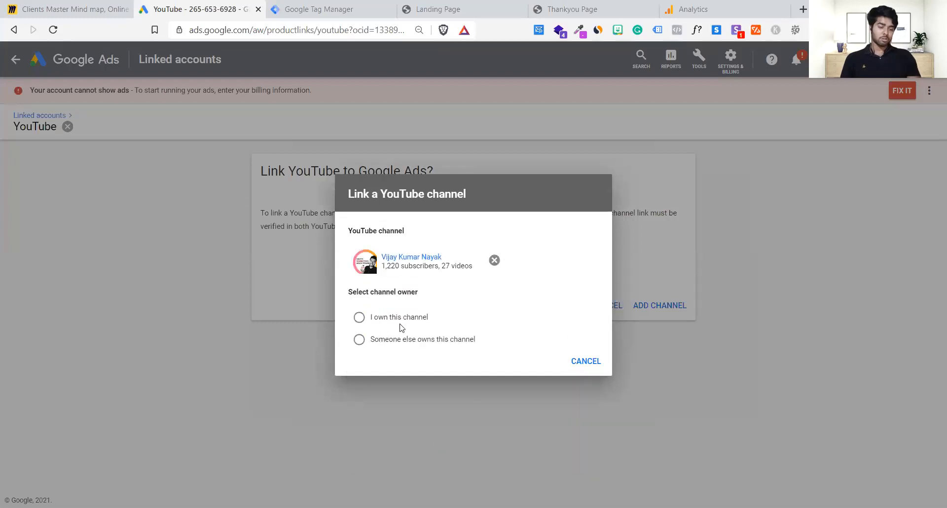
- Mark the channel as owned by someone else and read the request message meant for the channel owner
{"action": "left_click", "coordinate": [378, 343]}
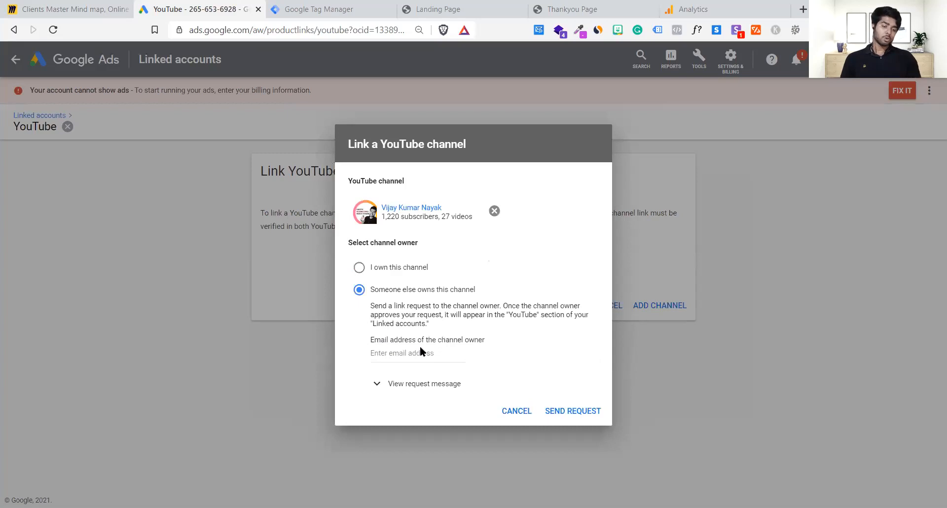
{"action": "left_click", "coordinate": [401, 389]}
{"action": "scroll", "coordinate": [443, 394], "scroll_direction": "down", "scroll_amount": 3}
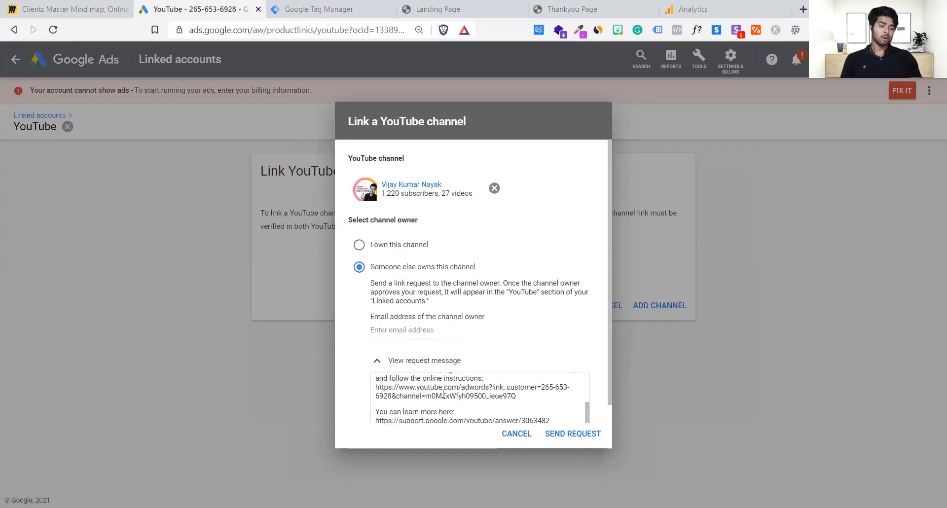
{"action": "scroll", "coordinate": [443, 394], "scroll_direction": "down", "scroll_amount": 2}
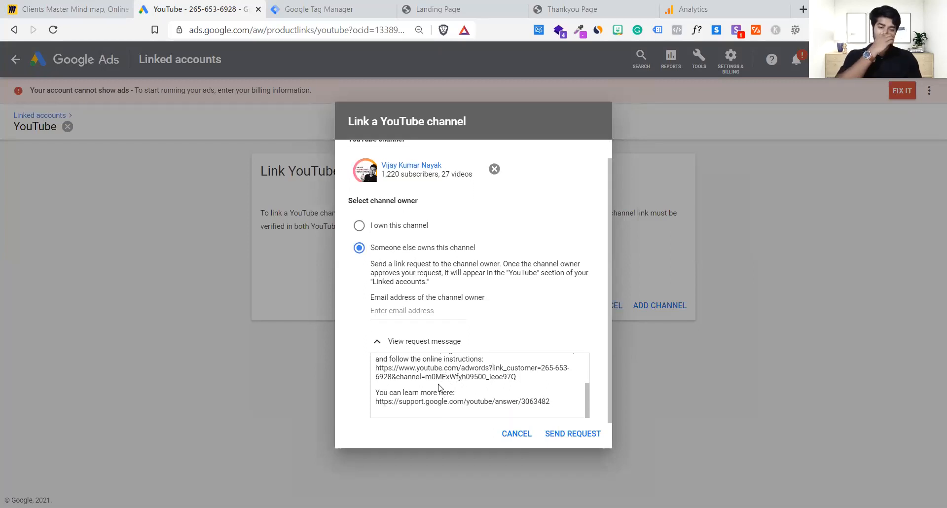
- Mark the channel as your own, continue to YouTube, and switch to the matching channel to open its Google Ads account linking dialog
{"action": "left_click", "coordinate": [357, 228]}
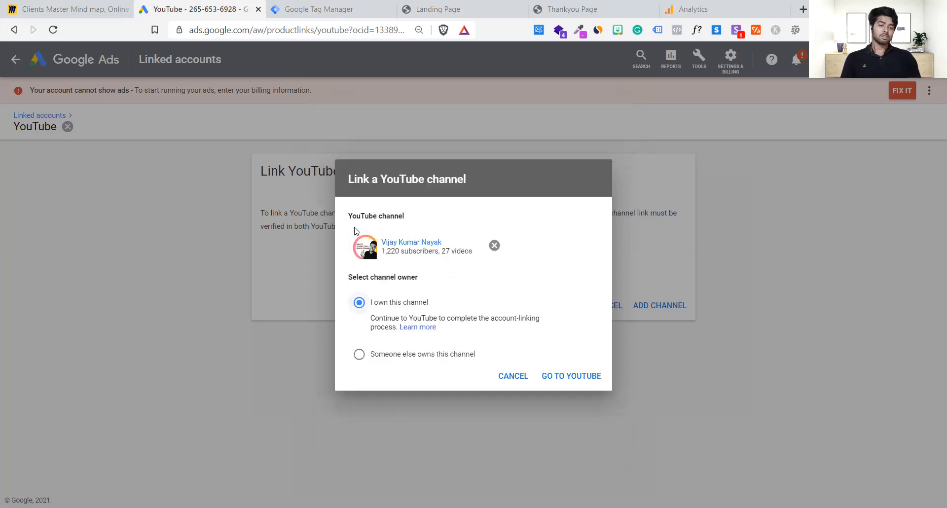
{"action": "left_click", "coordinate": [547, 376]}
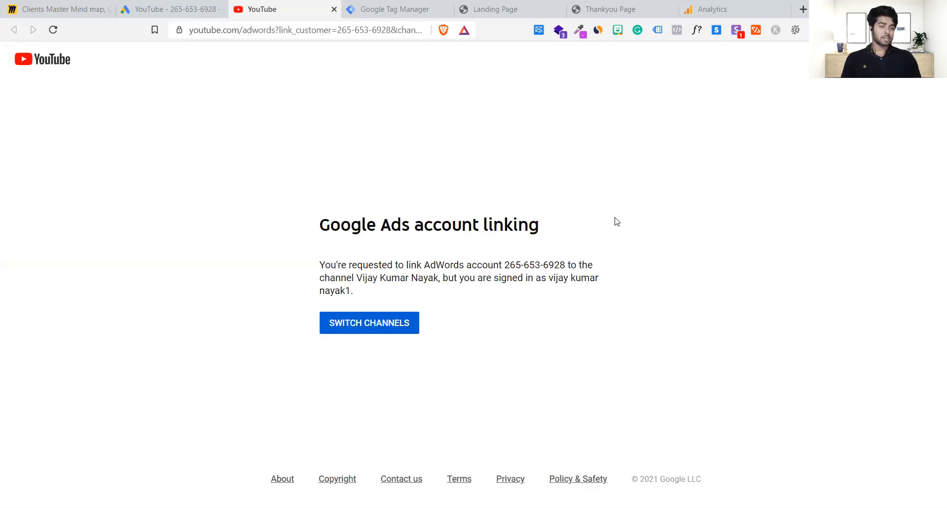
{"action": "left_click", "coordinate": [384, 322]}
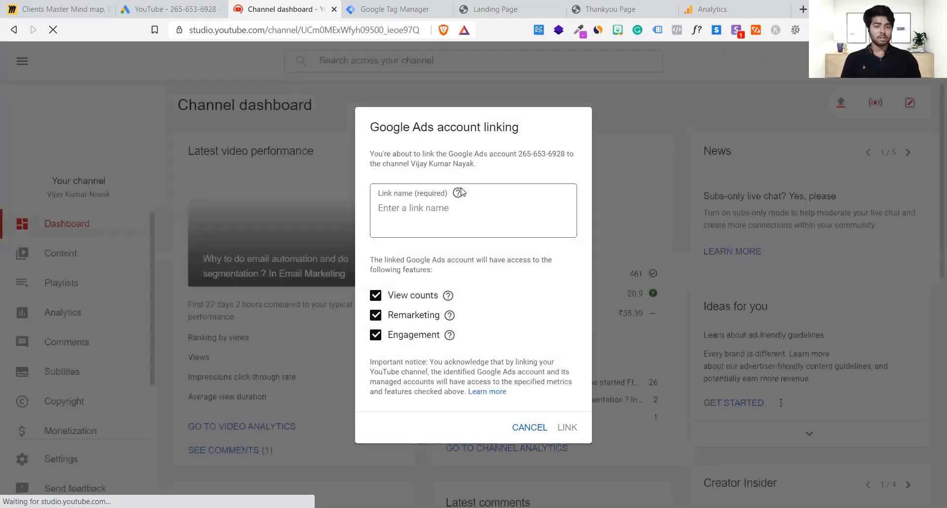
{"action": "left_click", "coordinate": [462, 224]}
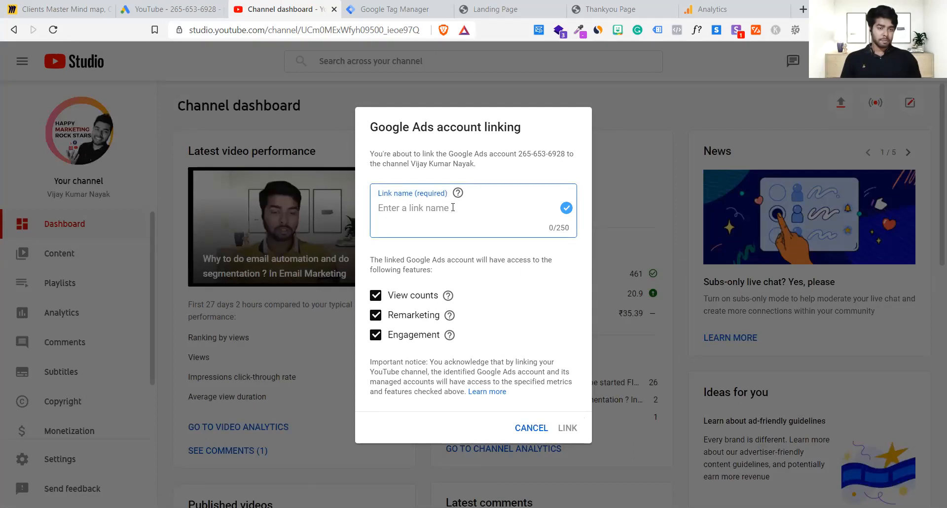
- Turn the View counts and Remarketing permissions off and back on in the Google Ads account linking dialog
{"action": "left_click", "coordinate": [203, 8]}
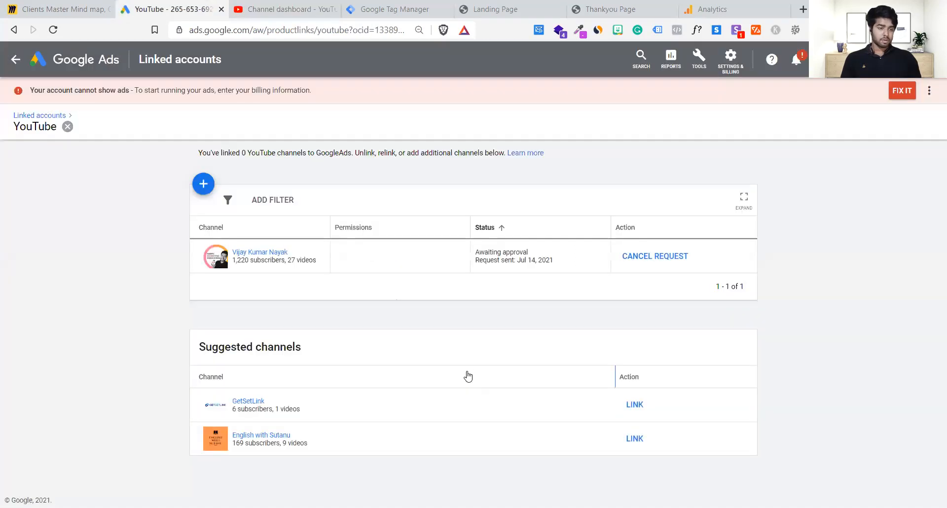
{"action": "left_click", "coordinate": [324, 7]}
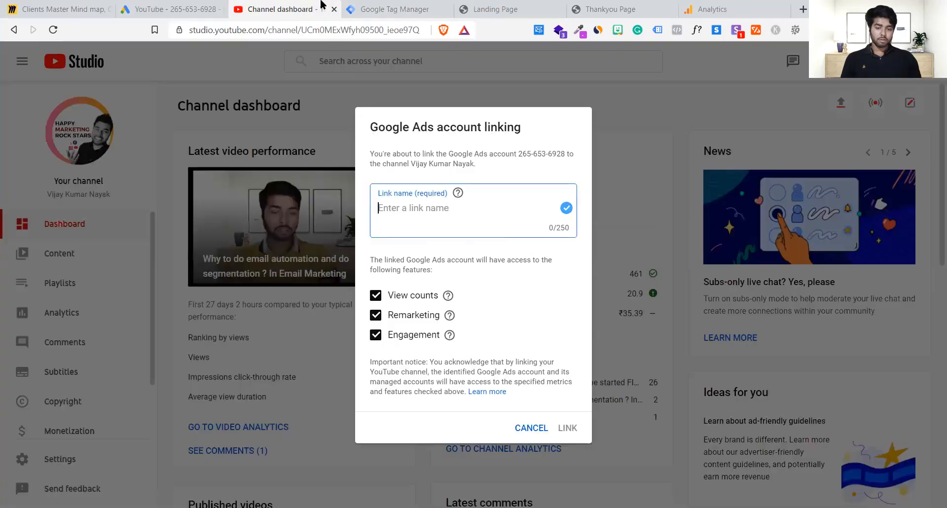
{"action": "left_click", "coordinate": [376, 295]}
{"action": "left_click", "coordinate": [376, 314]}
{"action": "left_click", "coordinate": [376, 315]}
{"action": "left_click", "coordinate": [374, 295]}
{"action": "left_click", "coordinate": [403, 221]}
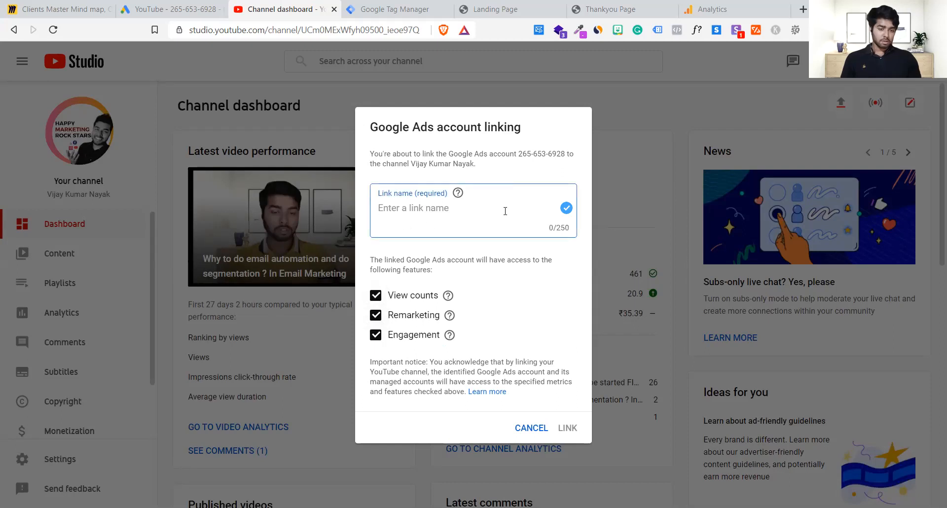
- Compare the channel's link request status in Google Ads with the account linking dialog in YouTube Studio
{"action": "left_click", "coordinate": [176, 8]}
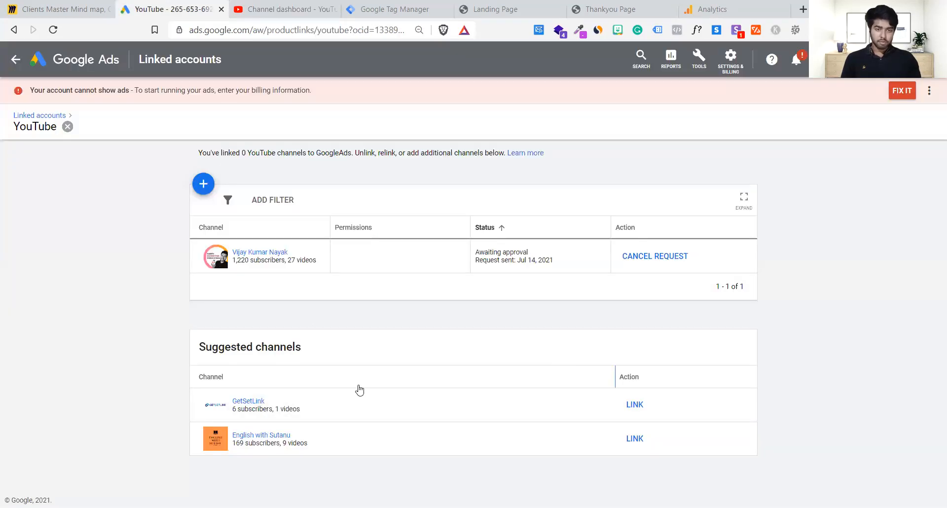
{"action": "left_click", "coordinate": [255, 6]}
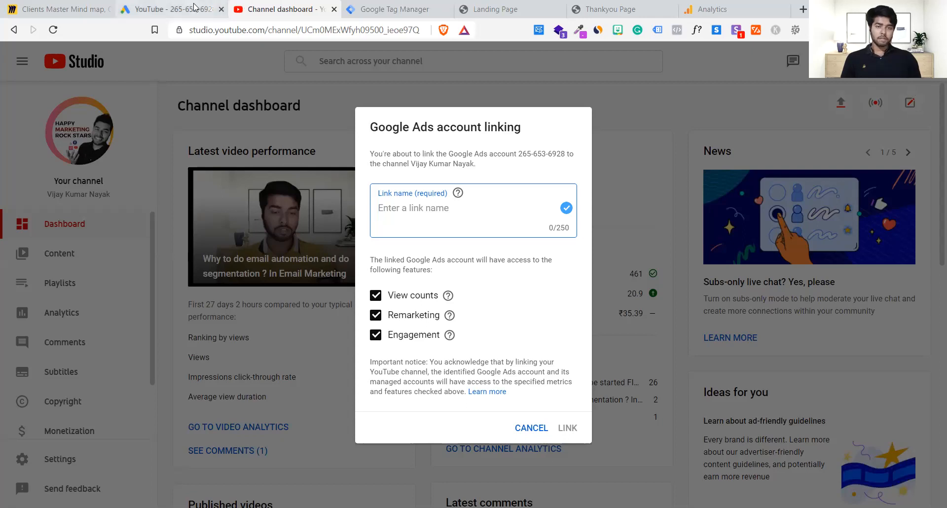
{"action": "left_click", "coordinate": [226, 5]}
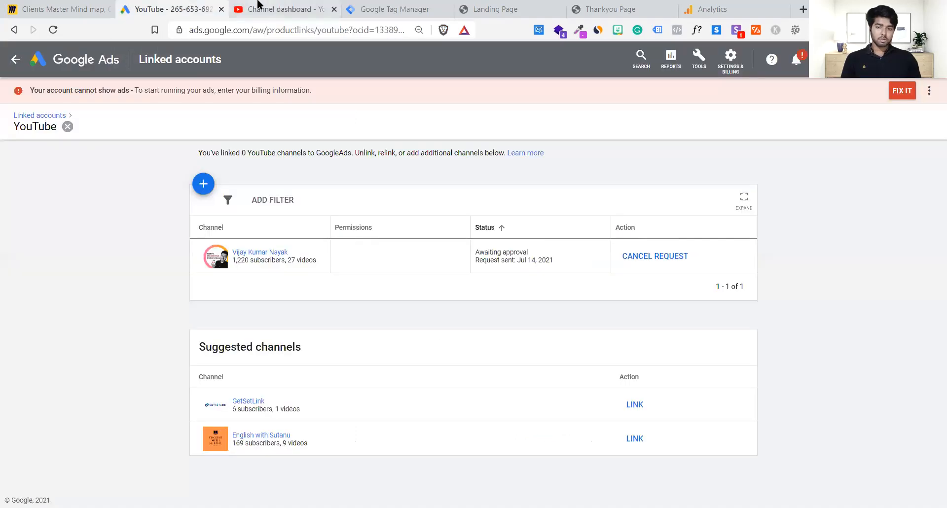
{"action": "left_click", "coordinate": [242, 7]}
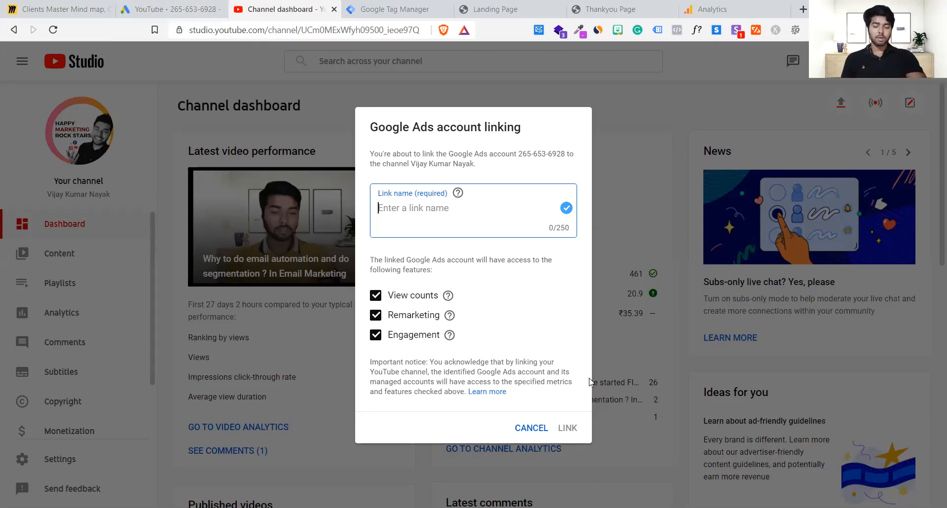
{"action": "left_click", "coordinate": [217, 6]}
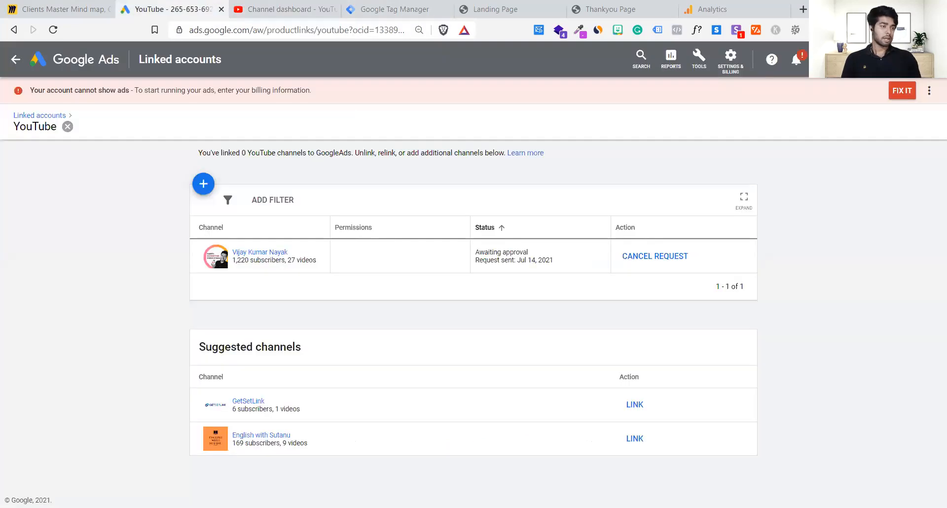
{"action": "left_click", "coordinate": [259, 7]}
{"action": "left_click", "coordinate": [196, 4]}
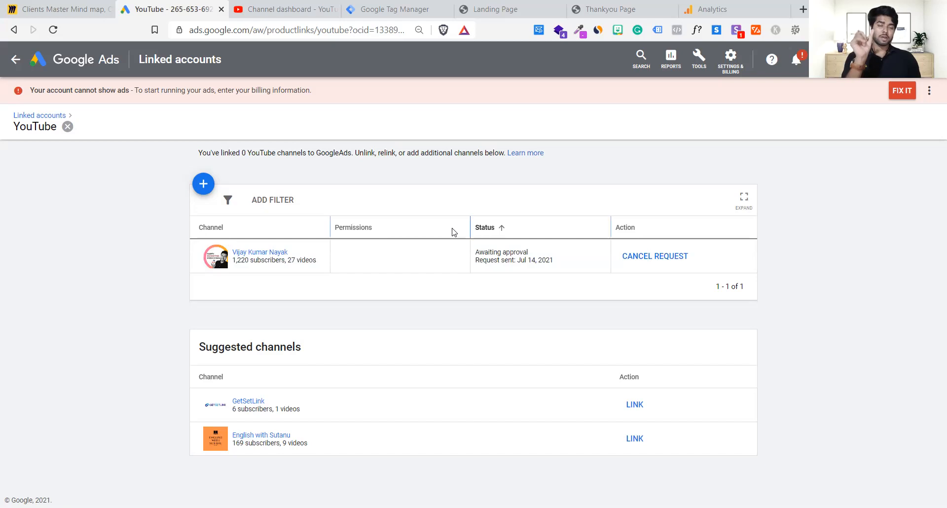
{"action": "left_click", "coordinate": [301, 10]}
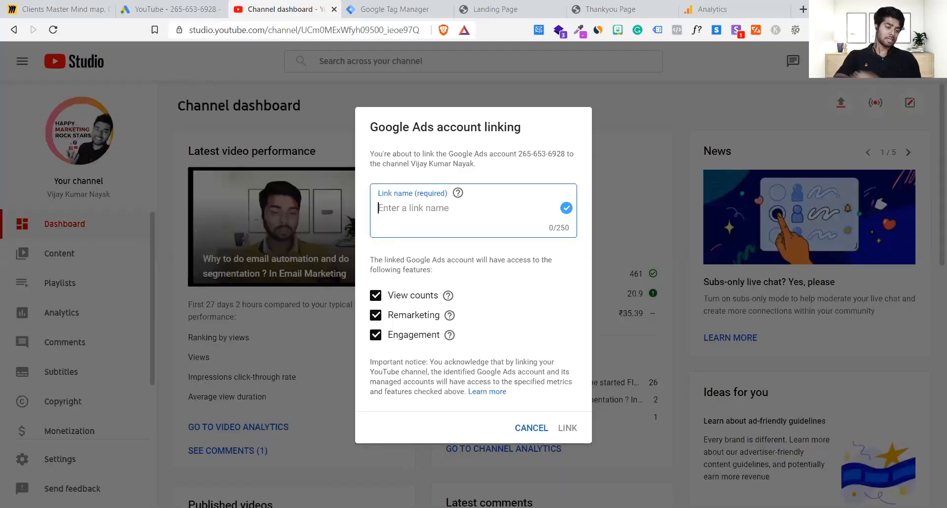
- Cancel the account linking in YouTube Studio and withdraw the channel's link request in Google Ads
{"action": "left_click", "coordinate": [530, 428]}
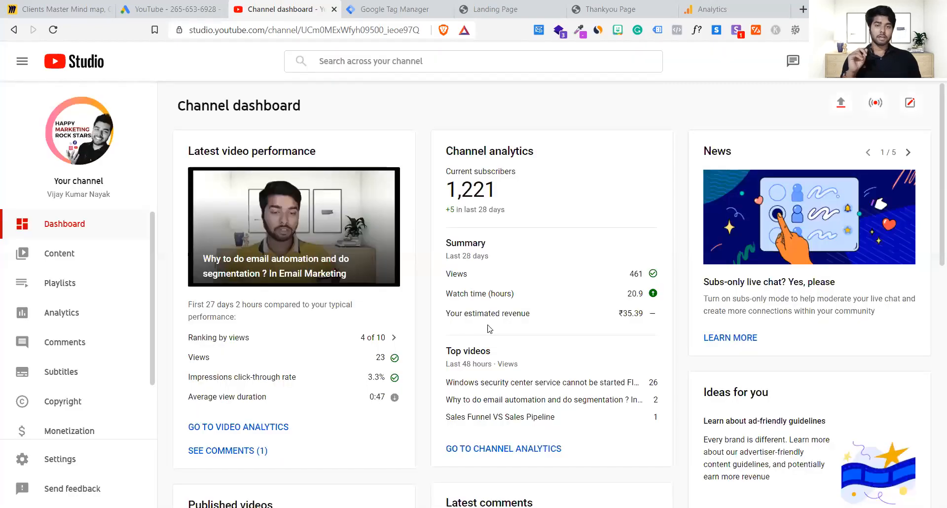
{"action": "left_click", "coordinate": [174, 9]}
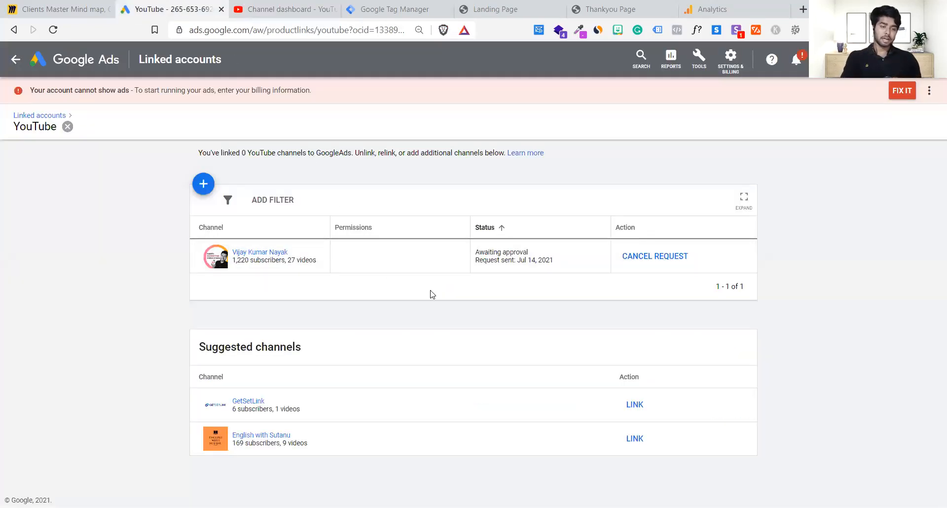
{"action": "left_click", "coordinate": [647, 262]}
{"action": "left_click", "coordinate": [574, 307]}
{"action": "left_click", "coordinate": [203, 185]}
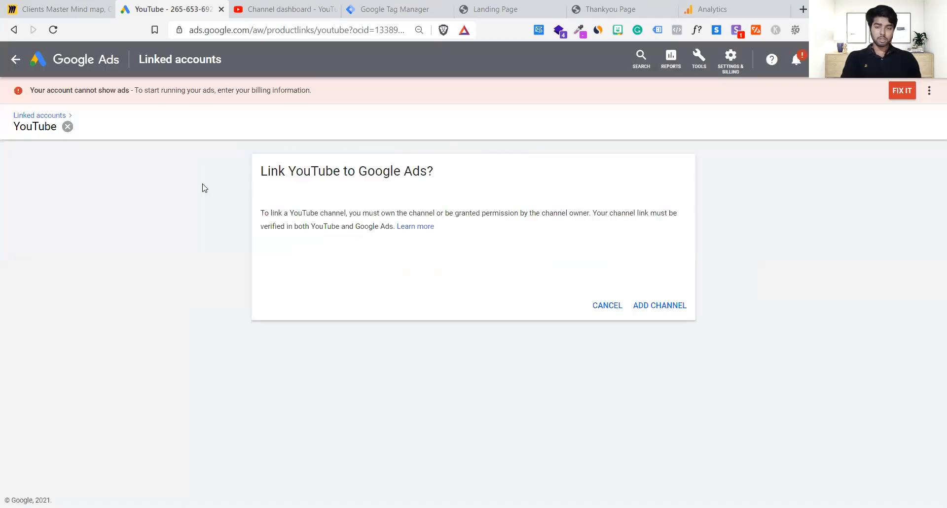
- Add a YouTube channel again by searching the owner's full name and pick the one with 1,220 subscribers and 27 videos
{"action": "left_click", "coordinate": [660, 306]}
{"action": "left_click", "coordinate": [524, 294]}
{"action": "type", "text": "vijay ku"}
{"action": "type", "text": "mar anand"}
{"action": "key", "text": "BackSpace"}
{"action": "key", "text": "BackSpace"}
{"action": "key", "text": "BackSpace"}
{"action": "key", "text": "BackSpace"}
{"action": "key", "text": "BackSpace"}
{"action": "type", "text": "nayak"}
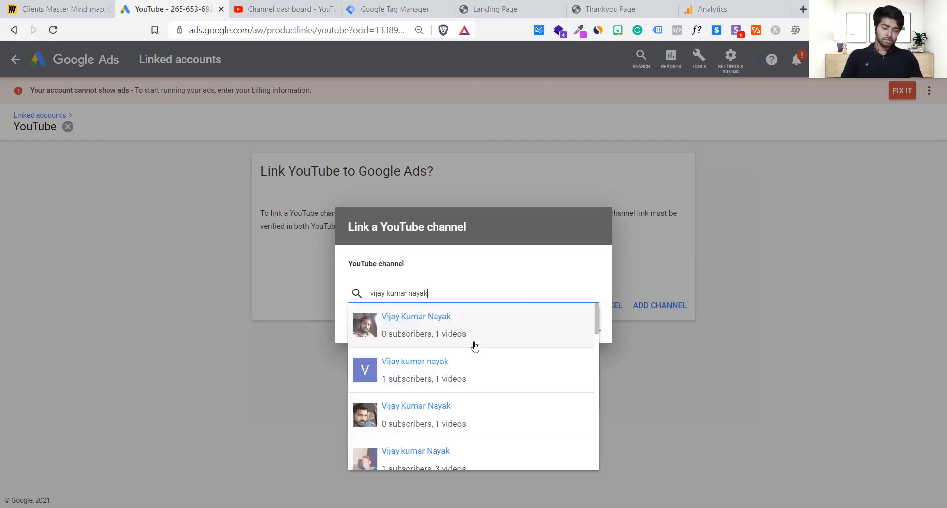
{"action": "scroll", "coordinate": [441, 450], "scroll_direction": "down", "scroll_amount": 3}
{"action": "right_click", "coordinate": [437, 452]}
{"action": "left_click", "coordinate": [391, 384]}
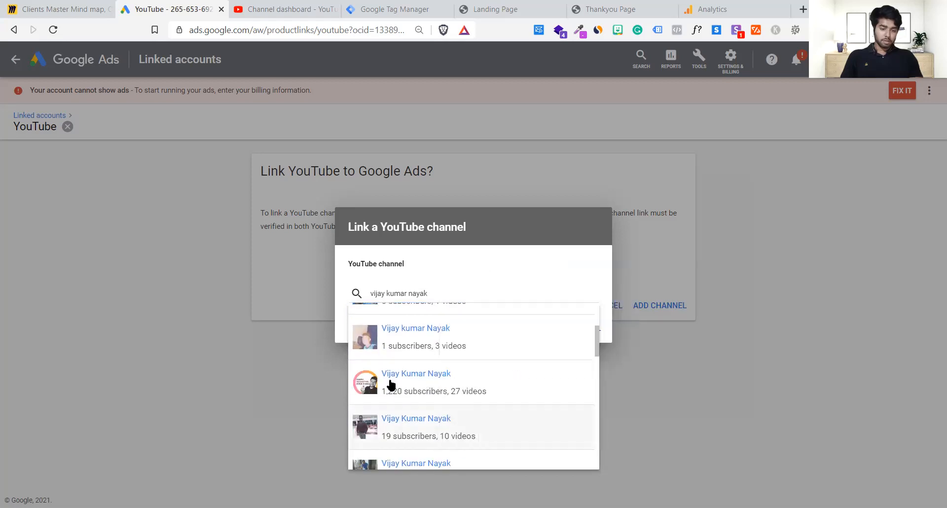
{"action": "left_click", "coordinate": [392, 384]}
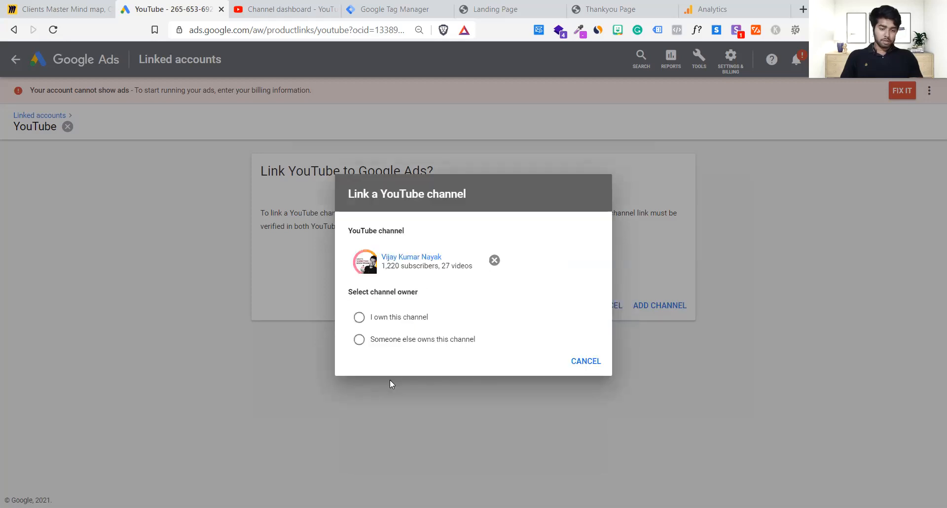
- Choose "Someone else owns this channel" and copy the account linking URL from the request message
{"action": "left_click", "coordinate": [409, 340]}
{"action": "left_click", "coordinate": [443, 356]}
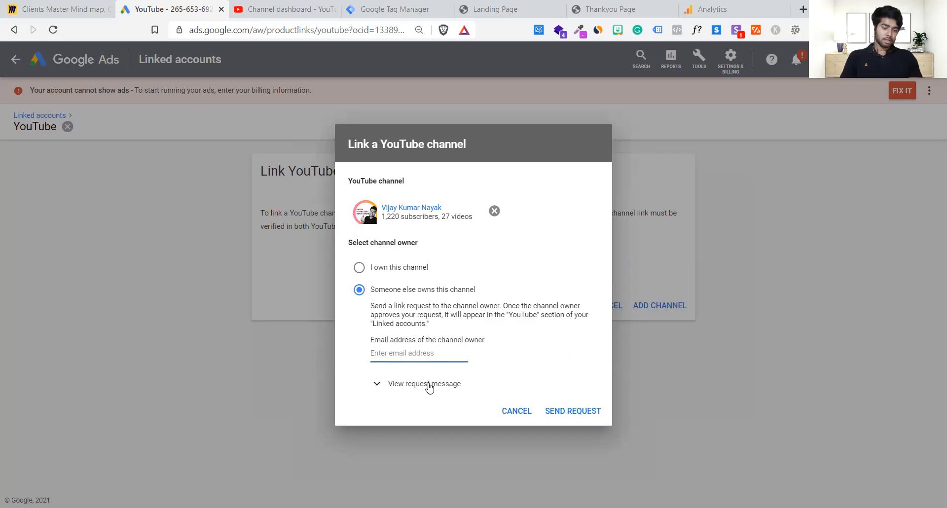
{"action": "left_click", "coordinate": [427, 384]}
{"action": "scroll", "coordinate": [429, 381], "scroll_direction": "down", "scroll_amount": 3}
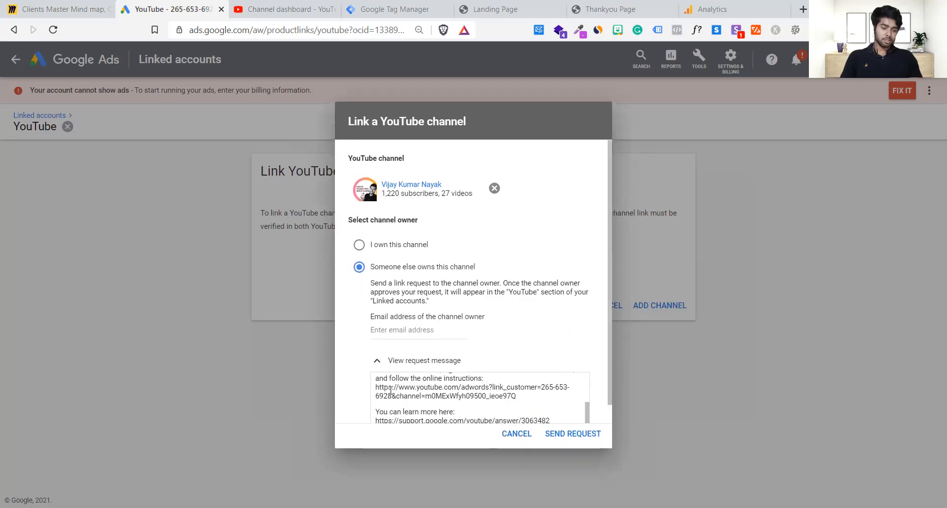
{"action": "mouse_move", "coordinate": [378, 387]}
{"action": "left_mouse_down"}
{"action": "mouse_move", "coordinate": [514, 402]}
{"action": "mouse_move", "coordinate": [523, 414]}
{"action": "mouse_move", "coordinate": [465, 396]}
{"action": "mouse_move", "coordinate": [376, 390]}
{"action": "left_mouse_up"}
{"action": "left_click", "coordinate": [538, 407]}
{"action": "scroll", "coordinate": [378, 390], "scroll_direction": "up", "scroll_amount": 3}
{"action": "scroll", "coordinate": [378, 390], "scroll_direction": "down", "scroll_amount": 3}
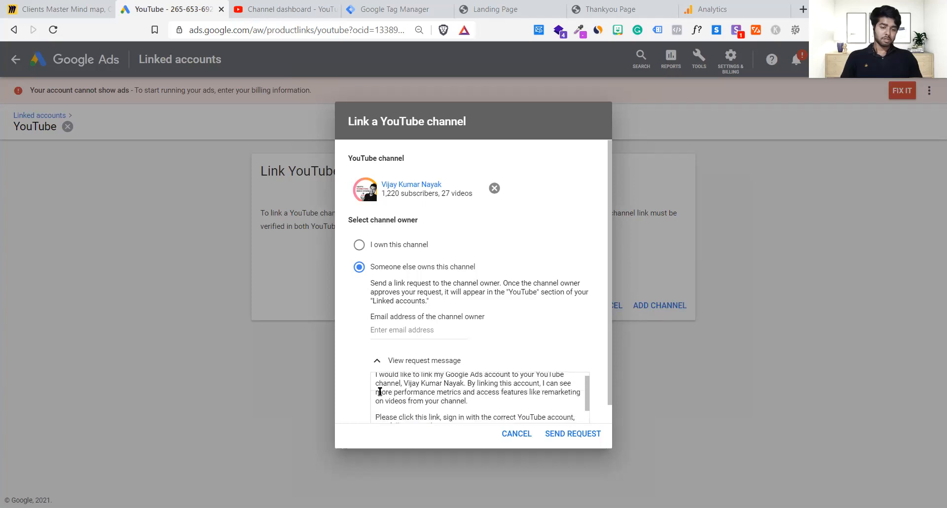
{"action": "scroll", "coordinate": [380, 391], "scroll_direction": "up", "scroll_amount": 1}
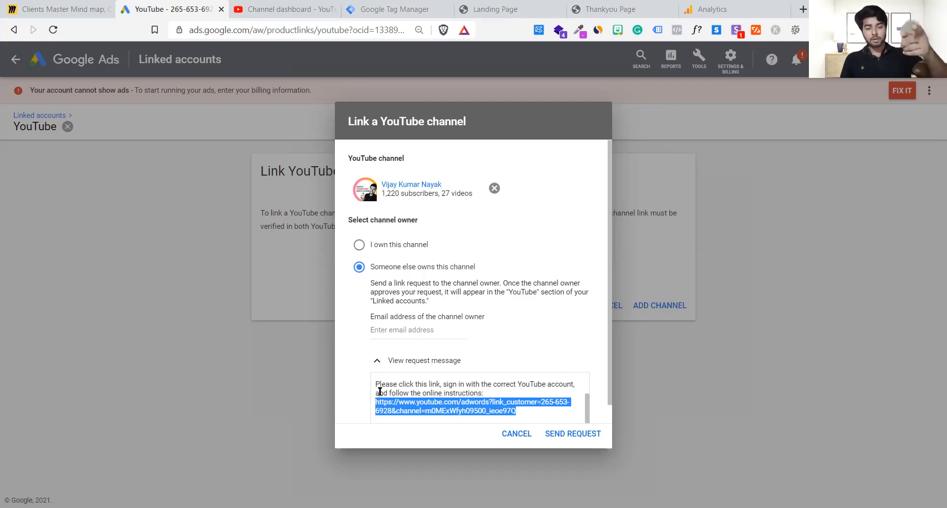
{"action": "key", "text": "ctrl+c"}
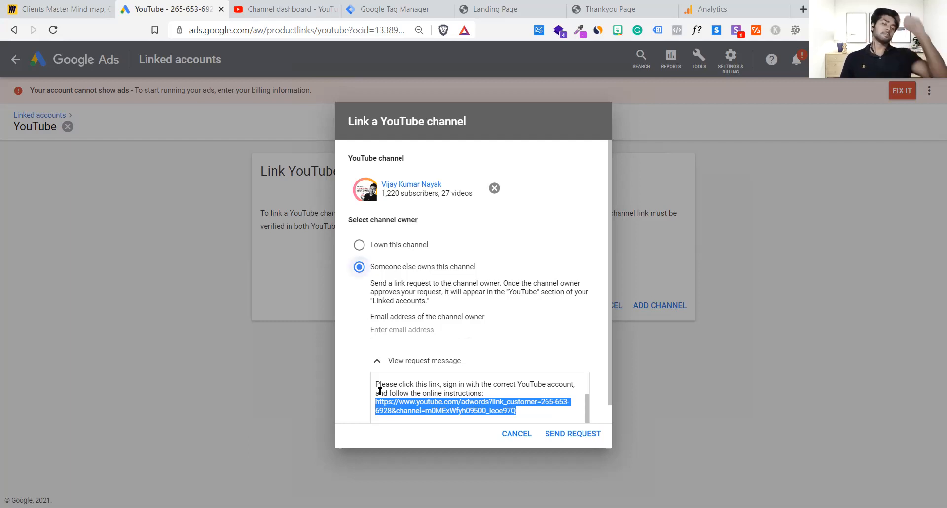
- Leave the channel linking without sending a request and look through the products offered under Linked accounts
{"action": "left_click", "coordinate": [517, 435]}
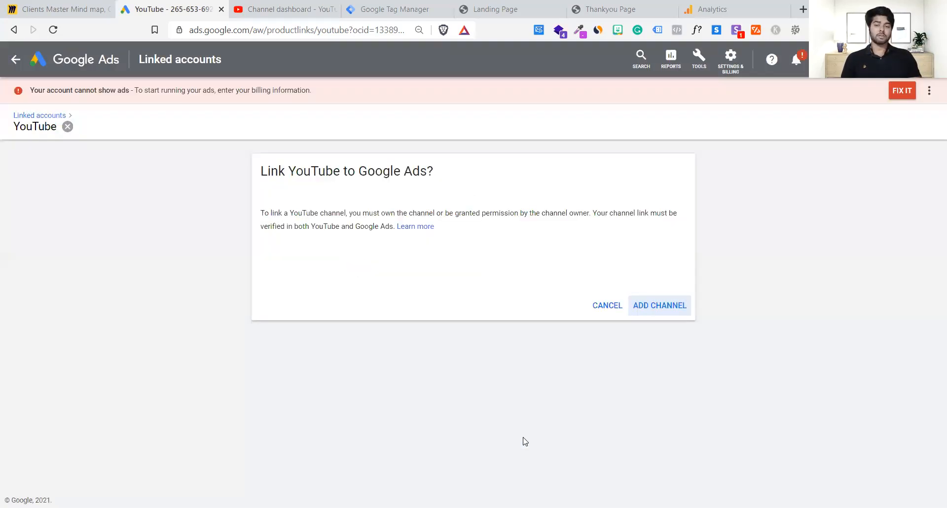
{"action": "left_click", "coordinate": [613, 305]}
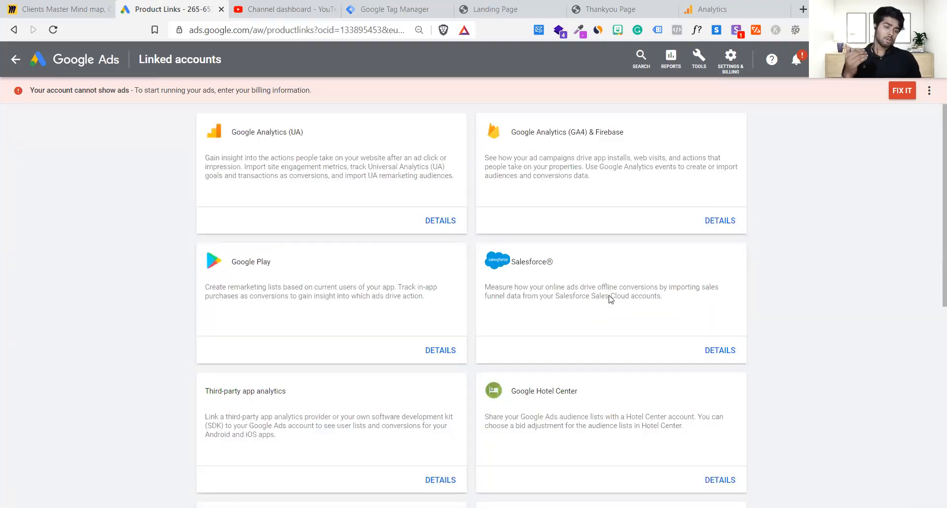
{"action": "scroll", "coordinate": [611, 302], "scroll_direction": "down", "scroll_amount": 5}
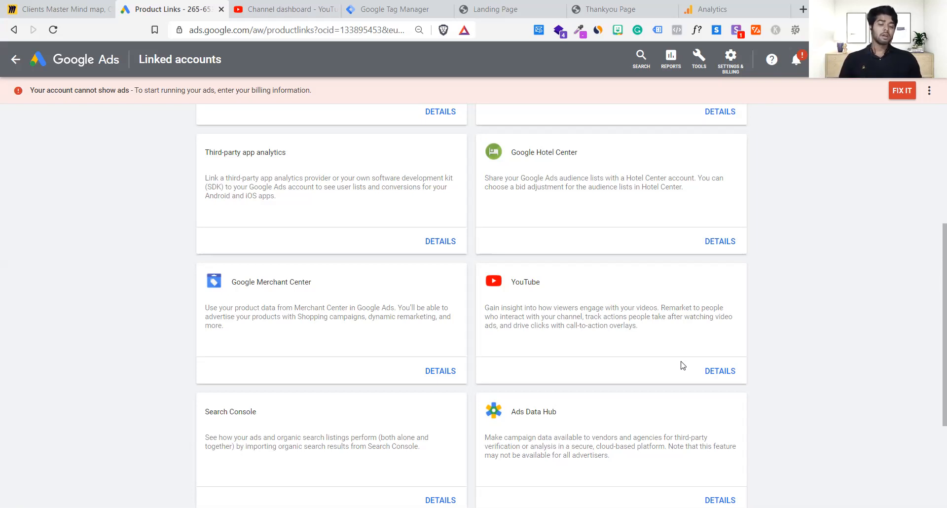
{"action": "scroll", "coordinate": [683, 366], "scroll_direction": "down", "scroll_amount": 3}
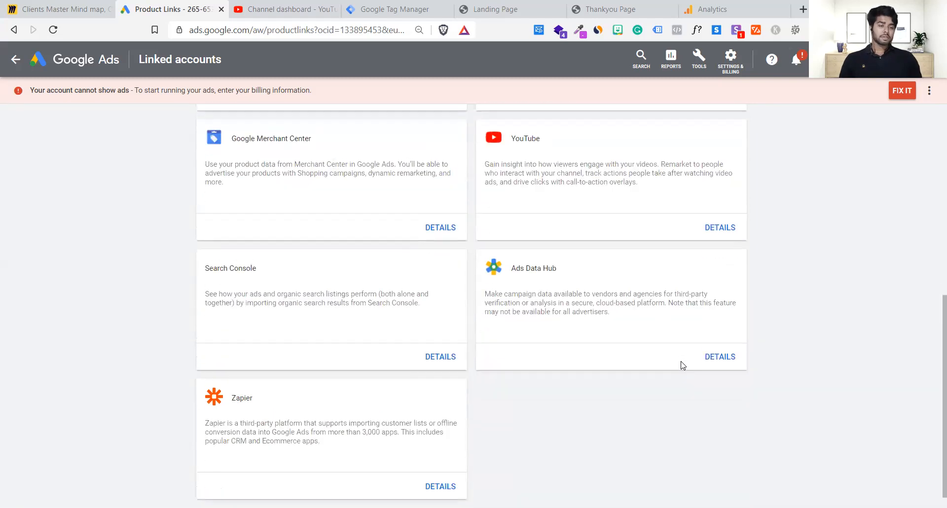
{"action": "scroll", "coordinate": [683, 366], "scroll_direction": "up", "scroll_amount": 2}
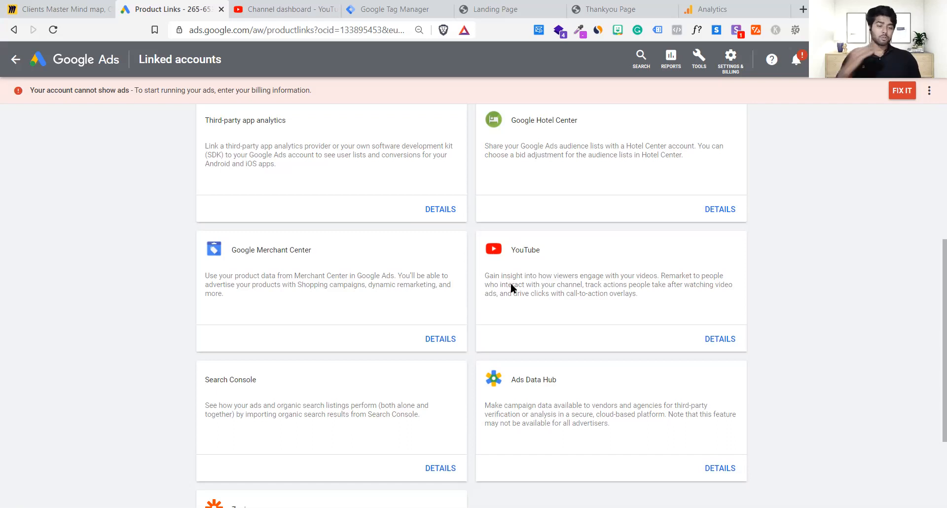
{"action": "scroll", "coordinate": [513, 284], "scroll_direction": "up", "scroll_amount": 3}
{"action": "scroll", "coordinate": [511, 283], "scroll_direction": "up", "scroll_amount": 2}
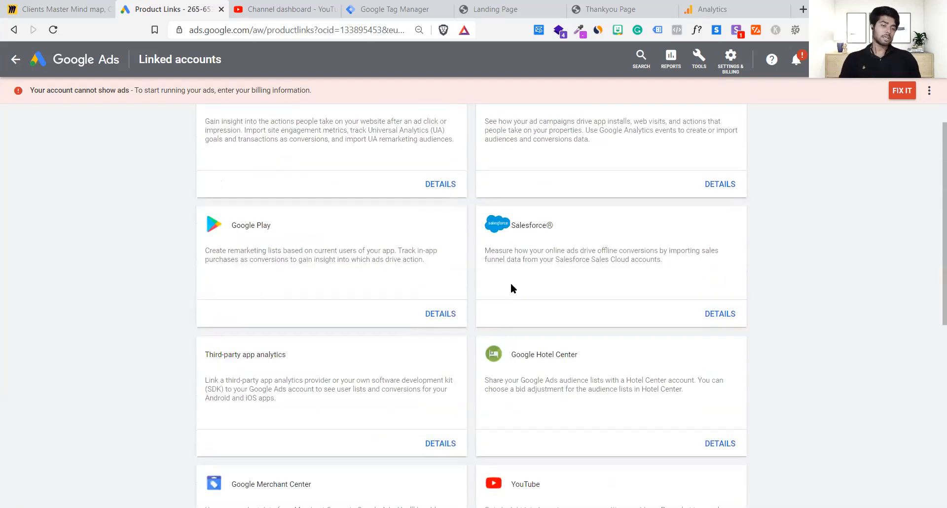
{"action": "scroll", "coordinate": [511, 285], "scroll_direction": "up", "scroll_amount": 1}
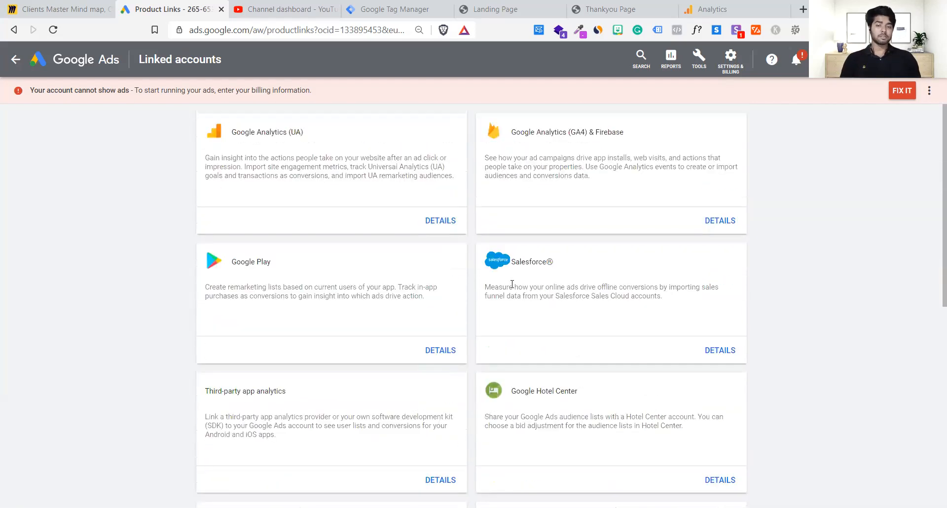
- Start a new website visitors remarketing audience in Audience manager and name it "Main LP visitor"
{"action": "left_click", "coordinate": [14, 61]}
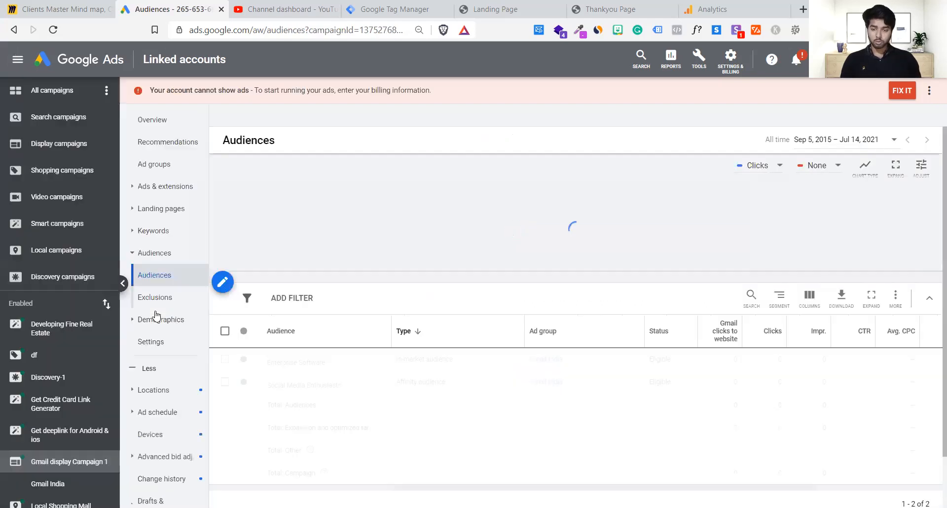
{"action": "left_click", "coordinate": [699, 58]}
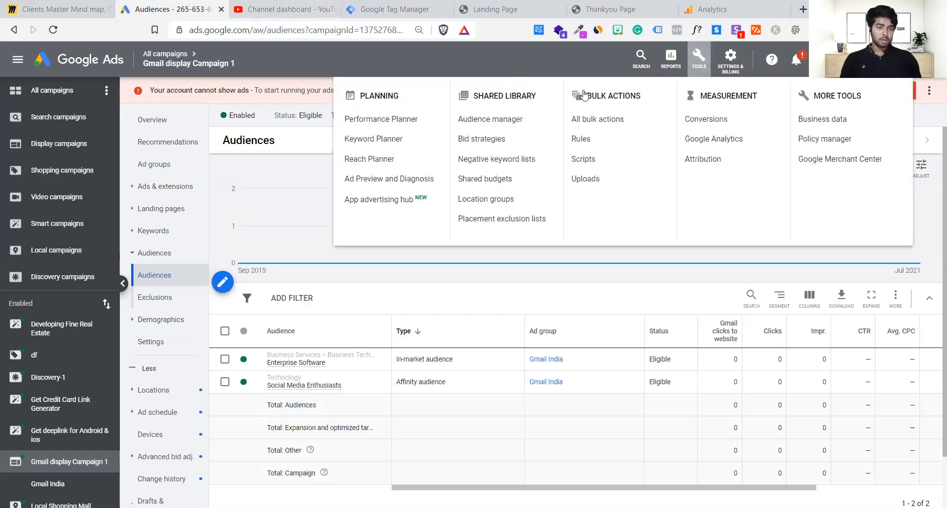
{"action": "left_click", "coordinate": [493, 119]}
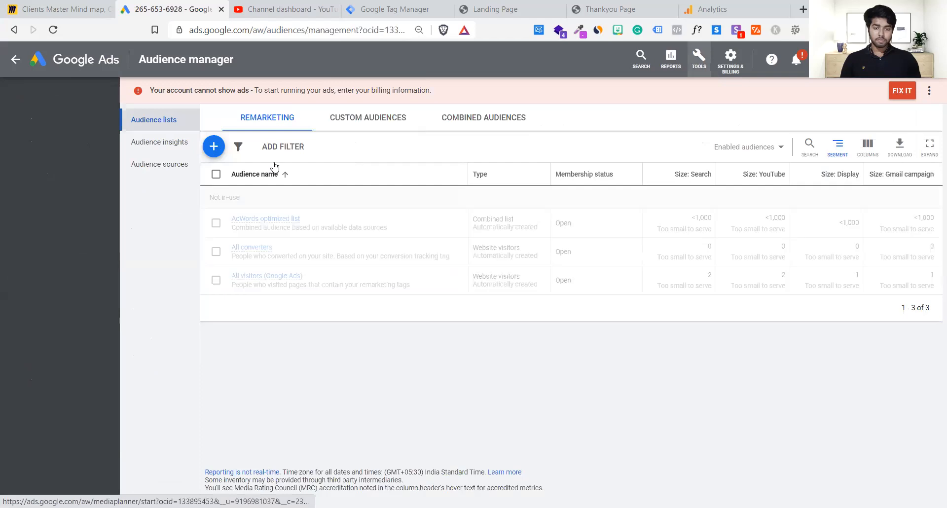
{"action": "left_click", "coordinate": [98, 152]}
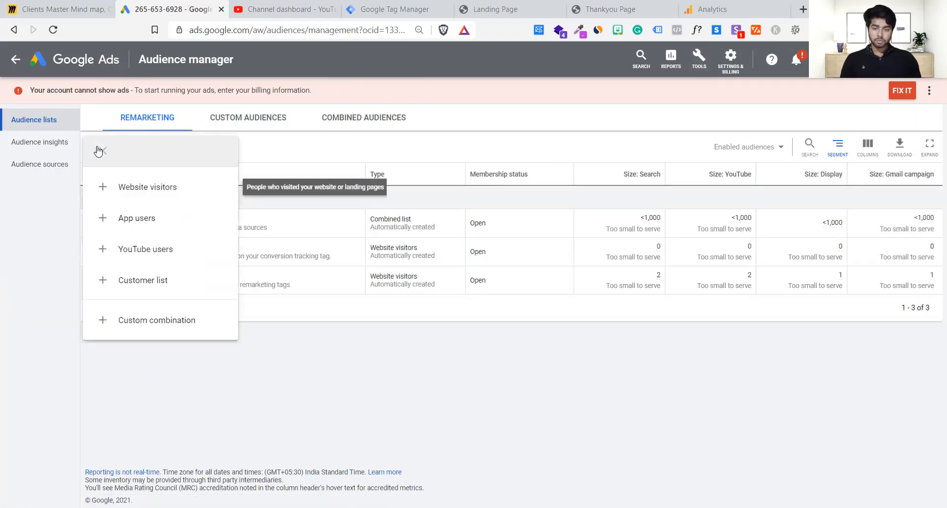
{"action": "left_click", "coordinate": [189, 197]}
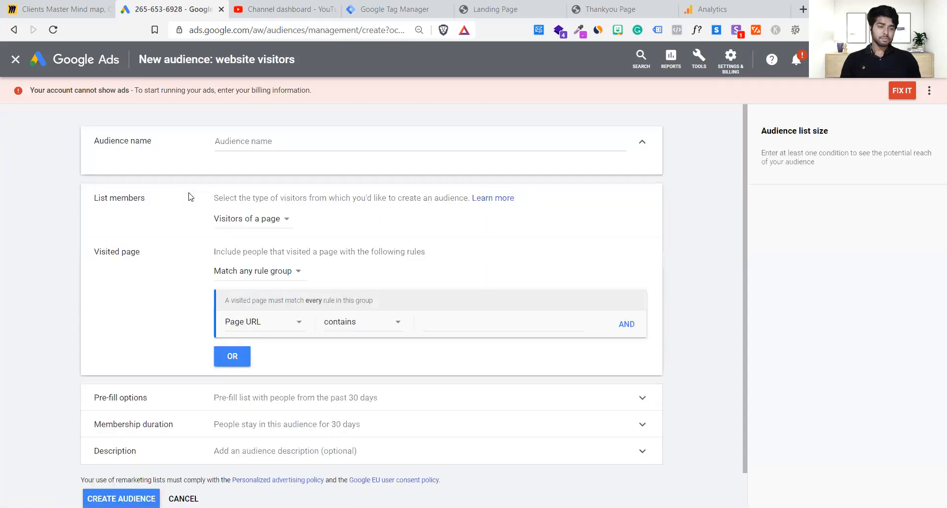
{"action": "left_click", "coordinate": [339, 145]}
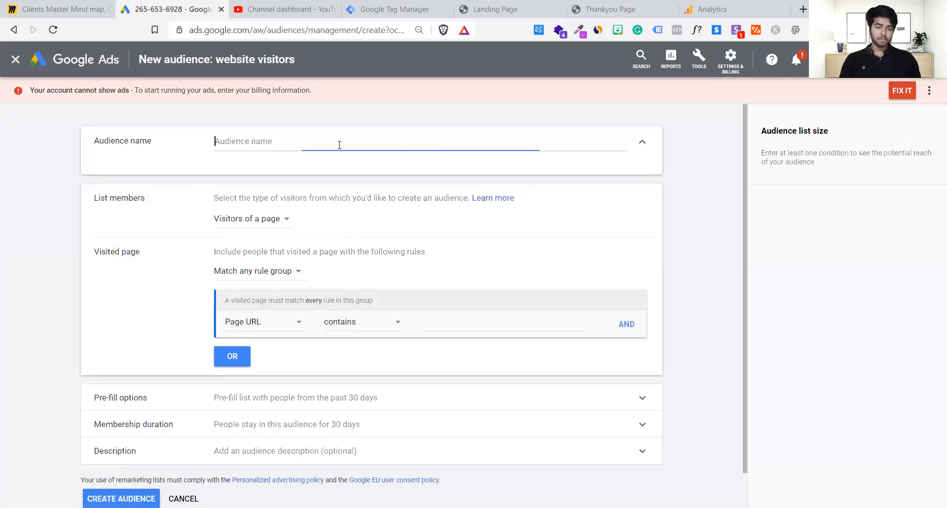
{"action": "type", "text": "Main LP visitor"}
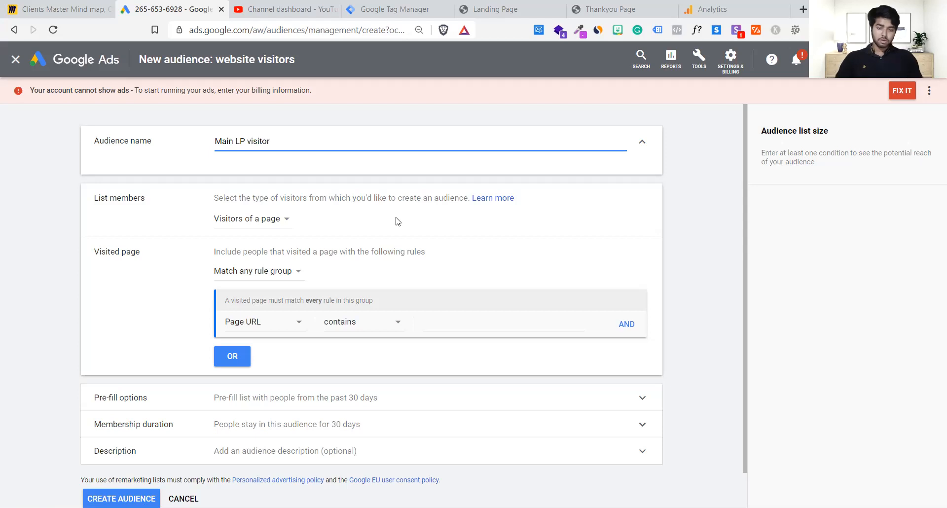
- Try the list members type "Visitors of a page with specific tags" with the remarketing Tag, and return to "Visitors of a page"
{"action": "left_click", "coordinate": [275, 218]}
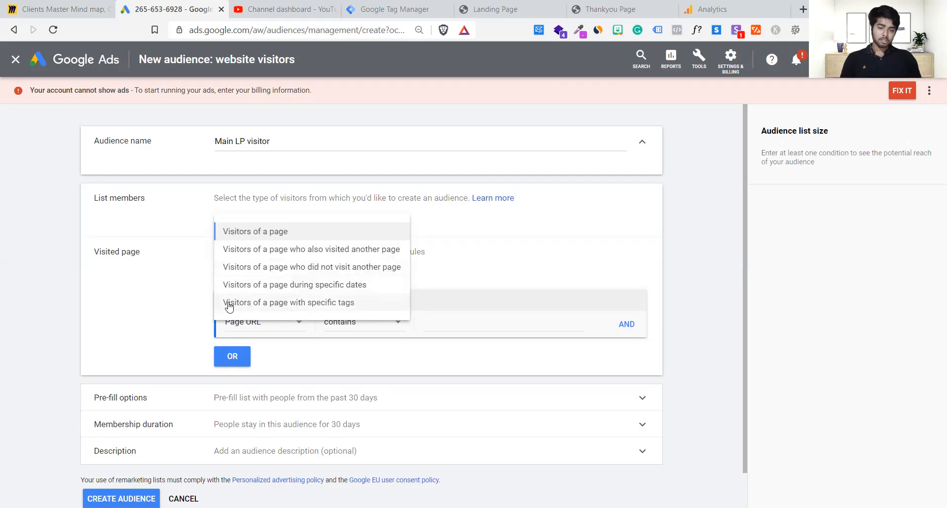
{"action": "left_click", "coordinate": [316, 309]}
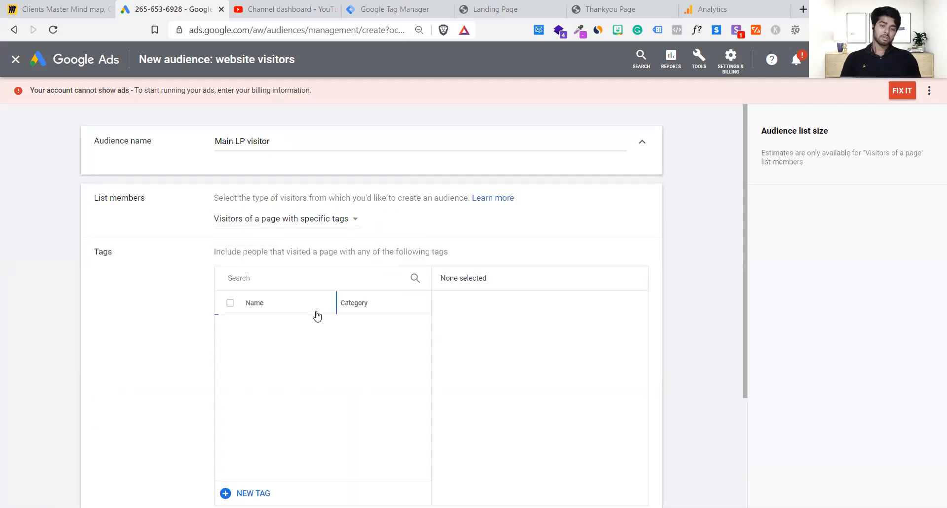
{"action": "scroll", "coordinate": [389, 254], "scroll_direction": "down", "scroll_amount": 1}
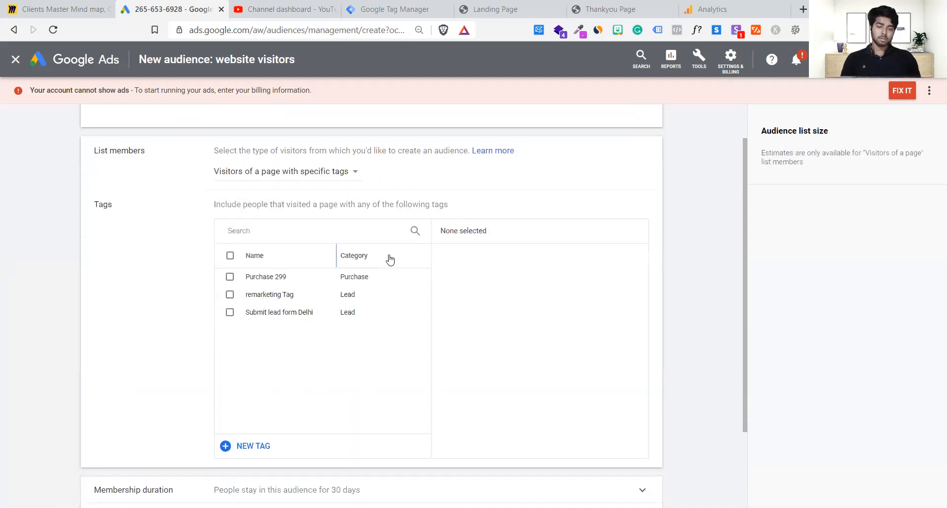
{"action": "left_click", "coordinate": [235, 296]}
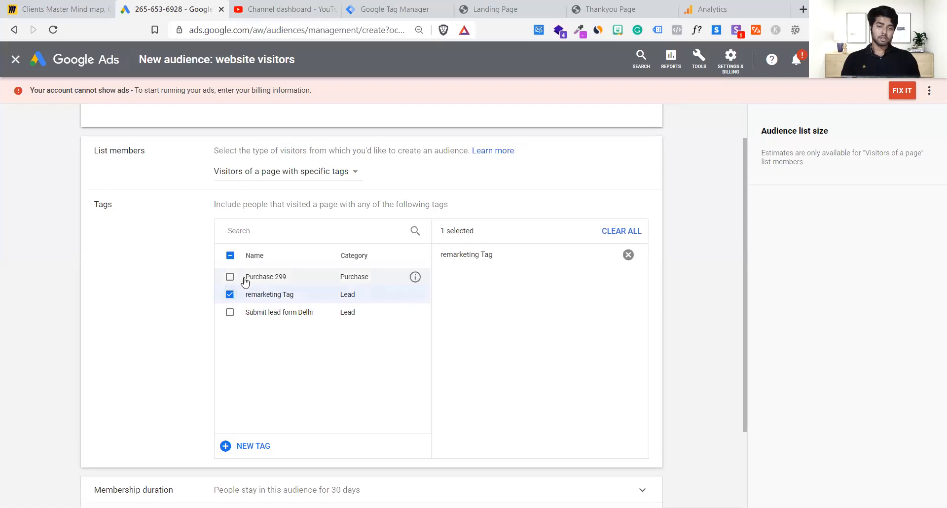
{"action": "left_click", "coordinate": [230, 295]}
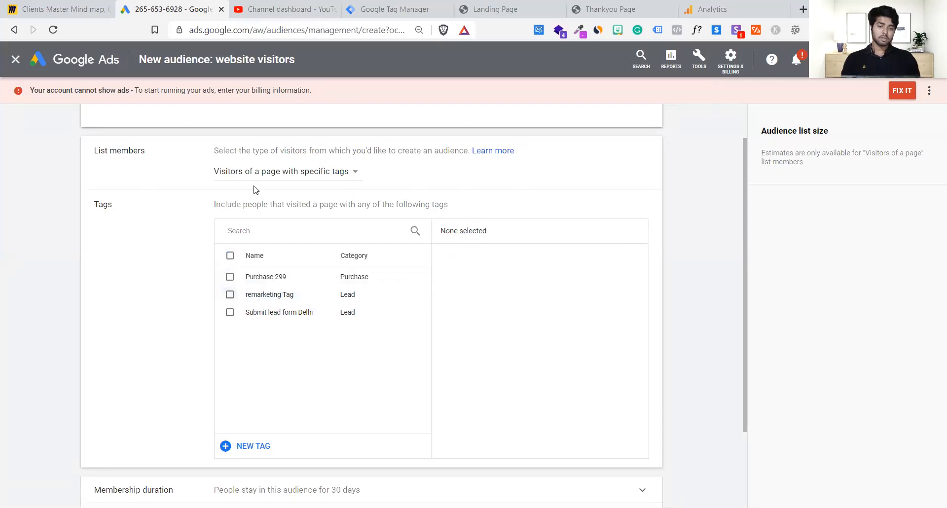
{"action": "left_click", "coordinate": [287, 175]}
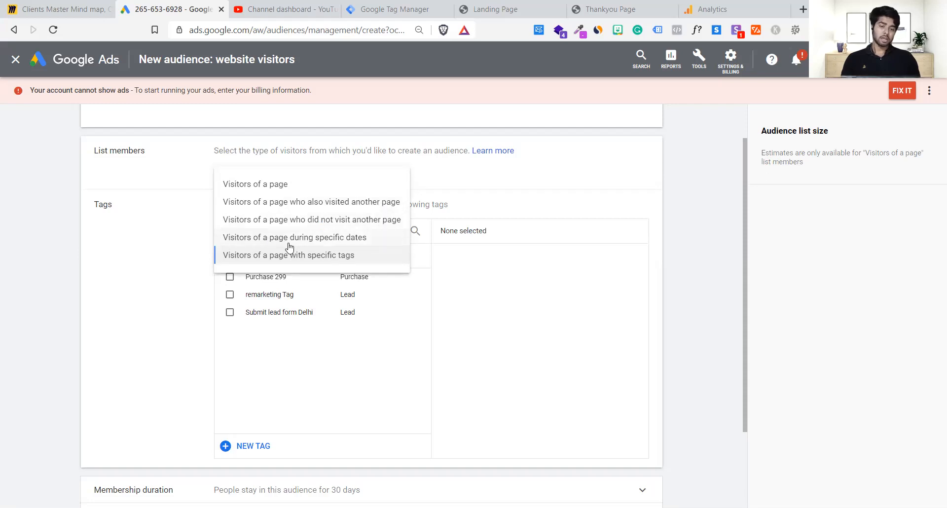
{"action": "left_click", "coordinate": [256, 192]}
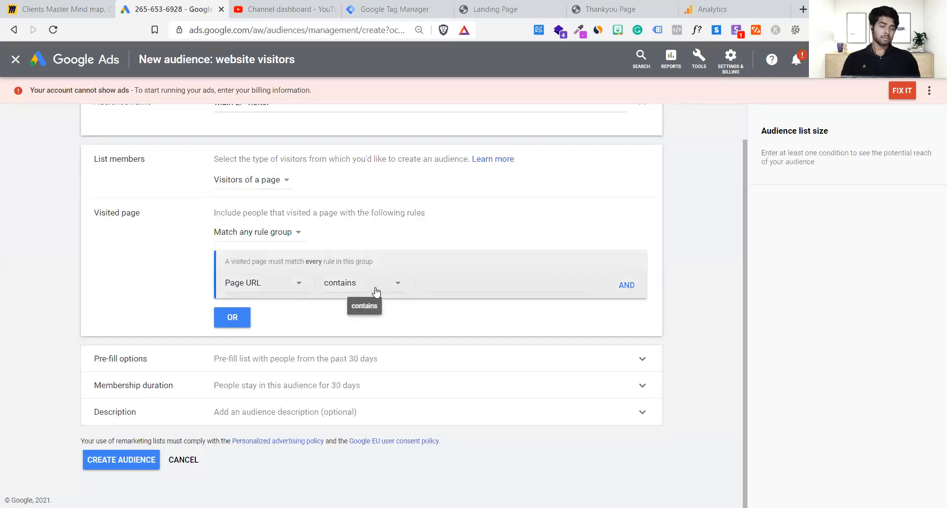
- Choose "Visitors of a page with specific tags" again, select the remarketing Tag and remove it from the selection
{"action": "left_click", "coordinate": [267, 181]}
{"action": "left_click", "coordinate": [267, 264]}
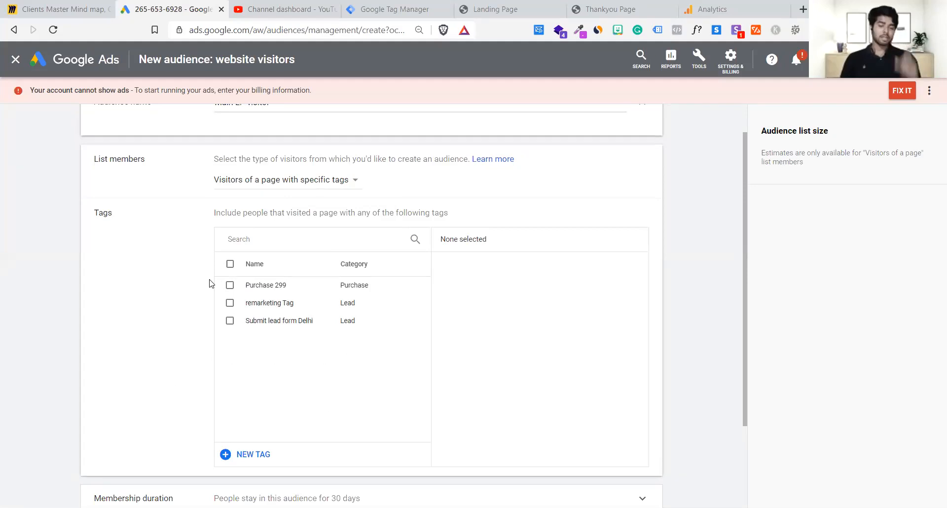
{"action": "scroll", "coordinate": [209, 283], "scroll_direction": "down", "scroll_amount": 1}
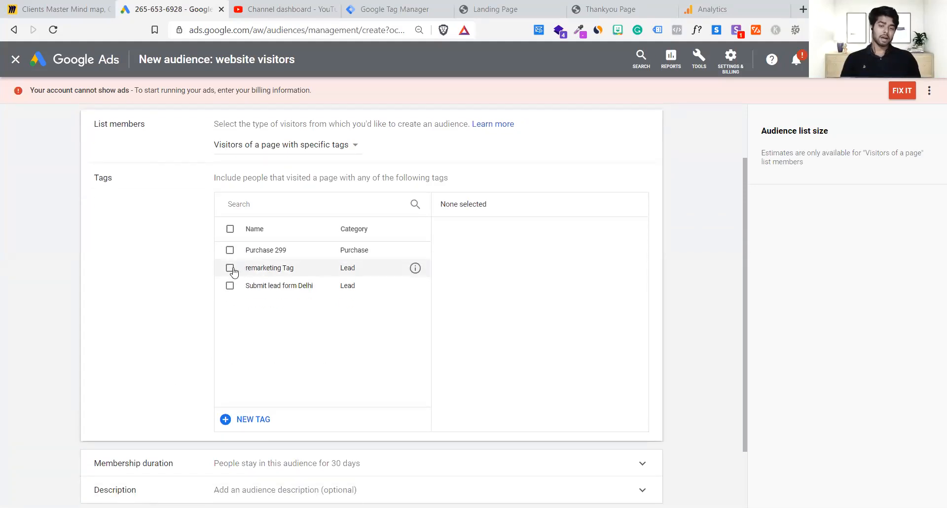
{"action": "left_click", "coordinate": [230, 269]}
{"action": "scroll", "coordinate": [437, 301], "scroll_direction": "down", "scroll_amount": 2}
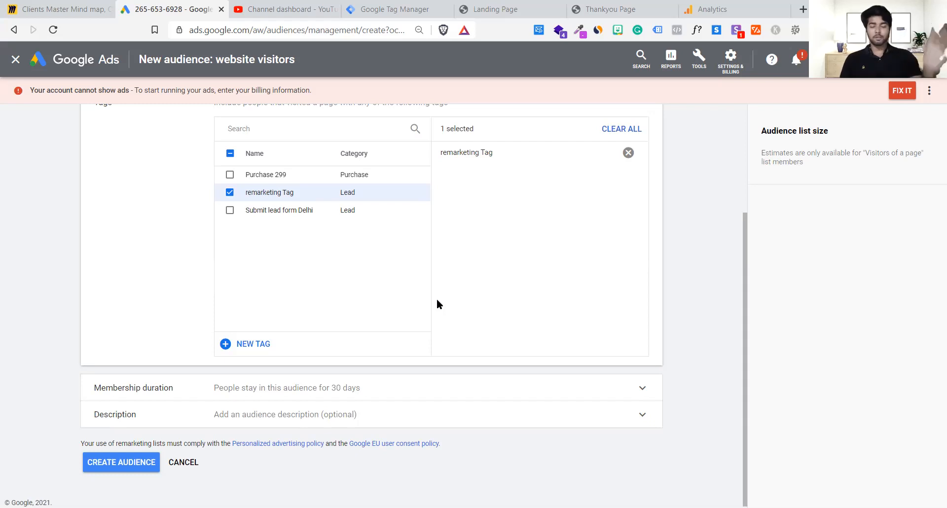
{"action": "scroll", "coordinate": [437, 300], "scroll_direction": "down", "scroll_amount": 1}
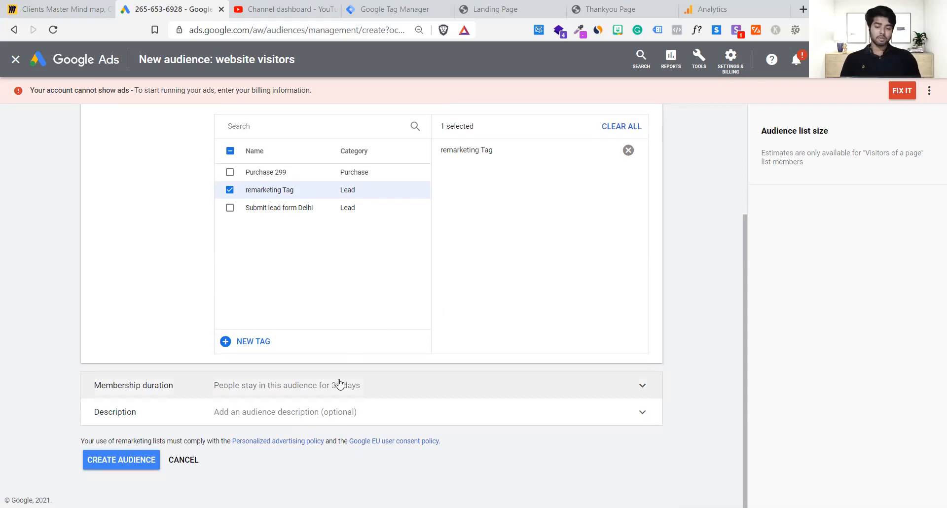
{"action": "scroll", "coordinate": [505, 365], "scroll_direction": "up", "scroll_amount": 3}
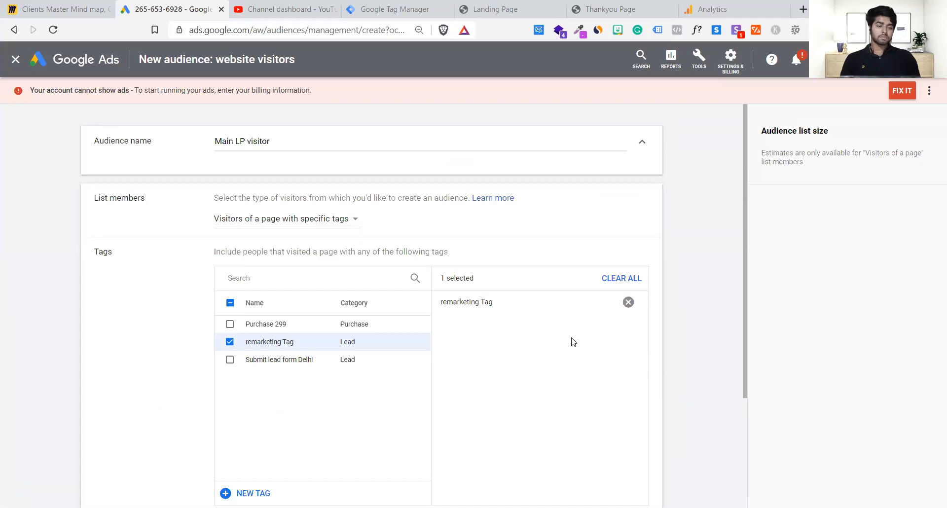
{"action": "left_click", "coordinate": [627, 305]}
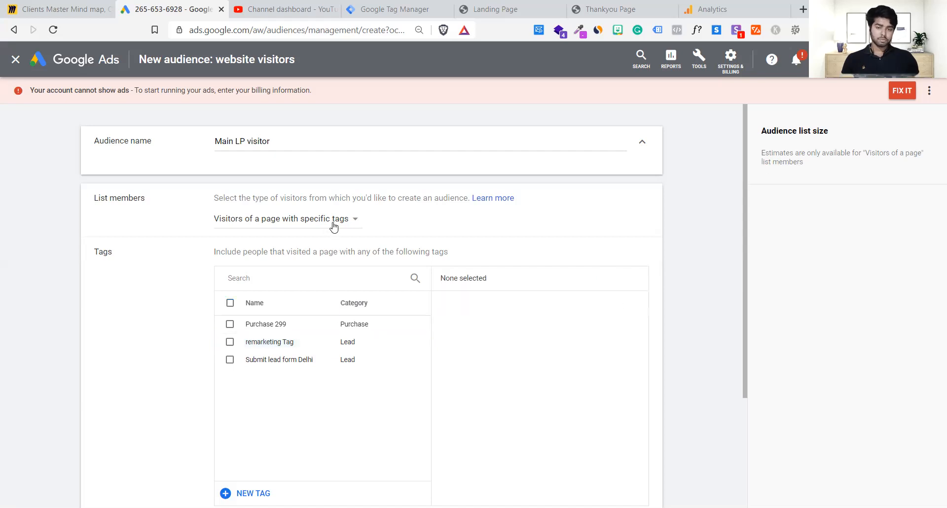
{"action": "left_click", "coordinate": [343, 143]}
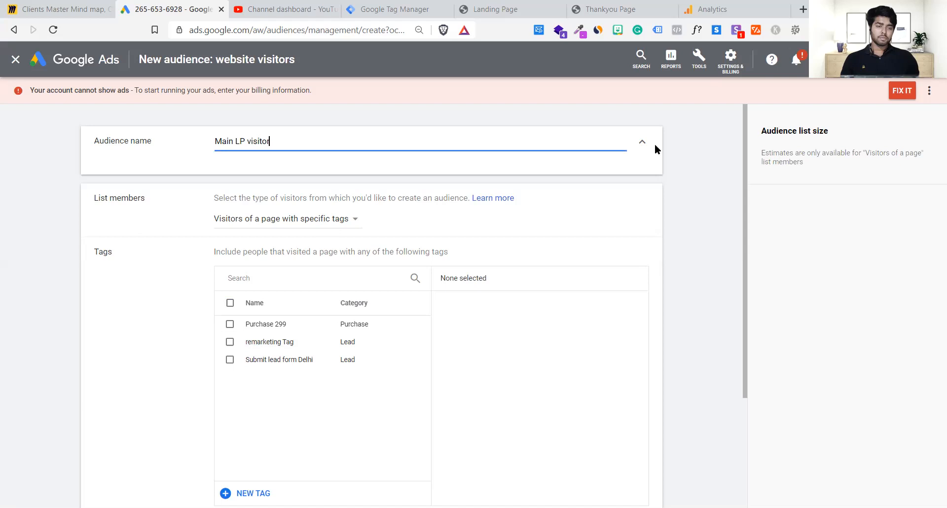
{"action": "left_click", "coordinate": [302, 230]}
{"action": "left_click", "coordinate": [302, 231]}
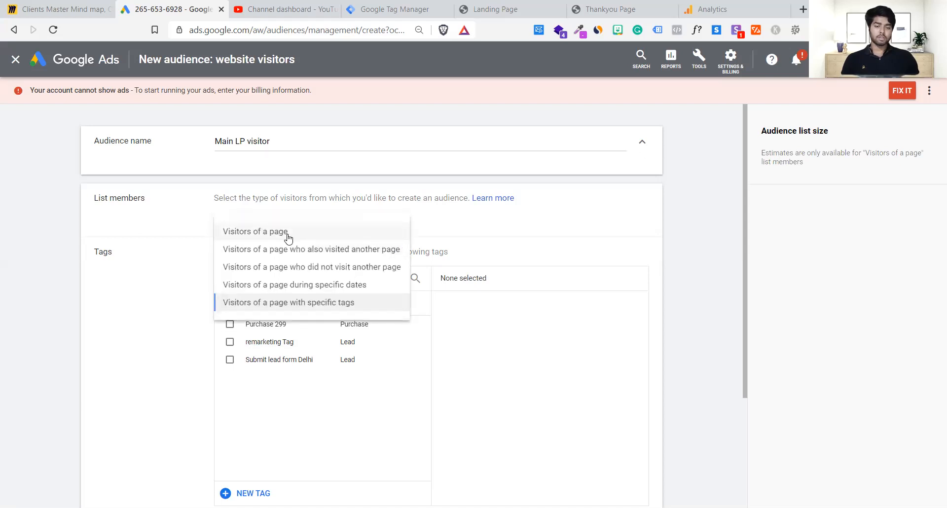
{"action": "left_click", "coordinate": [289, 237]}
{"action": "scroll", "coordinate": [378, 326], "scroll_direction": "down", "scroll_amount": 2}
{"action": "left_click", "coordinate": [456, 283]}
{"action": "type", "text": "https://ga.swipepages.net/Lp"}
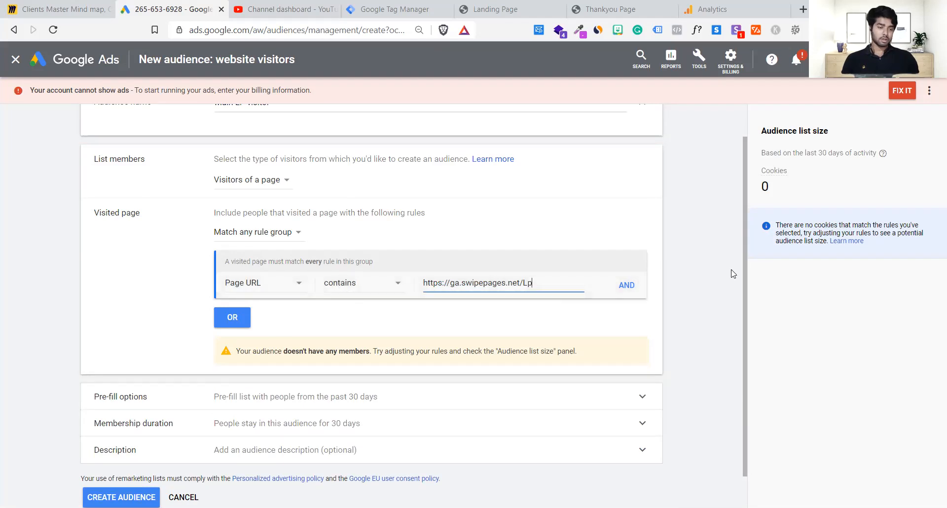
- Review the new audience's name and page URL rule, and look at the Google Tag Manager workspace overview
{"action": "scroll", "coordinate": [645, 294], "scroll_direction": "down", "scroll_amount": 1}
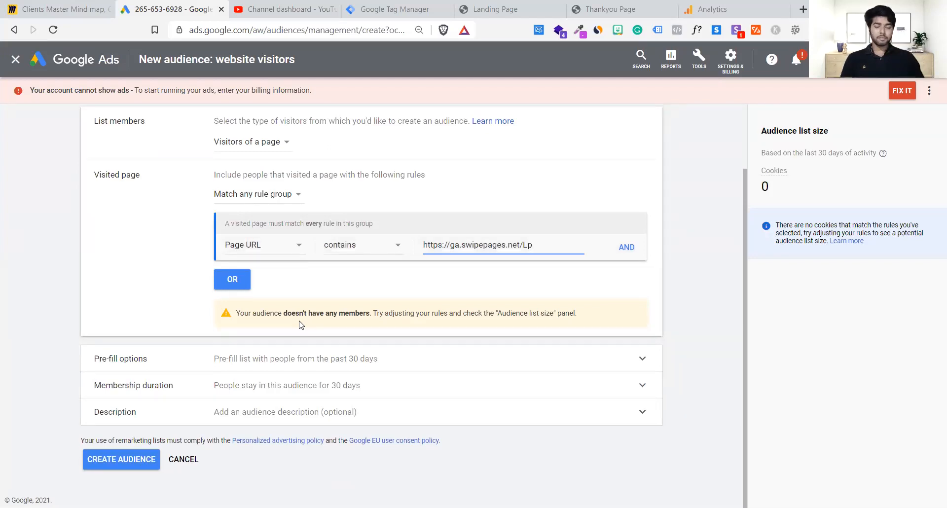
{"action": "scroll", "coordinate": [300, 324], "scroll_direction": "up", "scroll_amount": 2}
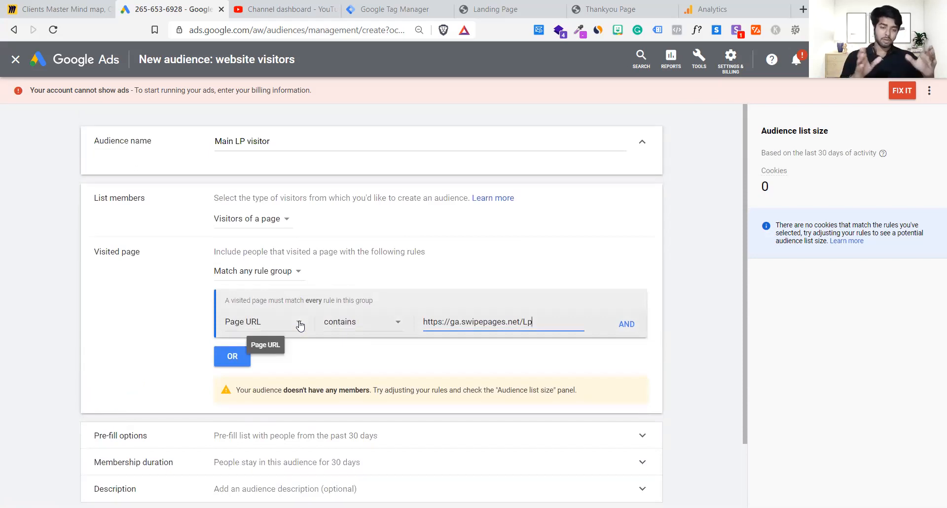
{"action": "triple_click", "coordinate": [536, 320]}
{"action": "left_click", "coordinate": [537, 318]}
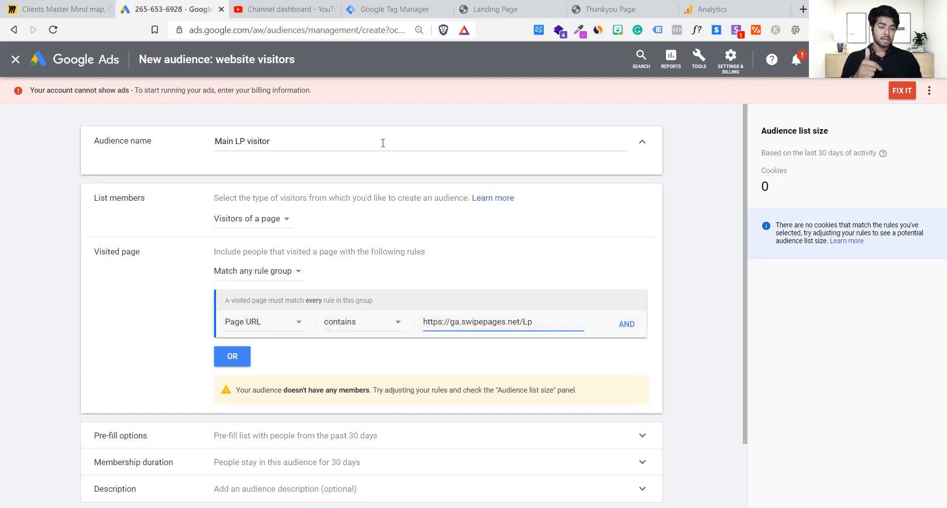
{"action": "left_click", "coordinate": [356, 5]}
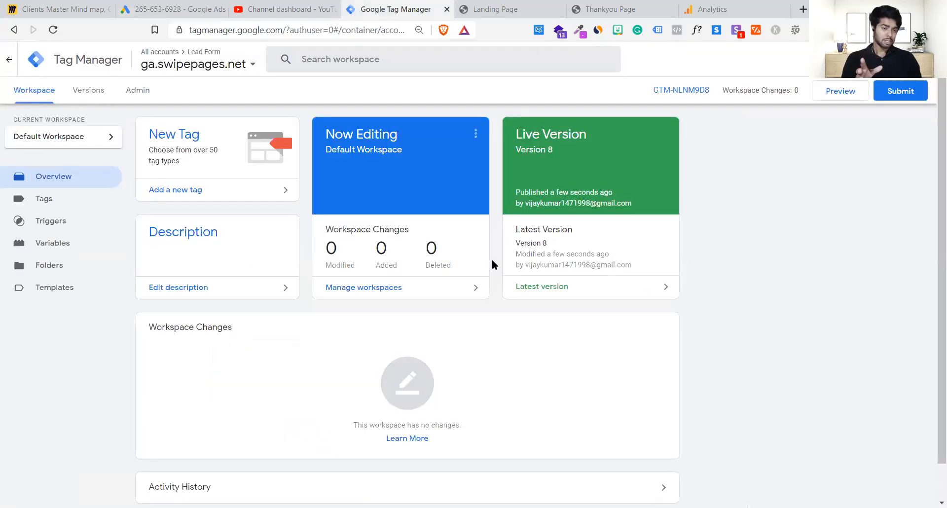
{"action": "left_click", "coordinate": [200, 9]}
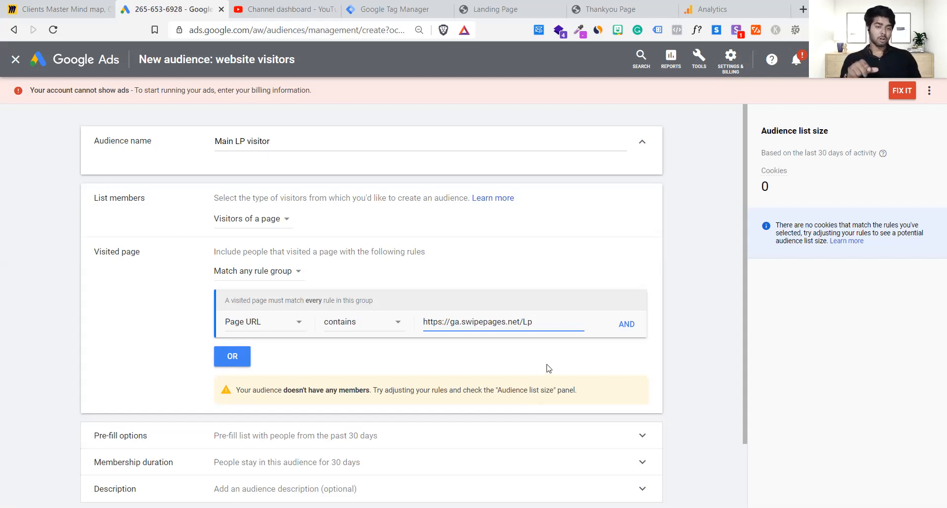
- Create the "Main LP visitor" audience, keeping the pre-fill and membership duration at 30 days
{"action": "scroll", "coordinate": [550, 369], "scroll_direction": "down", "scroll_amount": 2}
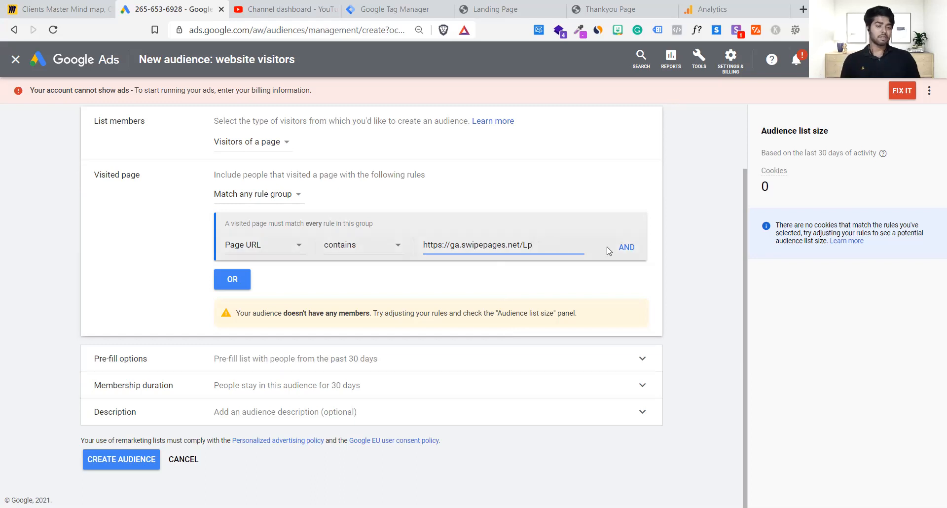
{"action": "left_click_drag", "start_coordinate": [567, 248], "coordinate": [422, 246]}
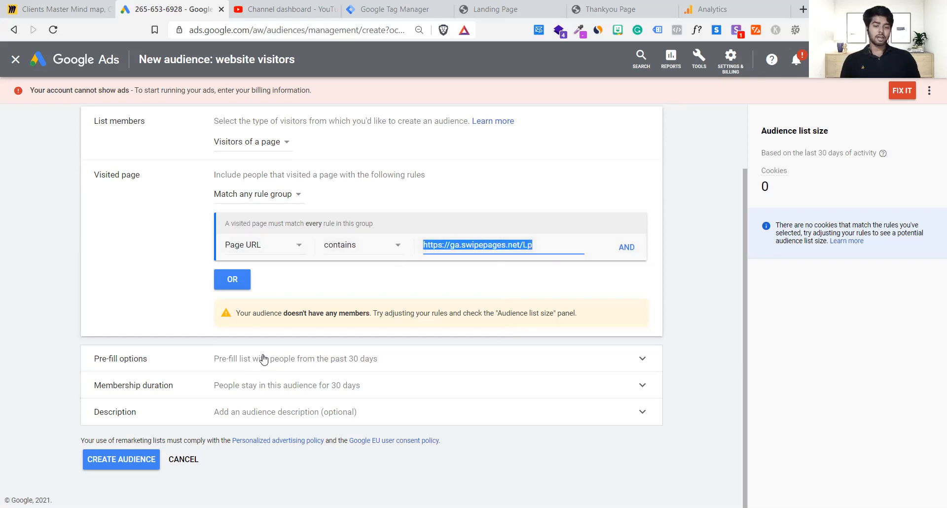
{"action": "left_click", "coordinate": [105, 450]}
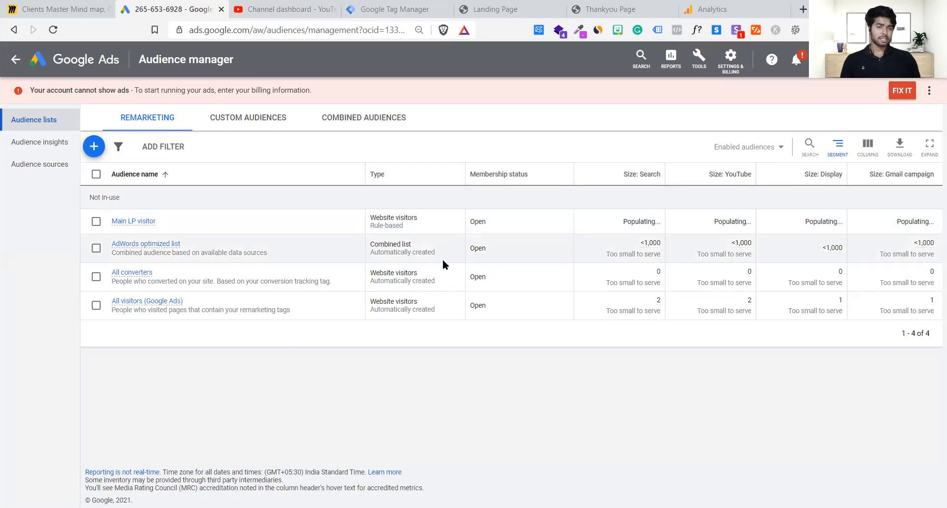
- Arrange the browser tabs so Google Tag Manager, Analytics and the Landing Page follow Google Ads, and switch to the Landing Page
{"action": "left_click_drag", "start_coordinate": [413, 5], "coordinate": [301, 5]}
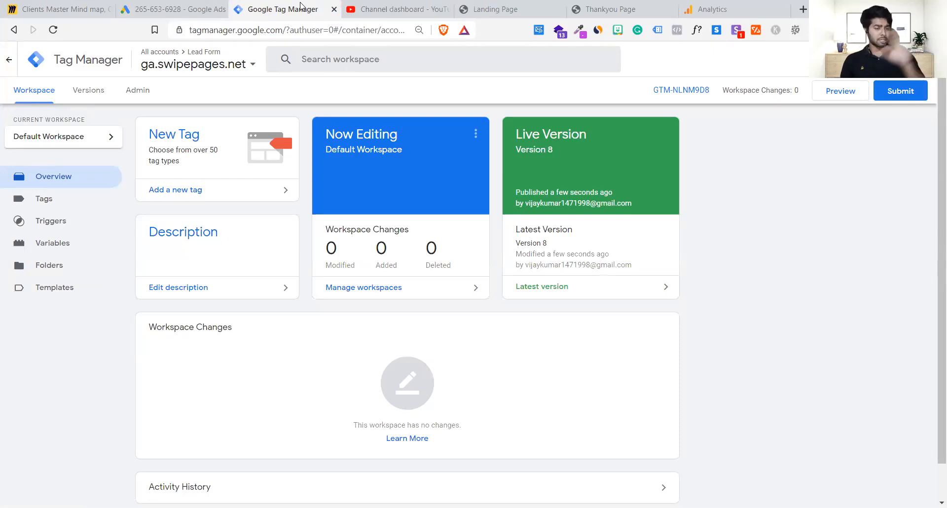
{"action": "left_click_drag", "start_coordinate": [712, 5], "coordinate": [373, 5]}
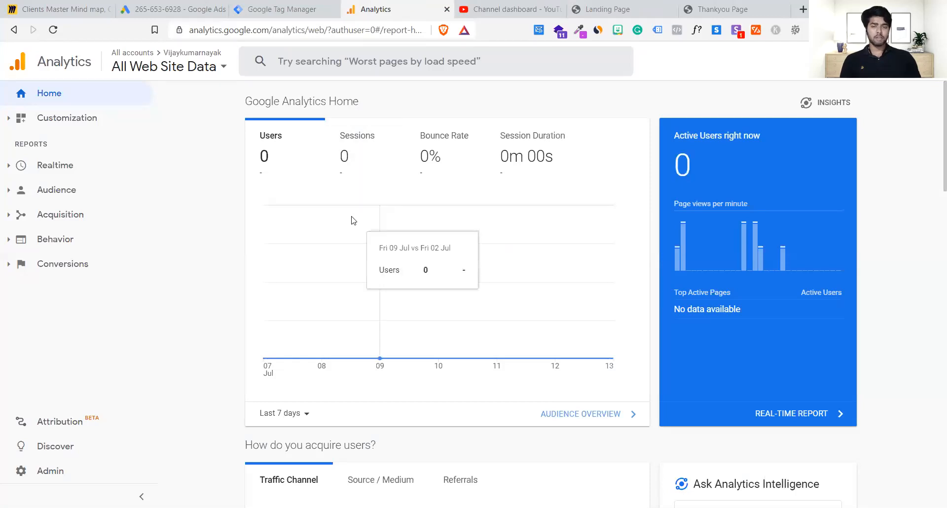
{"action": "left_click_drag", "start_coordinate": [590, 9], "coordinate": [541, 11]}
- Look over the landing page and check its installed tags with Google Tag Assistant
{"action": "scroll", "coordinate": [597, 101], "scroll_direction": "down", "scroll_amount": 4}
{"action": "scroll", "coordinate": [597, 102], "scroll_direction": "up", "scroll_amount": 4}
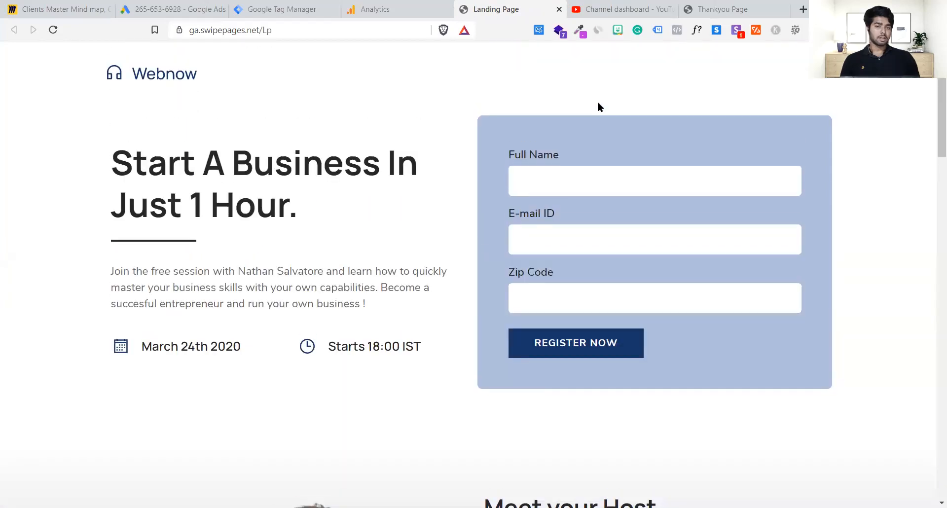
{"action": "left_click", "coordinate": [658, 31]}
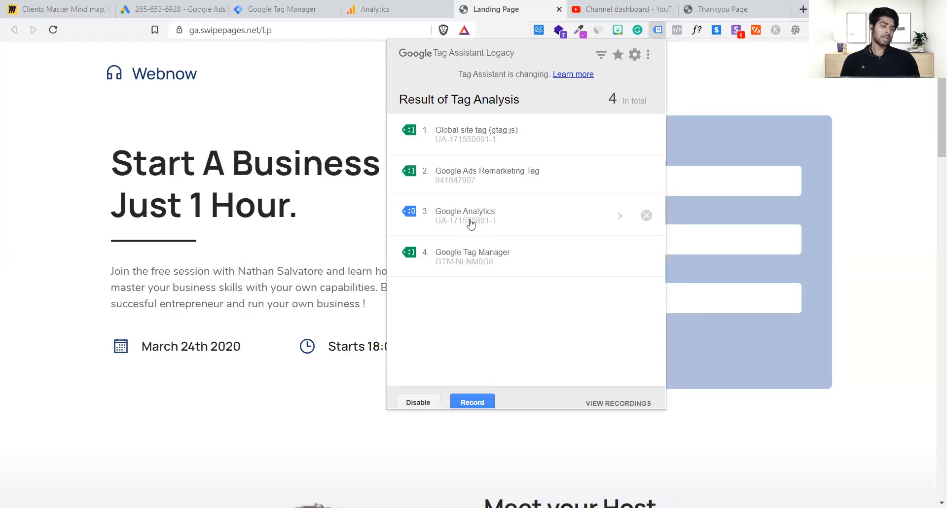
- Compare the Analytics property's tracking ID with the landing page's Google Analytics tag in Tag Assistant, and glance at the Tag Manager workspace
{"action": "left_click", "coordinate": [414, 5]}
{"action": "left_click", "coordinate": [197, 64]}
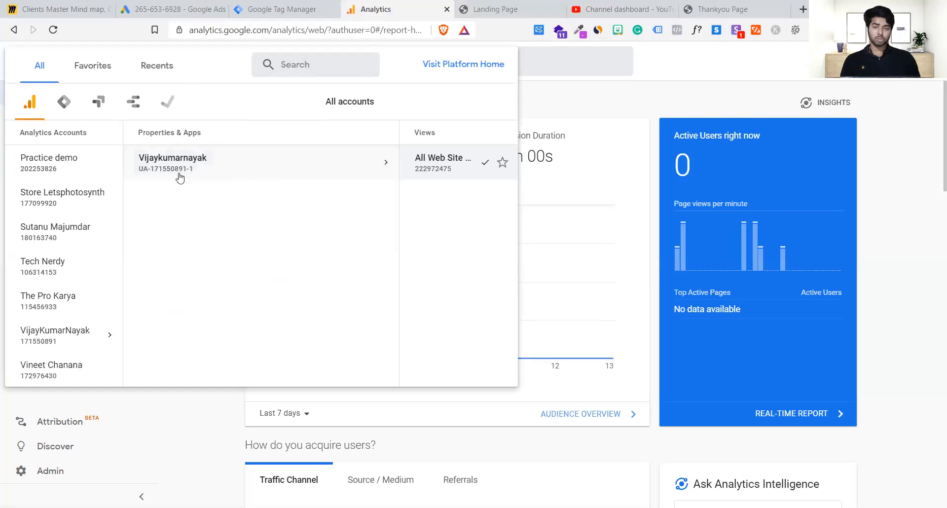
{"action": "left_click", "coordinate": [473, 5]}
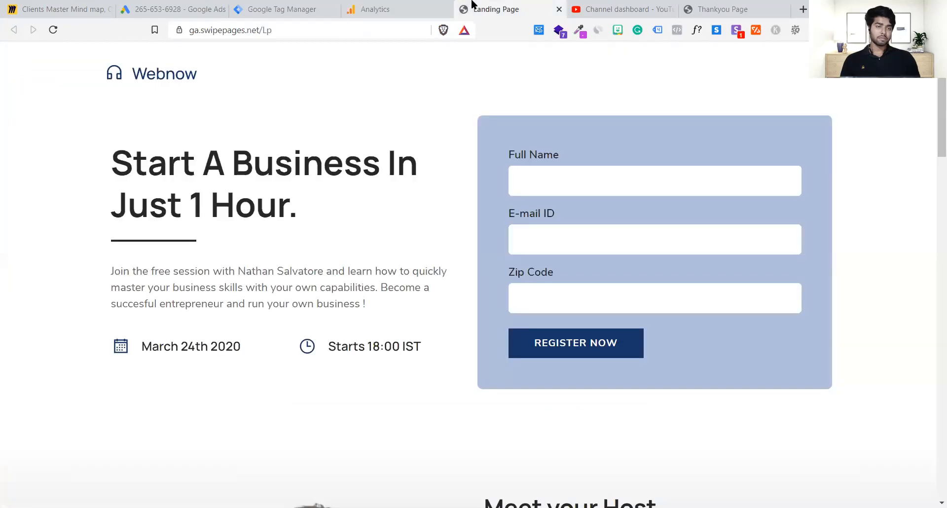
{"action": "left_click", "coordinate": [658, 31]}
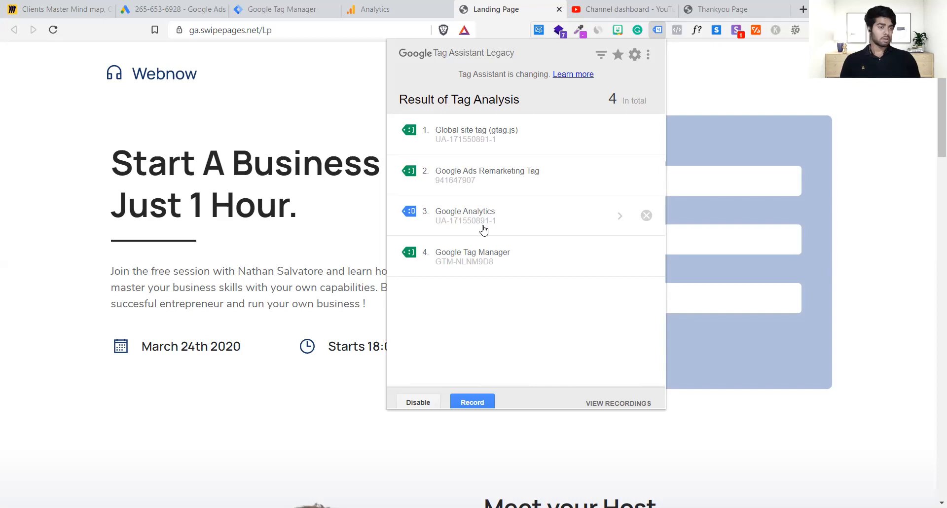
{"action": "left_click", "coordinate": [386, 5]}
{"action": "left_click", "coordinate": [590, 81]}
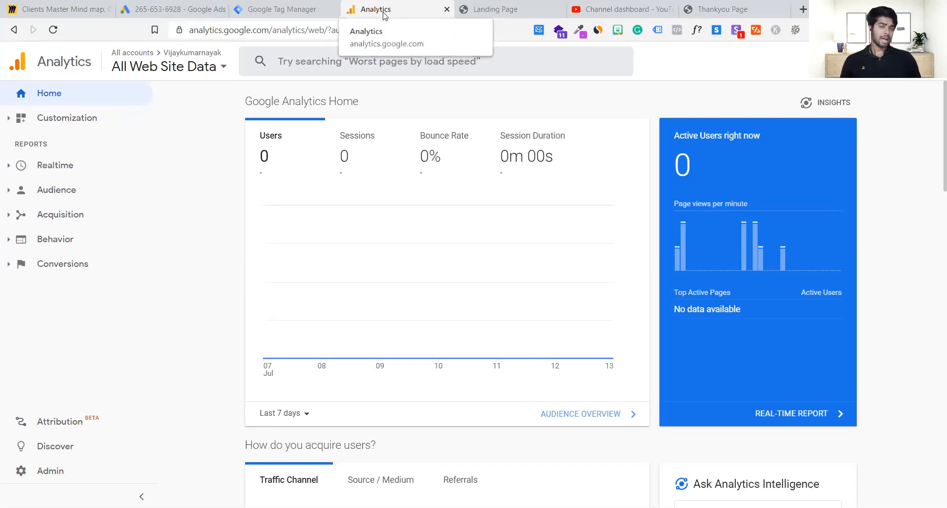
{"action": "left_click", "coordinate": [287, 4]}
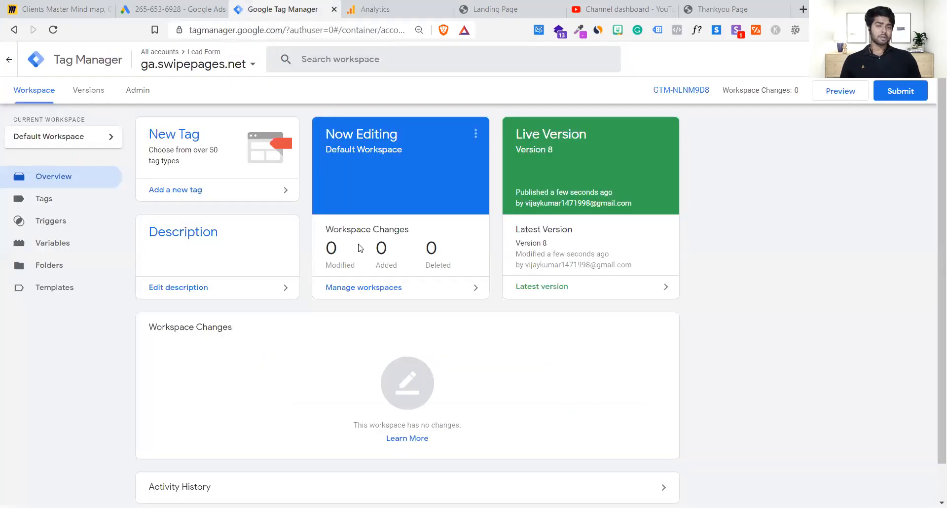
{"action": "left_click", "coordinate": [376, 5]}
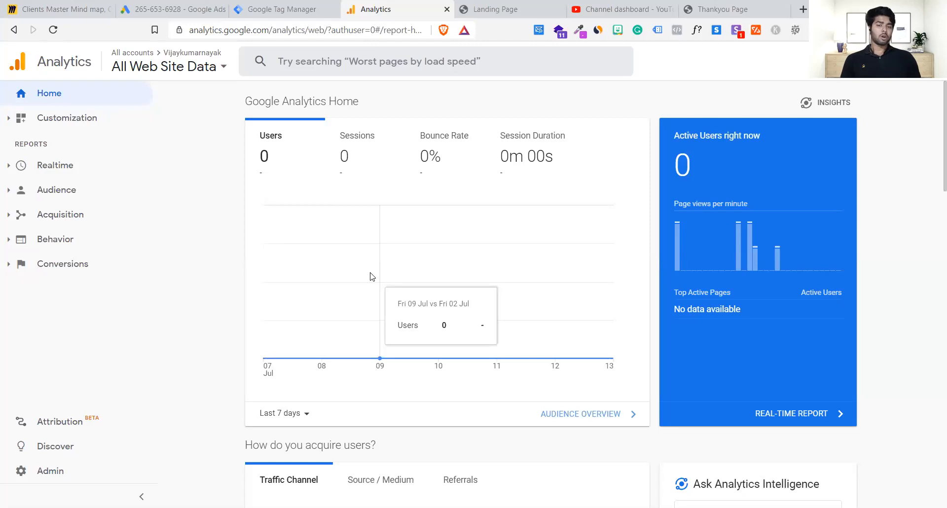
- Open the property's Audiences page under Audience Definitions in the Analytics admin settings
{"action": "left_click", "coordinate": [91, 459]}
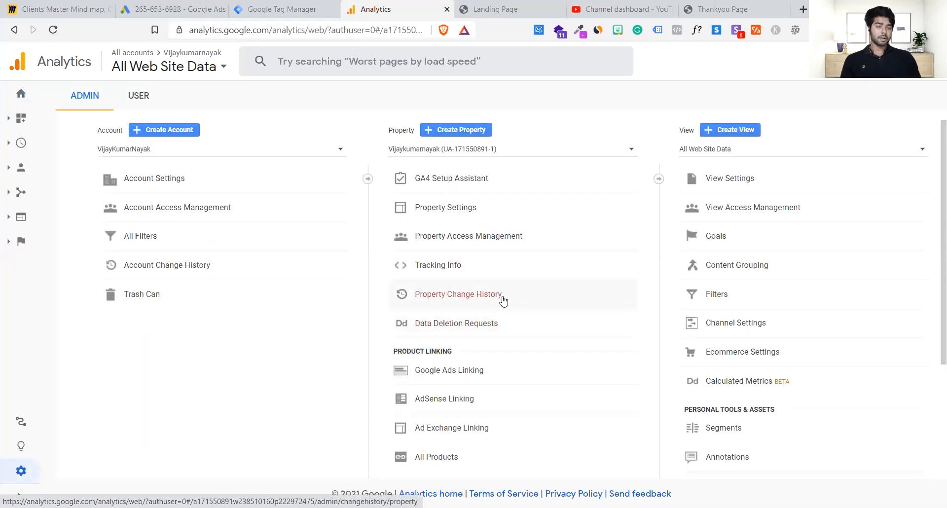
{"action": "scroll", "coordinate": [504, 296], "scroll_direction": "down", "scroll_amount": 3}
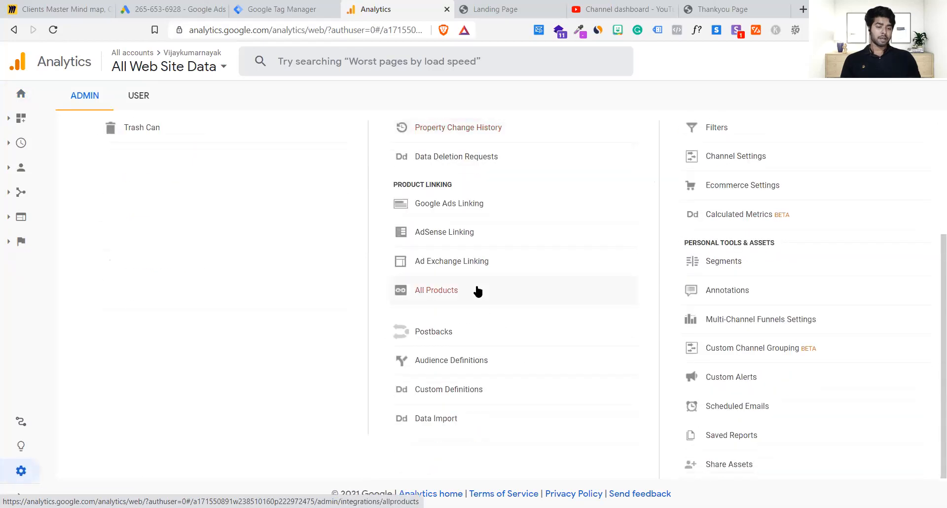
{"action": "left_click", "coordinate": [456, 366]}
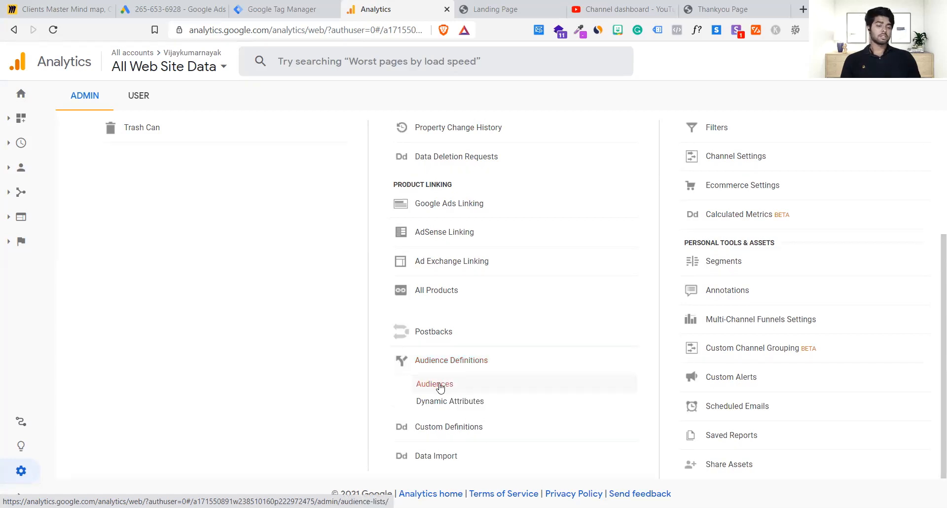
{"action": "left_click", "coordinate": [441, 388]}
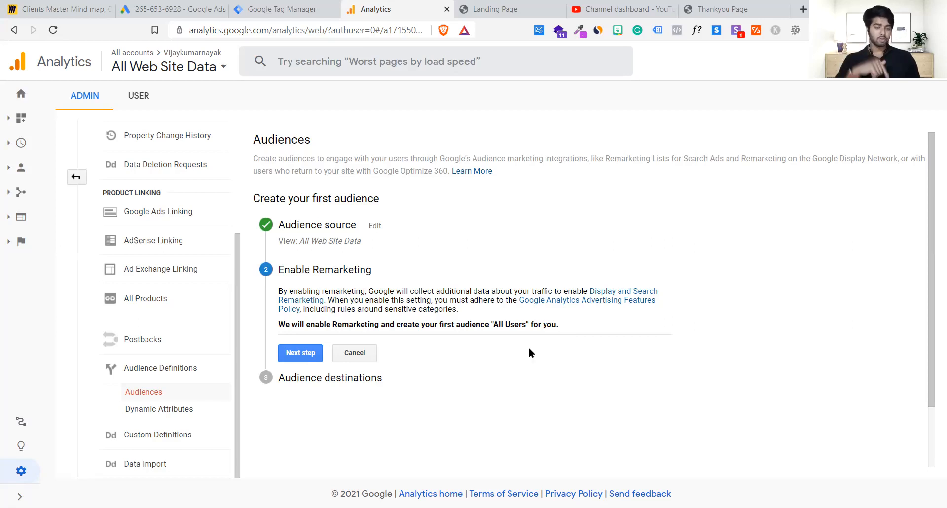
- Enable remarketing with the All Users audience and add the Analytics property as its destination
{"action": "left_click", "coordinate": [299, 359]}
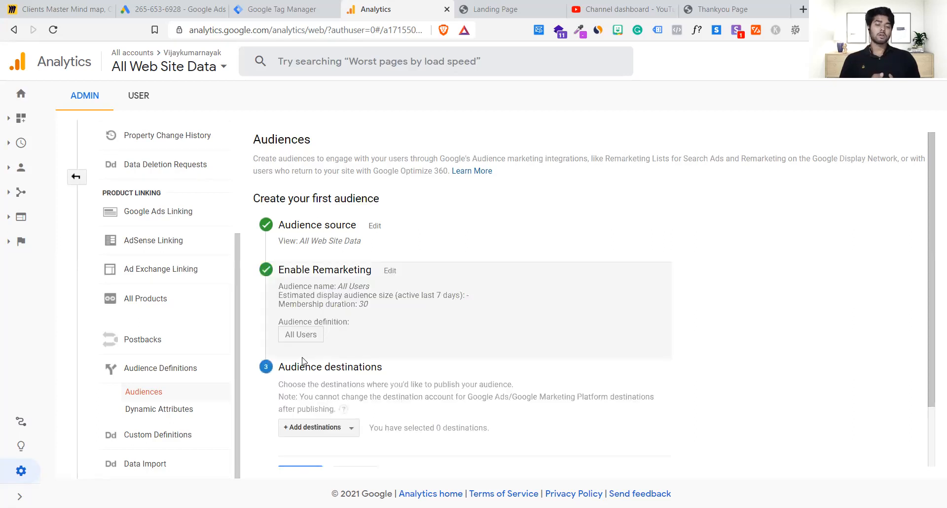
{"action": "scroll", "coordinate": [325, 366], "scroll_direction": "down", "scroll_amount": 2}
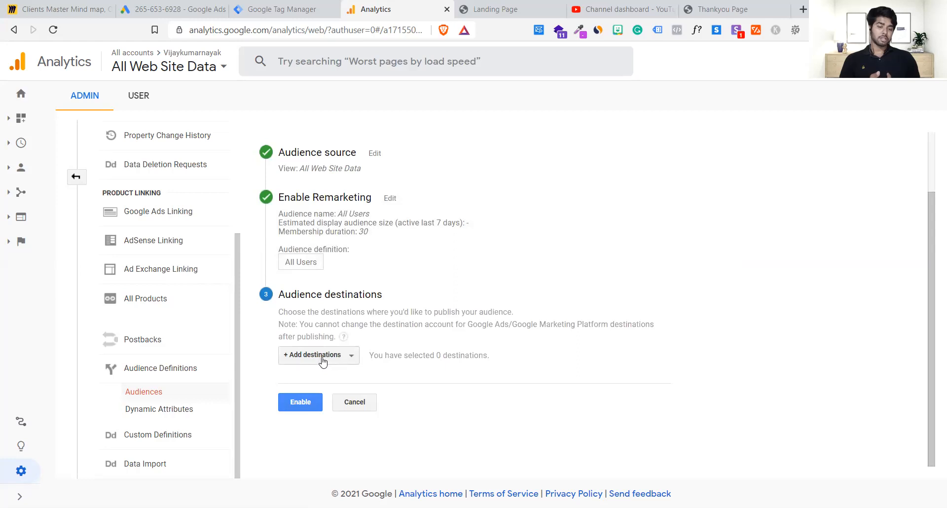
{"action": "left_click", "coordinate": [323, 361]}
{"action": "left_click", "coordinate": [318, 419]}
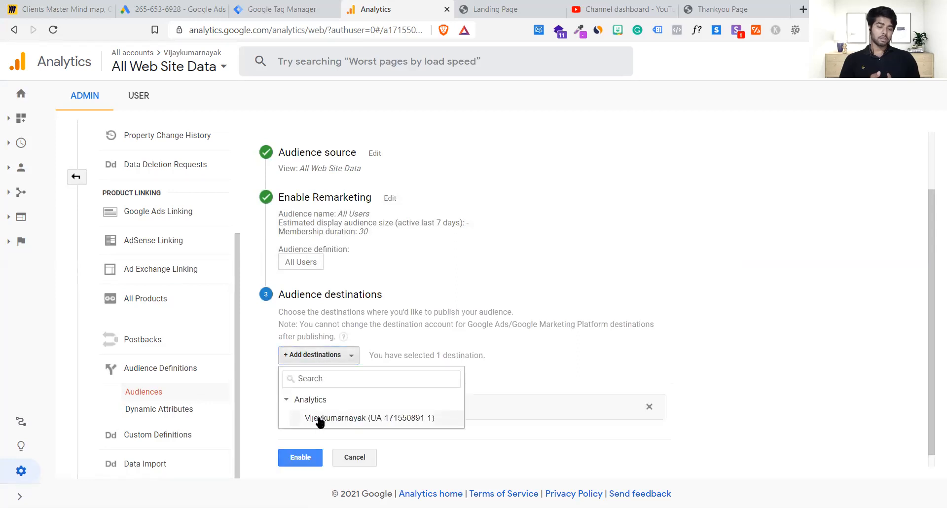
{"action": "left_click", "coordinate": [522, 351]}
{"action": "scroll", "coordinate": [435, 396], "scroll_direction": "down", "scroll_amount": 1}
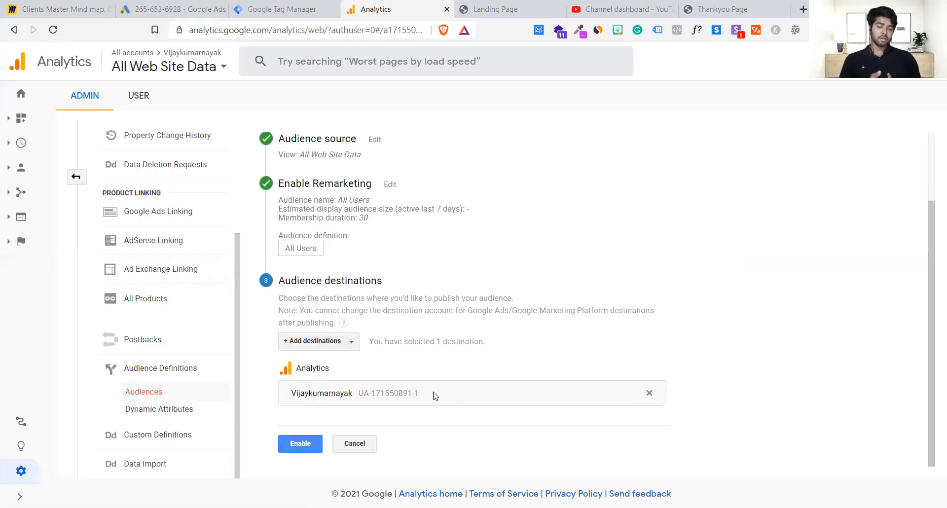
{"action": "left_click", "coordinate": [299, 444]}
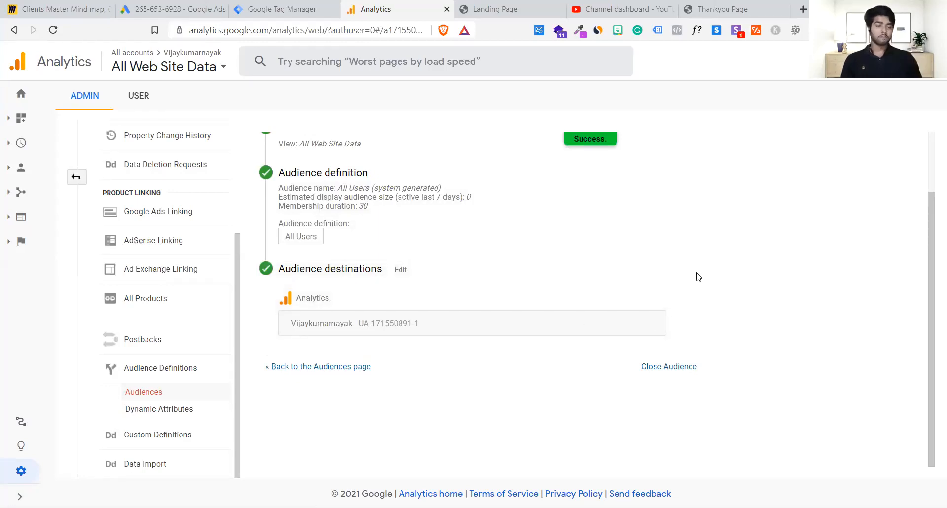
- Review the All Users audience's source, definition and destination, view the audience list, and check Google Ads before returning to Analytics
{"action": "scroll", "coordinate": [699, 276], "scroll_direction": "up", "scroll_amount": 1}
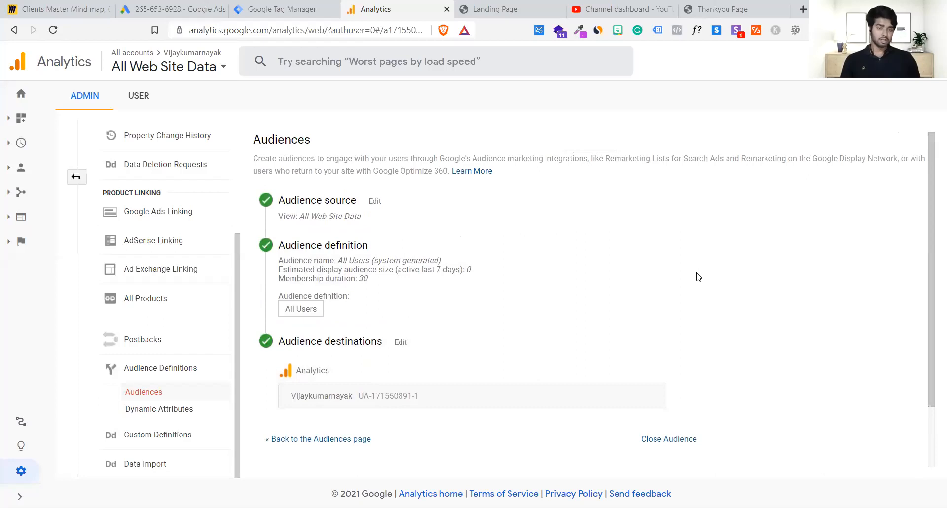
{"action": "scroll", "coordinate": [700, 277], "scroll_direction": "down", "scroll_amount": 1}
{"action": "scroll", "coordinate": [699, 275], "scroll_direction": "up", "scroll_amount": 1}
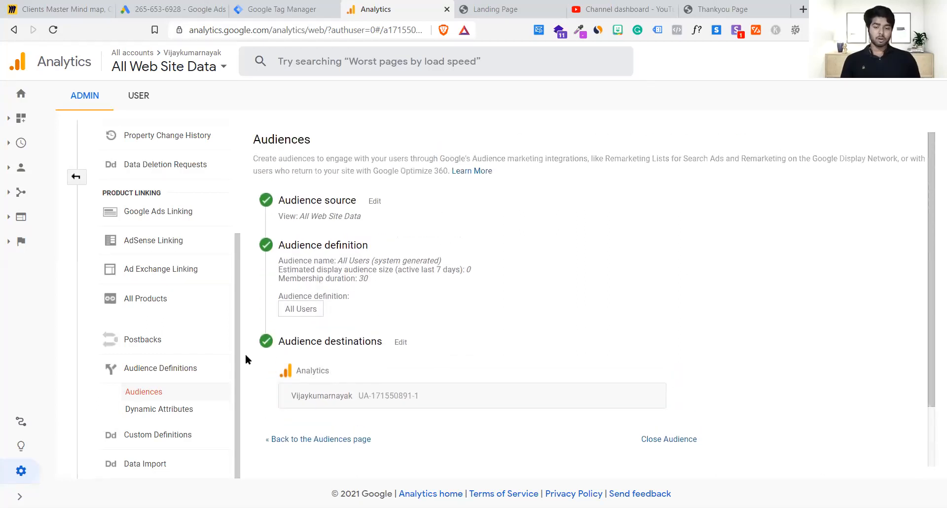
{"action": "left_click", "coordinate": [162, 409]}
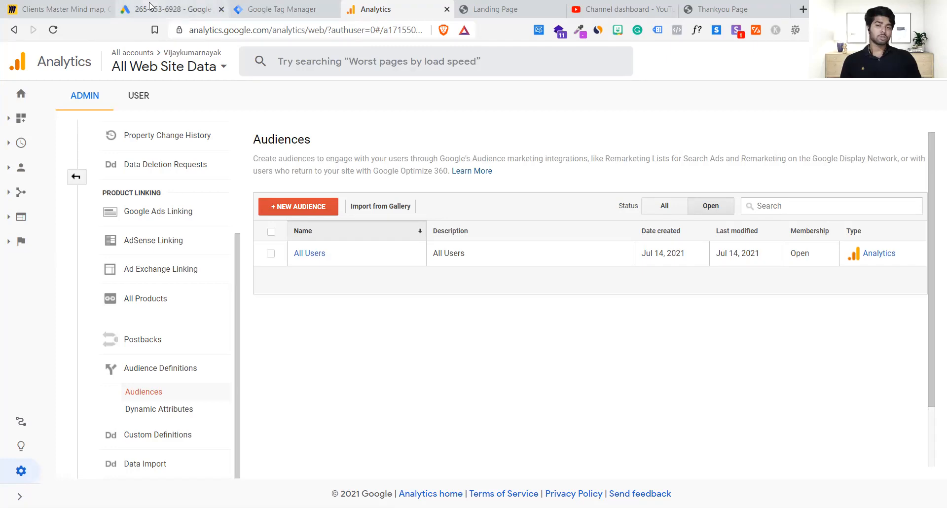
{"action": "left_click", "coordinate": [187, 8]}
{"action": "left_click", "coordinate": [371, 8]}
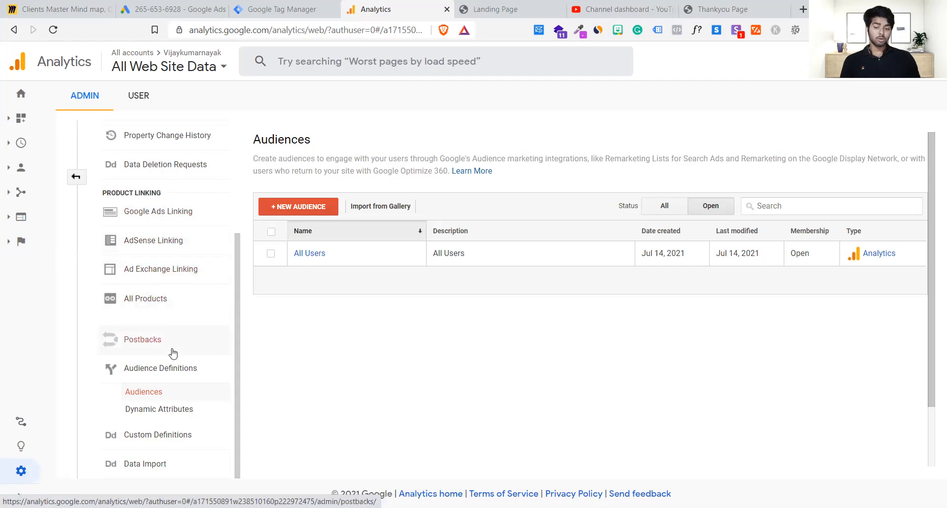
- Start a Google Ads link group for the Analytics property, check the account number in Google Ads, and select the matching account
{"action": "left_click", "coordinate": [199, 220]}
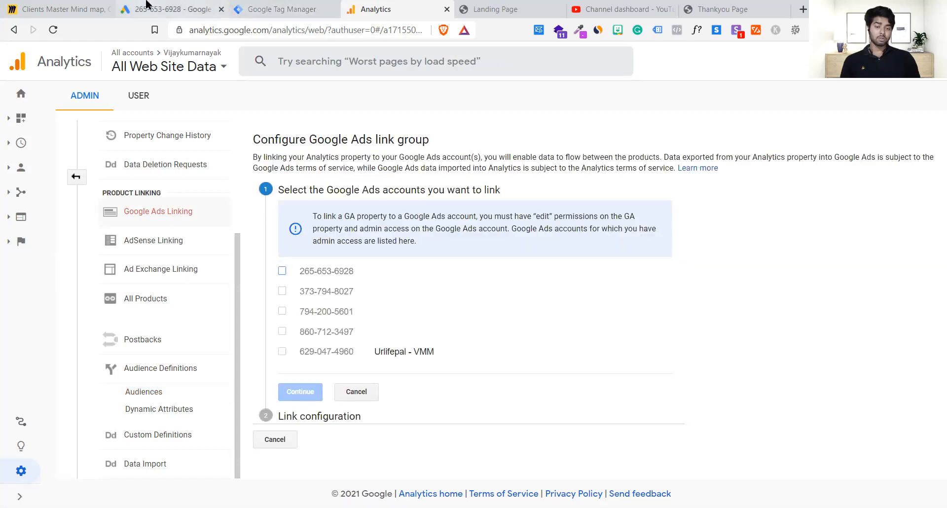
{"action": "left_click", "coordinate": [168, 9]}
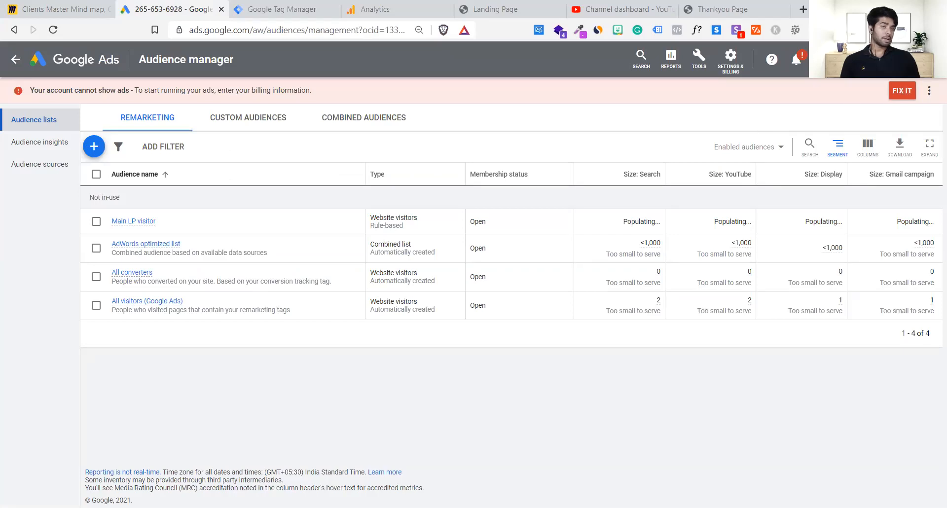
{"action": "left_click", "coordinate": [375, 9]}
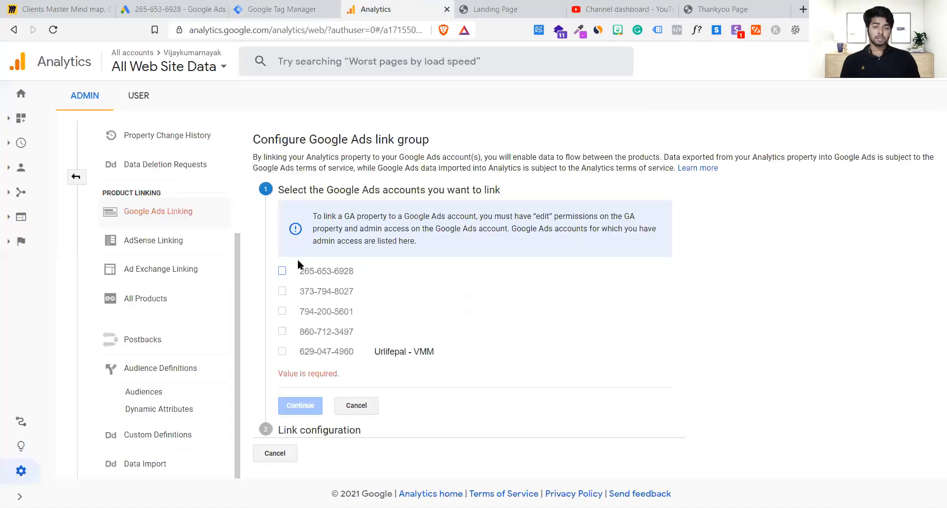
{"action": "left_click", "coordinate": [283, 272]}
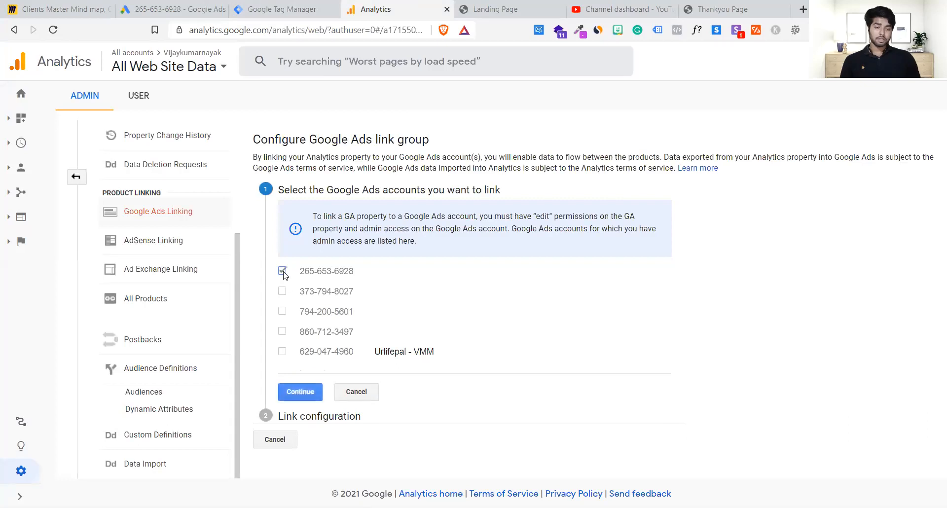
{"action": "left_click", "coordinate": [305, 392]}
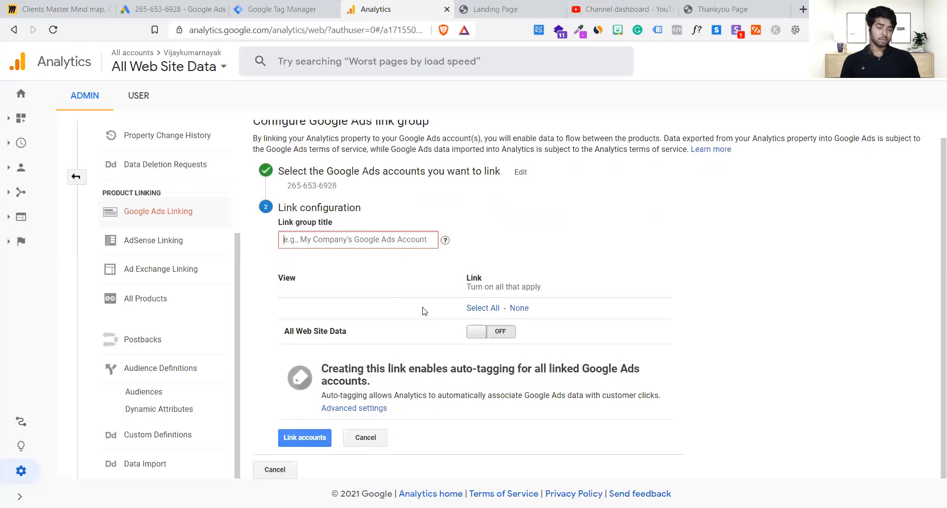
- Title the link group "Demo test" and create the Google Ads link with no views selected
{"action": "type", "text": "Demo test"}
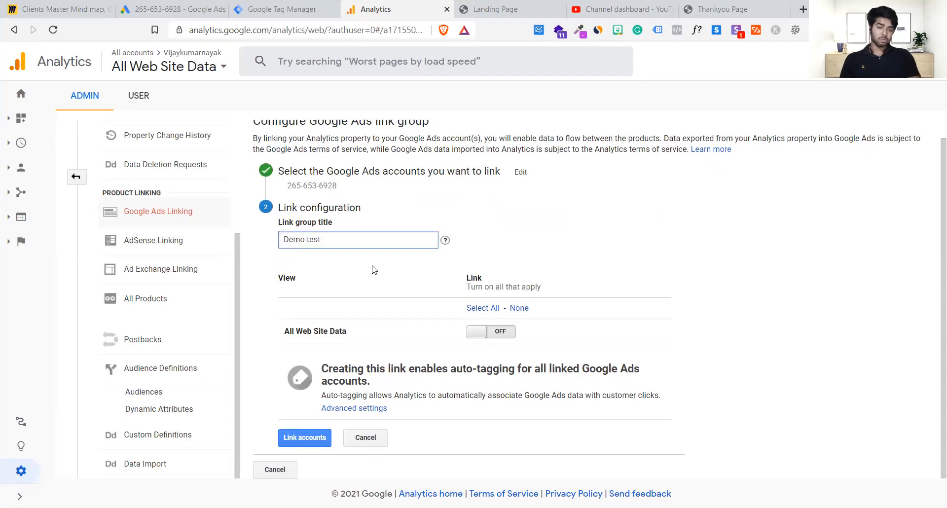
{"action": "left_click", "coordinate": [318, 435]}
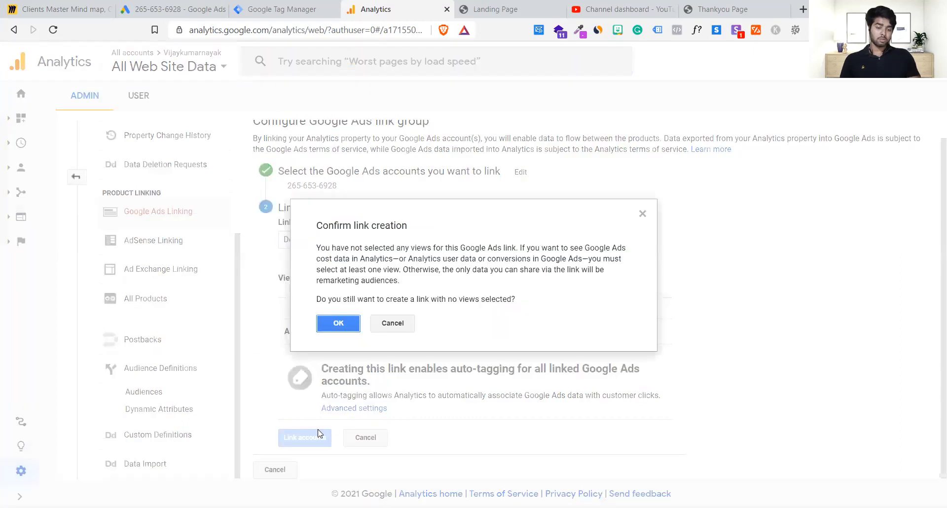
{"action": "left_click", "coordinate": [341, 324]}
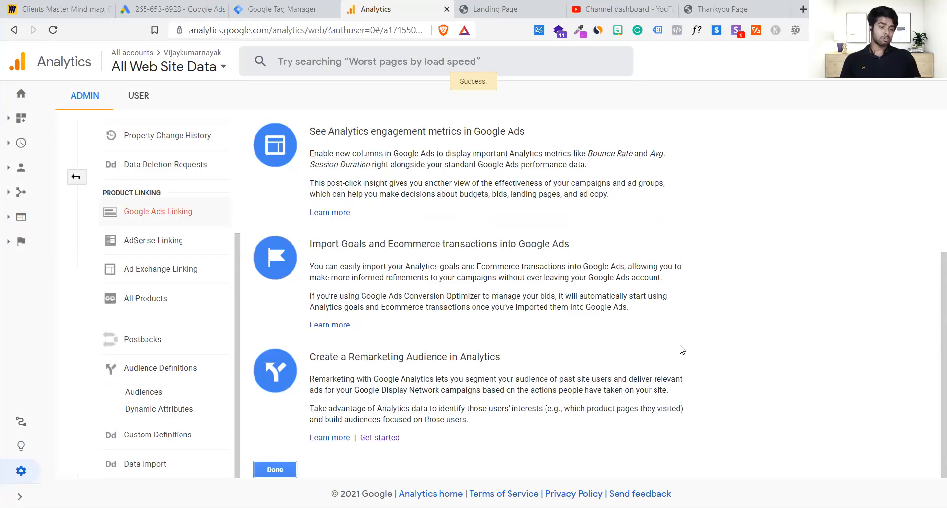
- Start a new remarketing audience in Analytics, and look at the audience types Google Ads' Audience manager offers for comparison
{"action": "left_click", "coordinate": [375, 437]}
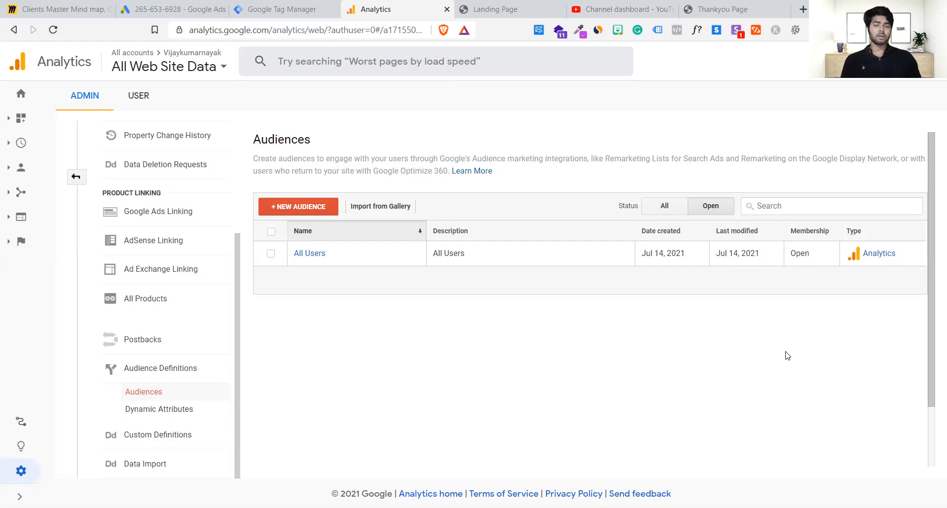
{"action": "left_click", "coordinate": [293, 207]}
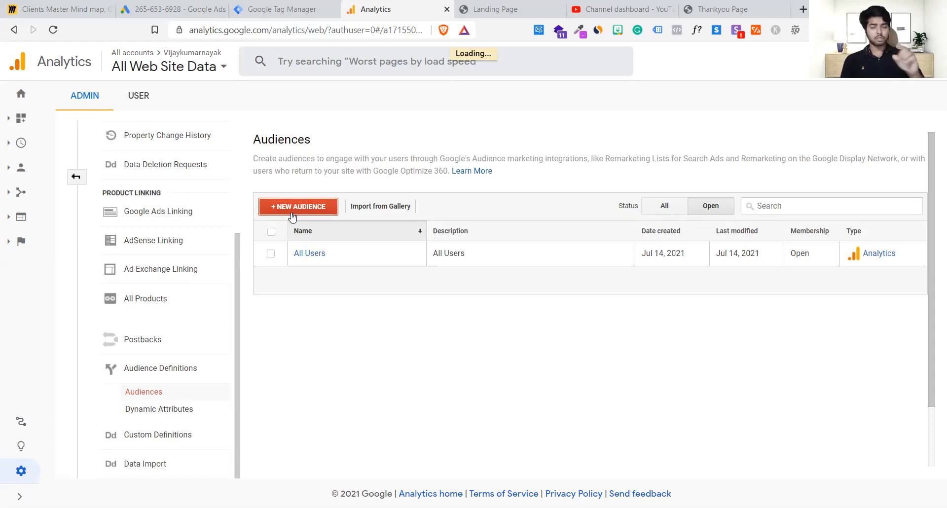
{"action": "left_click", "coordinate": [195, 6]}
{"action": "left_click", "coordinate": [94, 156]}
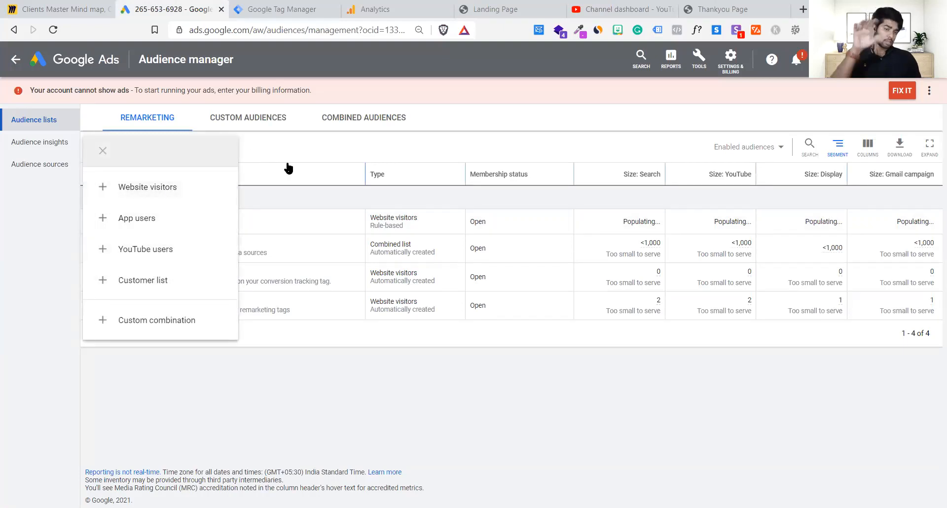
{"action": "left_click", "coordinate": [307, 138]}
{"action": "left_click", "coordinate": [377, 9]}
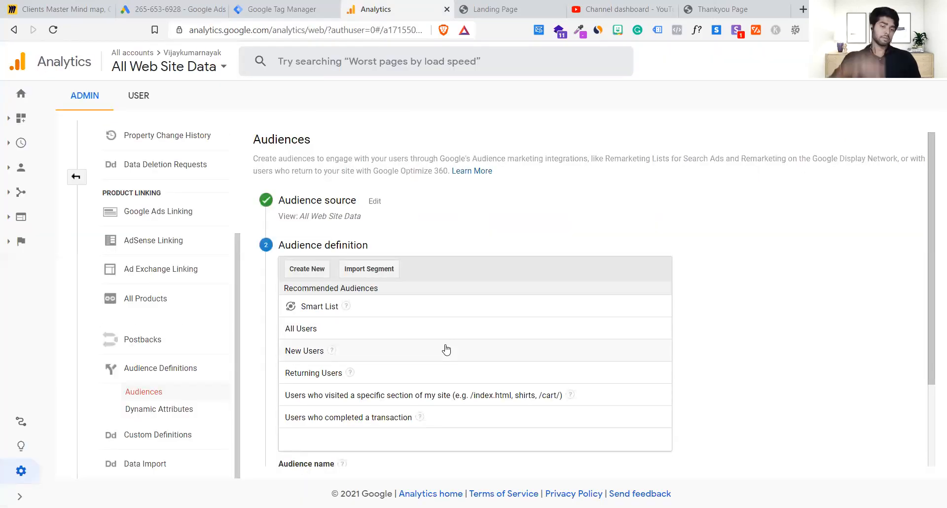
- Create a custom definition in Audience Builder and include the age groups 18-24, 25-34, 35-44, 45-54, 55-64 and 65+
{"action": "scroll", "coordinate": [447, 349], "scroll_direction": "down", "scroll_amount": 2}
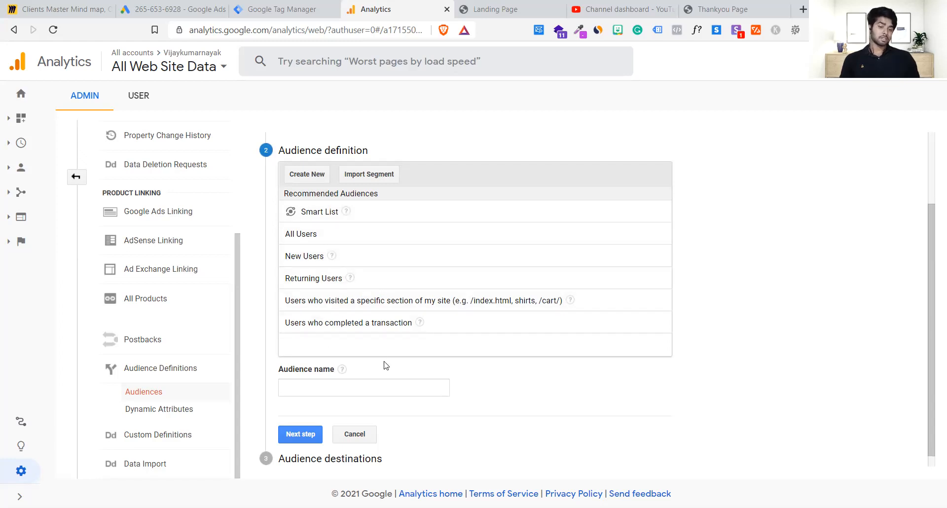
{"action": "left_click", "coordinate": [306, 175]}
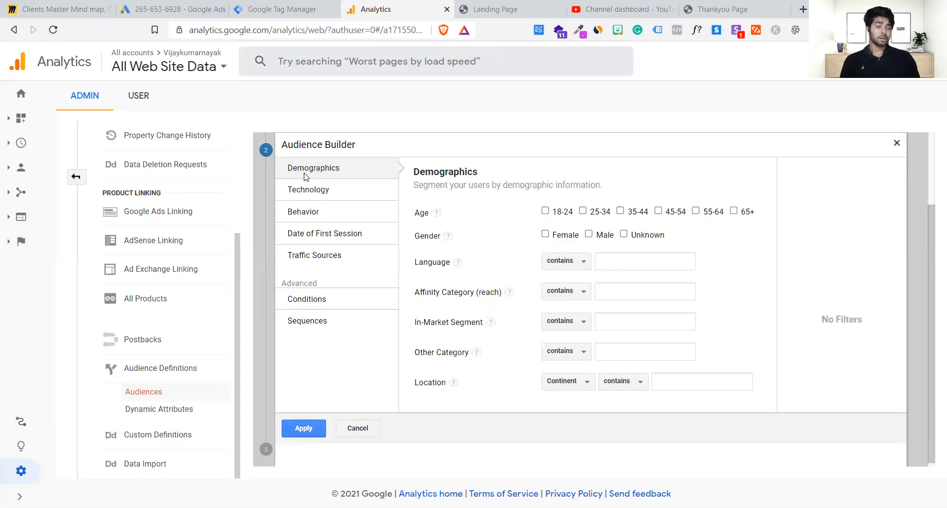
{"action": "left_click", "coordinate": [545, 211]}
{"action": "left_click", "coordinate": [583, 210]}
{"action": "left_click", "coordinate": [620, 211]}
{"action": "left_click", "coordinate": [658, 210]}
{"action": "left_click", "coordinate": [696, 211]}
{"action": "left_click", "coordinate": [734, 211]}
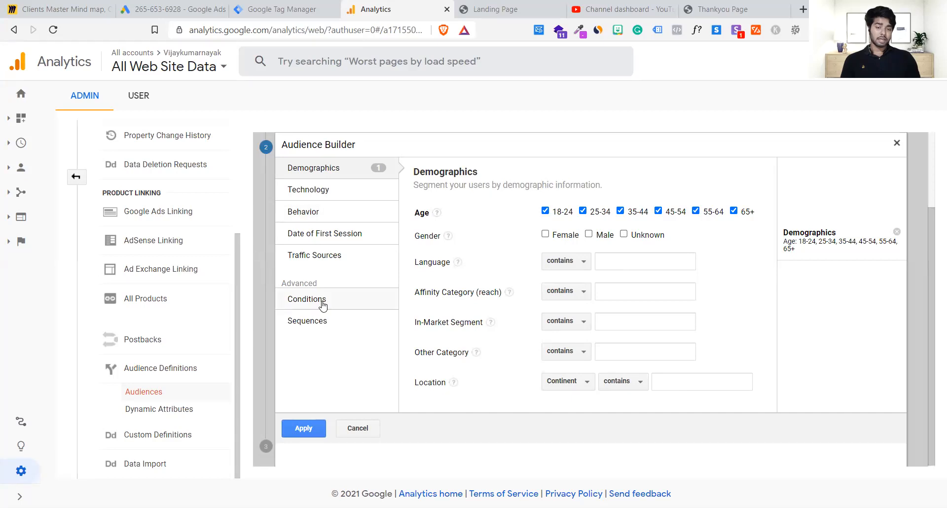
- Review the Technology, Behavior, Date of First Session and Traffic Sources criteria available in Audience Builder
{"action": "left_click", "coordinate": [334, 192]}
{"action": "left_click", "coordinate": [326, 211]}
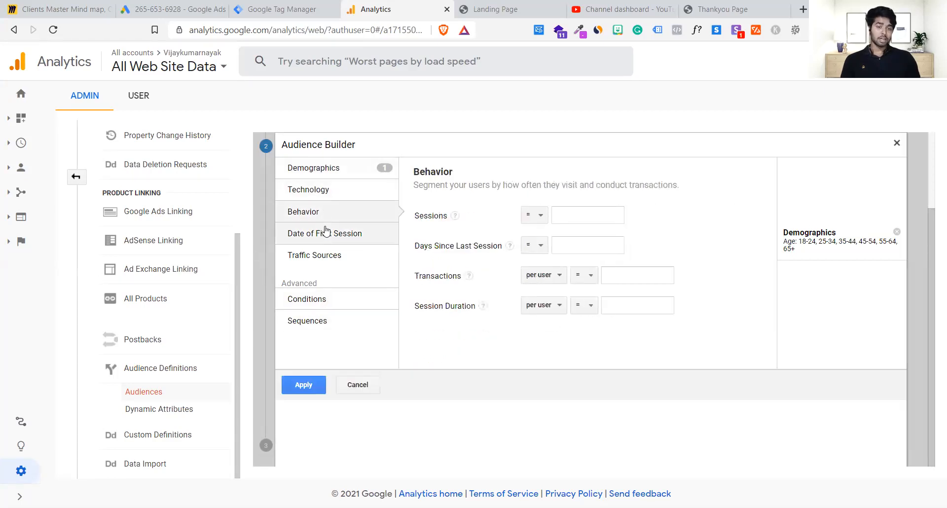
{"action": "left_click", "coordinate": [326, 232]}
{"action": "left_click", "coordinate": [320, 195]}
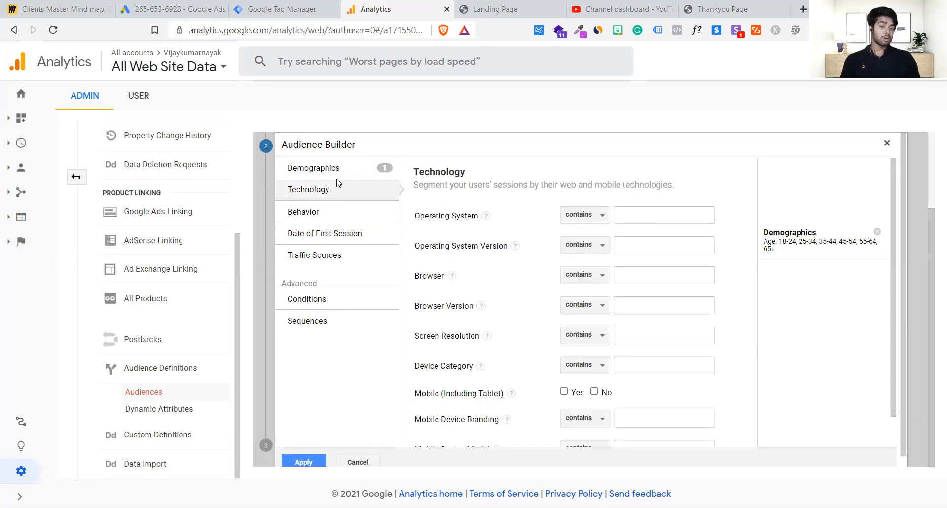
{"action": "left_click", "coordinate": [331, 217]}
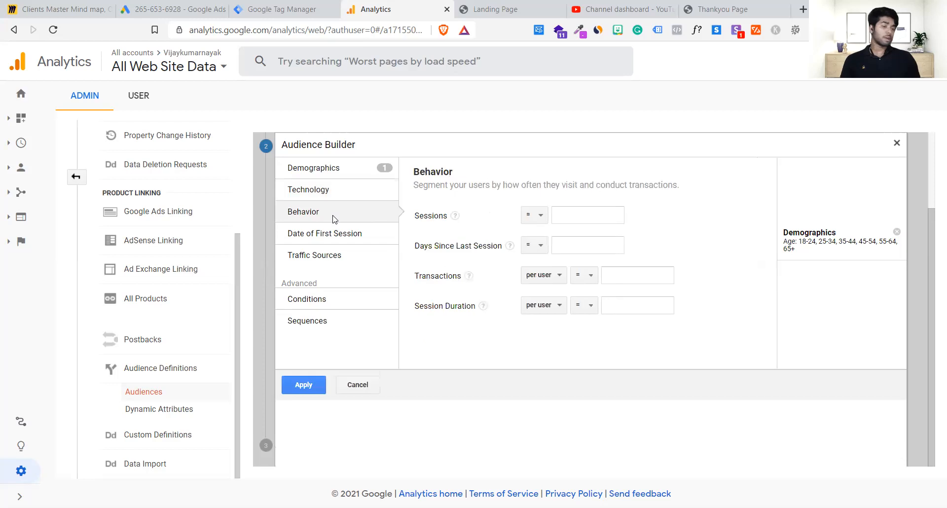
{"action": "left_click", "coordinate": [319, 237]}
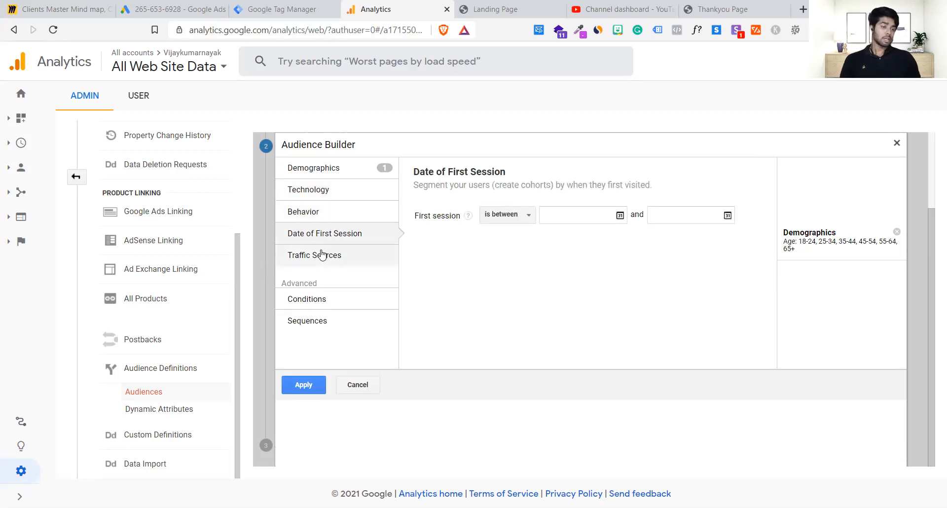
{"action": "left_click", "coordinate": [322, 255]}
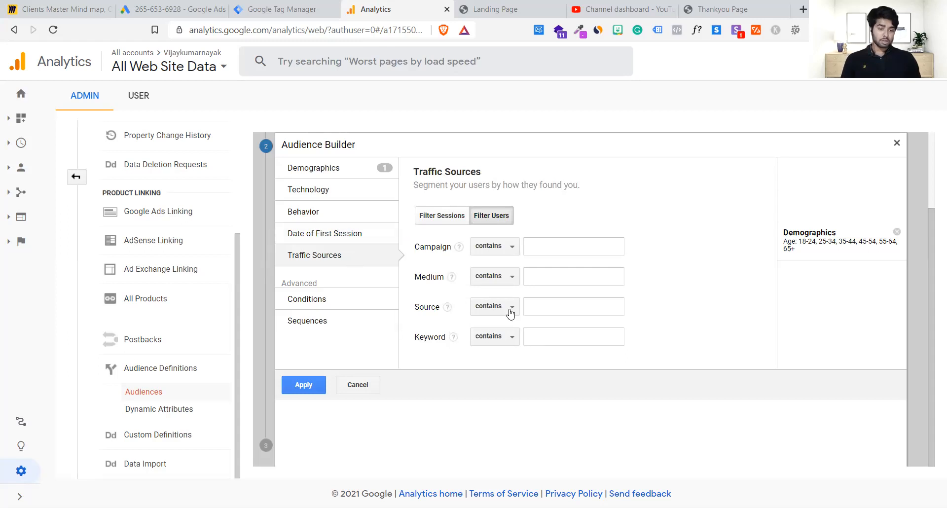
- Apply the age-based demographics definition, name the audience "main LP", and continue to the audience destinations
{"action": "left_click", "coordinate": [342, 166]}
{"action": "left_click", "coordinate": [304, 429]}
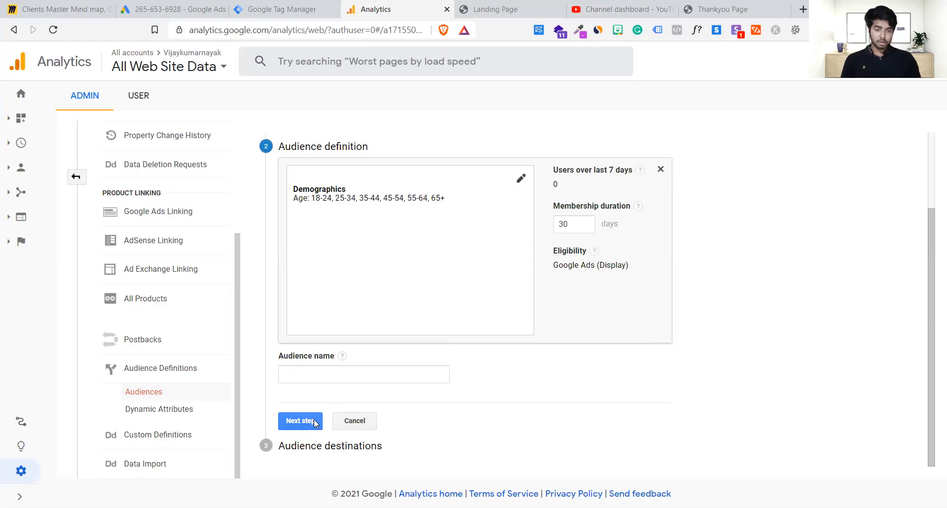
{"action": "left_click", "coordinate": [312, 379]}
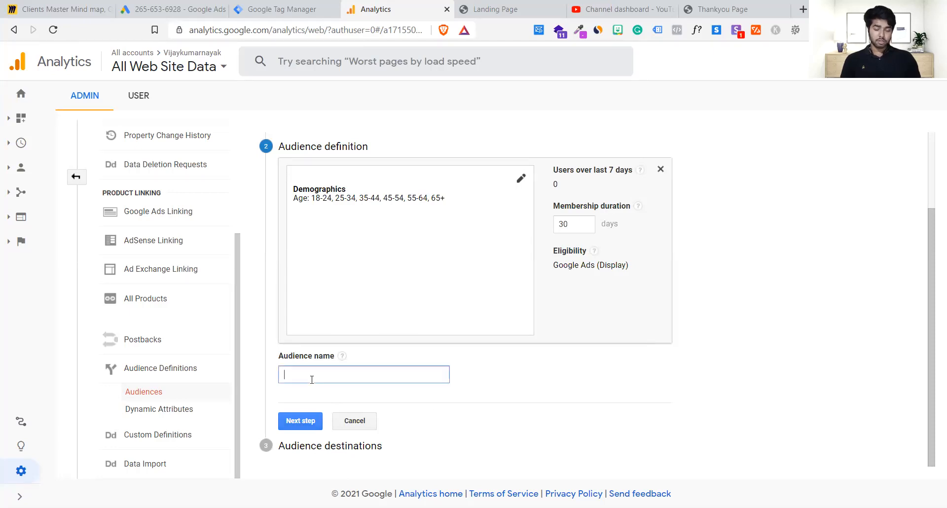
{"action": "type", "text": "C"}
{"action": "key", "text": "BackSpace"}
{"action": "type", "text": "main LP"}
{"action": "left_click", "coordinate": [302, 420]}
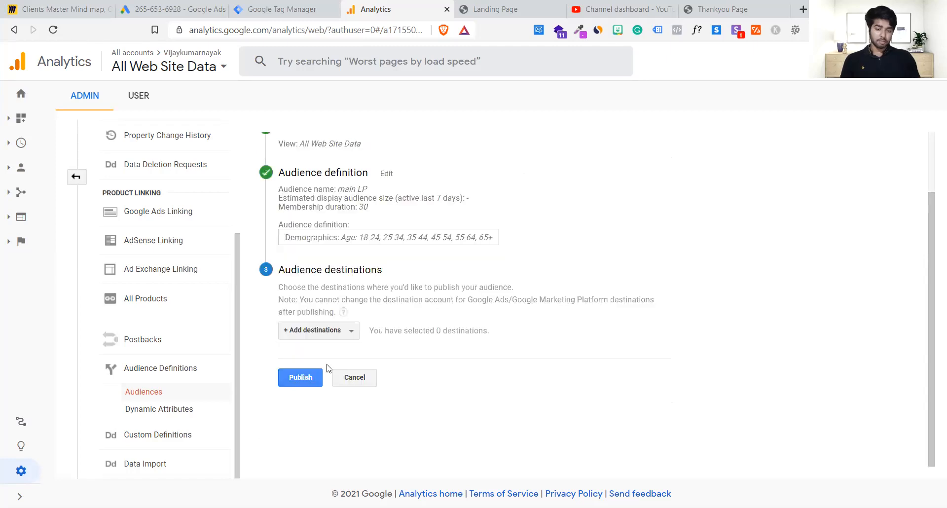
- Add the Google Ads account linked under Demo test as the audience's destination
{"action": "left_click", "coordinate": [345, 338]}
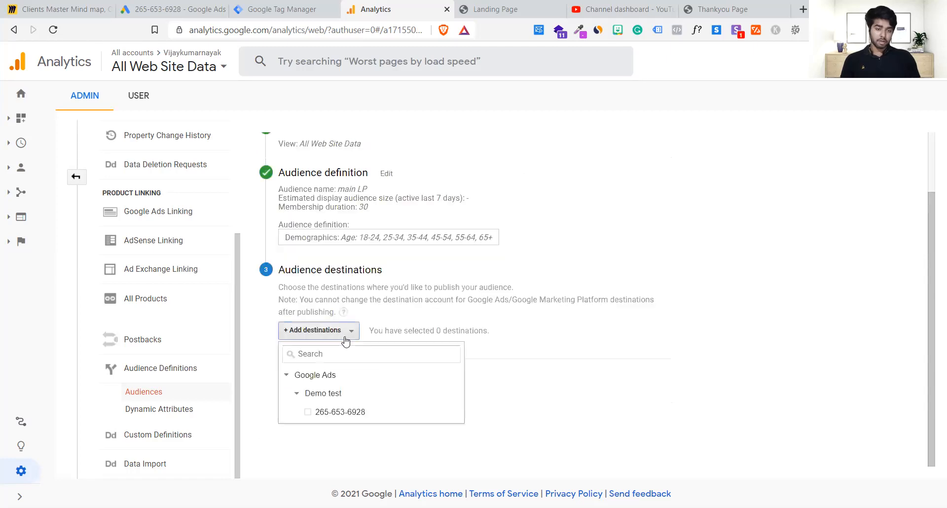
{"action": "left_click", "coordinate": [326, 410]}
{"action": "left_click", "coordinate": [526, 291]}
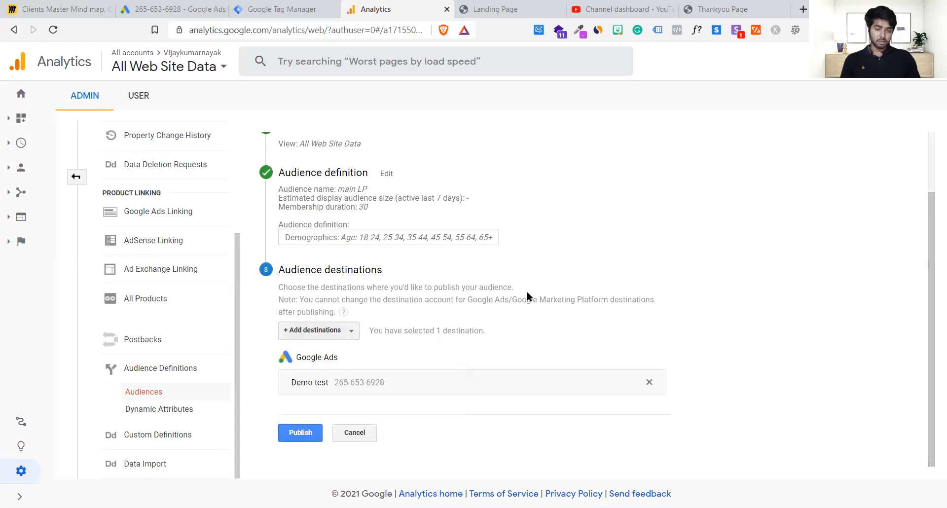
- Reopen the audience definition in Audience Builder and review its demographic criteria
{"action": "scroll", "coordinate": [383, 259], "scroll_direction": "up", "scroll_amount": 3}
{"action": "left_click", "coordinate": [387, 248]}
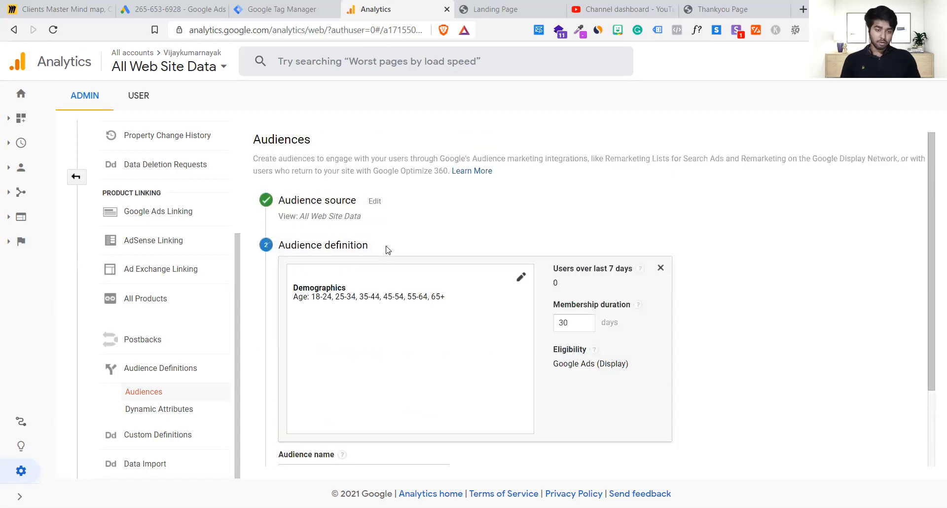
{"action": "left_click", "coordinate": [521, 277]}
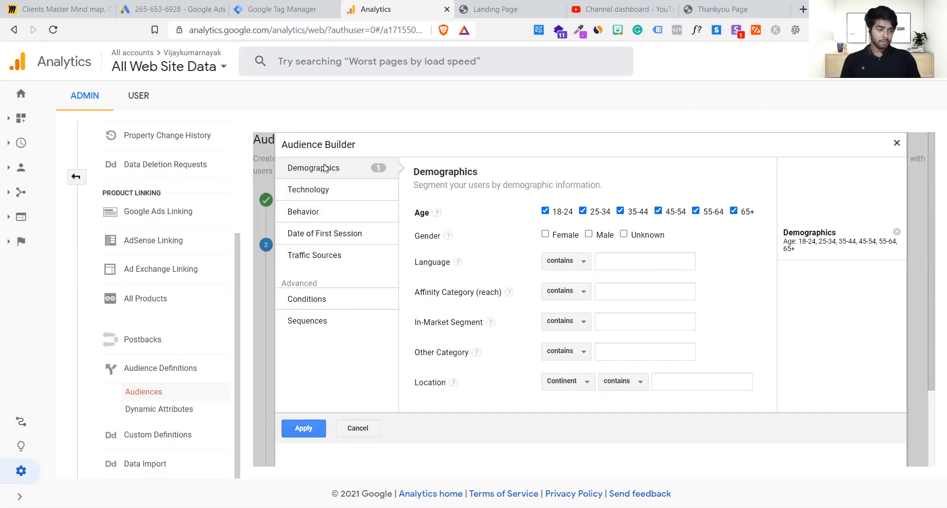
{"action": "scroll", "coordinate": [553, 289], "scroll_direction": "down", "scroll_amount": 2}
{"action": "scroll", "coordinate": [551, 308], "scroll_direction": "up", "scroll_amount": 1}
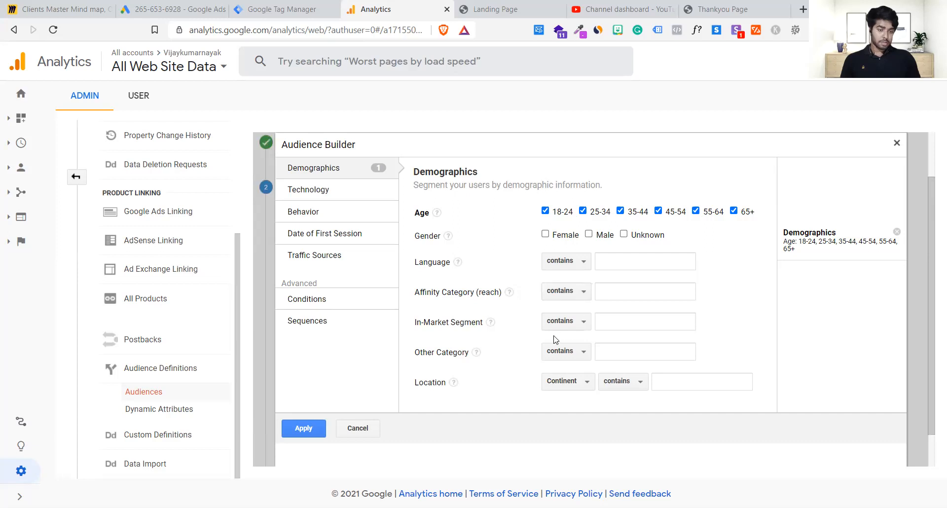
{"action": "scroll", "coordinate": [548, 341], "scroll_direction": "down", "scroll_amount": 1}
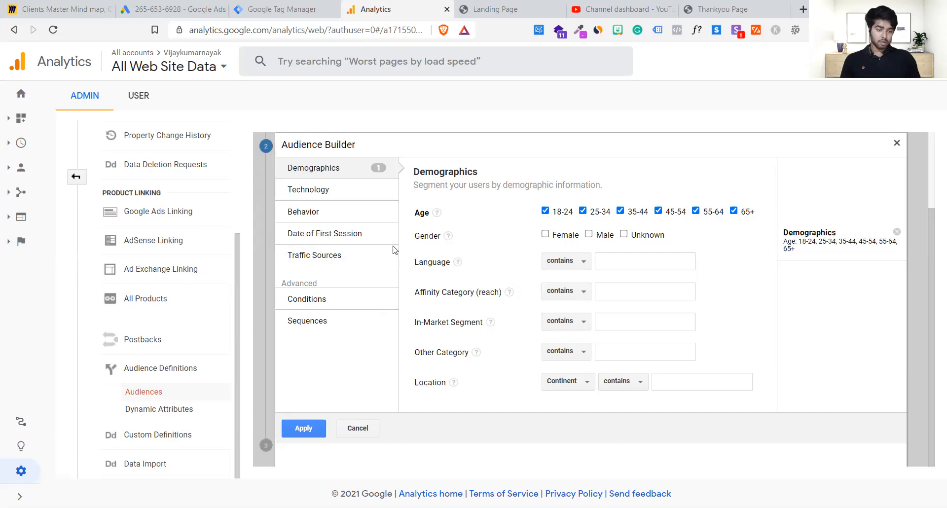
- Look through the Technology, Behavior, Date of First Session and Traffic Sources criteria, including the match options for Medium
{"action": "left_click", "coordinate": [296, 189]}
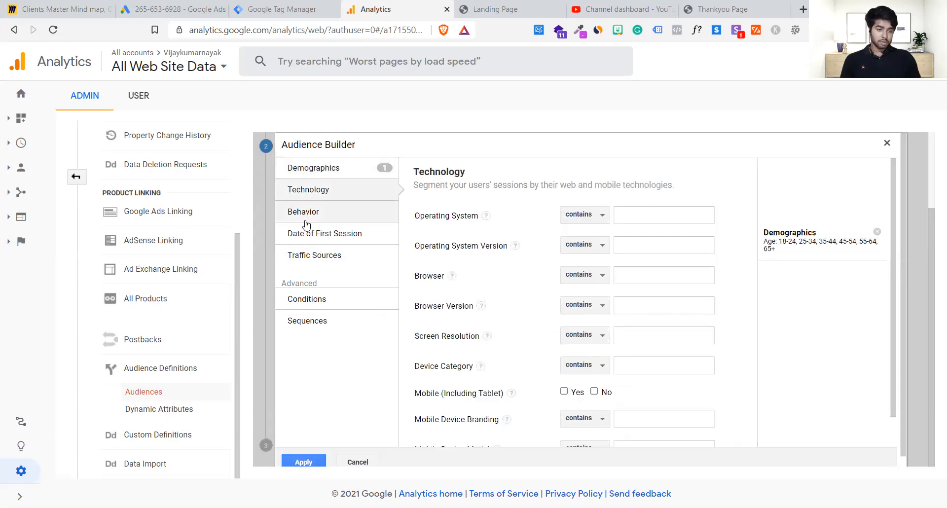
{"action": "left_click", "coordinate": [304, 217]}
{"action": "left_click", "coordinate": [314, 235]}
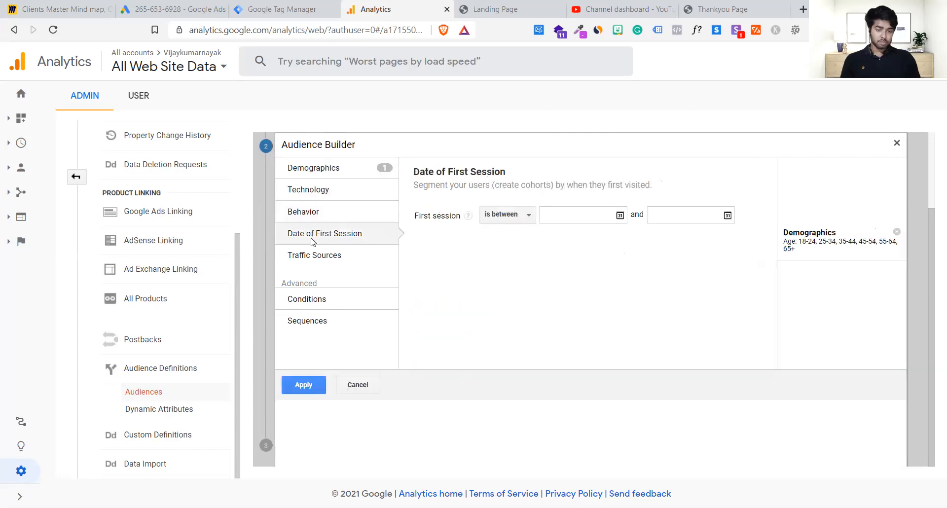
{"action": "left_click", "coordinate": [314, 255]}
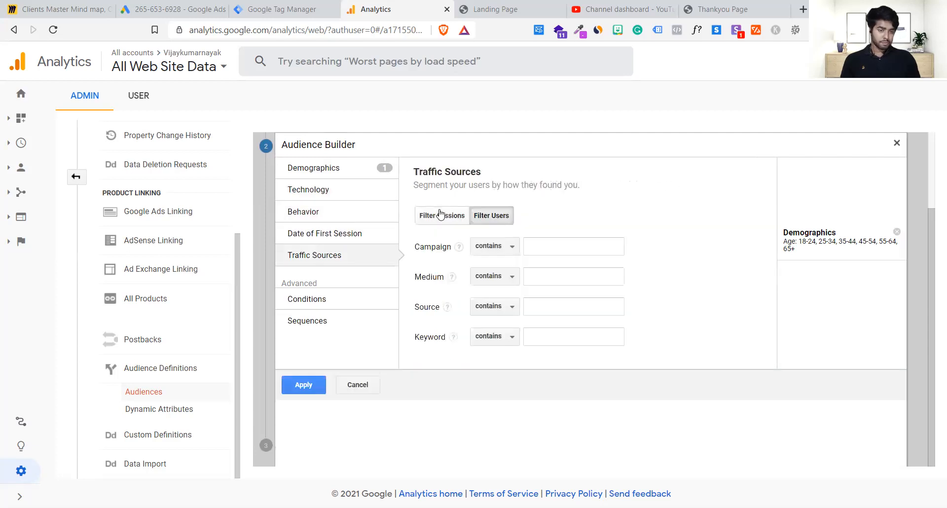
{"action": "left_click", "coordinate": [503, 215]}
{"action": "left_click", "coordinate": [534, 299]}
{"action": "left_click", "coordinate": [507, 280]}
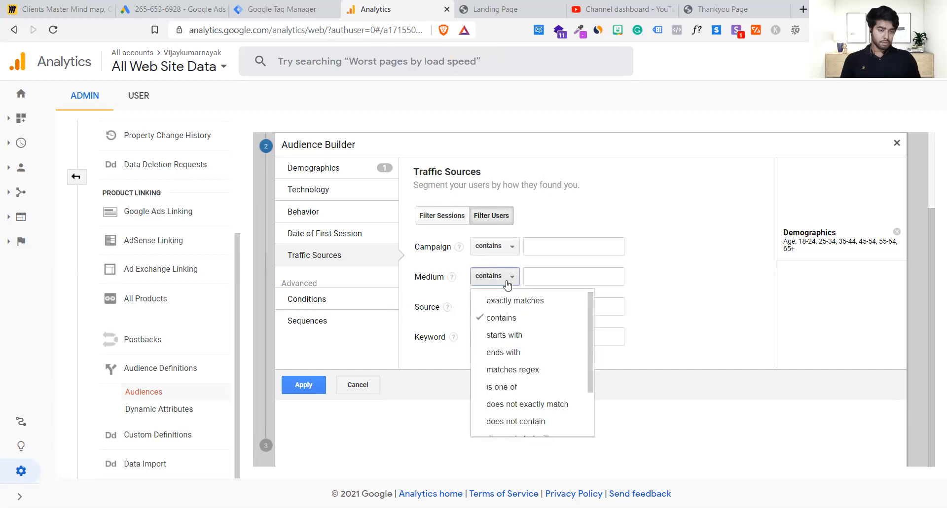
{"action": "left_click", "coordinate": [507, 284]}
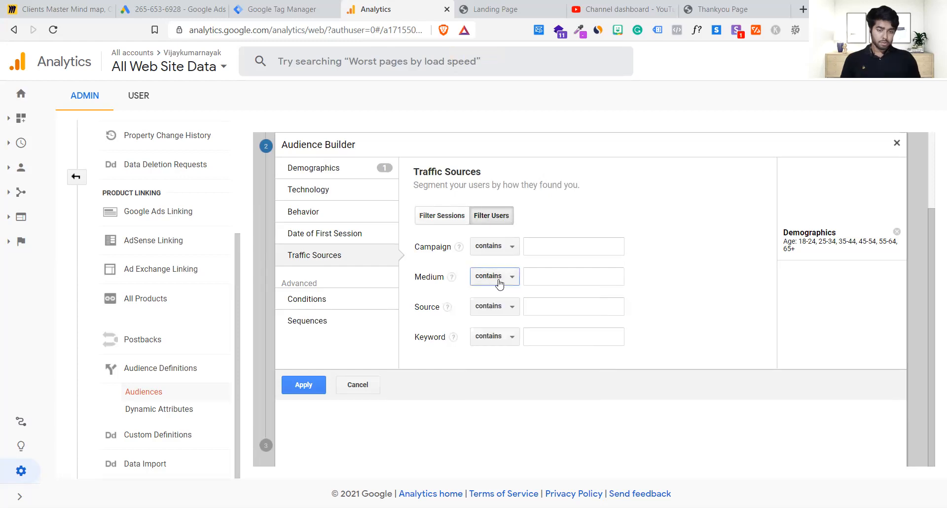
- Look at the Conditions and Sequences criteria, and cancel both the Audience Builder edit and the unpublished audience
{"action": "left_click", "coordinate": [353, 299]}
{"action": "left_click", "coordinate": [335, 319]}
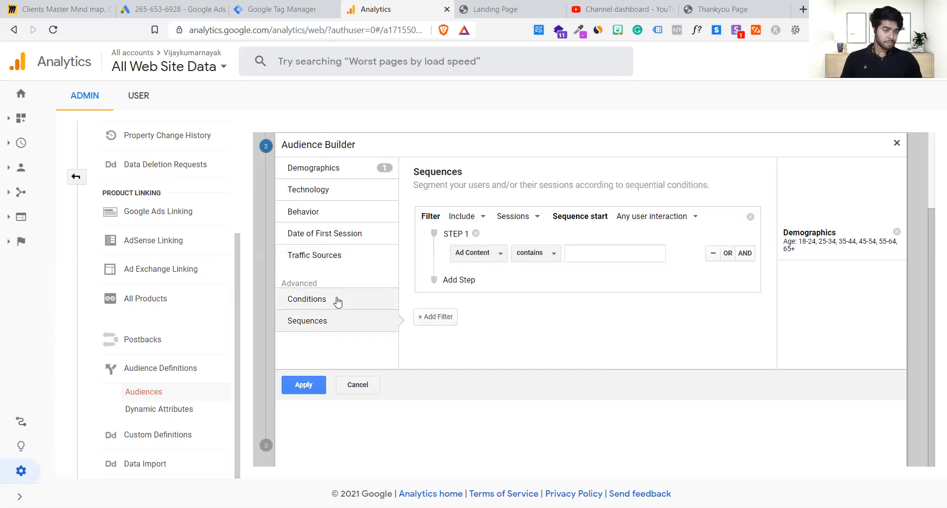
{"action": "left_click", "coordinate": [338, 301]}
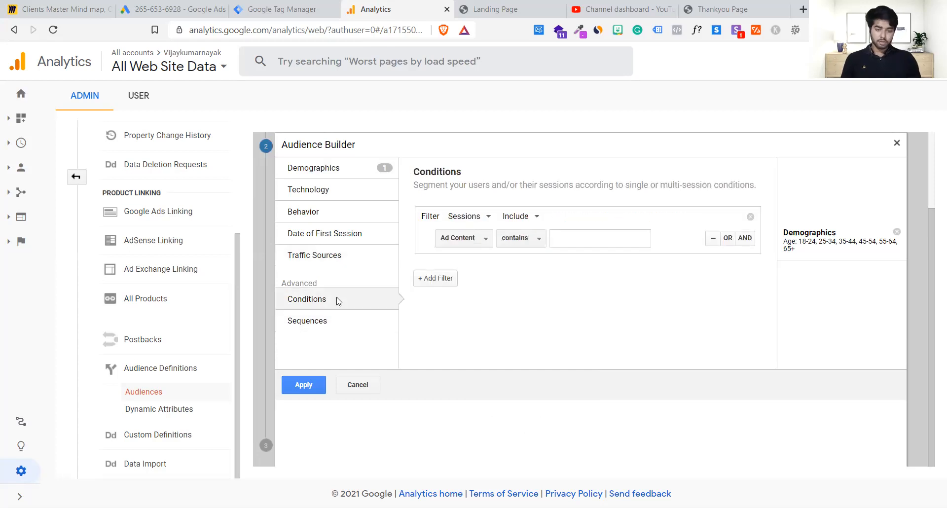
{"action": "left_click", "coordinate": [329, 261]}
{"action": "left_click", "coordinate": [358, 386]}
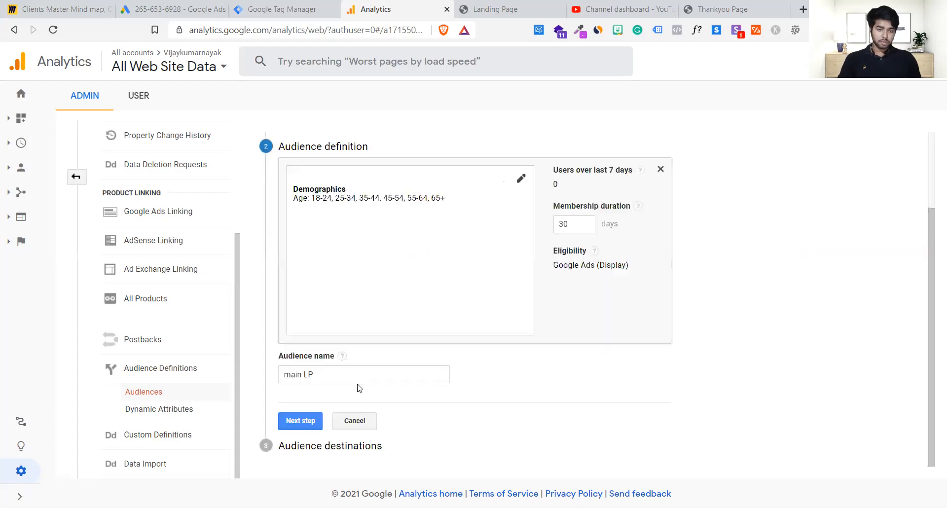
{"action": "left_click", "coordinate": [355, 423]}
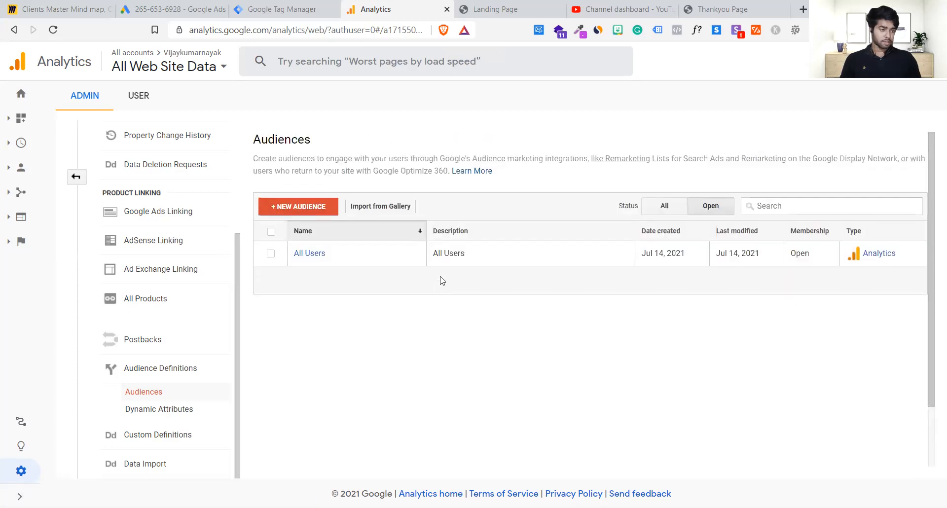
- Open the All Users audience, review its definition and destinations, and return to the audience list
{"action": "left_click", "coordinate": [311, 252]}
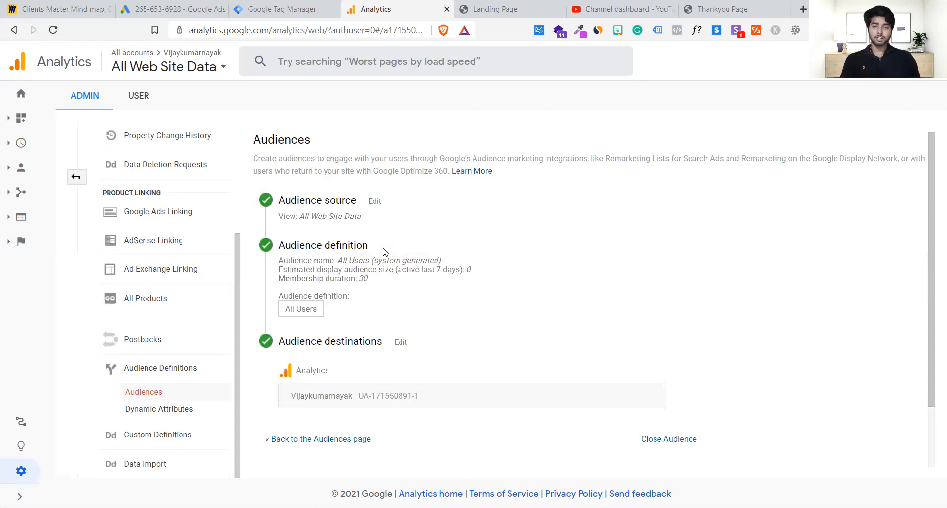
{"action": "scroll", "coordinate": [385, 252], "scroll_direction": "down", "scroll_amount": 2}
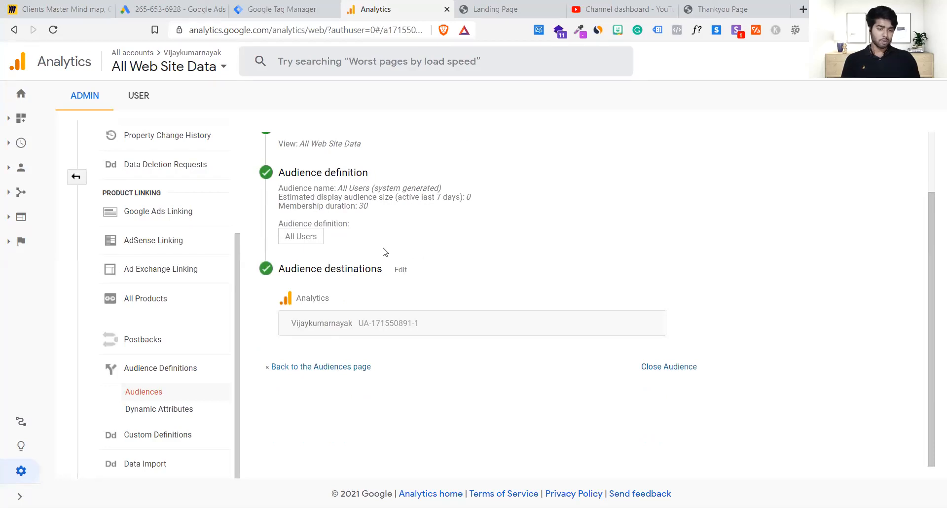
{"action": "scroll", "coordinate": [385, 253], "scroll_direction": "up", "scroll_amount": 1}
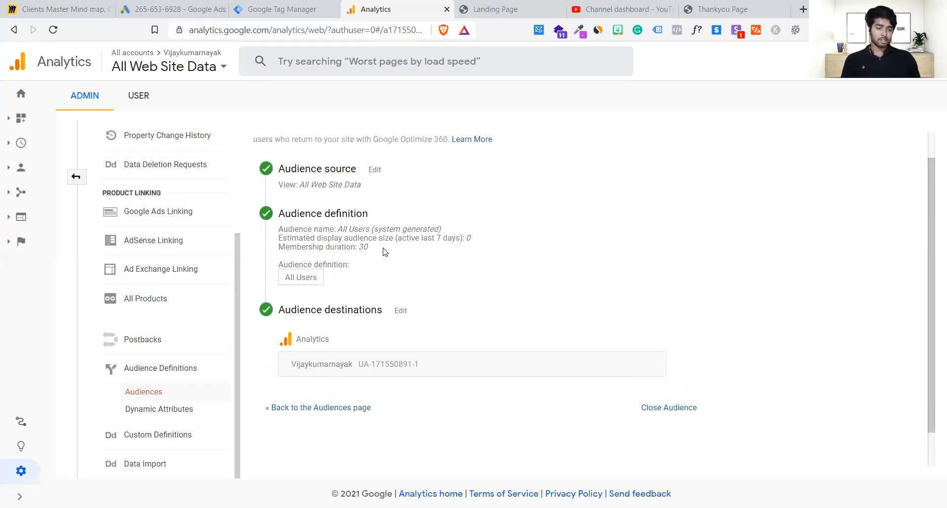
{"action": "left_click", "coordinate": [338, 407]}
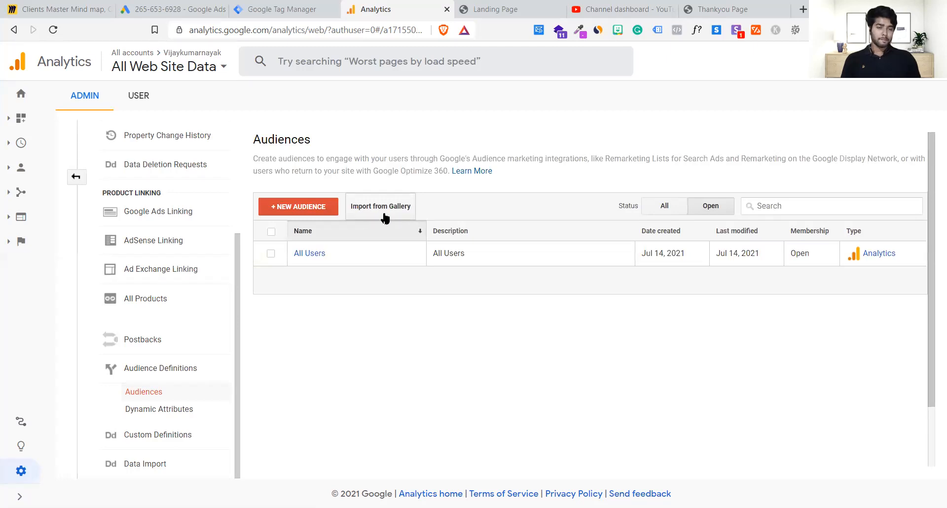
- Open the gallery import for audiences and browse the ready-made remarketing lists and category filters
{"action": "left_click", "coordinate": [385, 218]}
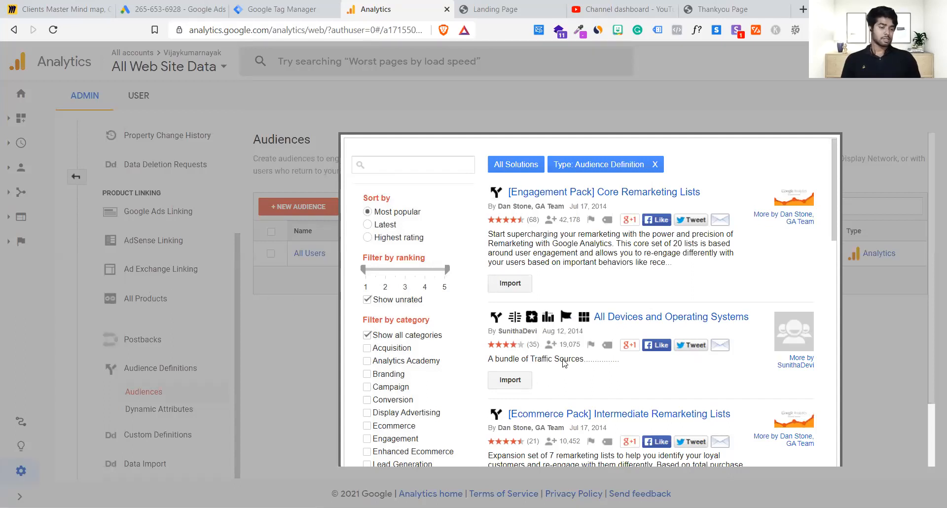
{"action": "scroll", "coordinate": [543, 359], "scroll_direction": "down", "scroll_amount": 8}
{"action": "scroll", "coordinate": [543, 359], "scroll_direction": "up", "scroll_amount": 8}
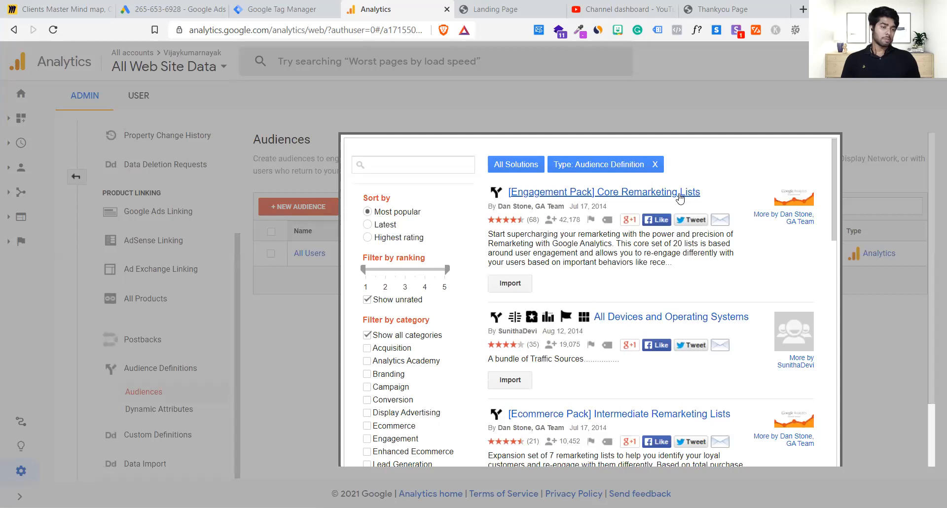
{"action": "scroll", "coordinate": [641, 197], "scroll_direction": "down", "scroll_amount": 1}
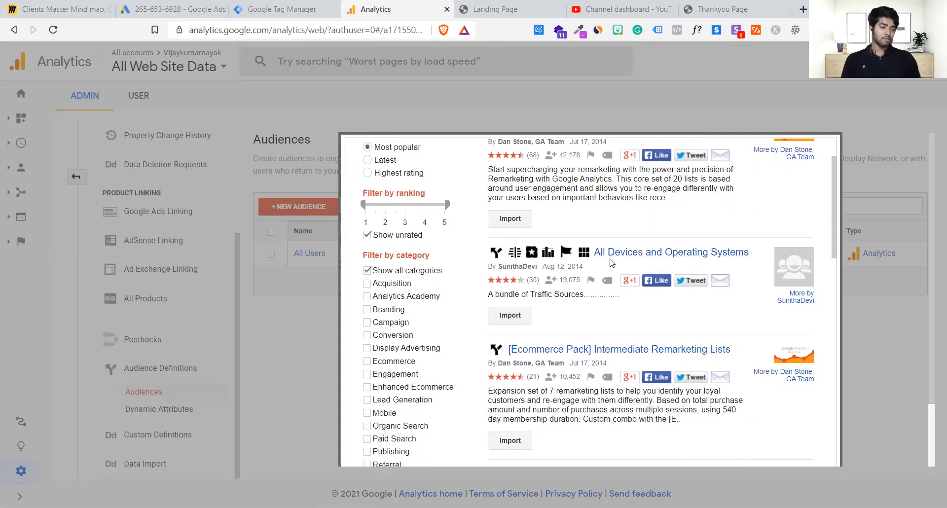
{"action": "scroll", "coordinate": [611, 262], "scroll_direction": "down", "scroll_amount": 3}
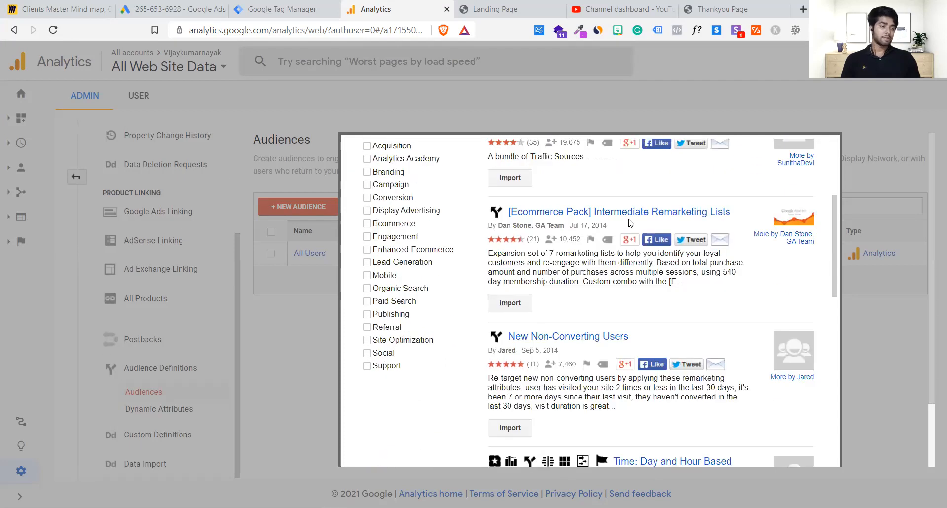
{"action": "scroll", "coordinate": [622, 232], "scroll_direction": "down", "scroll_amount": 2}
{"action": "scroll", "coordinate": [607, 272], "scroll_direction": "down", "scroll_amount": 1}
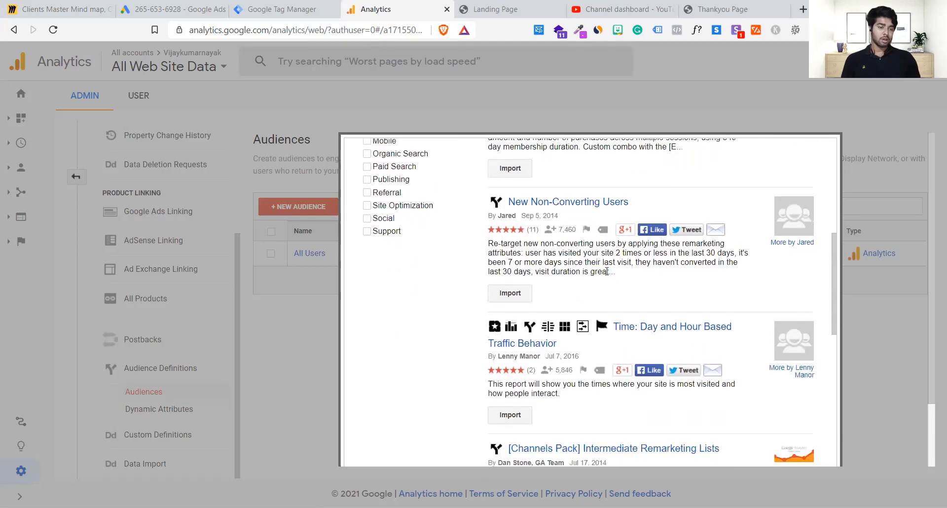
{"action": "scroll", "coordinate": [612, 272], "scroll_direction": "down", "scroll_amount": 2}
{"action": "scroll", "coordinate": [689, 250], "scroll_direction": "down", "scroll_amount": 5}
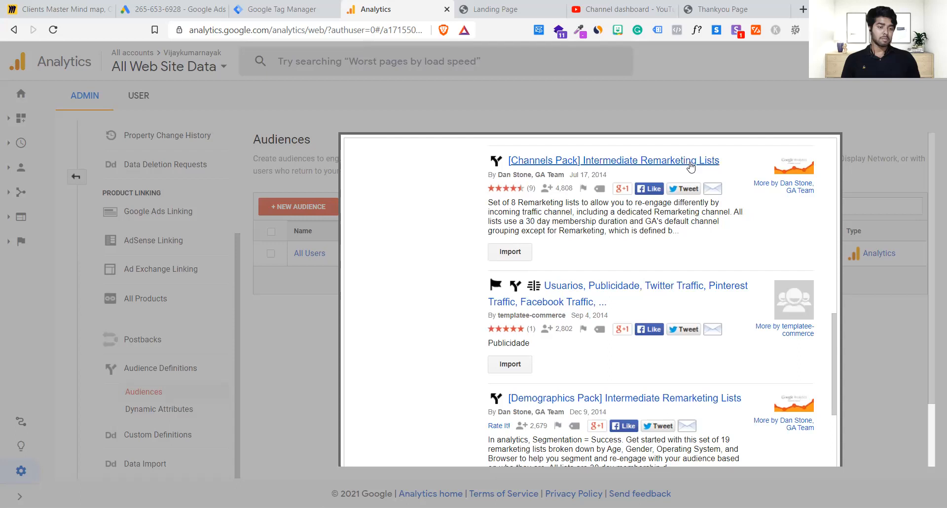
{"action": "scroll", "coordinate": [588, 309], "scroll_direction": "down", "scroll_amount": 1}
{"action": "scroll", "coordinate": [587, 306], "scroll_direction": "down", "scroll_amount": 7}
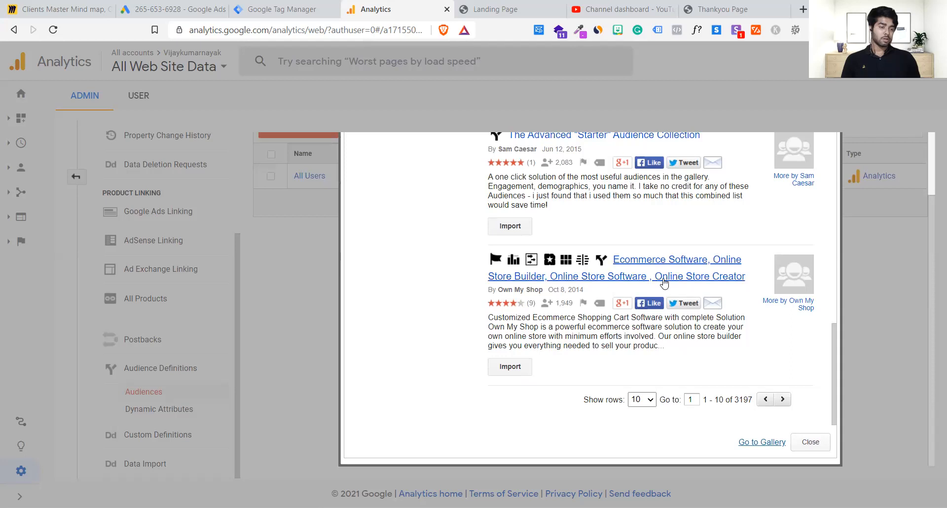
{"action": "scroll", "coordinate": [664, 282], "scroll_direction": "up", "scroll_amount": 10}
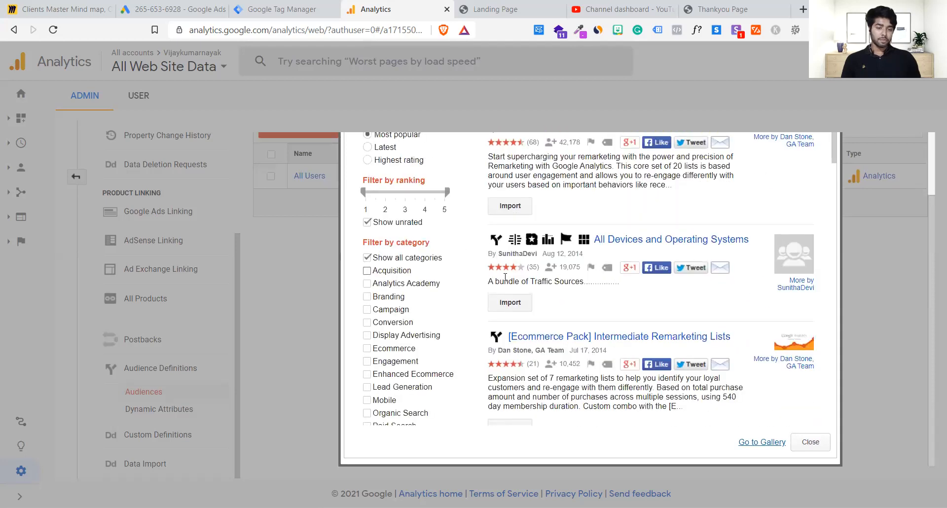
- Filter the audience gallery to the Display Advertising category, exclude unrated solutions, and browse the remaining remarketing lists
{"action": "scroll", "coordinate": [505, 278], "scroll_direction": "up", "scroll_amount": 1}
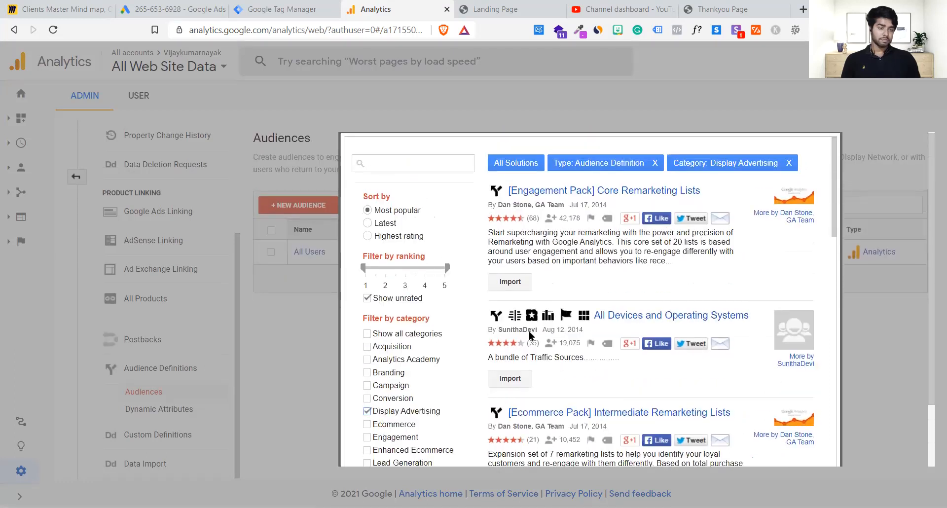
{"action": "left_click", "coordinate": [367, 299]}
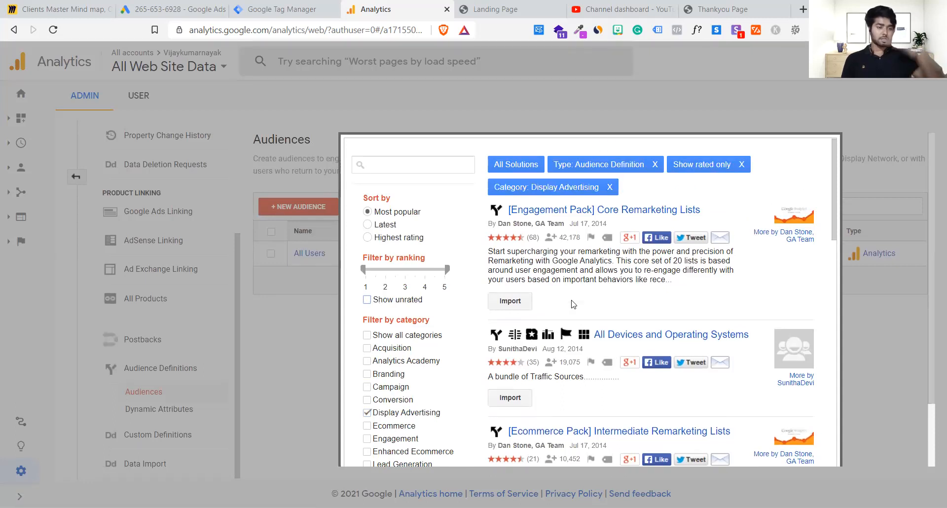
{"action": "scroll", "coordinate": [572, 304], "scroll_direction": "down", "scroll_amount": 1}
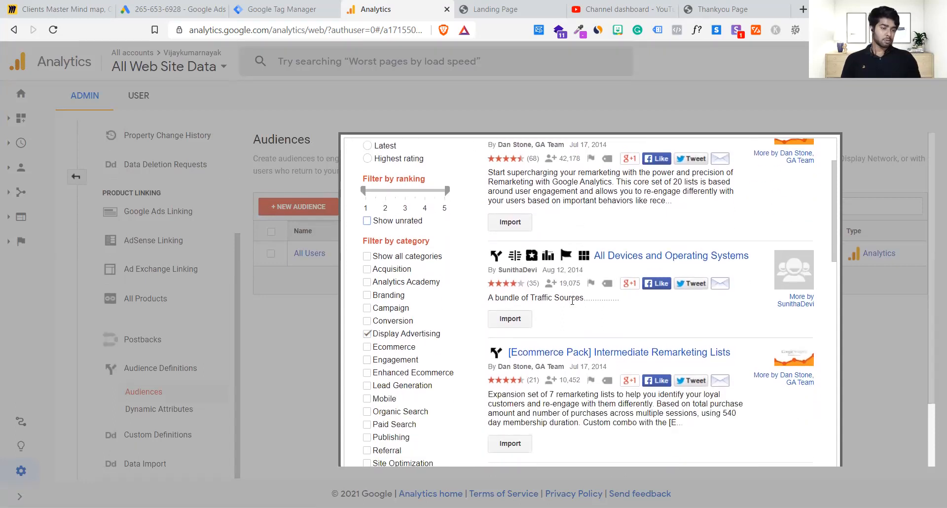
{"action": "scroll", "coordinate": [572, 300], "scroll_direction": "down", "scroll_amount": 1}
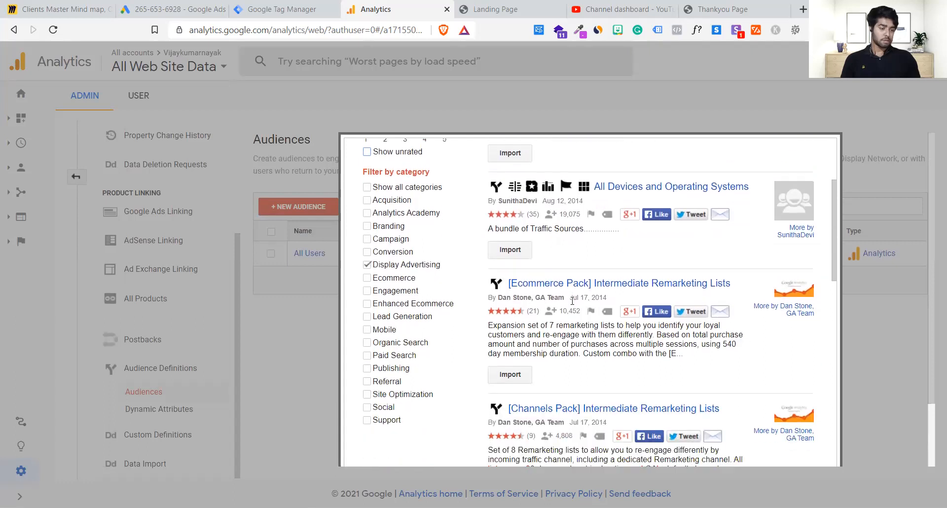
- Open the [Ecommerce Pack] Intermediate Remarketing Lists entry and review its description, pack contents, rating and categories
{"action": "left_click", "coordinate": [651, 285]}
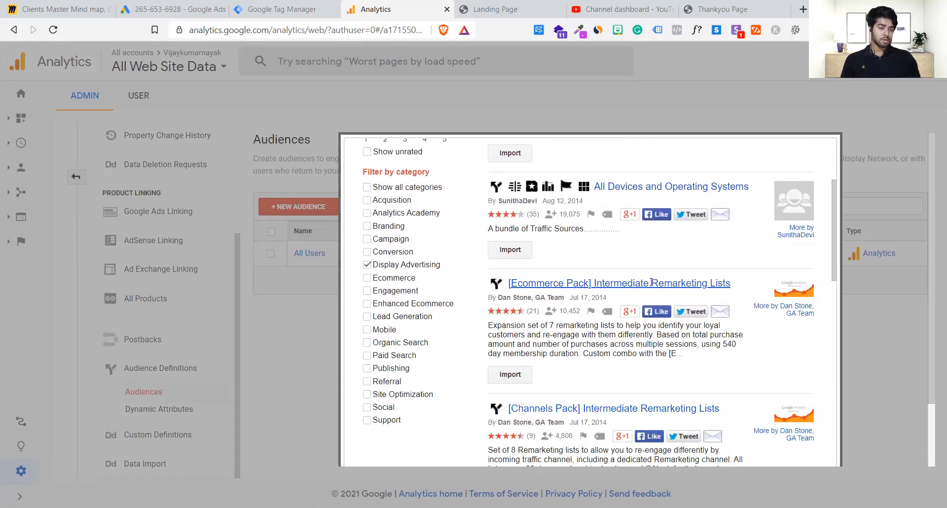
{"action": "scroll", "coordinate": [651, 285], "scroll_direction": "down", "scroll_amount": 9}
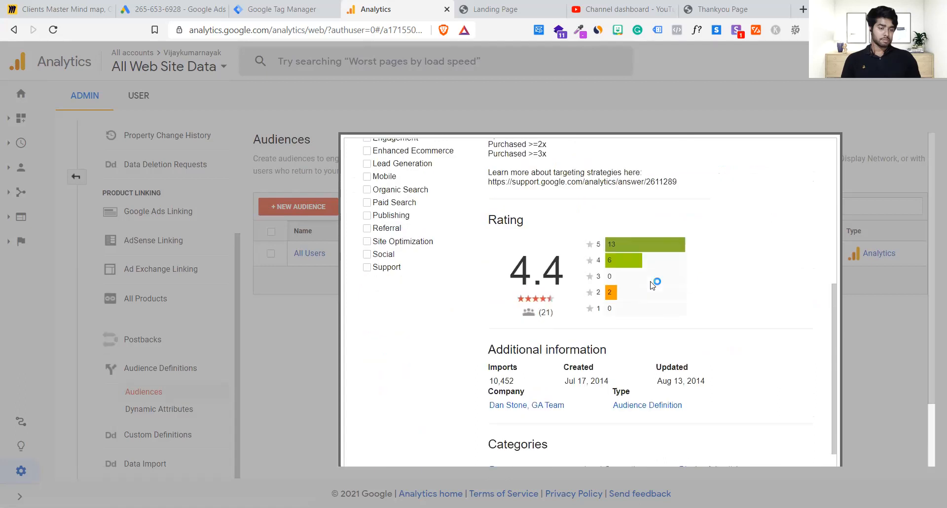
{"action": "scroll", "coordinate": [652, 286], "scroll_direction": "down", "scroll_amount": 2}
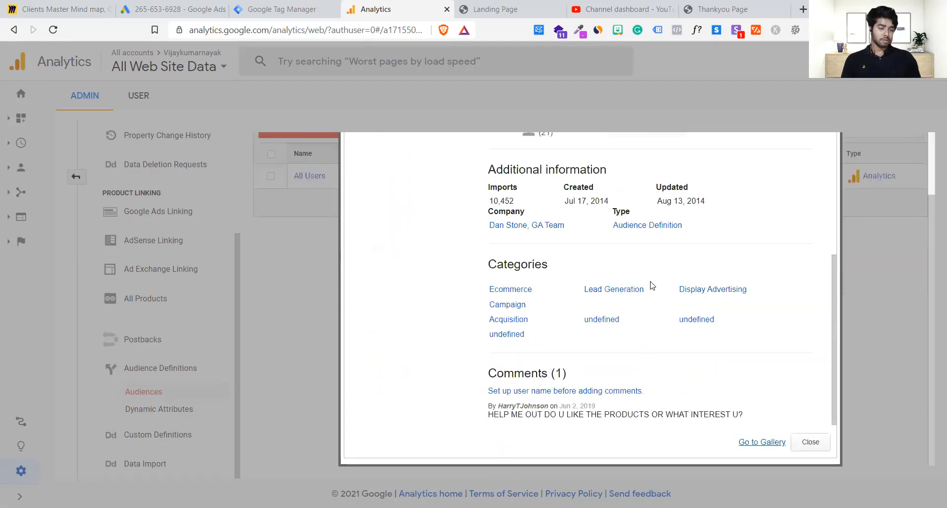
{"action": "scroll", "coordinate": [700, 364], "scroll_direction": "up", "scroll_amount": 8}
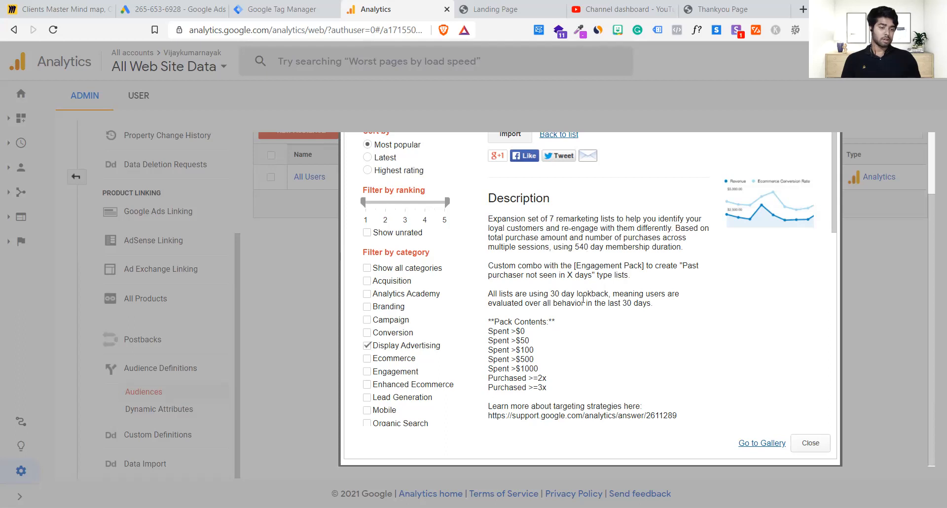
{"action": "scroll", "coordinate": [583, 299], "scroll_direction": "down", "scroll_amount": 2}
{"action": "left_click_drag", "start_coordinate": [513, 260], "coordinate": [524, 260]}
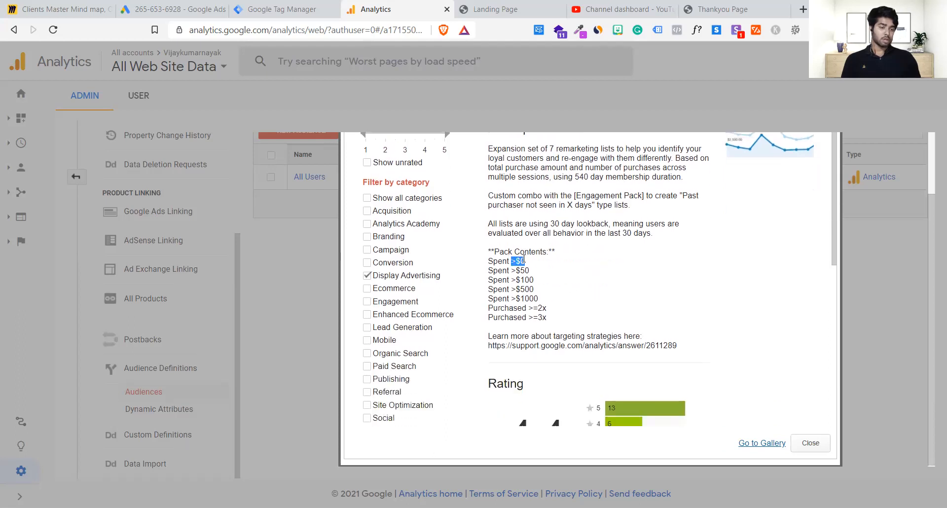
{"action": "left_click", "coordinate": [533, 267]}
{"action": "scroll", "coordinate": [541, 287], "scroll_direction": "down", "scroll_amount": 1}
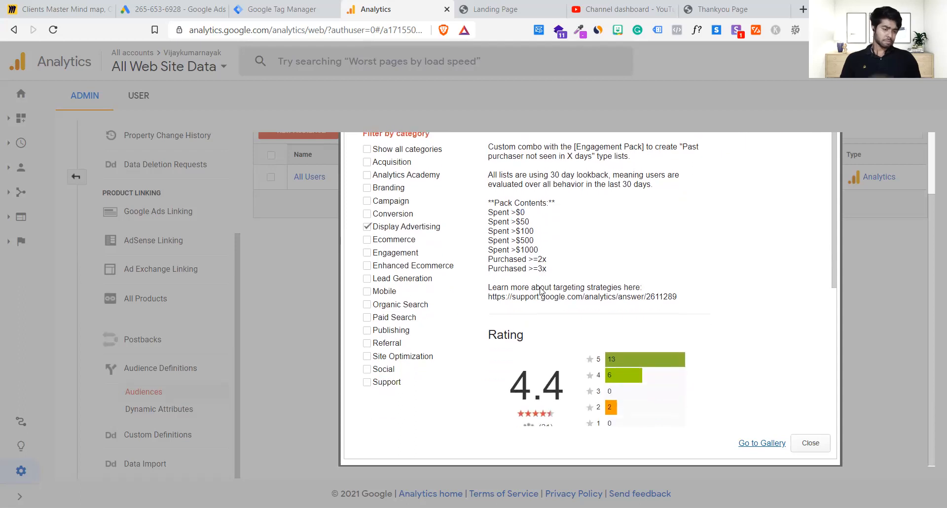
{"action": "scroll", "coordinate": [540, 287], "scroll_direction": "up", "scroll_amount": 3}
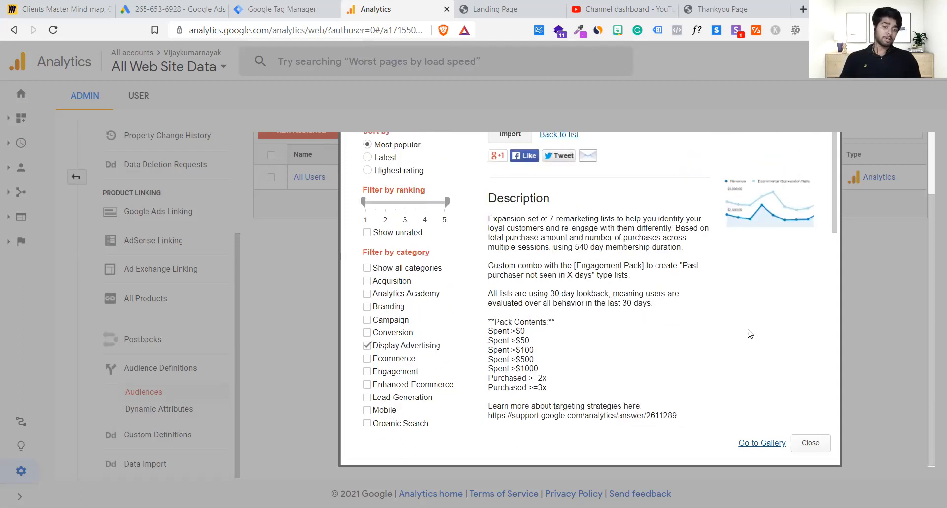
{"action": "scroll", "coordinate": [801, 314], "scroll_direction": "down", "scroll_amount": 7}
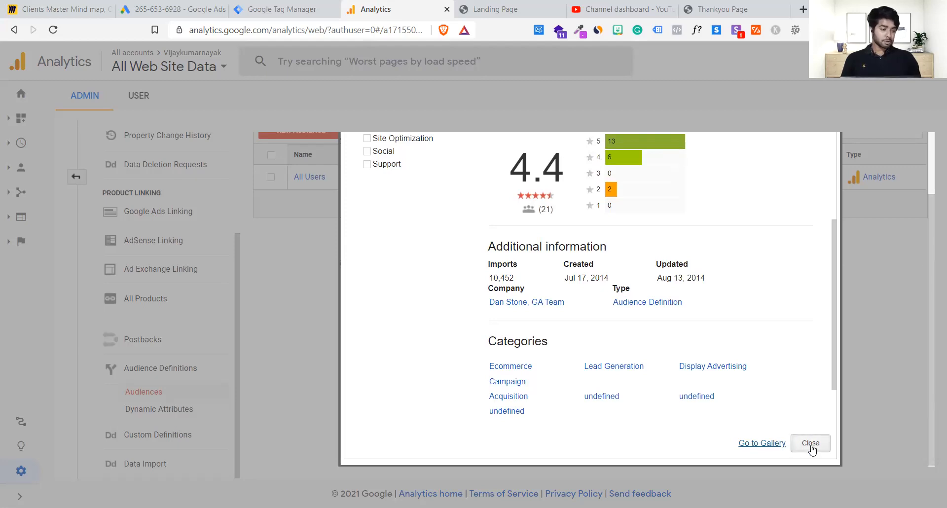
- Open the full Solutions Gallery and look through its popular, recommended and top-rated solutions
{"action": "left_click", "coordinate": [763, 443]}
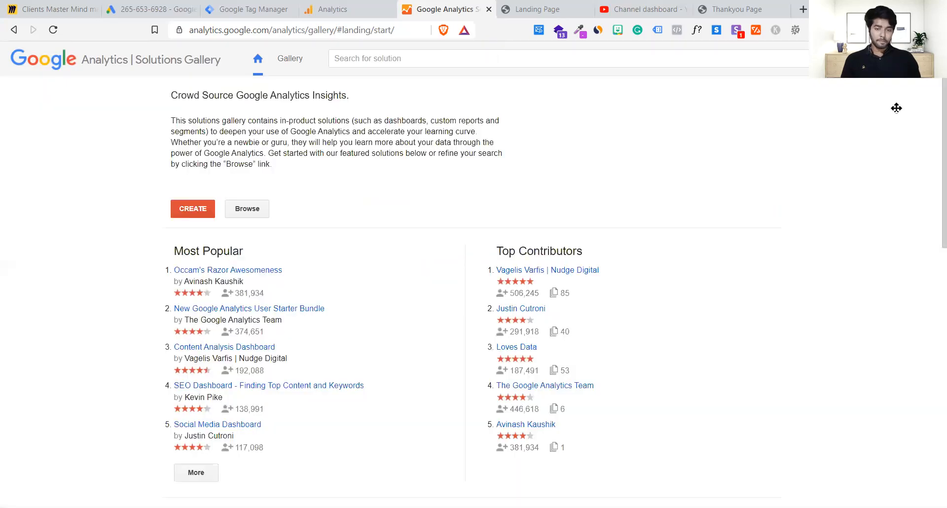
{"action": "scroll", "coordinate": [300, 246], "scroll_direction": "down", "scroll_amount": 5}
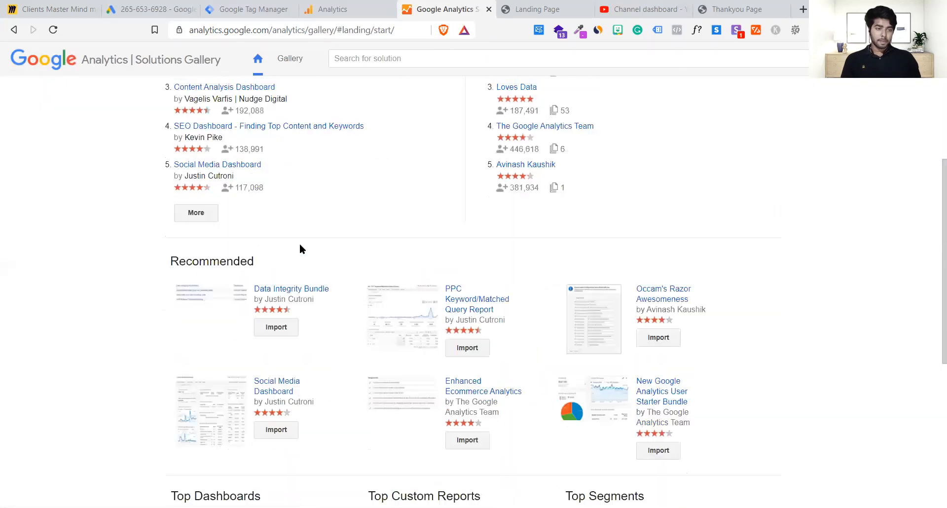
{"action": "scroll", "coordinate": [300, 243], "scroll_direction": "down", "scroll_amount": 3}
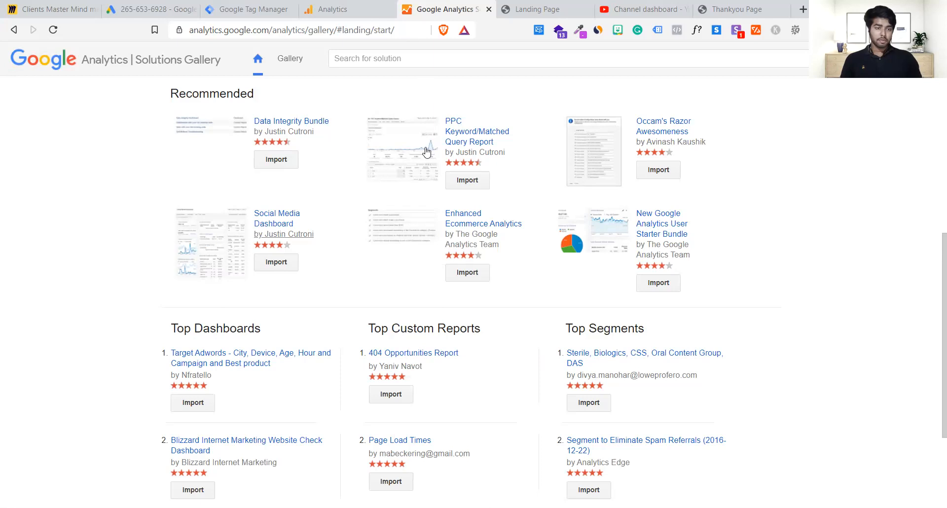
- Return to the Ecommerce Pack details in Analytics, reduce the page zoom, and copy "Intermediate Remarketing Lists" from its title
{"action": "left_click", "coordinate": [367, 6]}
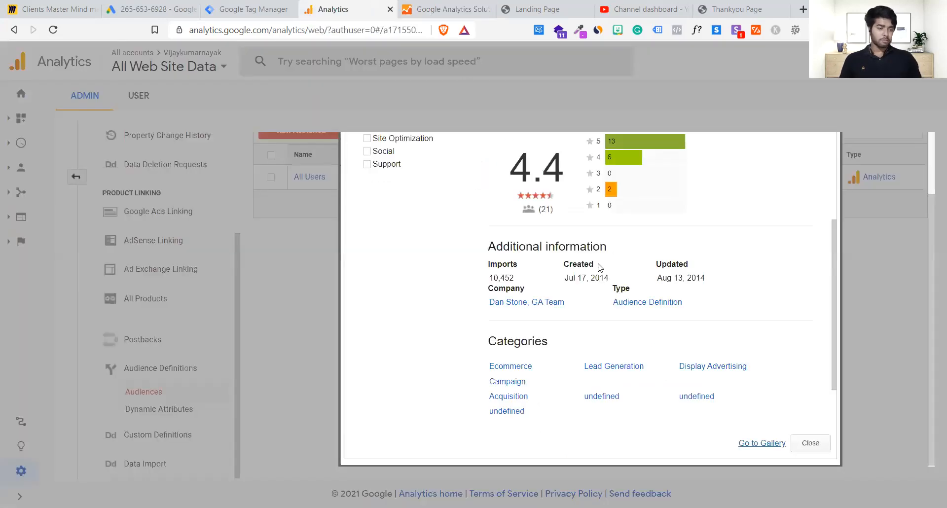
{"action": "scroll", "coordinate": [599, 271], "scroll_direction": "up", "scroll_amount": 7}
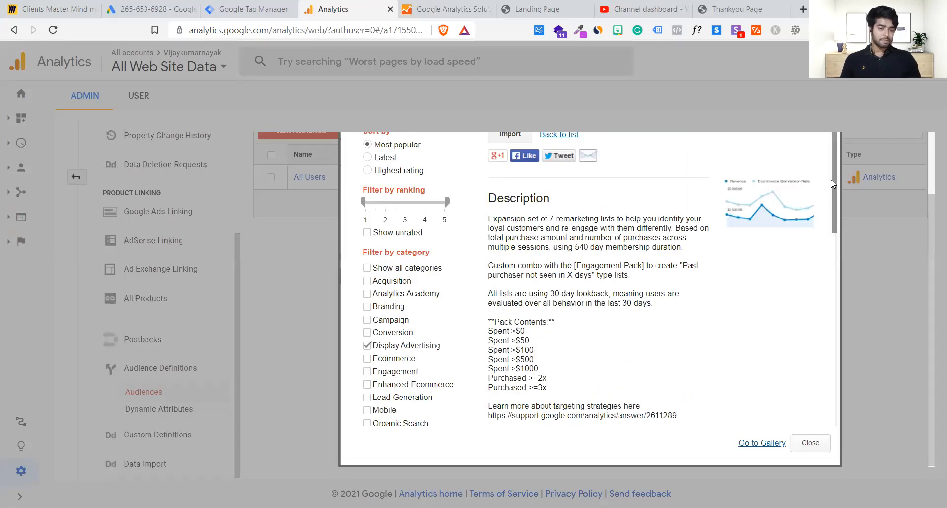
{"action": "key", "text": "ctrl+minus"}
{"action": "key", "text": "ctrl+minus"}
{"action": "key", "text": "ctrl+minus"}
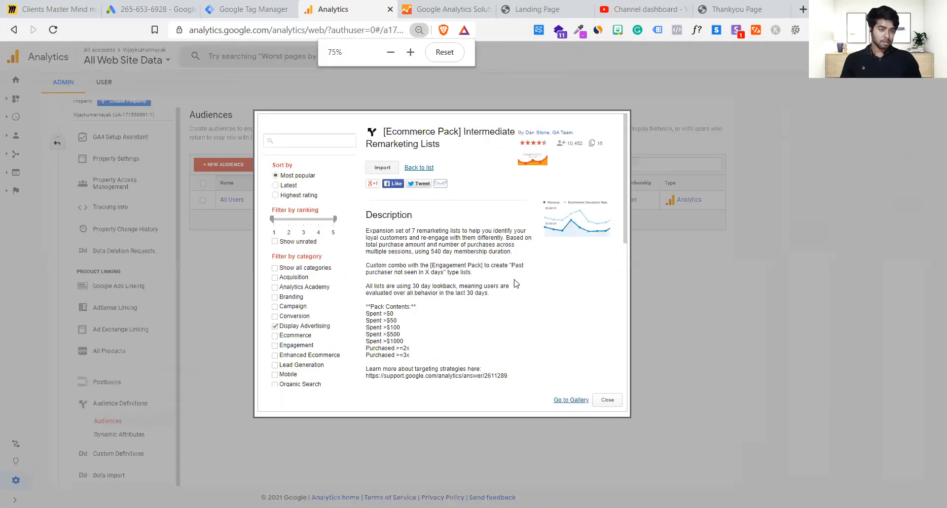
{"action": "key", "text": "ctrl+plus"}
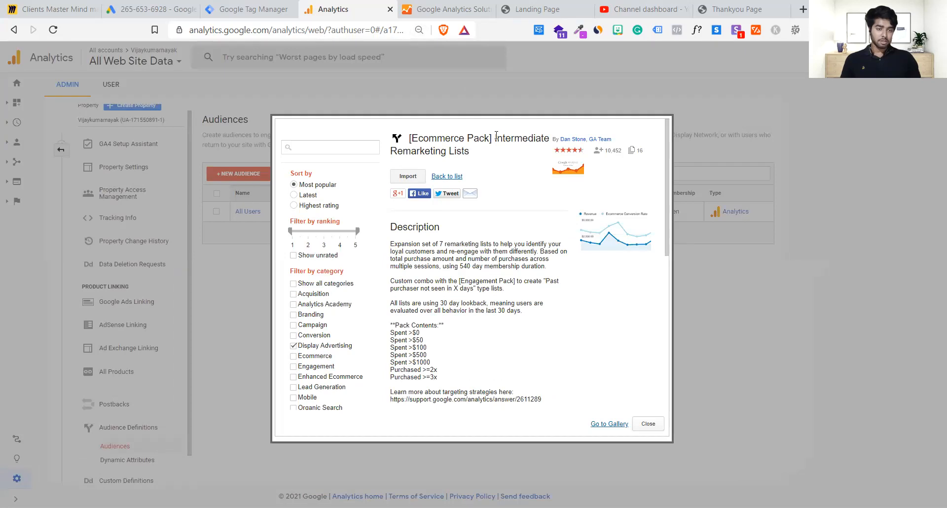
{"action": "left_click_drag", "start_coordinate": [496, 138], "coordinate": [496, 150]}
{"action": "key", "text": "ctrl+c"}
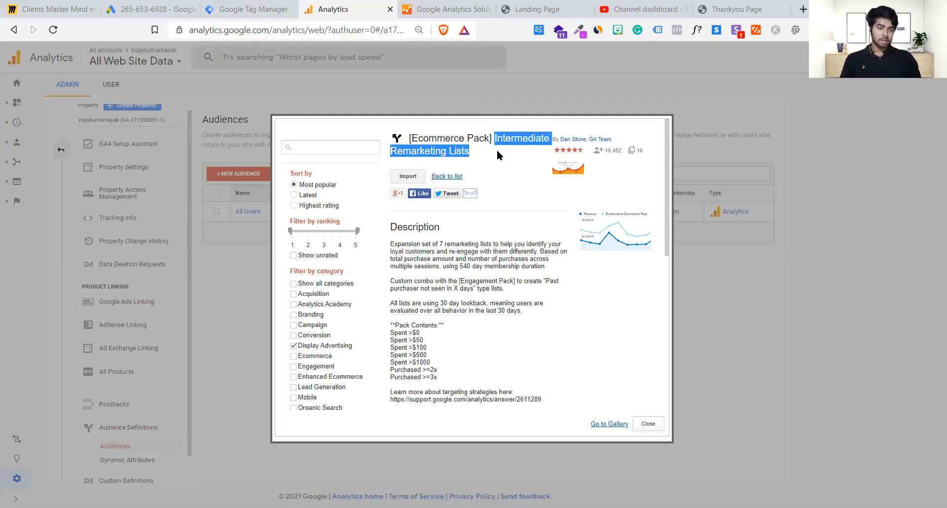
- Search the Solutions Gallery for "Intermediate Remarketing Lists" and restore the page zoom to 100%
{"action": "left_click", "coordinate": [461, 5]}
{"action": "left_click", "coordinate": [402, 55]}
{"action": "key", "text": "ctrl+v"}
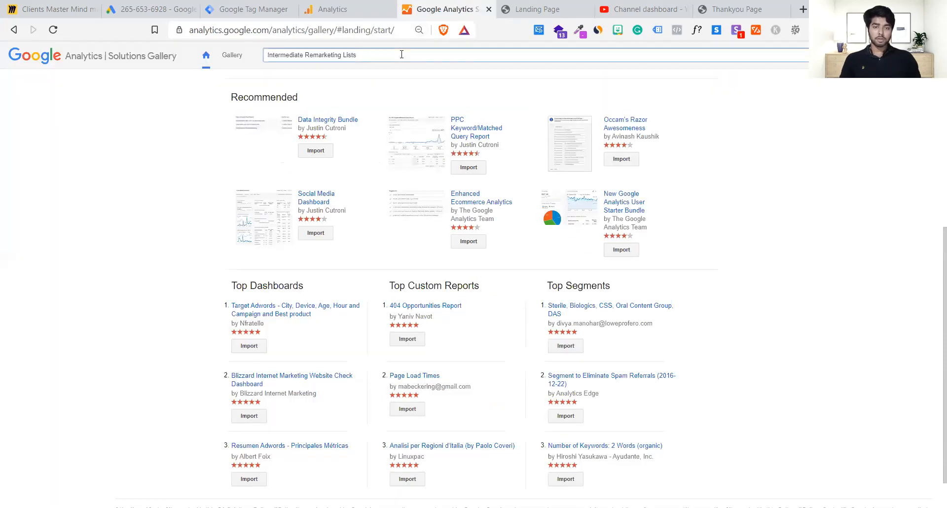
{"action": "key", "text": "Return"}
{"action": "key", "text": "ctrl+0"}
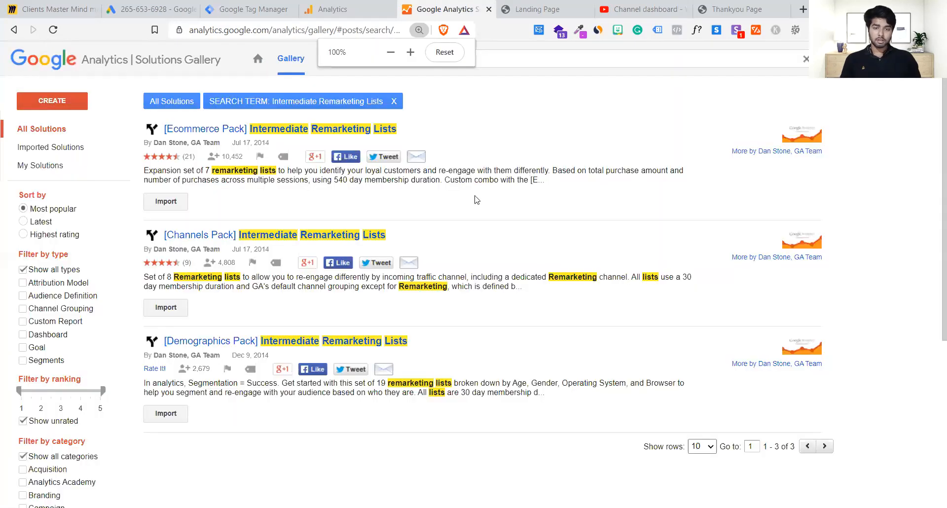
- Start importing the [Ecommerce Pack] Intermediate Remarketing Lists and choose the All Web Site Data view of the property used in Analytics
{"action": "left_click", "coordinate": [165, 202]}
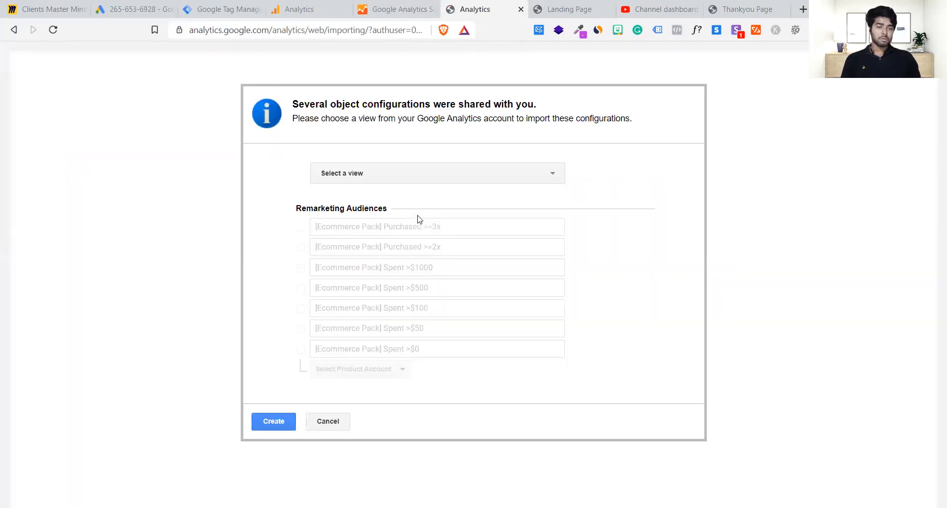
{"action": "left_click", "coordinate": [461, 174]}
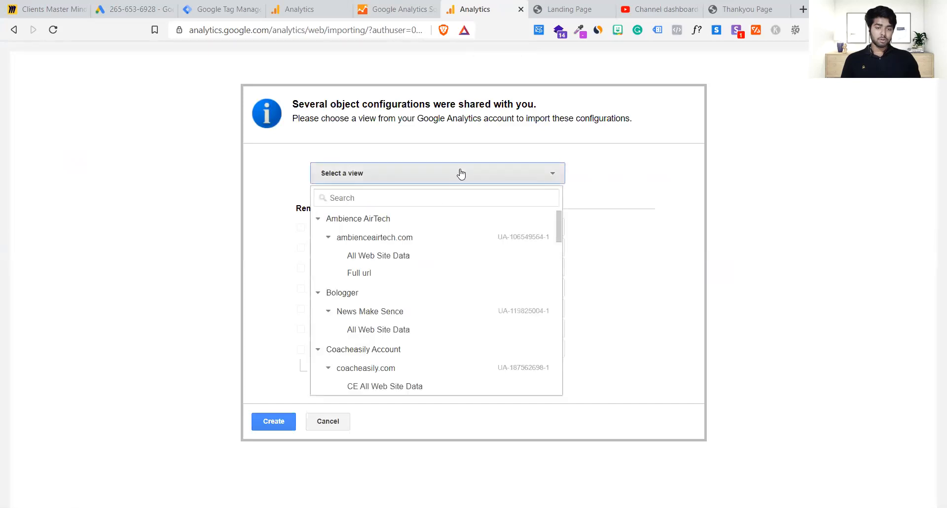
{"action": "scroll", "coordinate": [425, 354], "scroll_direction": "down", "scroll_amount": 5}
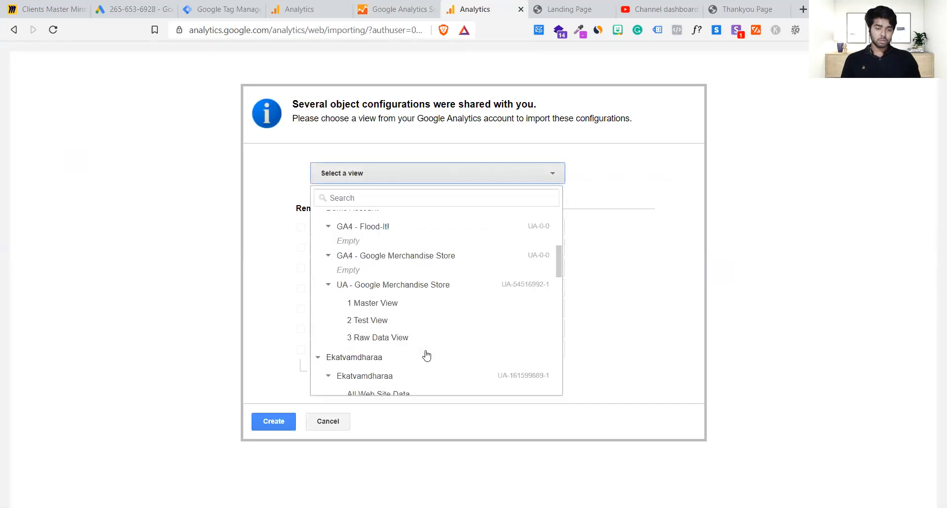
{"action": "scroll", "coordinate": [427, 355], "scroll_direction": "down", "scroll_amount": 5}
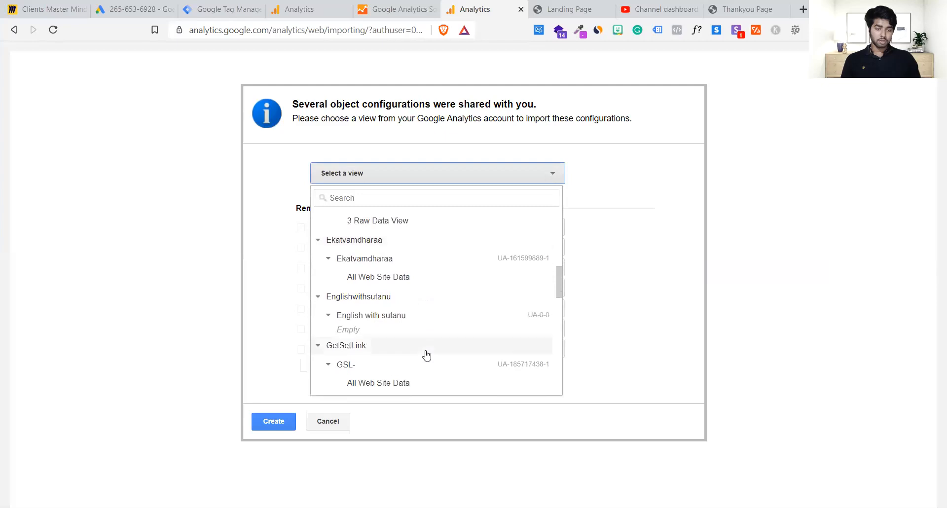
{"action": "scroll", "coordinate": [427, 355], "scroll_direction": "down", "scroll_amount": 3}
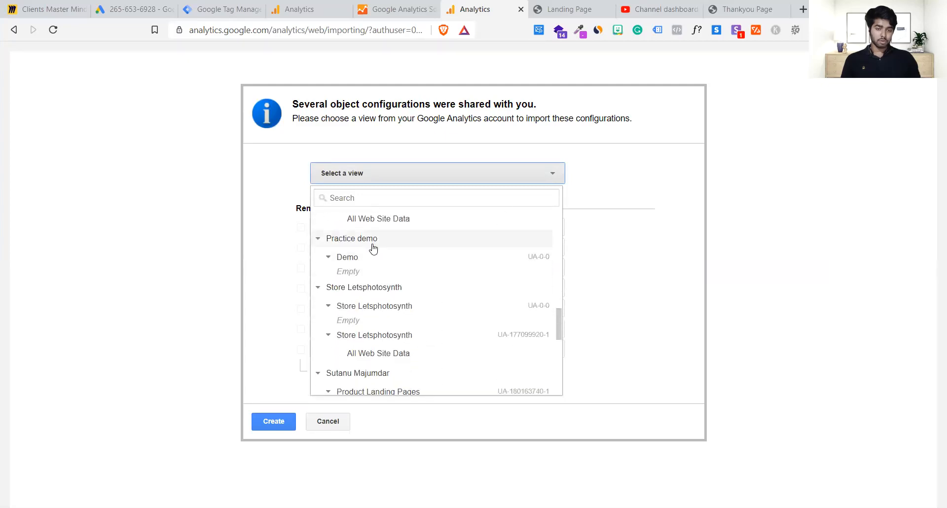
{"action": "scroll", "coordinate": [373, 249], "scroll_direction": "down", "scroll_amount": 3}
{"action": "scroll", "coordinate": [374, 250], "scroll_direction": "down", "scroll_amount": 2}
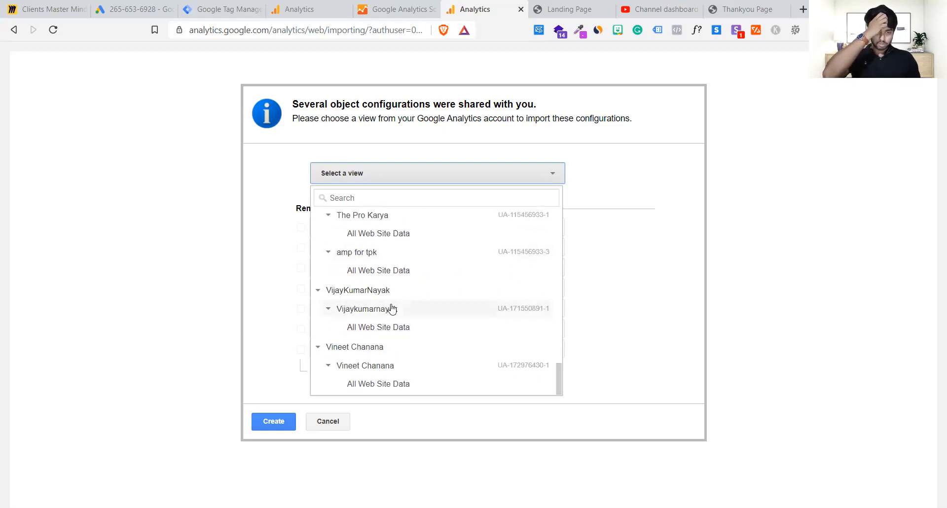
{"action": "left_click", "coordinate": [392, 326]}
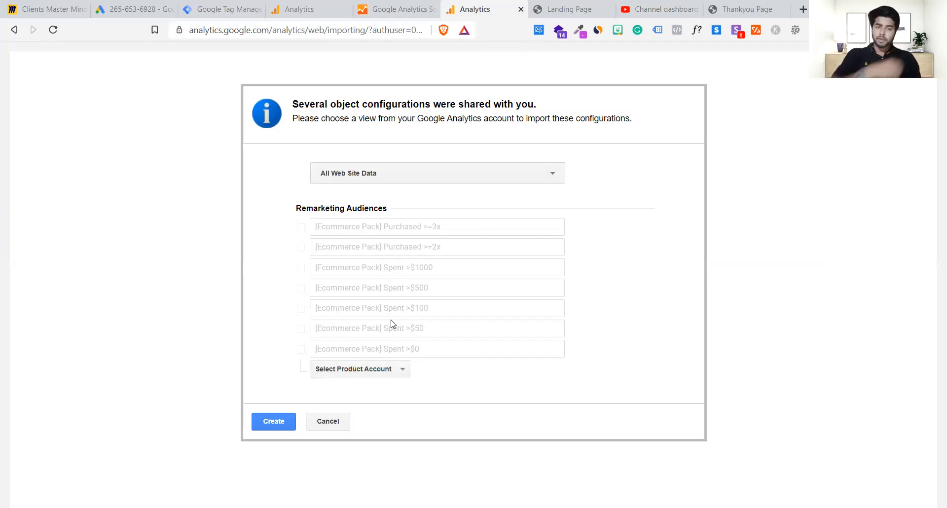
- Select Google Analytics as the product account for the Ecommerce Pack audiences and create them
{"action": "left_click", "coordinate": [359, 371]}
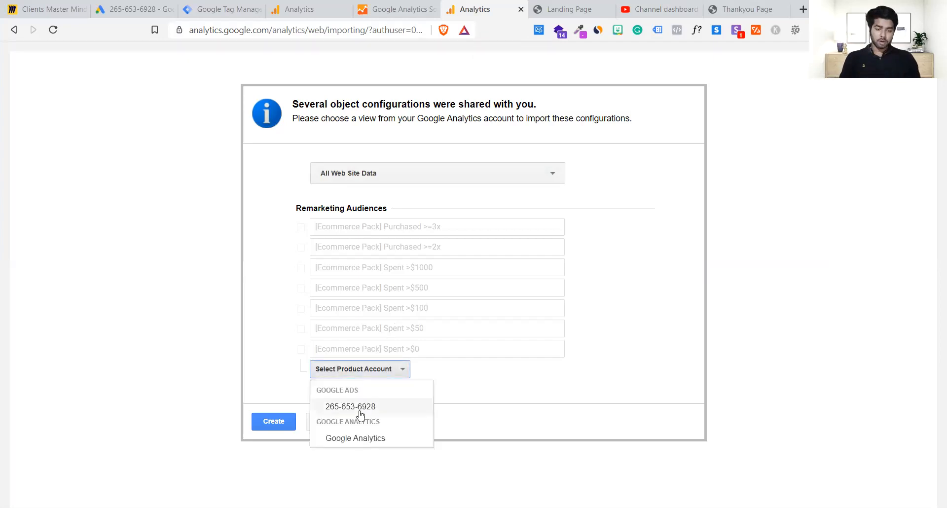
{"action": "left_click", "coordinate": [360, 439]}
{"action": "left_click", "coordinate": [272, 422]}
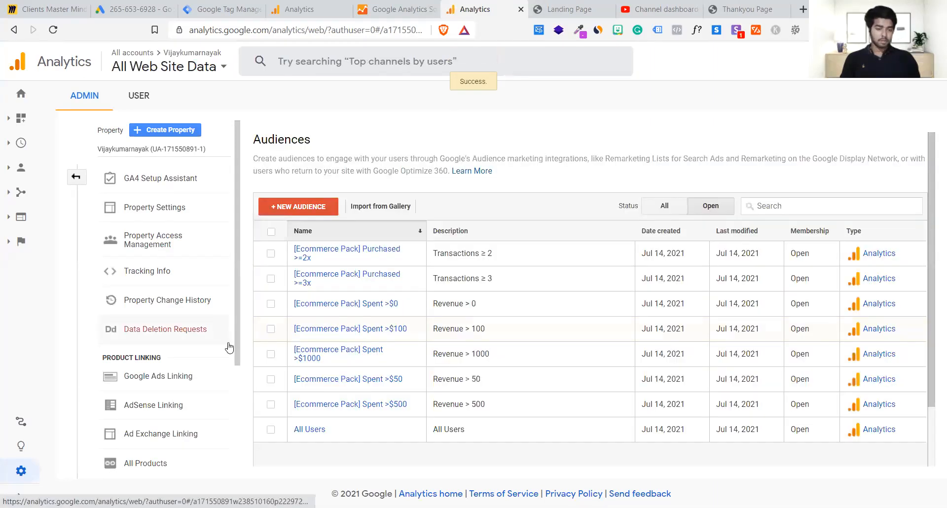
- Review the imported Ecommerce Pack audiences and their descriptions in the audience list
{"action": "scroll", "coordinate": [230, 347], "scroll_direction": "down", "scroll_amount": 3}
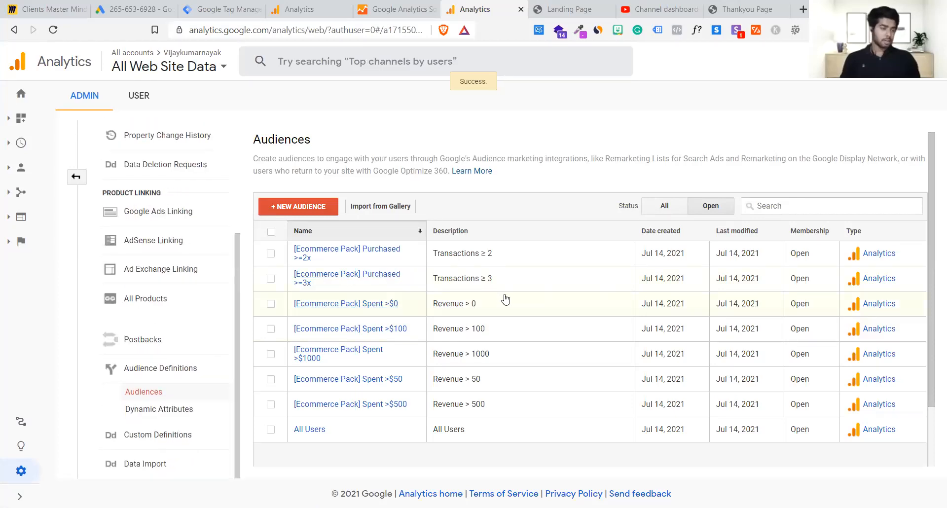
{"action": "scroll", "coordinate": [506, 300], "scroll_direction": "down", "scroll_amount": 2}
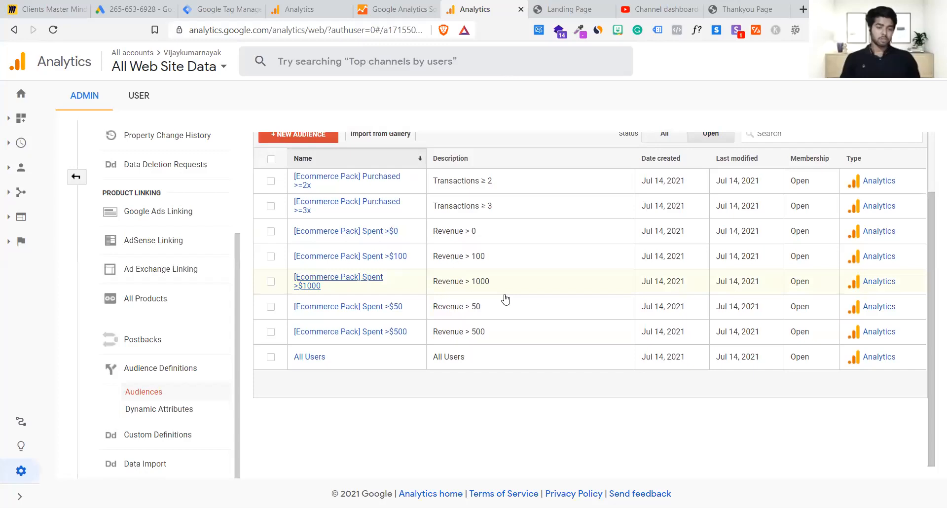
{"action": "scroll", "coordinate": [505, 300], "scroll_direction": "up", "scroll_amount": 2}
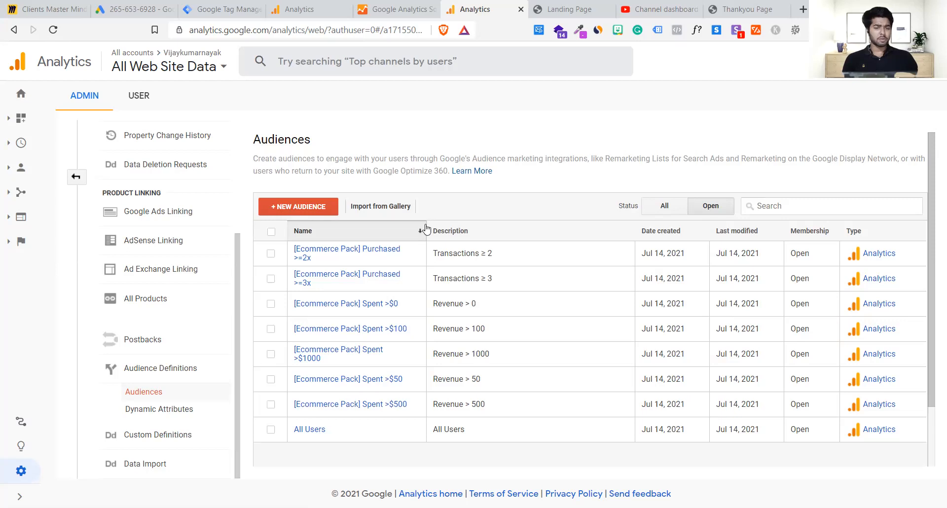
{"action": "scroll", "coordinate": [427, 228], "scroll_direction": "down", "scroll_amount": 1}
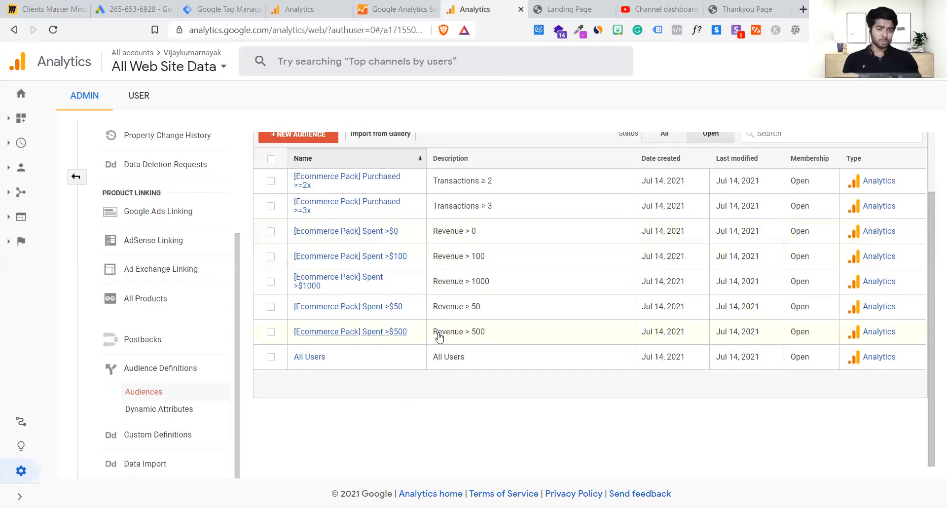
- Open the [Ecommerce Pack] Spent >$500 audience and examine its source and the revenue condition in its definition
{"action": "left_click", "coordinate": [355, 334]}
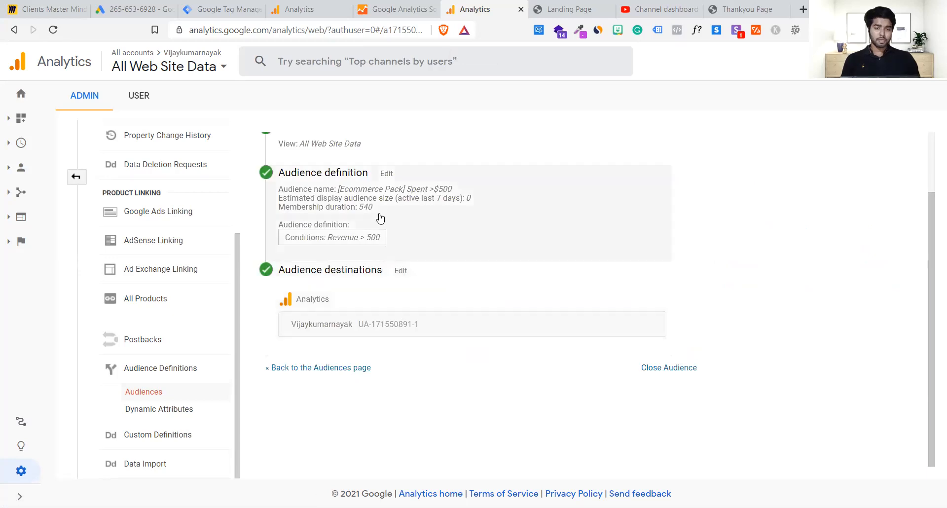
{"action": "scroll", "coordinate": [377, 214], "scroll_direction": "up", "scroll_amount": 2}
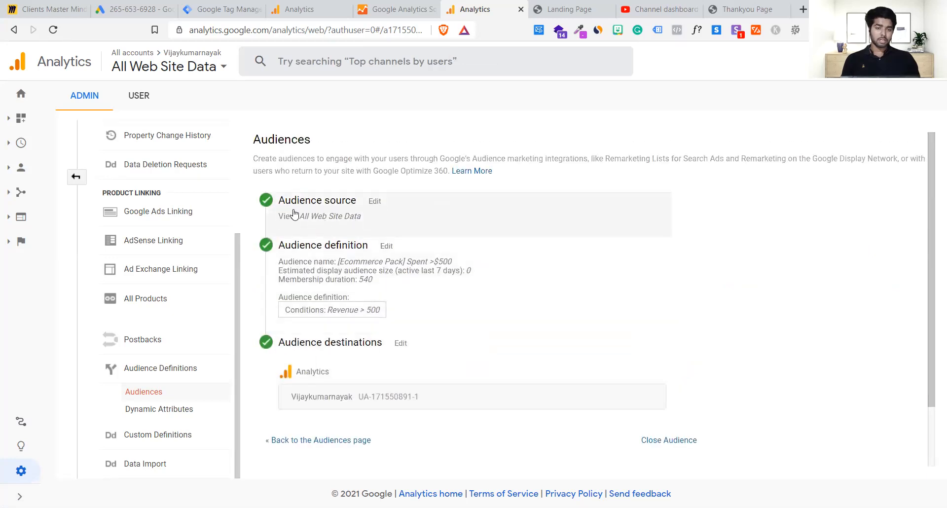
{"action": "scroll", "coordinate": [354, 224], "scroll_direction": "down", "scroll_amount": 2}
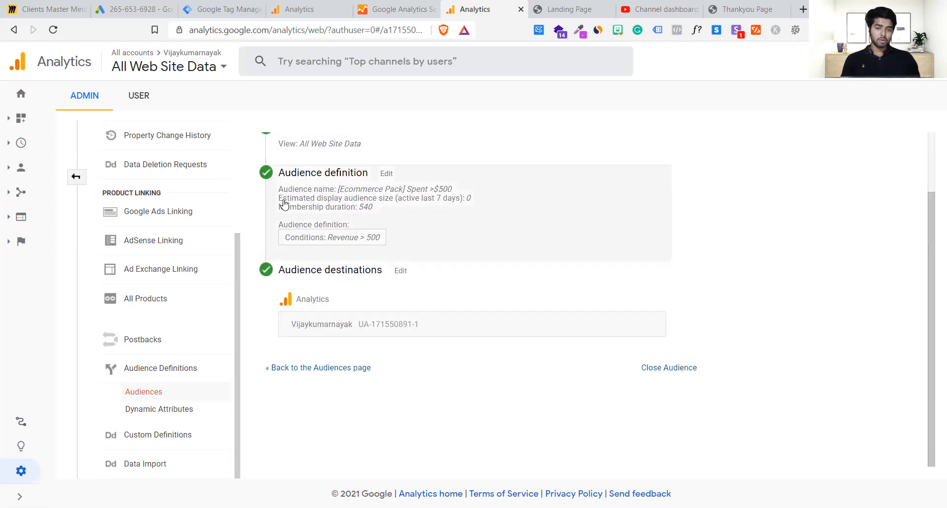
{"action": "left_click", "coordinate": [423, 202]}
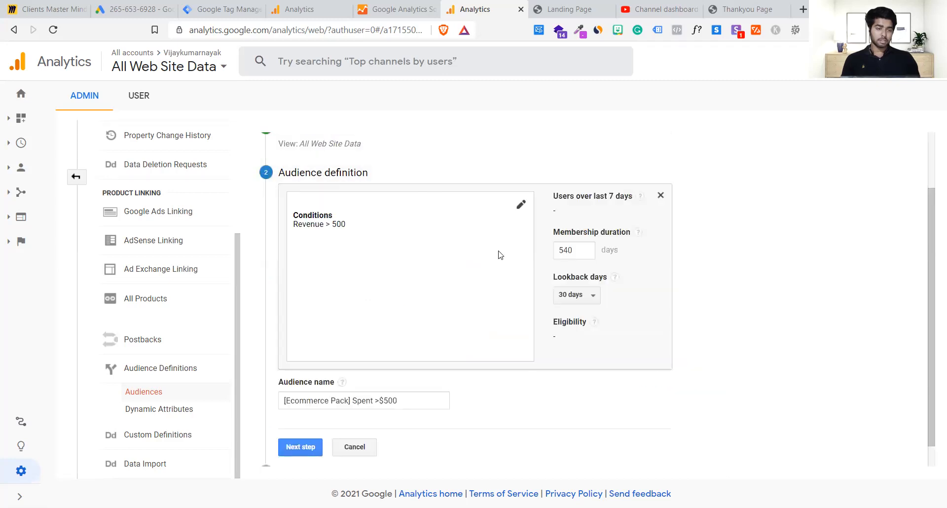
{"action": "left_click_drag", "start_coordinate": [345, 224], "coordinate": [331, 225]}
{"action": "left_click", "coordinate": [403, 278]}
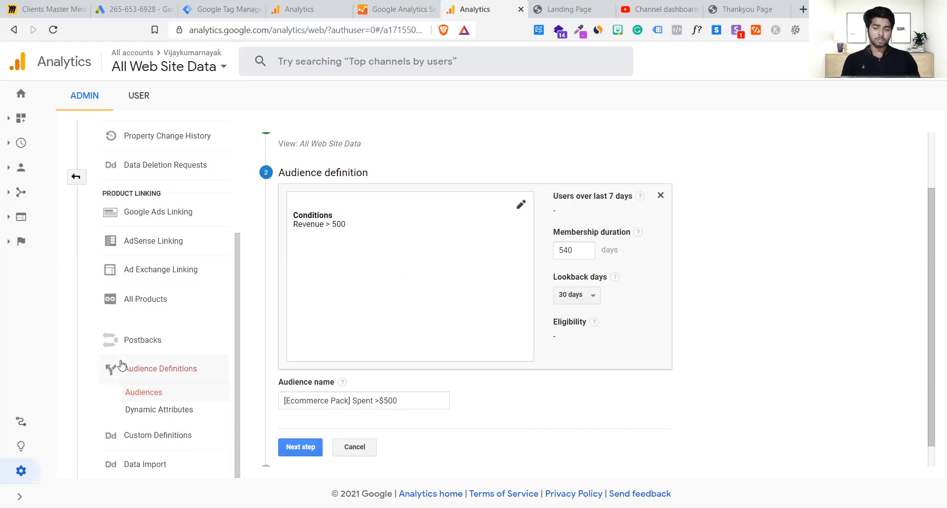
{"action": "scroll", "coordinate": [121, 365], "scroll_direction": "up", "scroll_amount": 3}
{"action": "scroll", "coordinate": [121, 366], "scroll_direction": "down", "scroll_amount": 3}
{"action": "scroll", "coordinate": [121, 365], "scroll_direction": "up", "scroll_amount": 3}
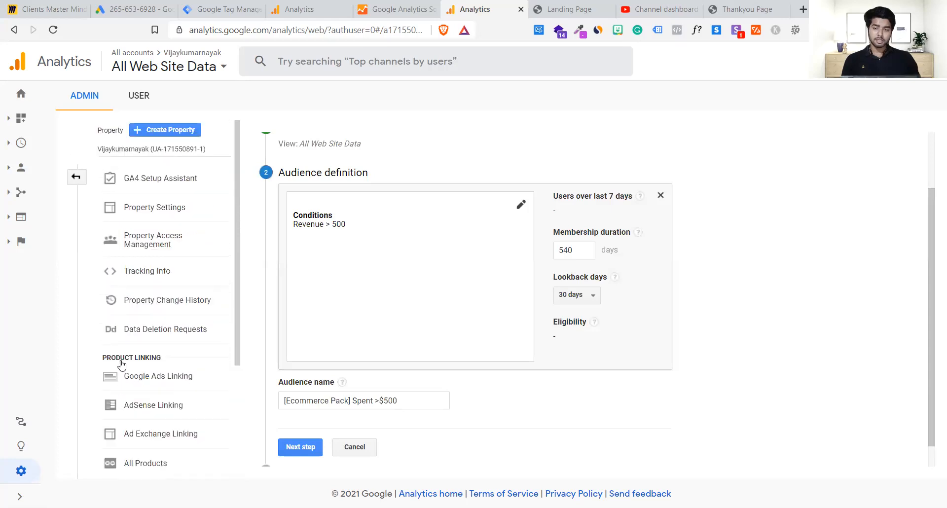
{"action": "scroll", "coordinate": [120, 365], "scroll_direction": "down", "scroll_amount": 3}
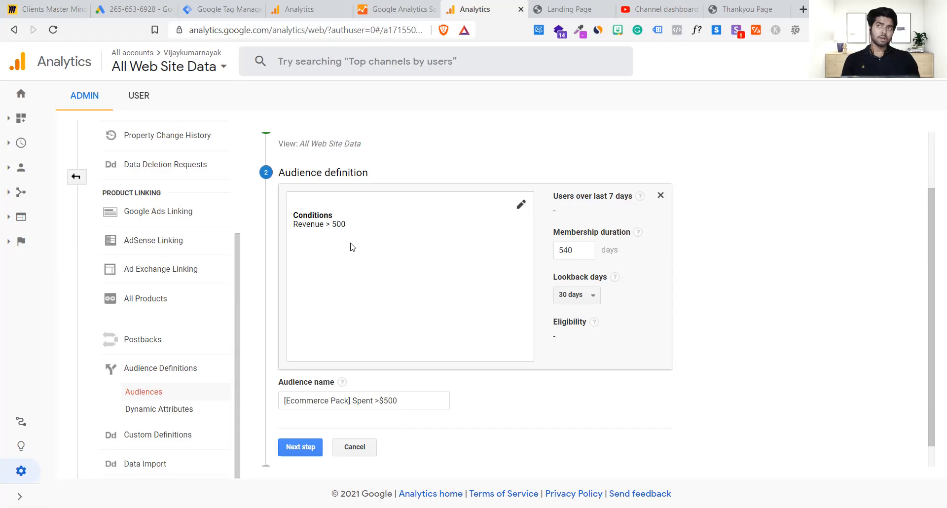
- Check the [Ecommerce Pack] Spent >$500 audience's membership duration and destinations, leaving both sections without saving changes
{"action": "left_click", "coordinate": [581, 250]}
{"action": "left_click_drag", "start_coordinate": [581, 250], "coordinate": [548, 257]}
{"action": "left_click", "coordinate": [423, 230]}
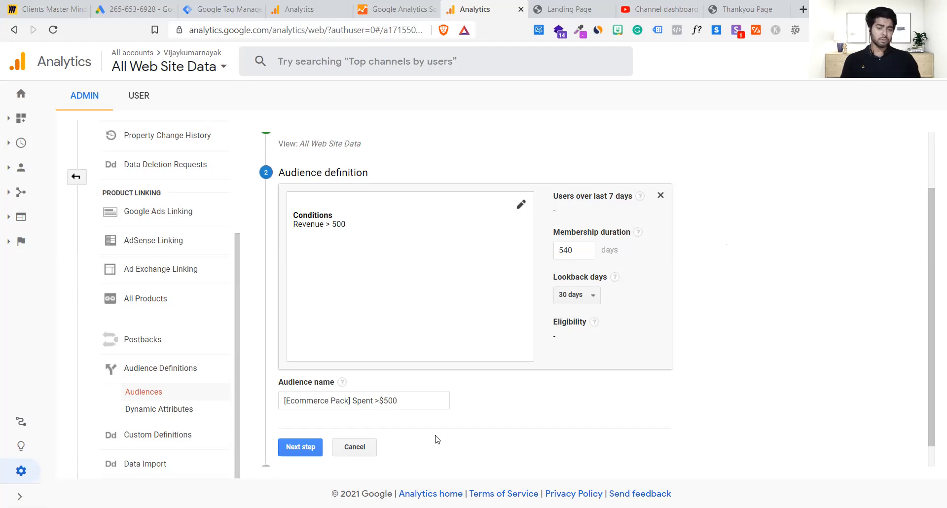
{"action": "left_click", "coordinate": [660, 196]}
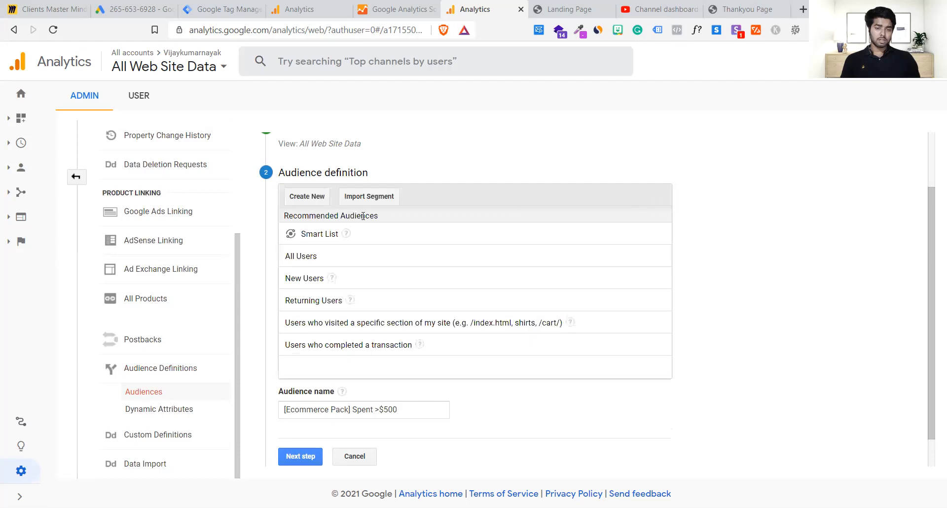
{"action": "scroll", "coordinate": [346, 316], "scroll_direction": "down", "scroll_amount": 1}
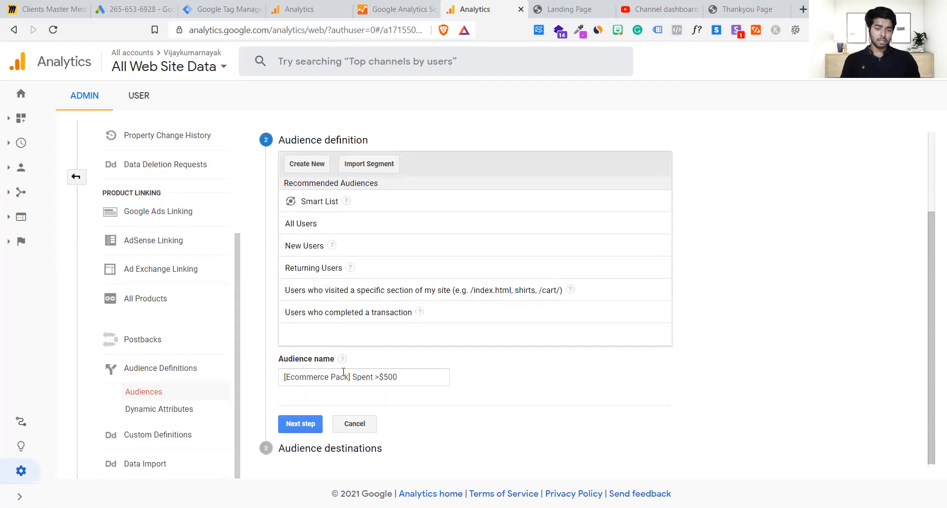
{"action": "left_click", "coordinate": [366, 426]}
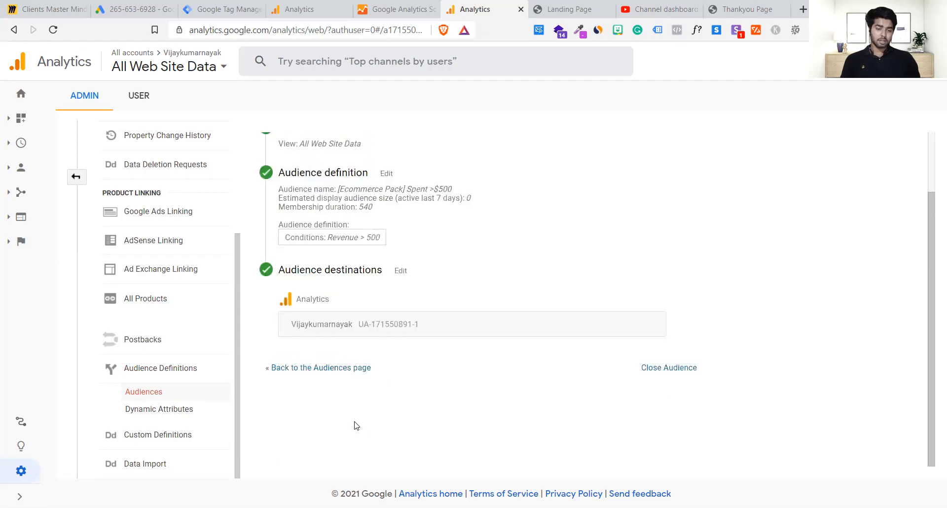
{"action": "left_click", "coordinate": [332, 316]}
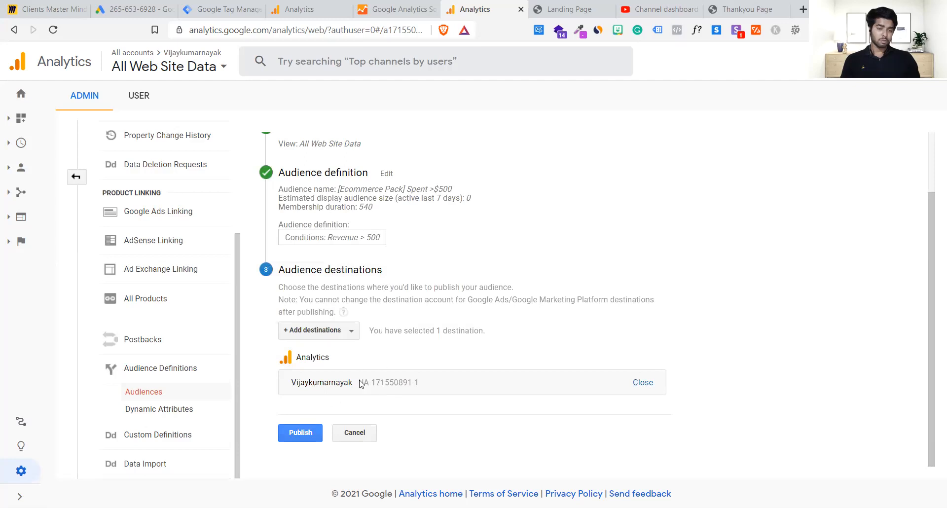
{"action": "left_click", "coordinate": [355, 436]}
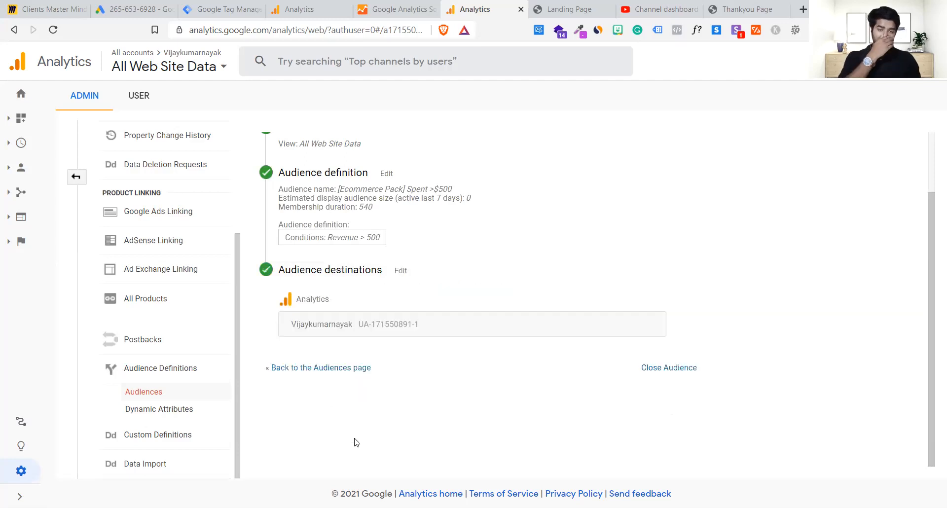
- Check the remarketing lists in the Google Ads Audience manager, return to Analytics and place its browser tab beside Google Ads
{"action": "left_click", "coordinate": [224, 9]}
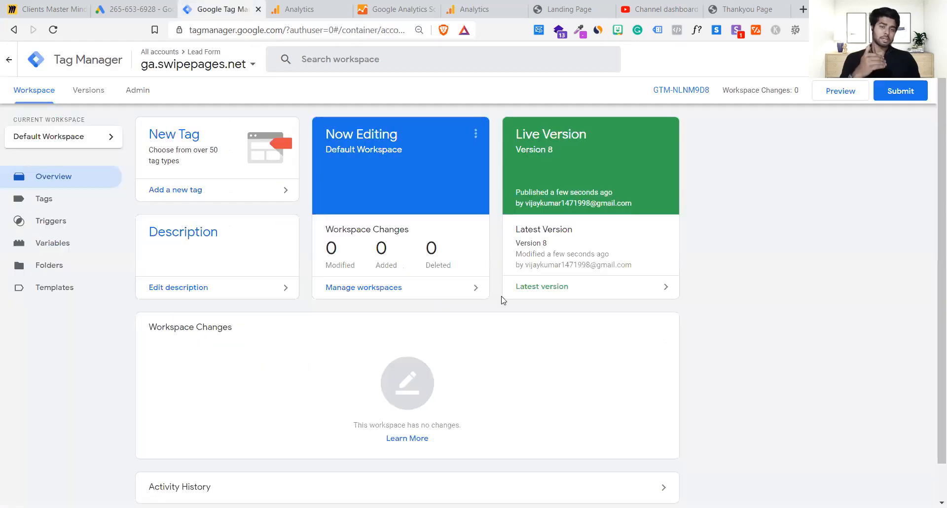
{"action": "left_click", "coordinate": [148, 7]}
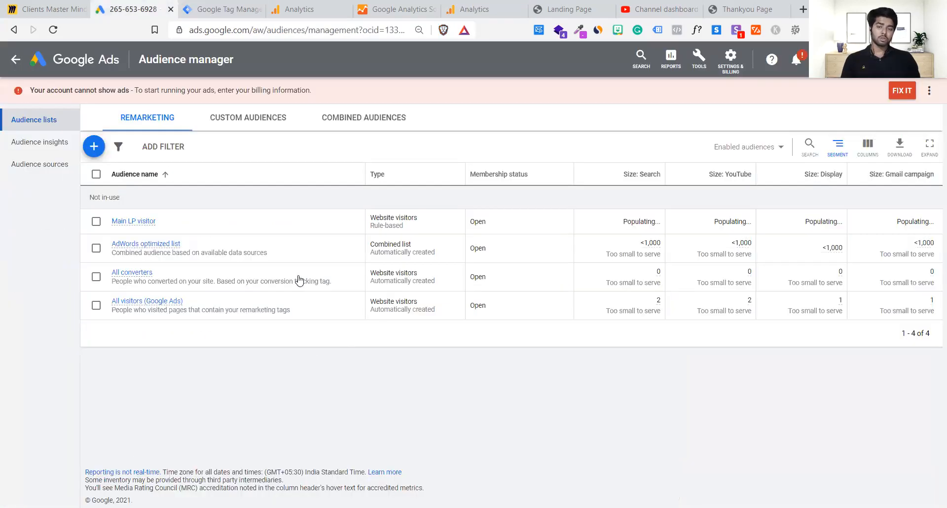
{"action": "left_click", "coordinate": [473, 8]}
{"action": "left_click_drag", "start_coordinate": [474, 8], "coordinate": [232, 8]}
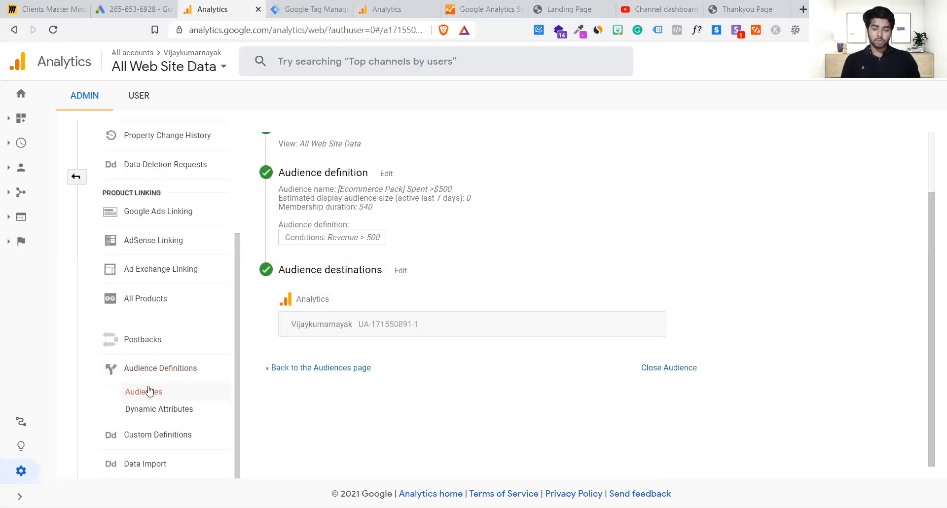
- Return to the Analytics audience list and check the type of the imported audiences
{"action": "left_click", "coordinate": [161, 371]}
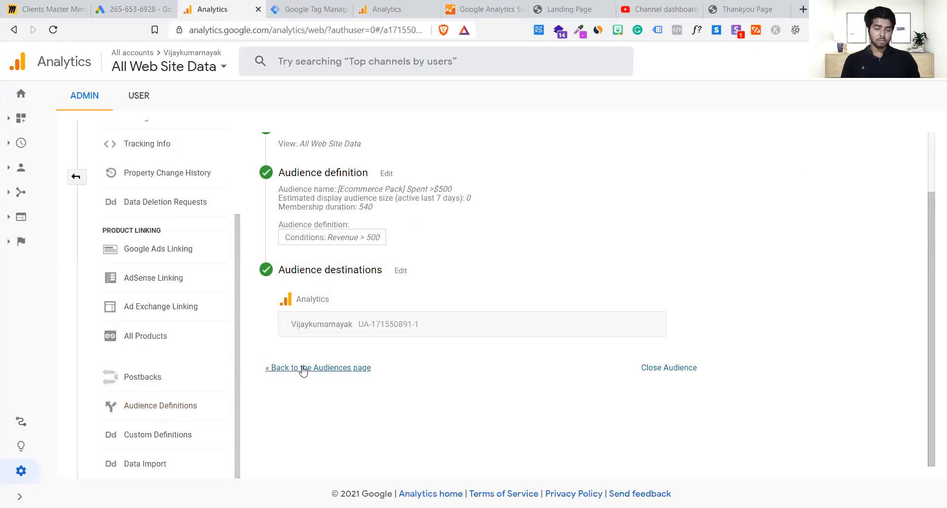
{"action": "left_click", "coordinate": [302, 367]}
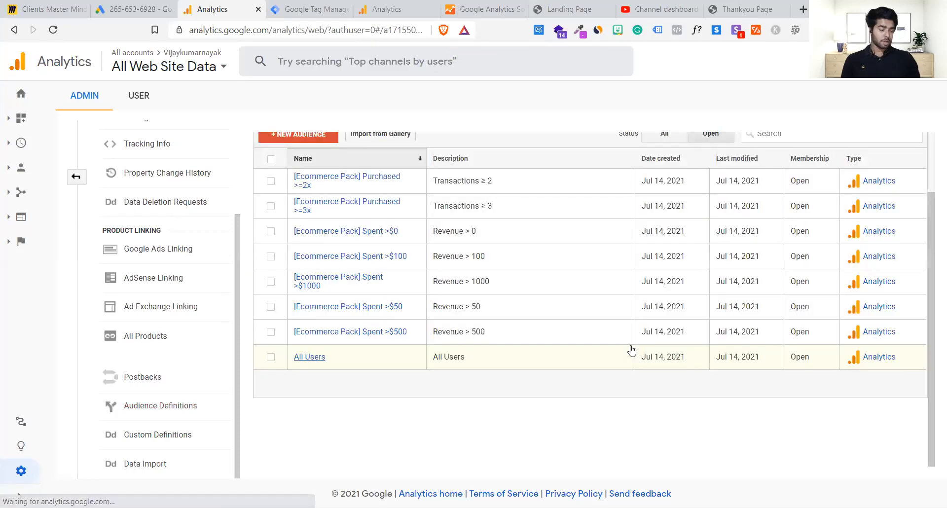
{"action": "scroll", "coordinate": [632, 350], "scroll_direction": "up", "scroll_amount": 2}
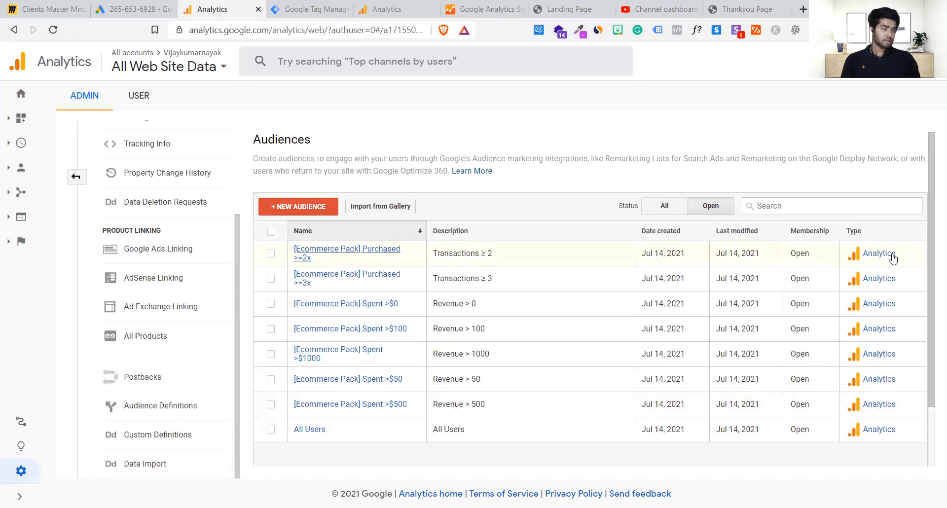
- View the property's Google Ads Linking groups and go back to the audience list
{"action": "left_click", "coordinate": [191, 248]}
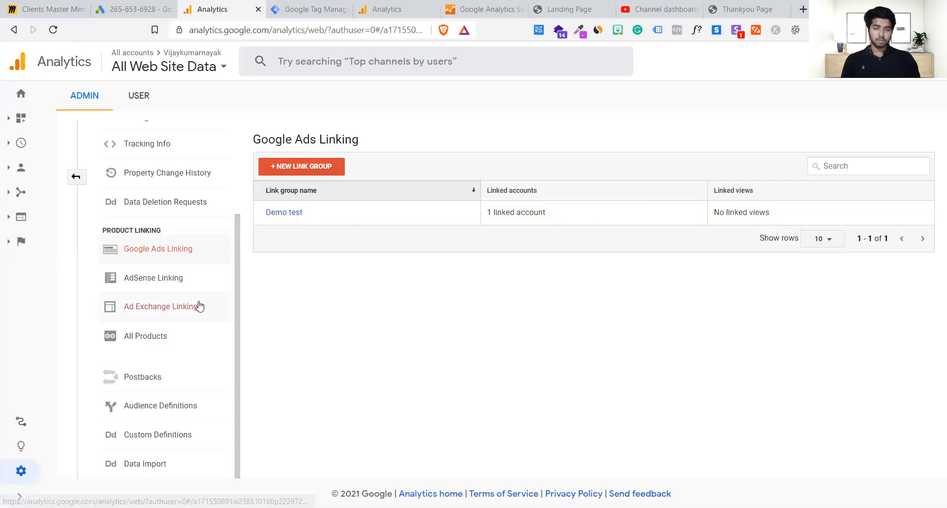
{"action": "left_click", "coordinate": [169, 408]}
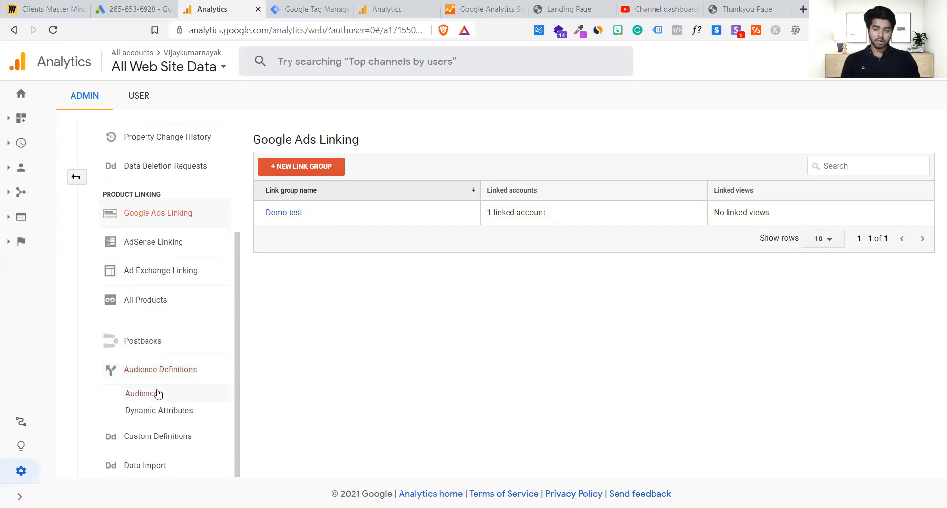
{"action": "left_click", "coordinate": [133, 393]}
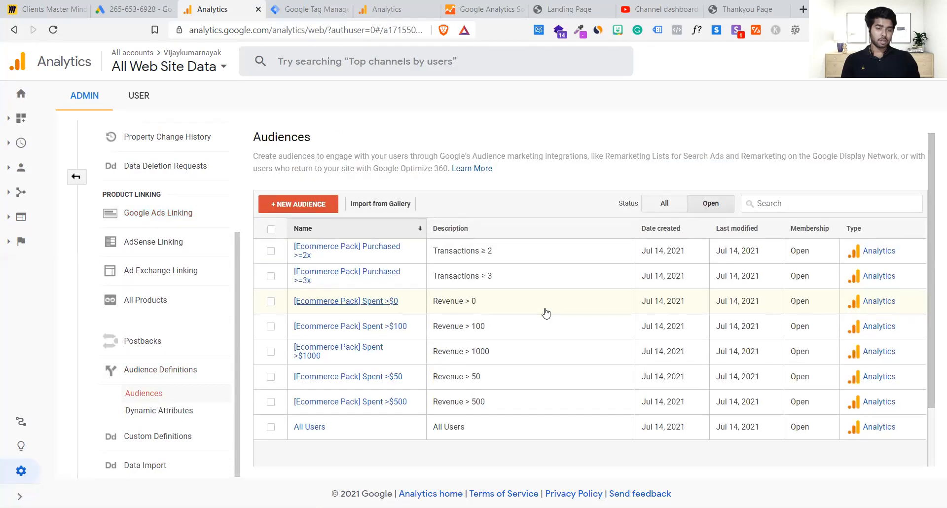
{"action": "scroll", "coordinate": [543, 311], "scroll_direction": "down", "scroll_amount": 2}
{"action": "scroll", "coordinate": [444, 307], "scroll_direction": "up", "scroll_amount": 2}
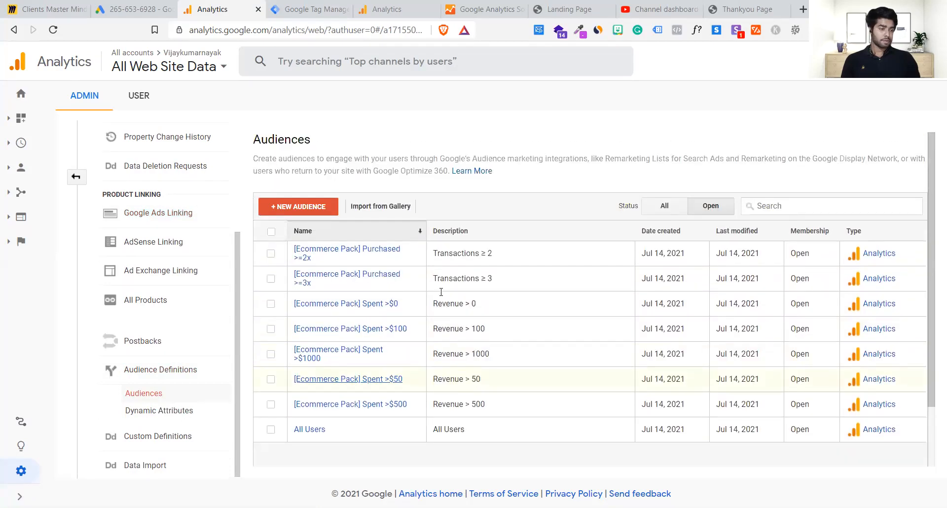
- Start a new audience from the recommended definition for users who visited a specific section of the site
{"action": "left_click", "coordinate": [299, 207]}
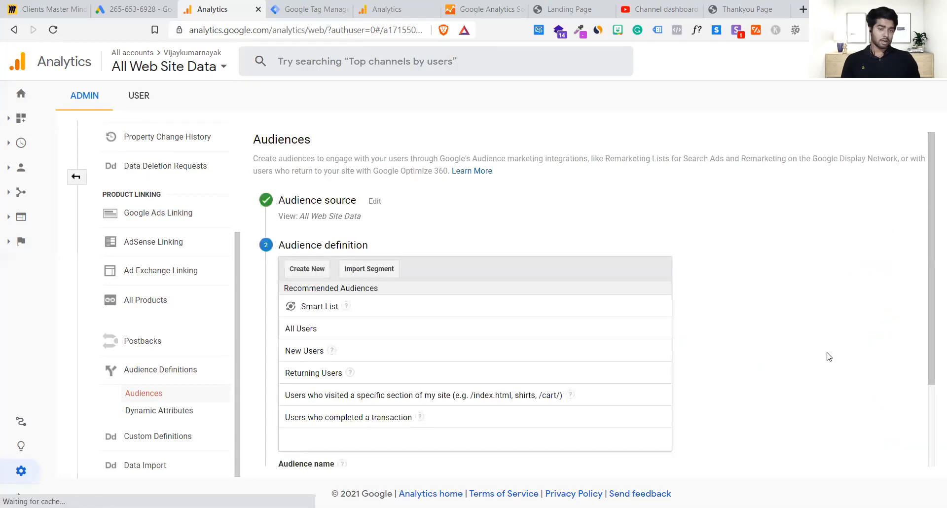
{"action": "scroll", "coordinate": [829, 356], "scroll_direction": "down", "scroll_amount": 3}
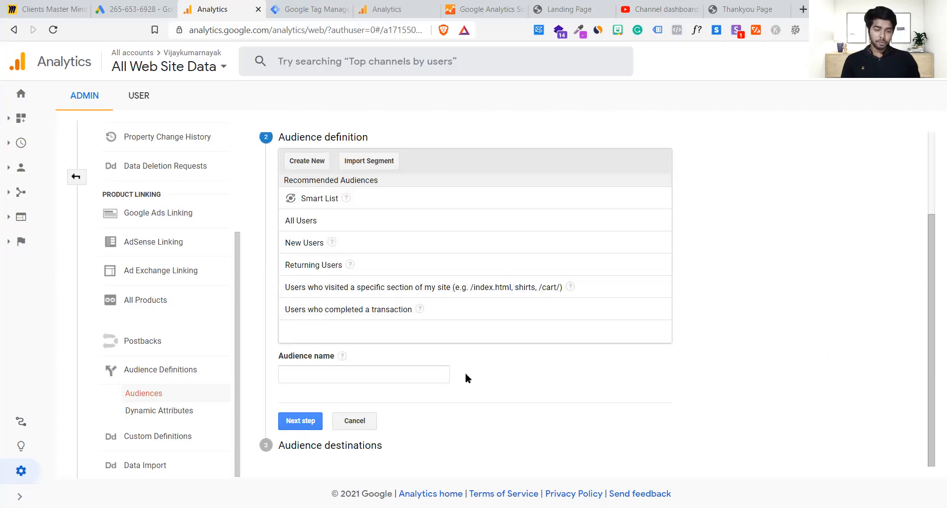
{"action": "scroll", "coordinate": [477, 377], "scroll_direction": "up", "scroll_amount": 1}
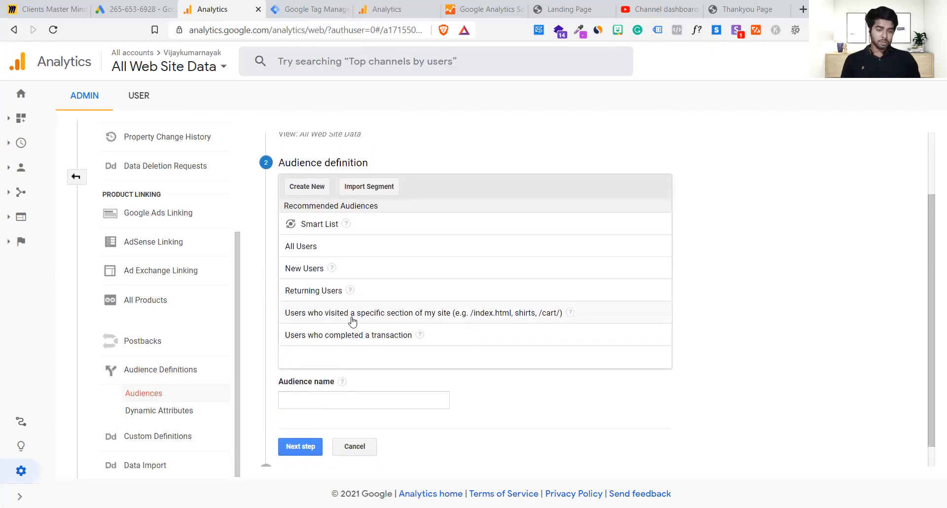
{"action": "left_click", "coordinate": [353, 314]}
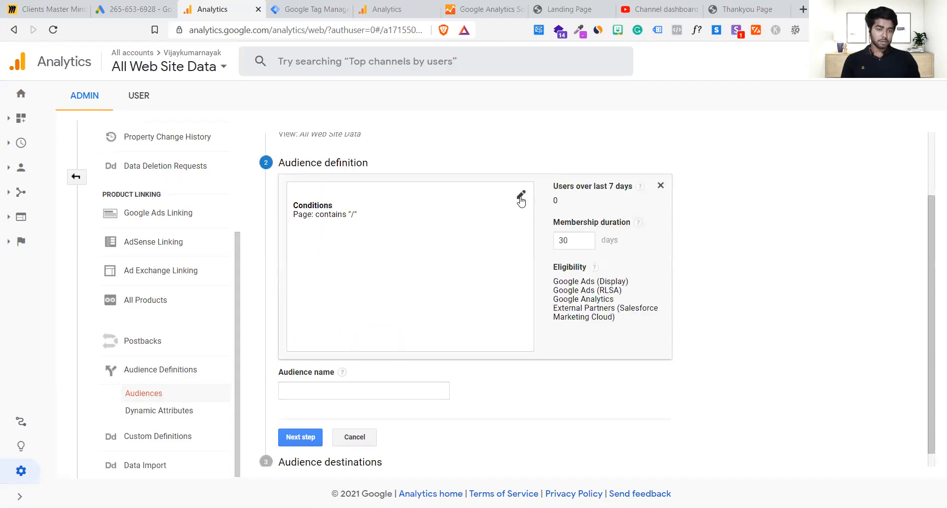
- Set the new audience's condition to Page contains "/lp" and apply it
{"action": "left_click", "coordinate": [521, 194]}
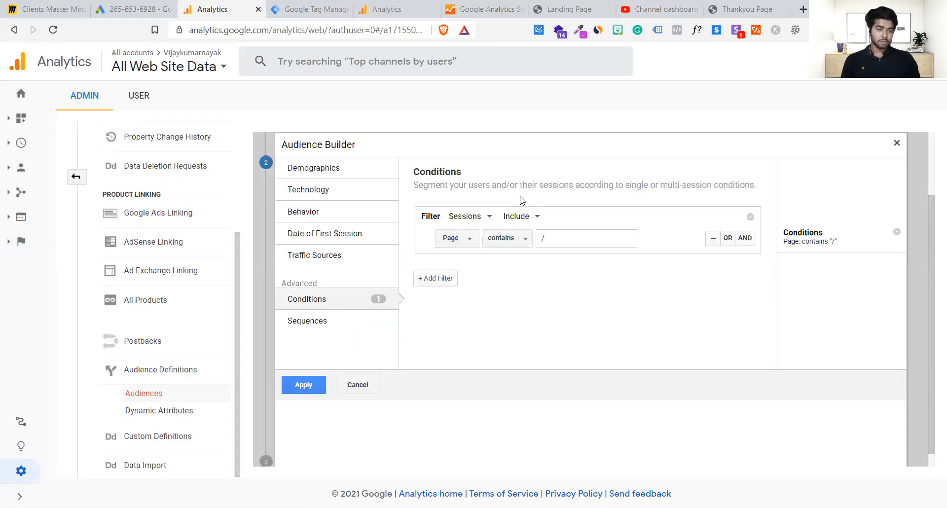
{"action": "left_click", "coordinate": [566, 241]}
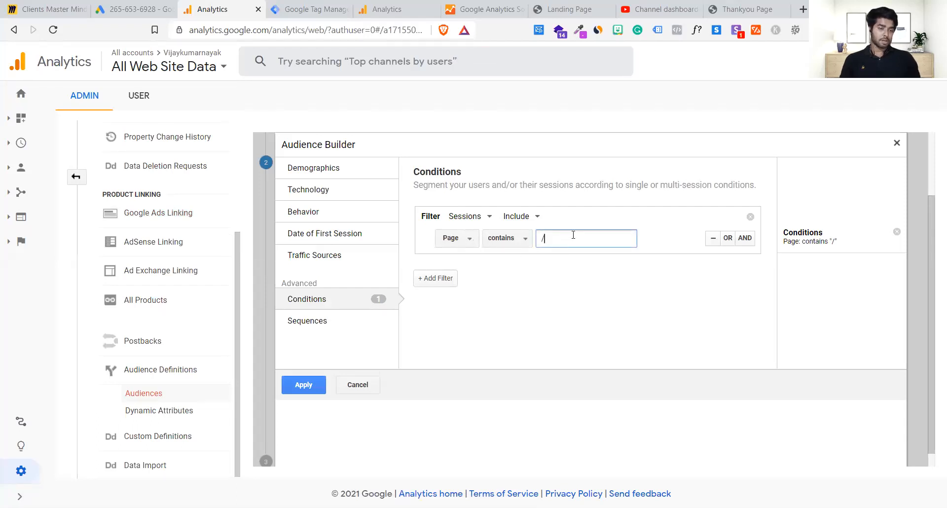
{"action": "type", "text": "lp"}
{"action": "left_click", "coordinate": [613, 298]}
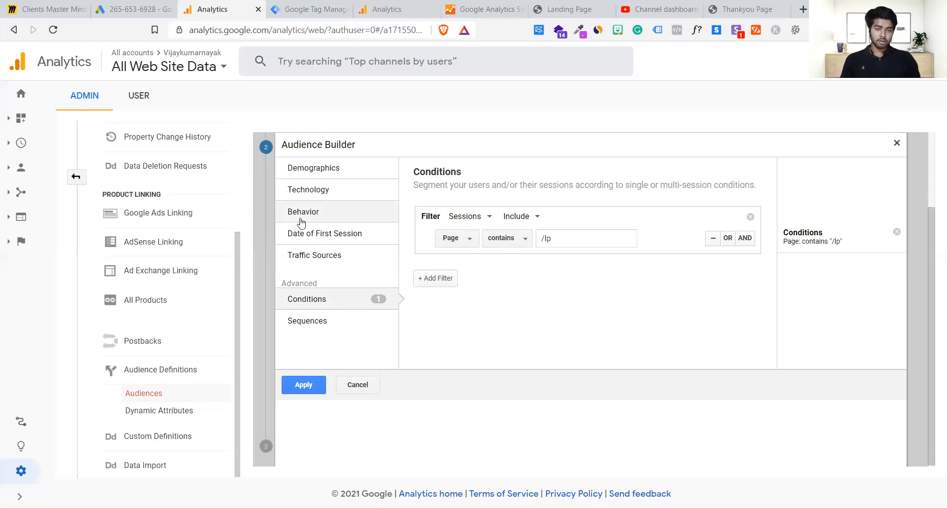
{"action": "left_click", "coordinate": [309, 381]}
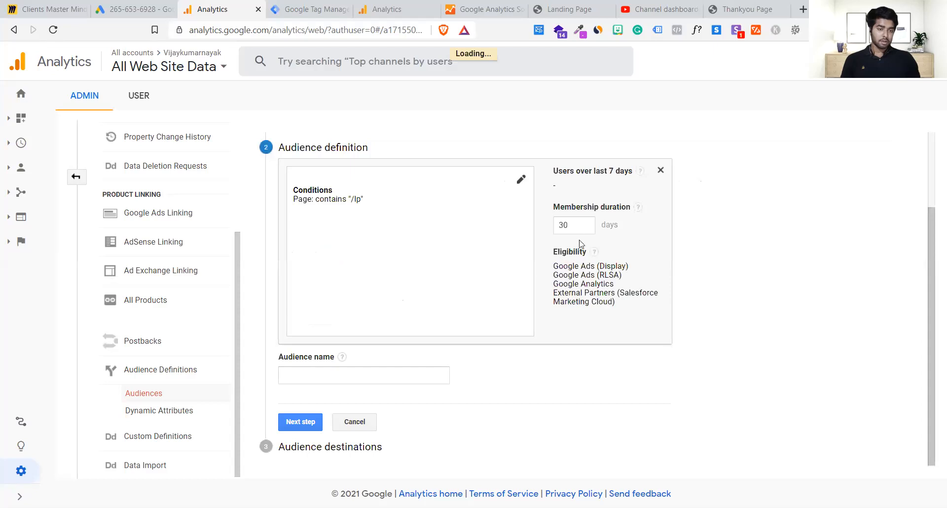
- Check the new audience's membership duration and its eligible platforms, including Google Ads (Display) and Google Ads (RLSA)
{"action": "left_click", "coordinate": [580, 227]}
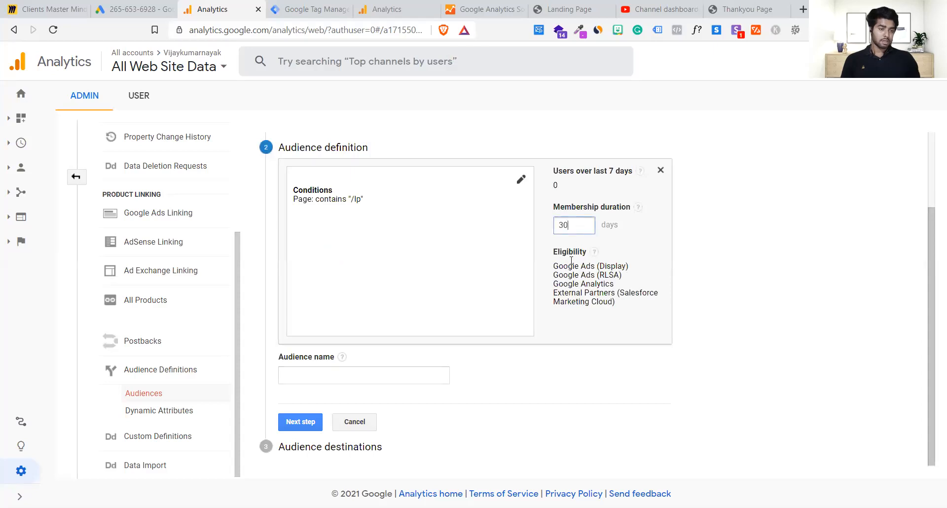
{"action": "left_click", "coordinate": [557, 255]}
{"action": "left_click_drag", "start_coordinate": [552, 267], "coordinate": [617, 265]}
{"action": "left_click", "coordinate": [616, 265]}
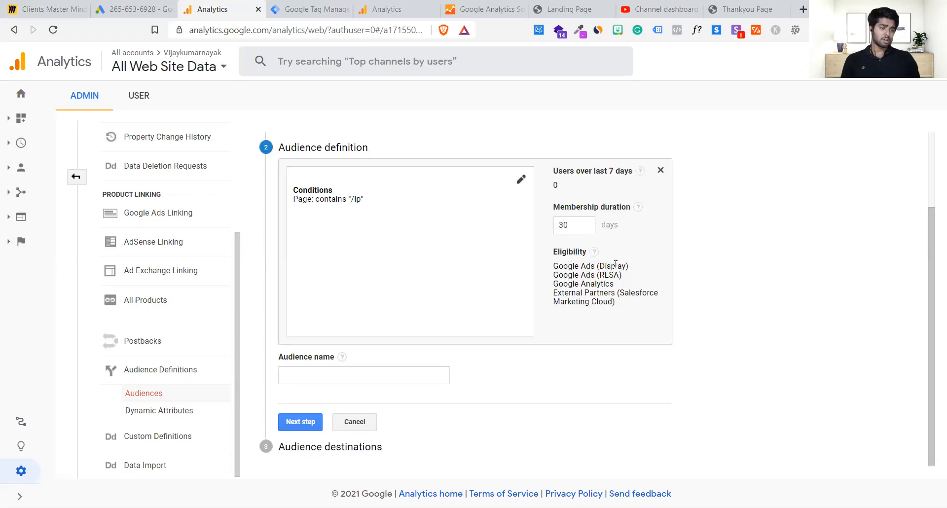
{"action": "left_click_drag", "start_coordinate": [627, 266], "coordinate": [602, 270]}
{"action": "left_click", "coordinate": [610, 281]}
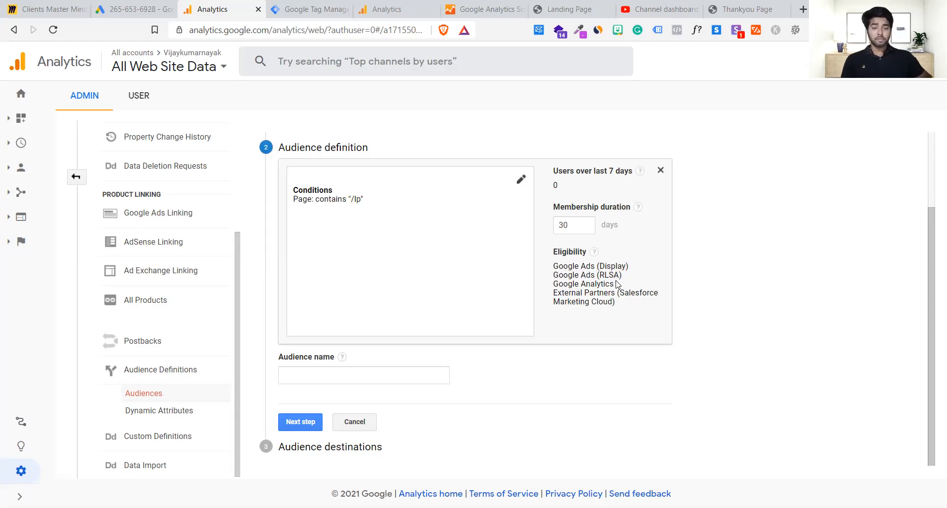
- Name the audience "Headphone LP" and publish it to the Demo test Google Ads account and the linked Analytics property
{"action": "left_click", "coordinate": [364, 368]}
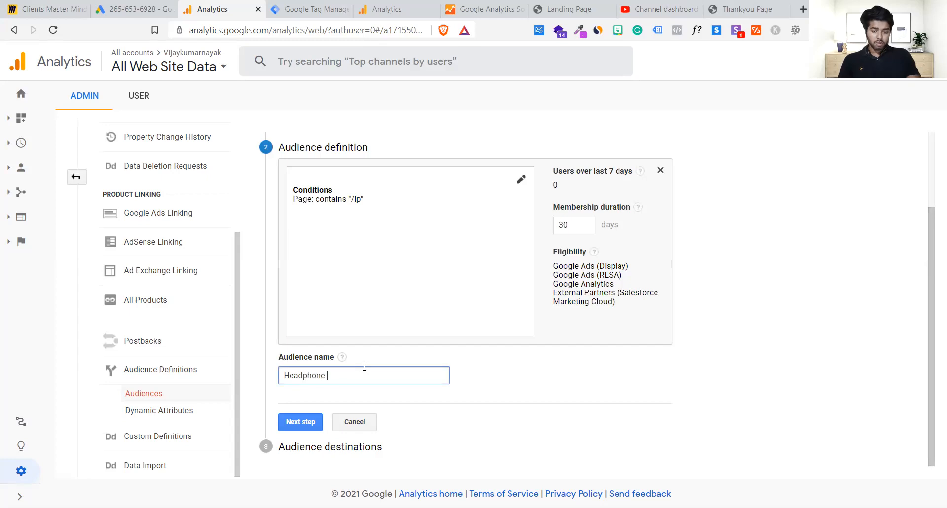
{"action": "left_click", "coordinate": [287, 420]}
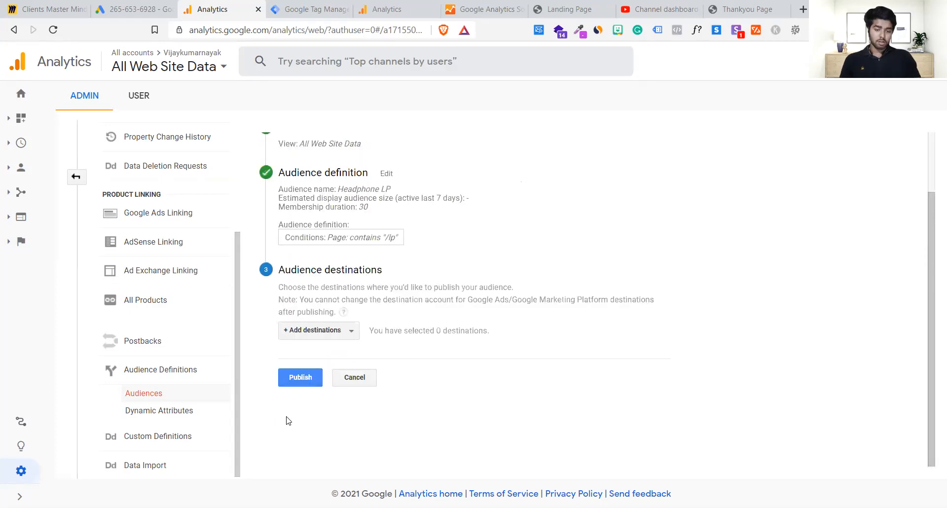
{"action": "left_click", "coordinate": [345, 337]}
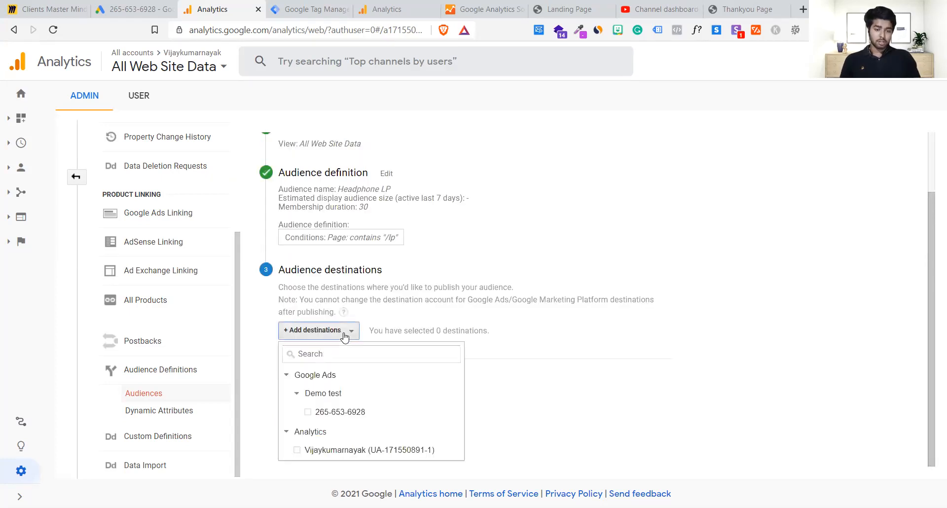
{"action": "left_click", "coordinate": [308, 415]}
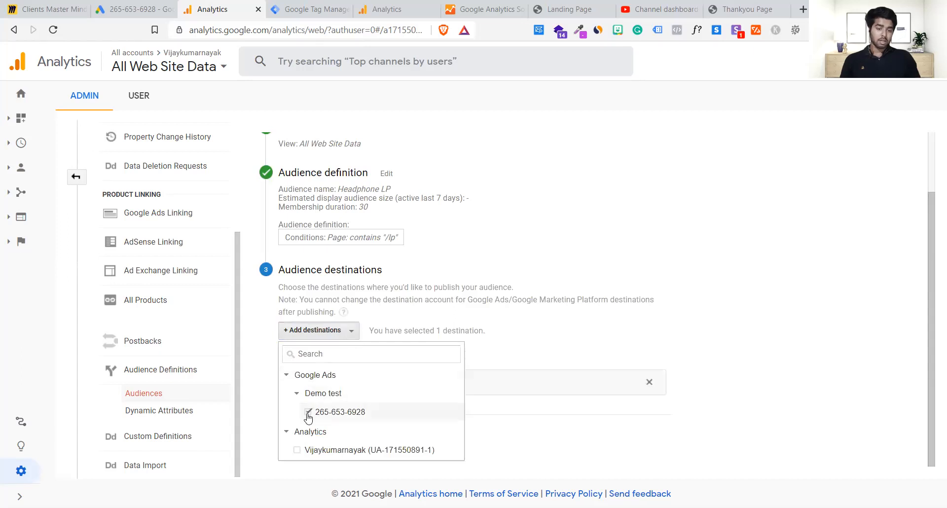
{"action": "left_click", "coordinate": [298, 450]}
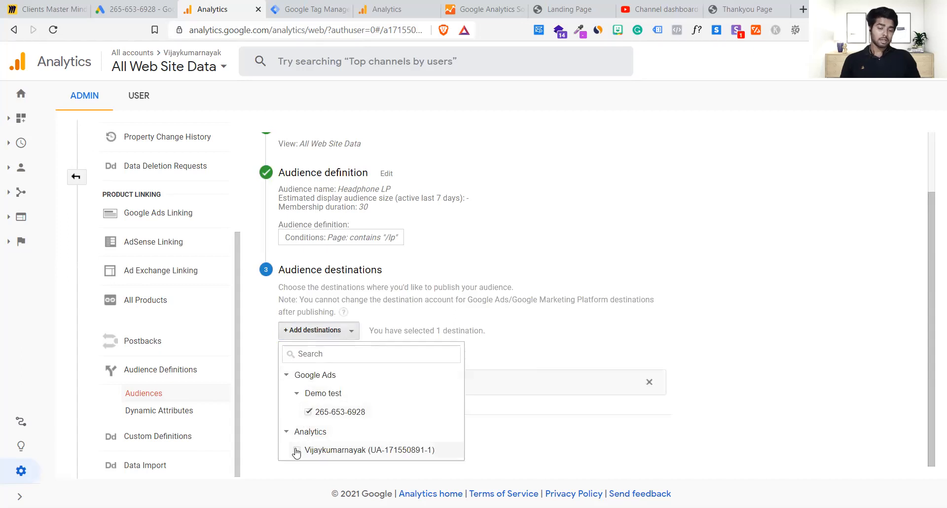
{"action": "scroll", "coordinate": [645, 328], "scroll_direction": "down", "scroll_amount": 1}
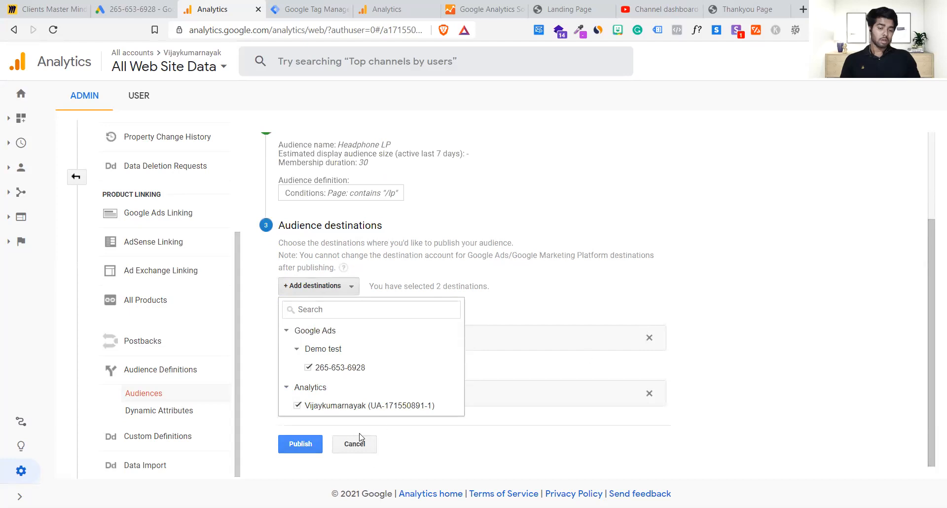
{"action": "left_click", "coordinate": [318, 447]}
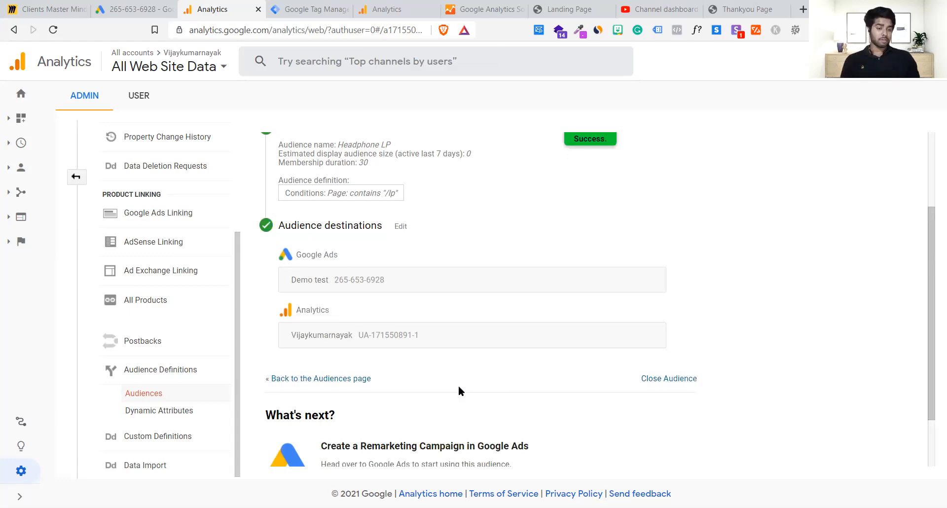
- Review the published audience's destinations and the suggestion to create a remarketing campaign in Google Ads
{"action": "scroll", "coordinate": [458, 386], "scroll_direction": "down", "scroll_amount": 2}
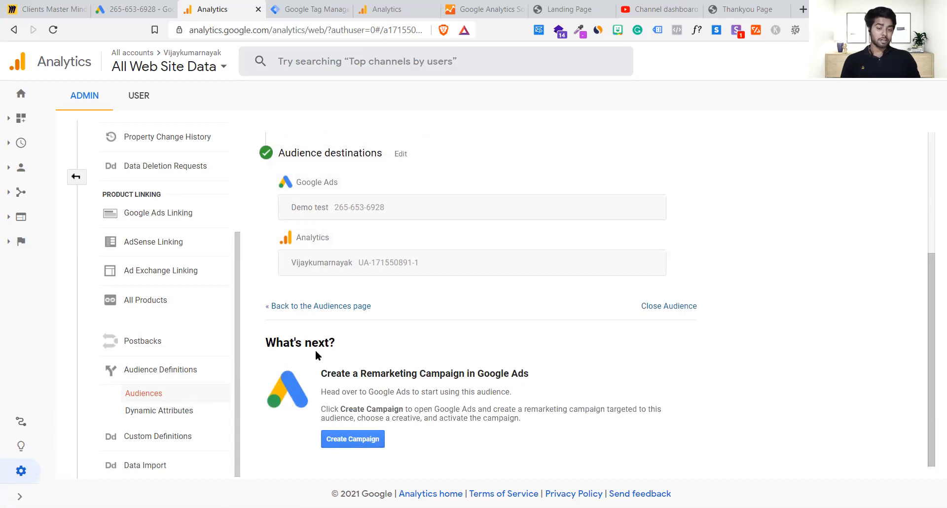
{"action": "left_click_drag", "start_coordinate": [322, 373], "coordinate": [413, 440]}
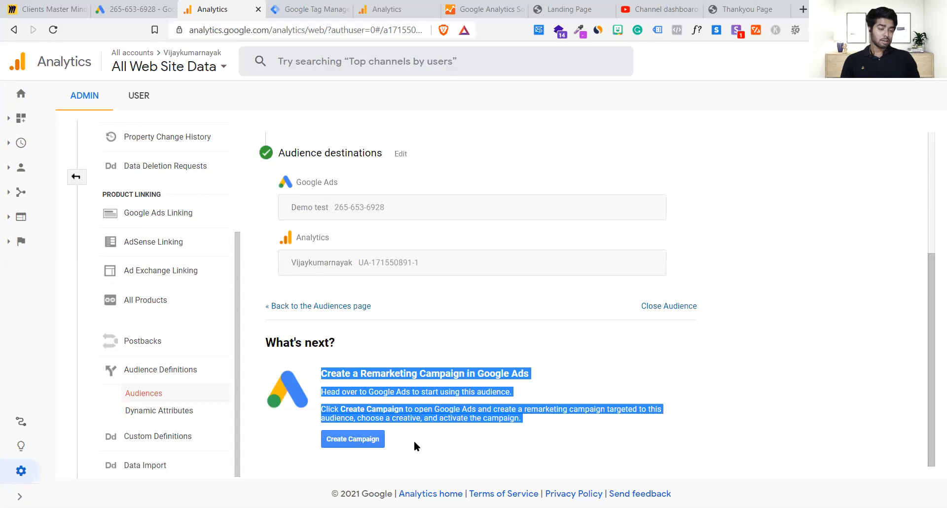
{"action": "left_click", "coordinate": [414, 440]}
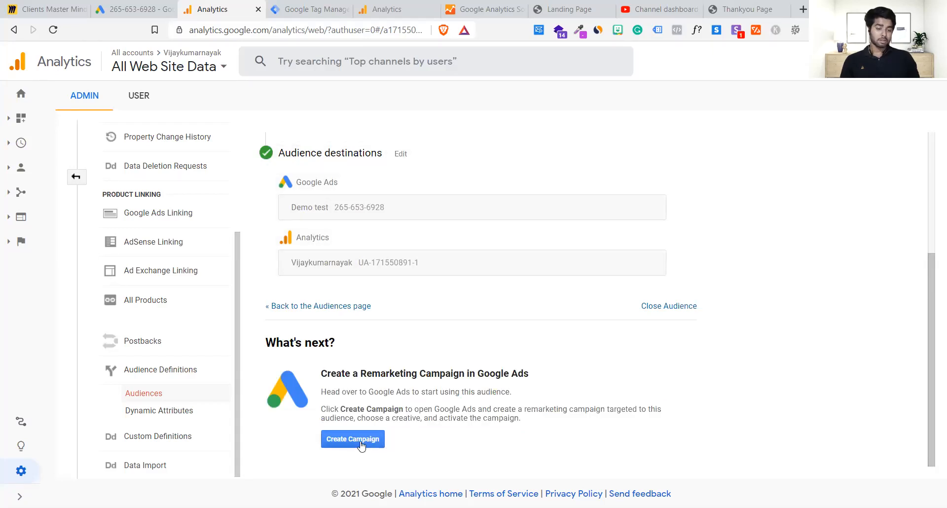
{"action": "left_click", "coordinate": [167, 377]}
{"action": "left_click", "coordinate": [191, 406]}
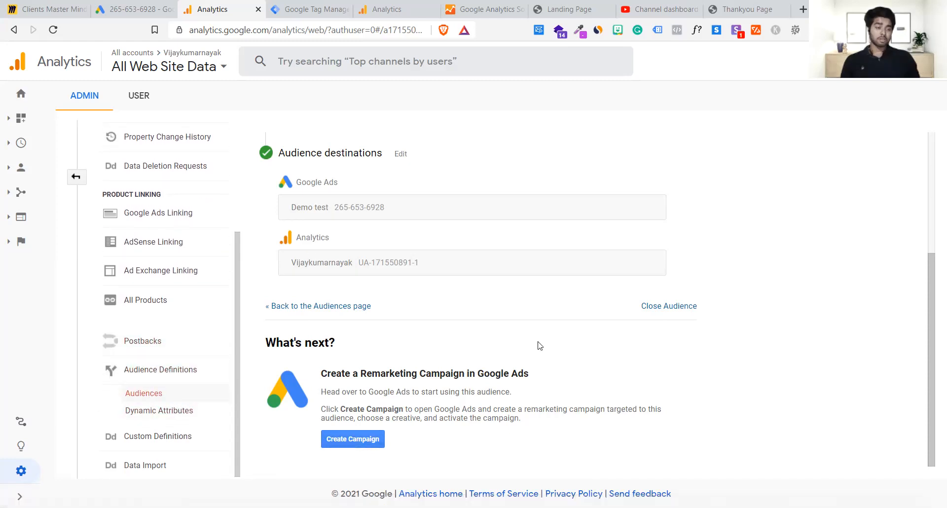
- Return to the Audiences page and compare the destination types of the Ecommerce Pack audiences and Headphone LP
{"action": "left_click", "coordinate": [359, 306]}
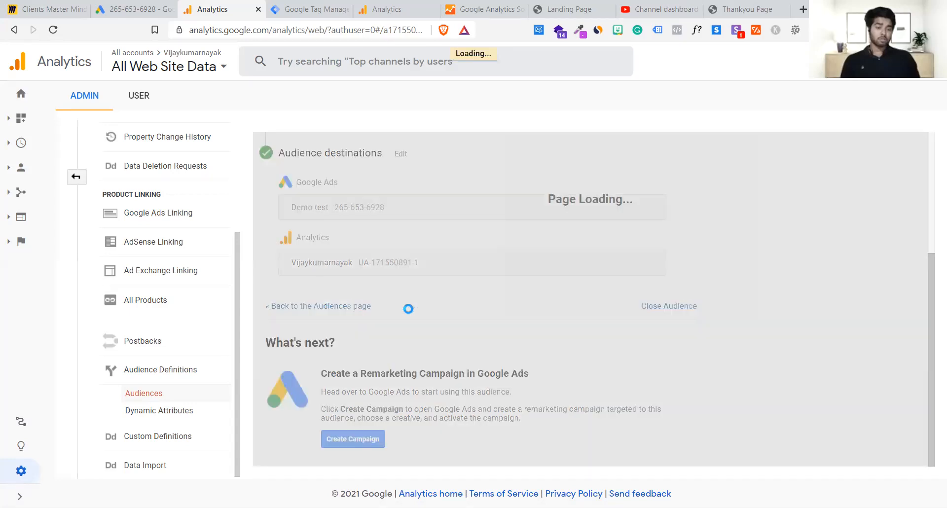
{"action": "scroll", "coordinate": [688, 308], "scroll_direction": "up", "scroll_amount": 1}
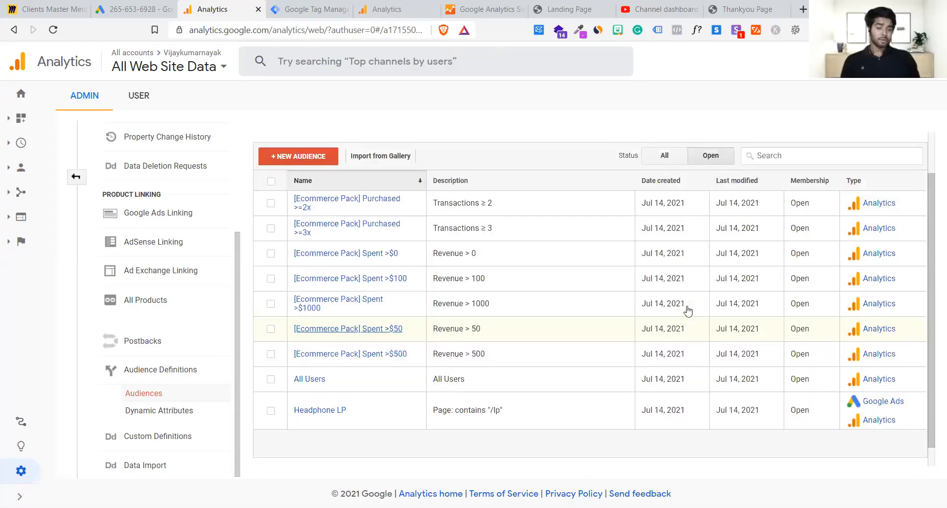
{"action": "scroll", "coordinate": [688, 310], "scroll_direction": "down", "scroll_amount": 1}
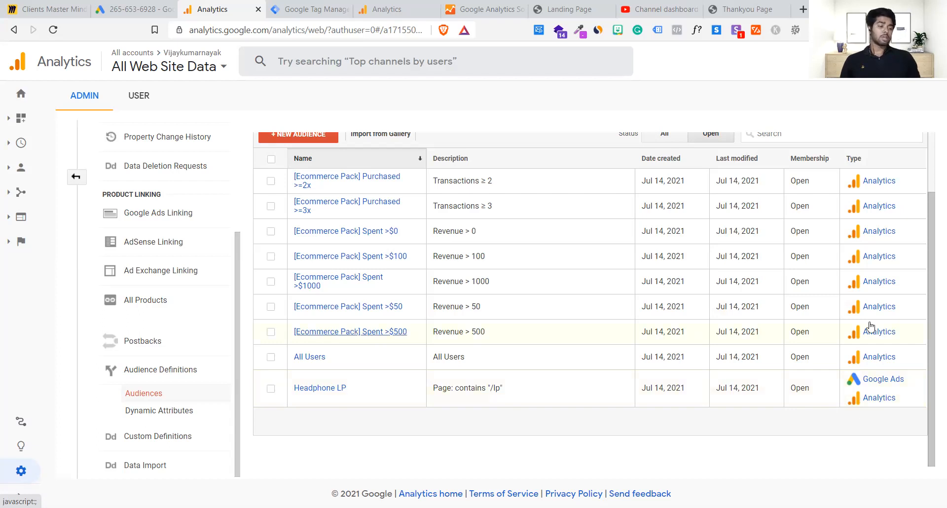
{"action": "scroll", "coordinate": [866, 320], "scroll_direction": "up", "scroll_amount": 1}
{"action": "scroll", "coordinate": [866, 320], "scroll_direction": "up", "scroll_amount": 2}
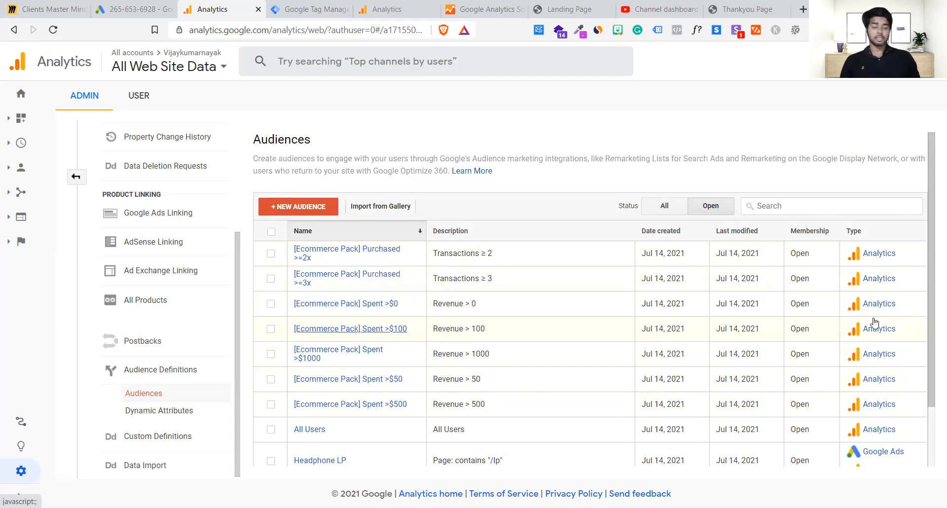
{"action": "scroll", "coordinate": [877, 323], "scroll_direction": "down", "scroll_amount": 1}
{"action": "scroll", "coordinate": [874, 323], "scroll_direction": "down", "scroll_amount": 1}
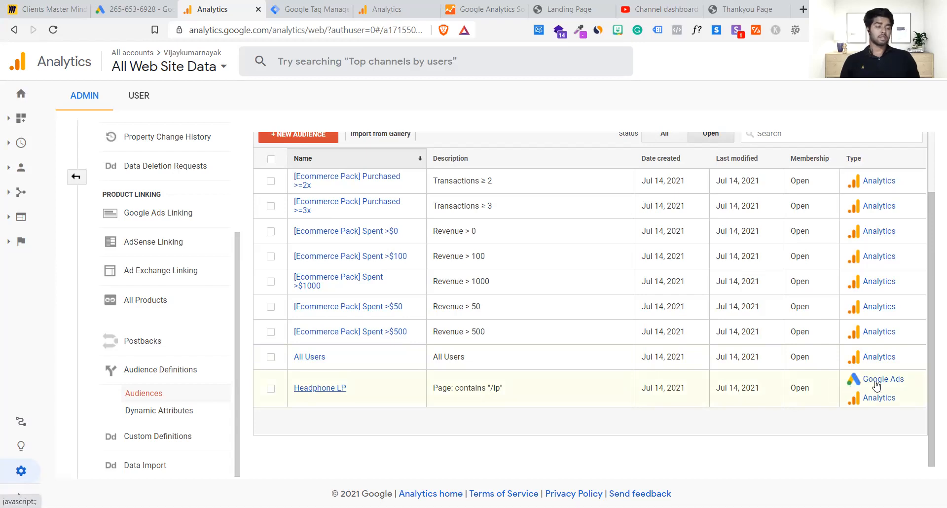
- Switch to Google Ads and reload the Audience manager's remarketing lists to check for the Headphone LP audience
{"action": "left_click", "coordinate": [131, 6]}
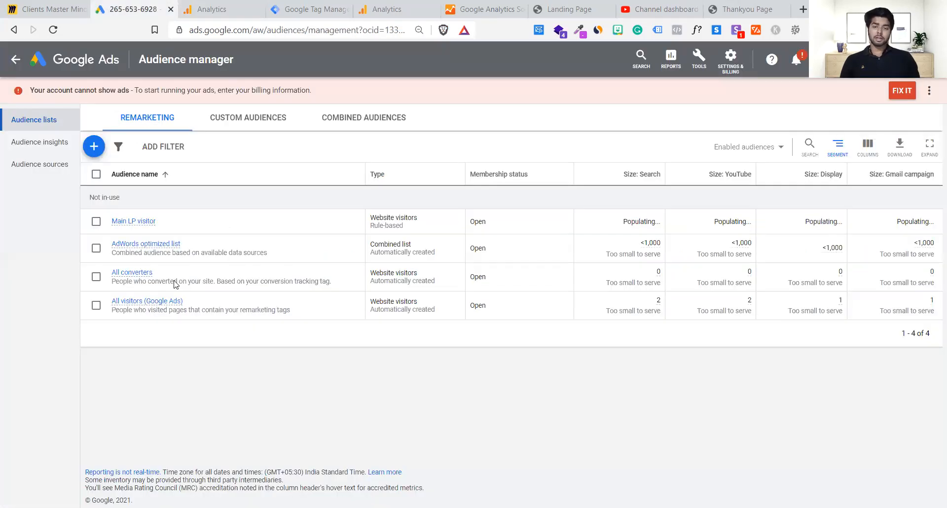
{"action": "left_click", "coordinate": [52, 30]}
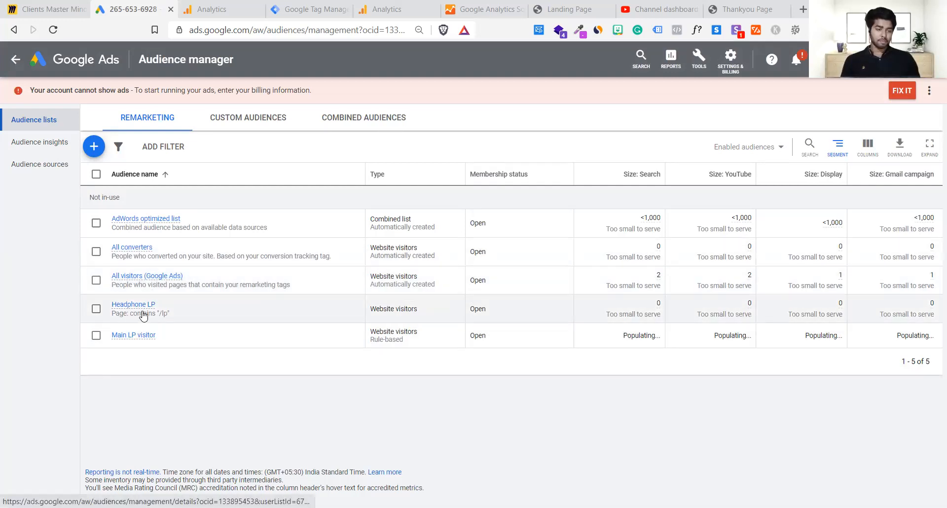
{"action": "mouse_move", "coordinate": [120, 308]}
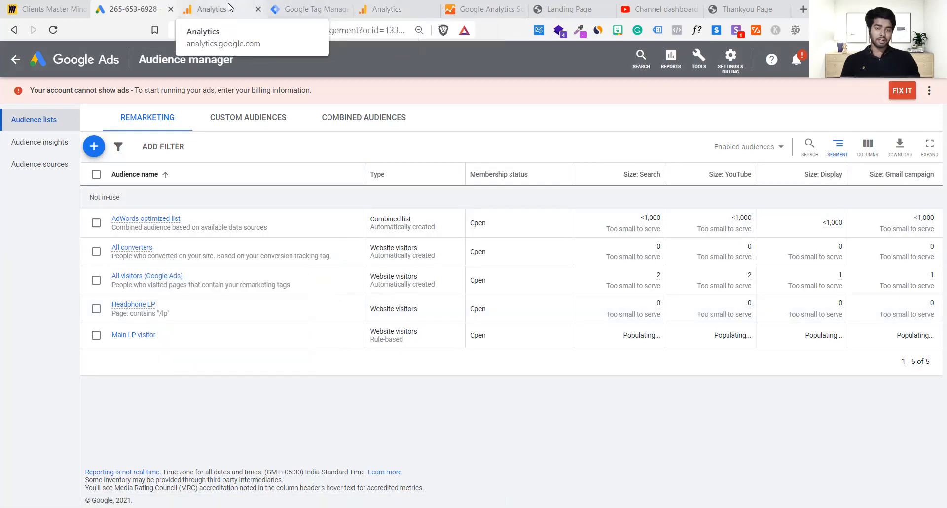
- Open the Headphone LP audience in Google Analytics and check its definition and destinations against the Google Ads list
{"action": "key", "text": "ctrl+Tab"}
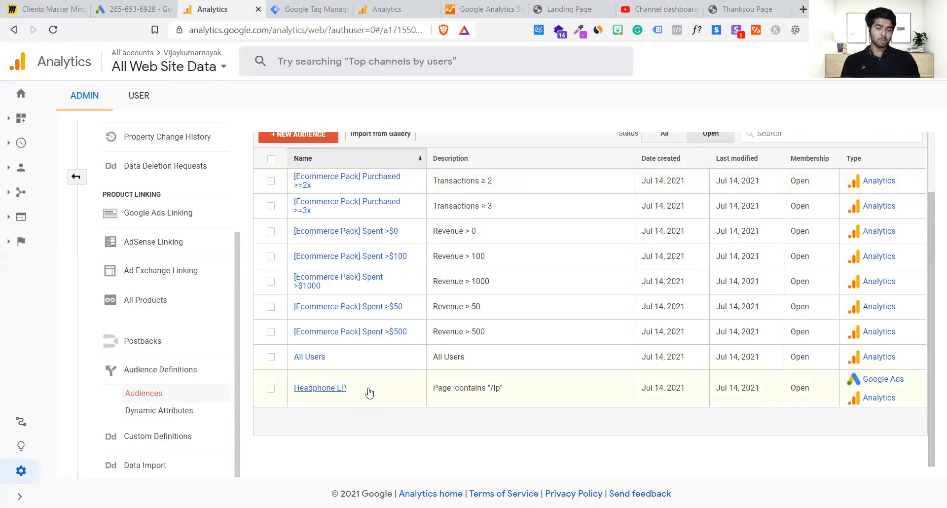
{"action": "left_click", "coordinate": [323, 390]}
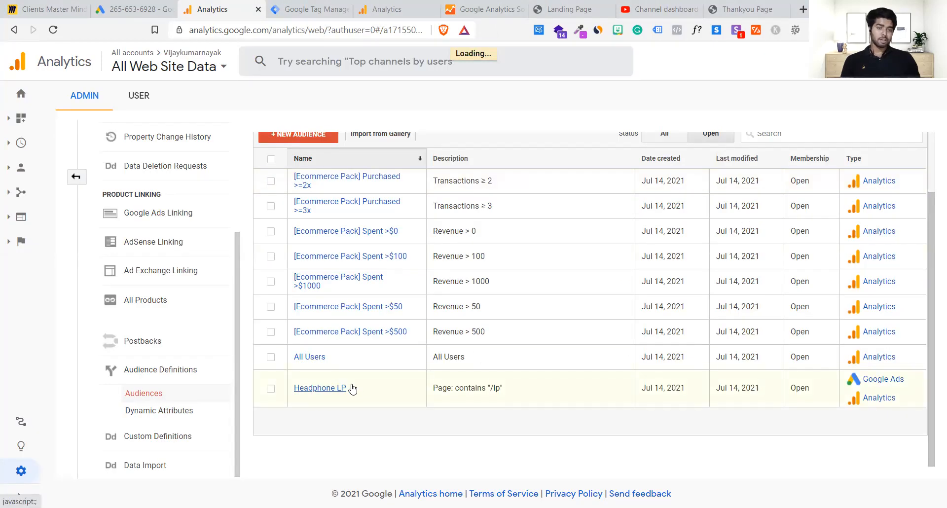
{"action": "left_click", "coordinate": [126, 5]}
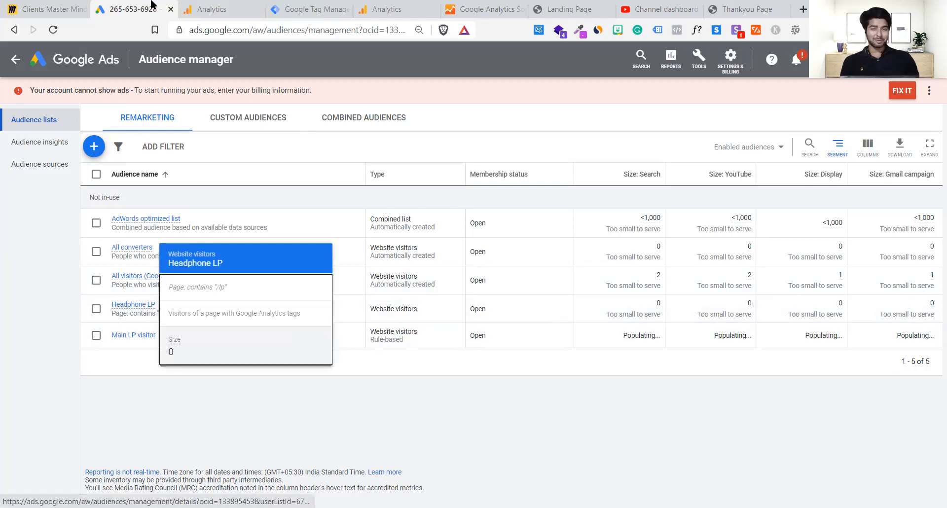
{"action": "left_click", "coordinate": [206, 4]}
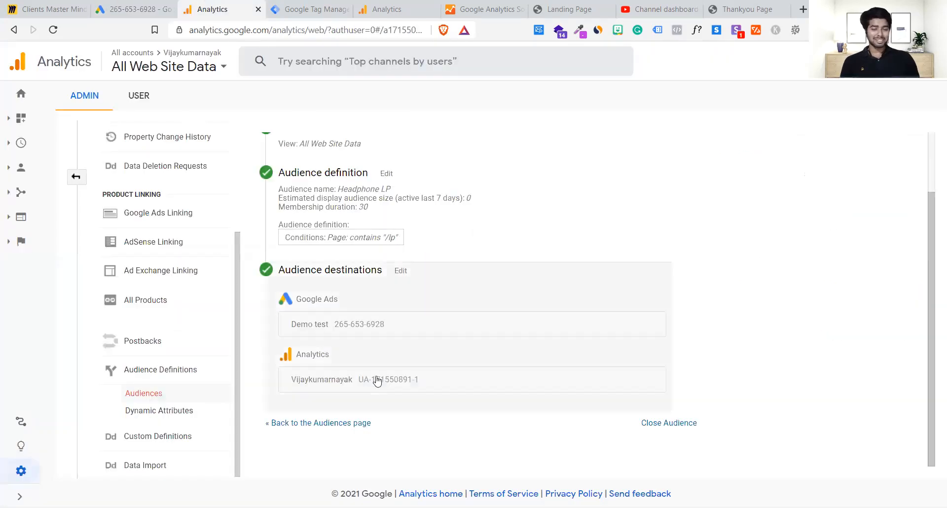
- Go back to the Analytics home page and reopen the property's Audiences list through the Audience Definitions in the admin area
{"action": "left_click", "coordinate": [30, 103]}
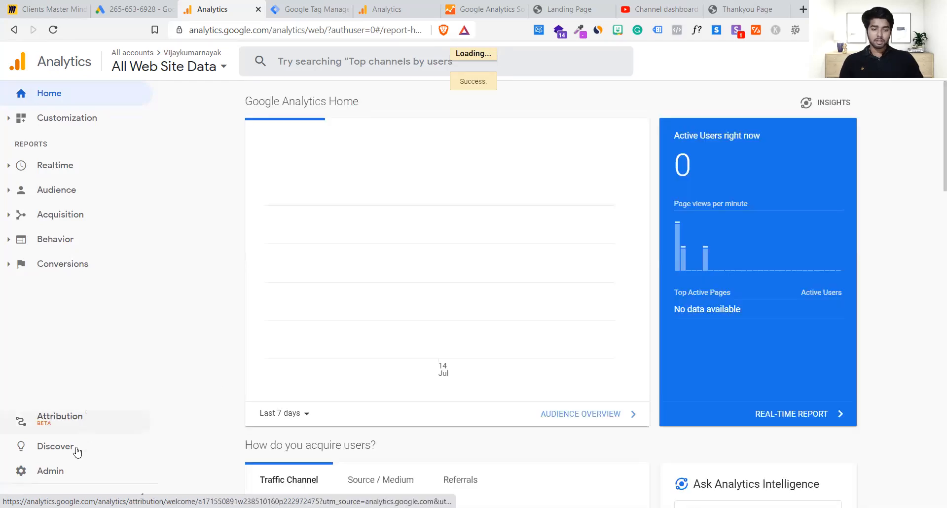
{"action": "left_click", "coordinate": [74, 455]}
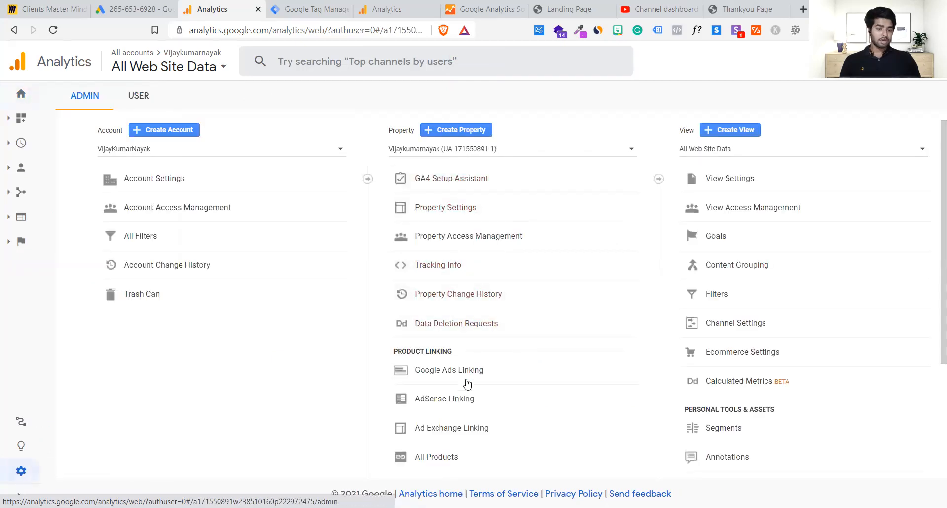
{"action": "scroll", "coordinate": [468, 380], "scroll_direction": "down", "scroll_amount": 3}
{"action": "left_click", "coordinate": [472, 364]}
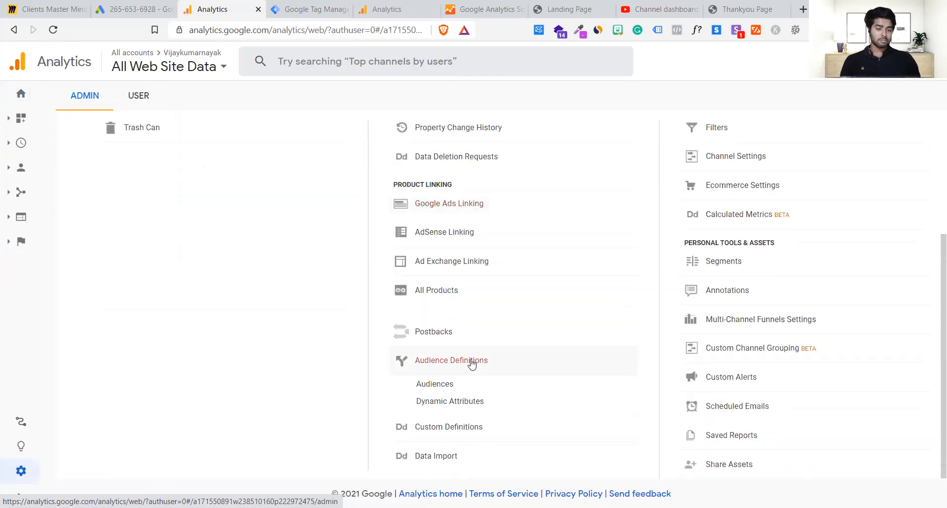
{"action": "left_click", "coordinate": [440, 384]}
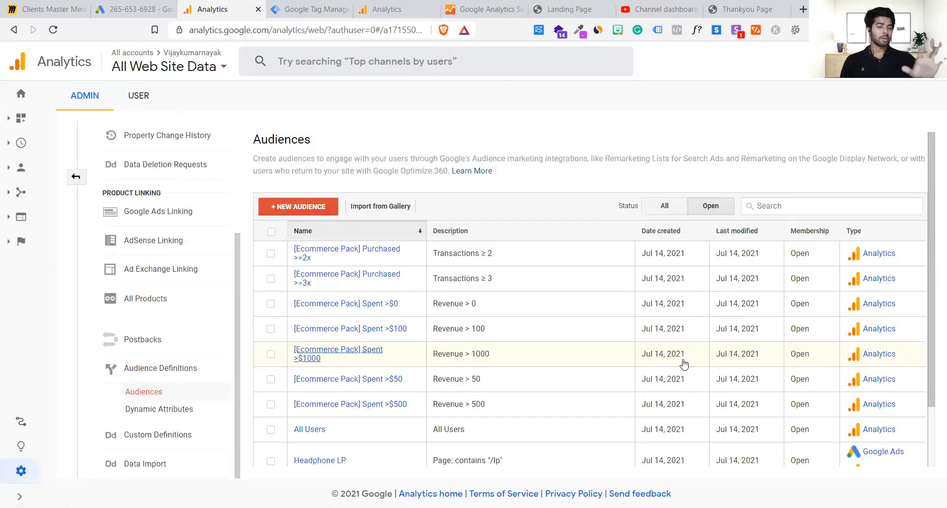
{"action": "left_click", "coordinate": [289, 211]}
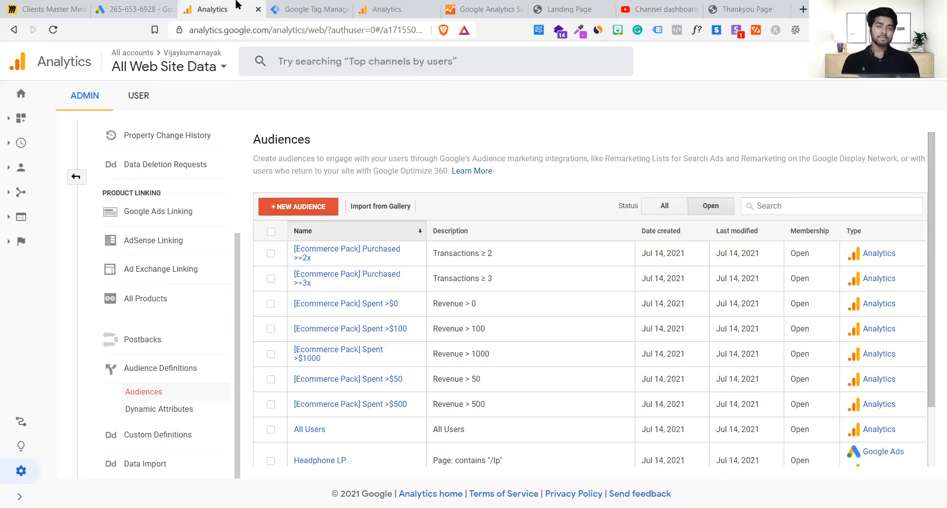
- Close the Google Analytics audiences page and switch back to the Google Ads Audience manager
{"action": "left_click", "coordinate": [258, 9]}
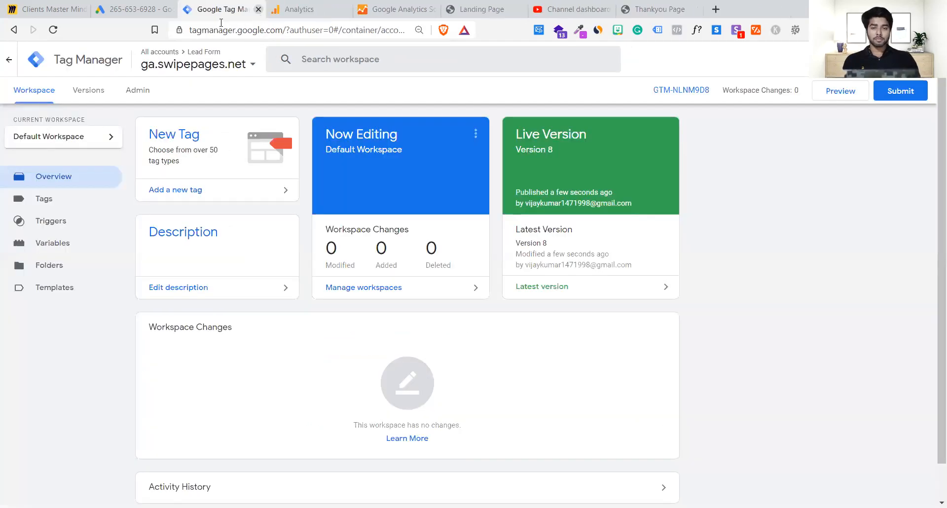
{"action": "left_click", "coordinate": [138, 7]}
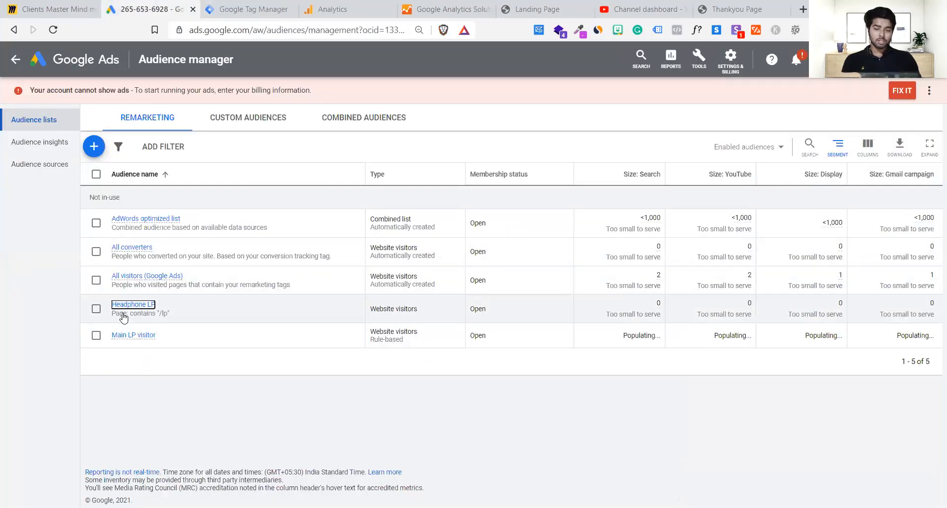